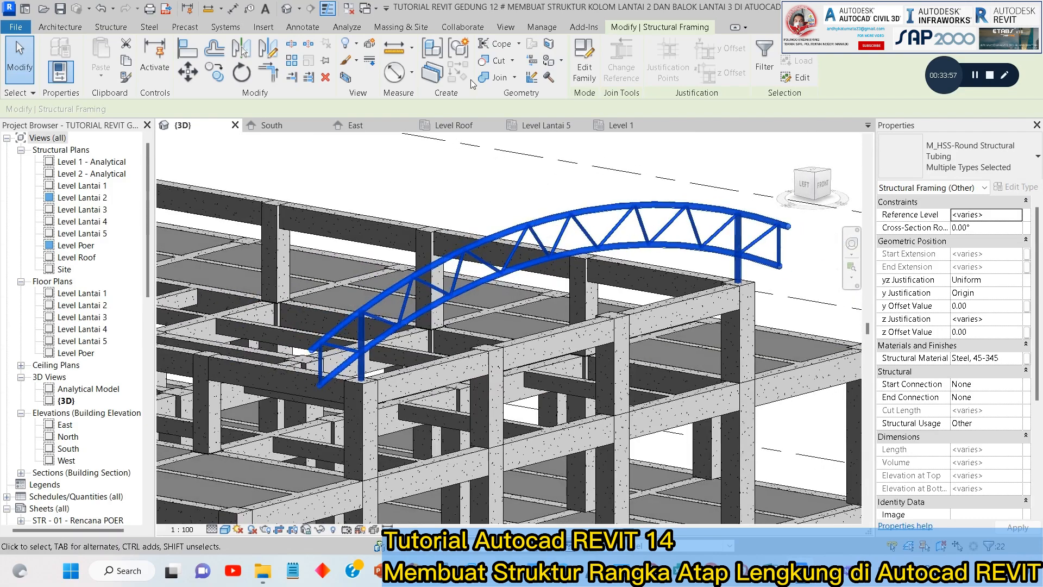
Create a model group named "Atap Lengkung" from the selected curved truss members.
click(458, 51)
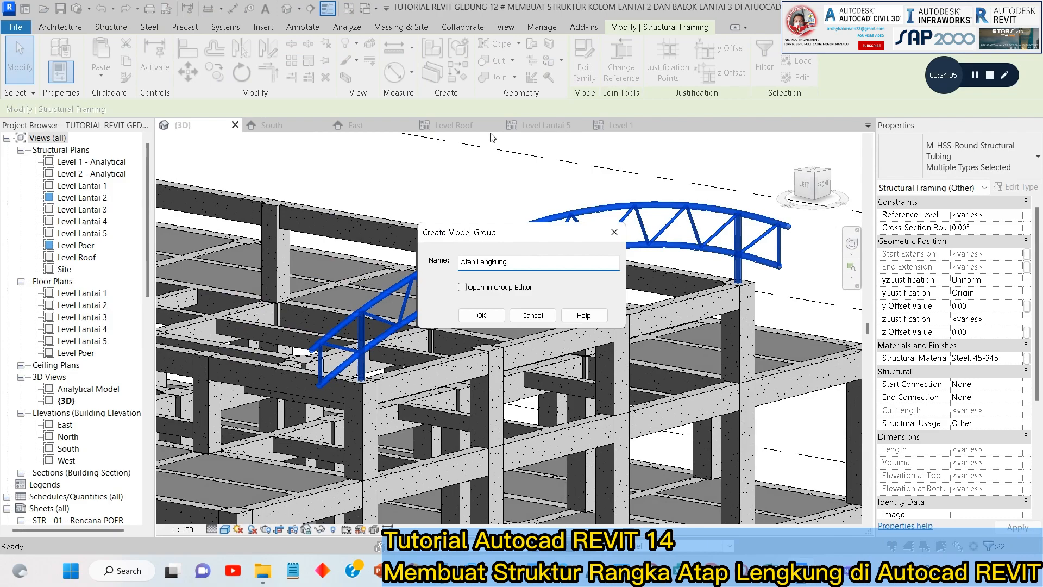
click(475, 312)
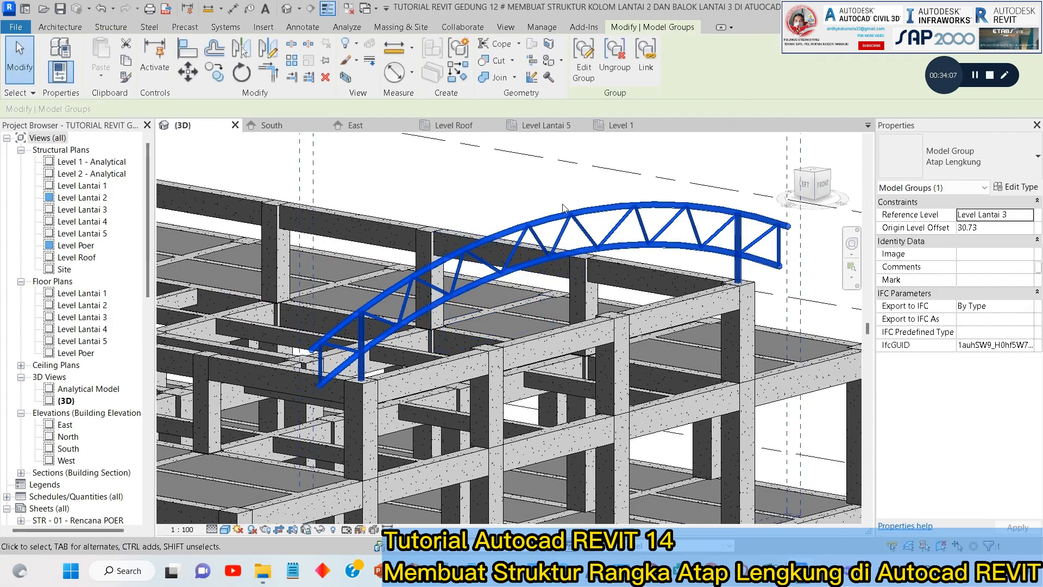
key(Escape)
scroll(624, 215, down, 3)
In the Level Lantai 5 plan, copy the Atap Lengkung group from grid 2 to grid 3 with multiple copying enabled.
click(624, 209)
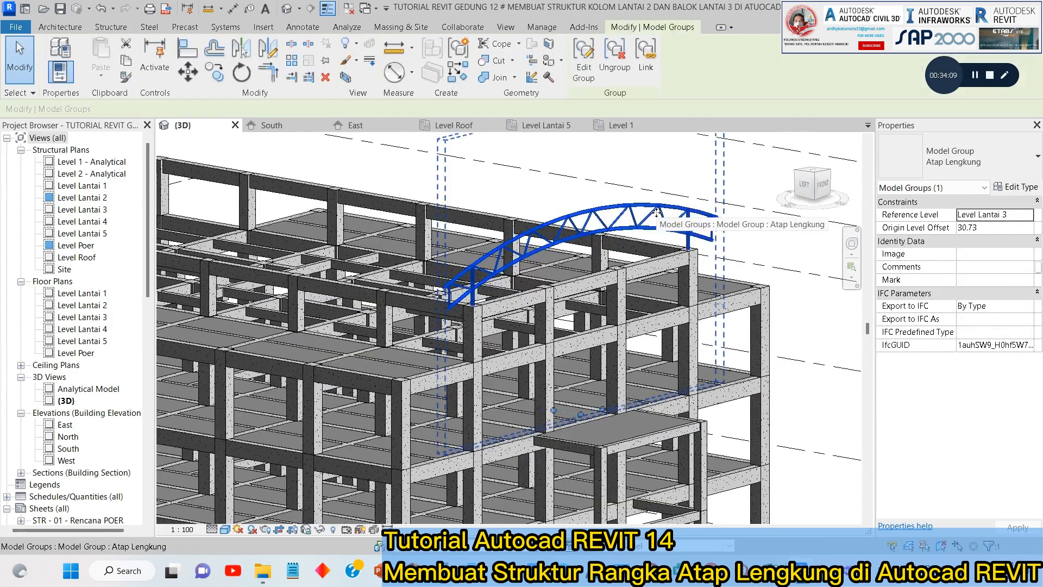
click(550, 124)
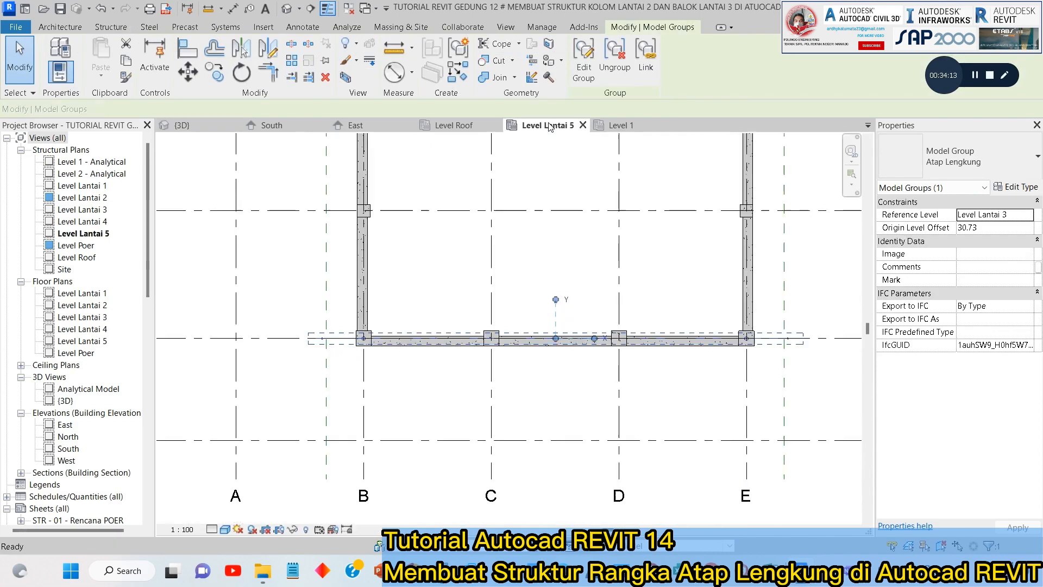
click(215, 73)
scroll(519, 300, down, 2)
middle_drag(760, 331, 576, 370)
scroll(619, 369, up, 1)
click(645, 368)
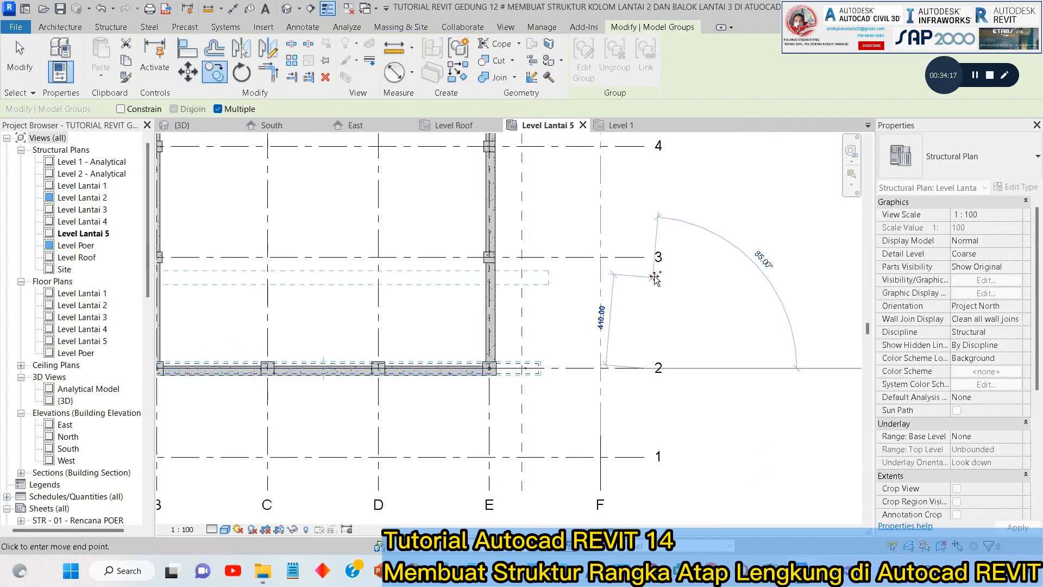
click(645, 258)
Place further copies of the truss group on grids 4, 5, 6, 7 and 8, and finish copying.
middle_drag(639, 264, 612, 470)
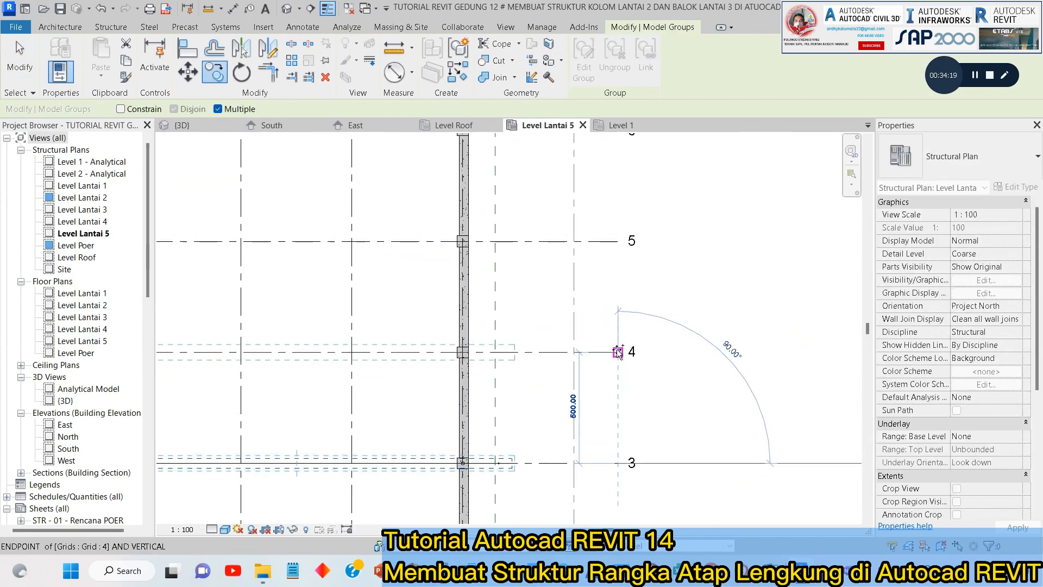
click(620, 347)
click(614, 241)
middle_drag(612, 287, 597, 454)
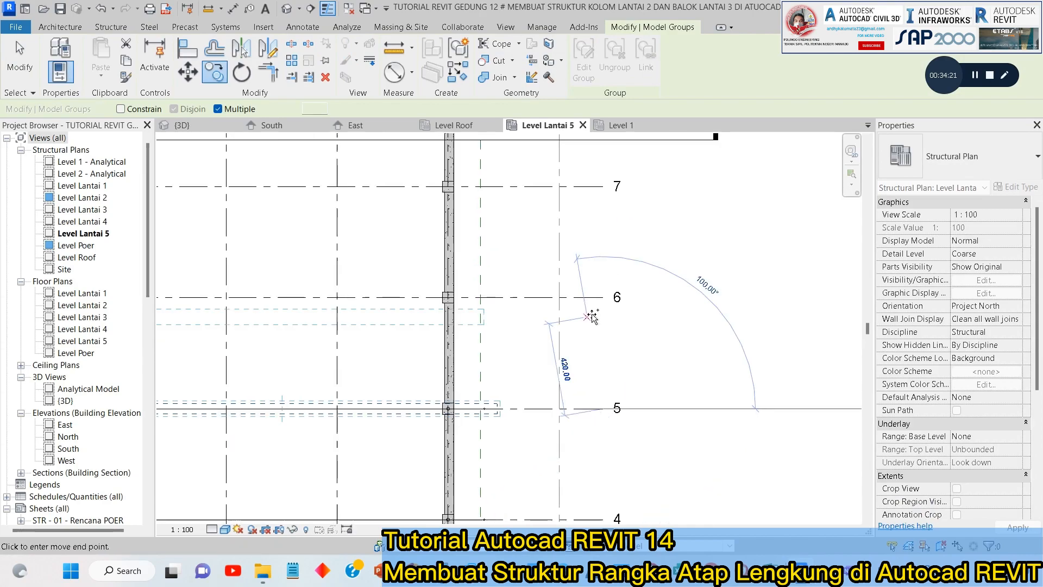
click(602, 297)
click(603, 186)
middle_drag(599, 207, 590, 380)
click(573, 250)
key(Escape)
key(Escape)
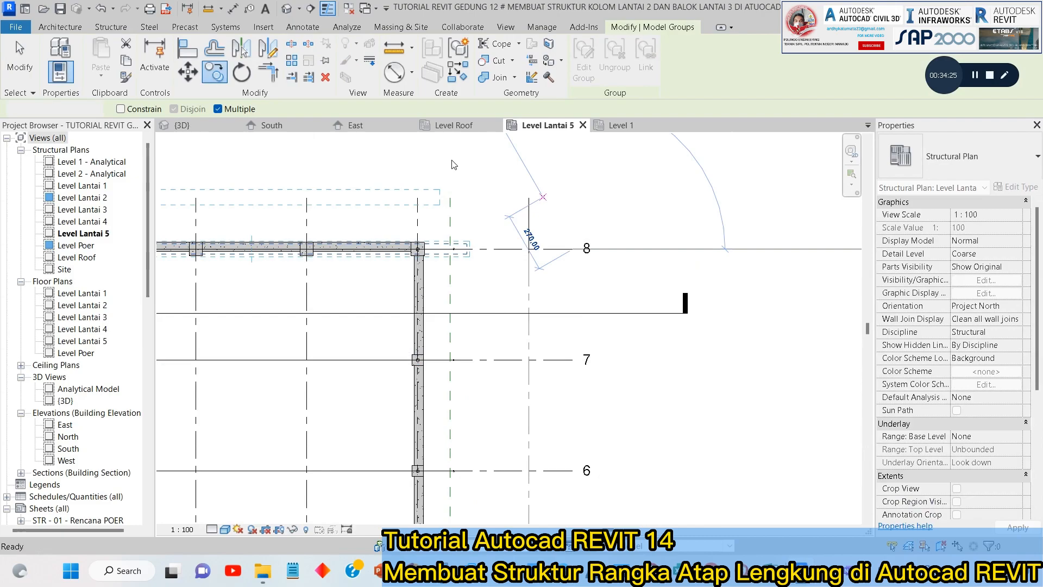
Examine the row of copied curved roof trusses on top of the building in the 3D view.
click(222, 129)
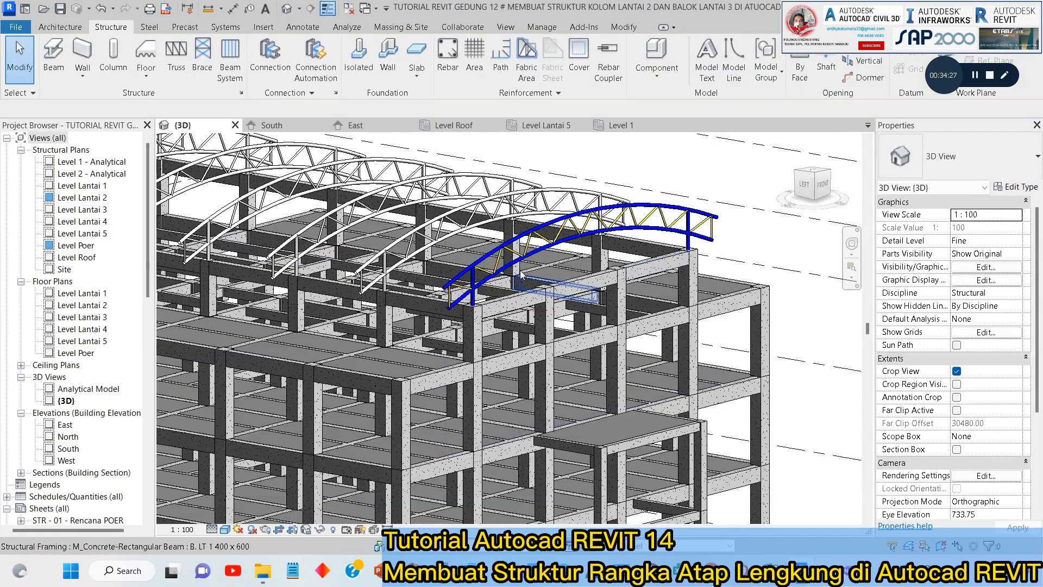
scroll(665, 254, down, 1)
middle_drag(613, 249, 713, 277)
scroll(664, 254, down, 1)
scroll(671, 288, up, 2)
scroll(690, 356, up, 1)
shift+middle_drag(674, 343, 722, 357)
scroll(631, 304, down, 1)
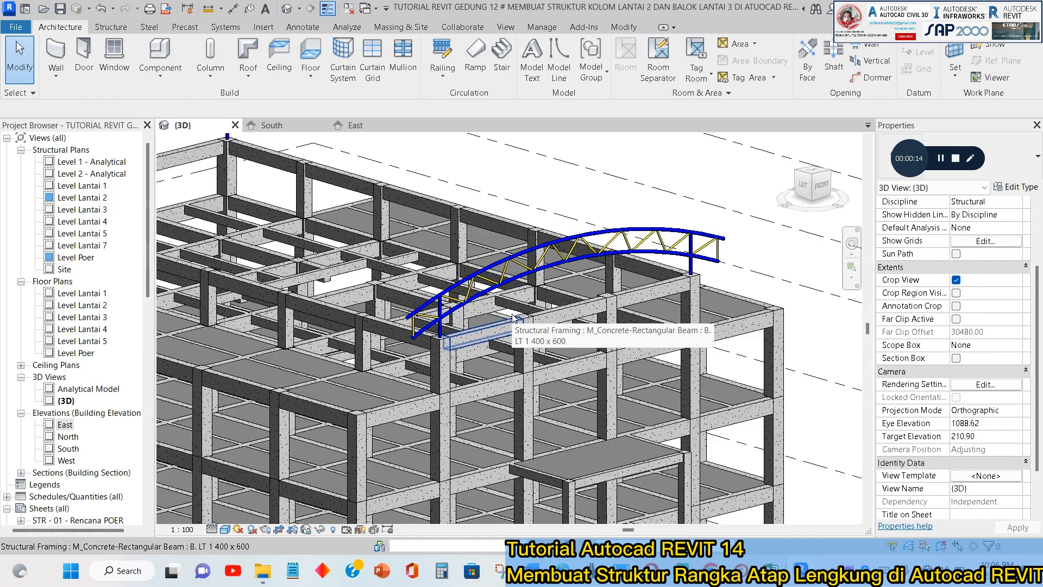
Inspect the chords, web members and supports of the curved roof truss at the building's front end in 3D.
middle_drag(542, 239, 605, 228)
scroll(606, 228, up, 2)
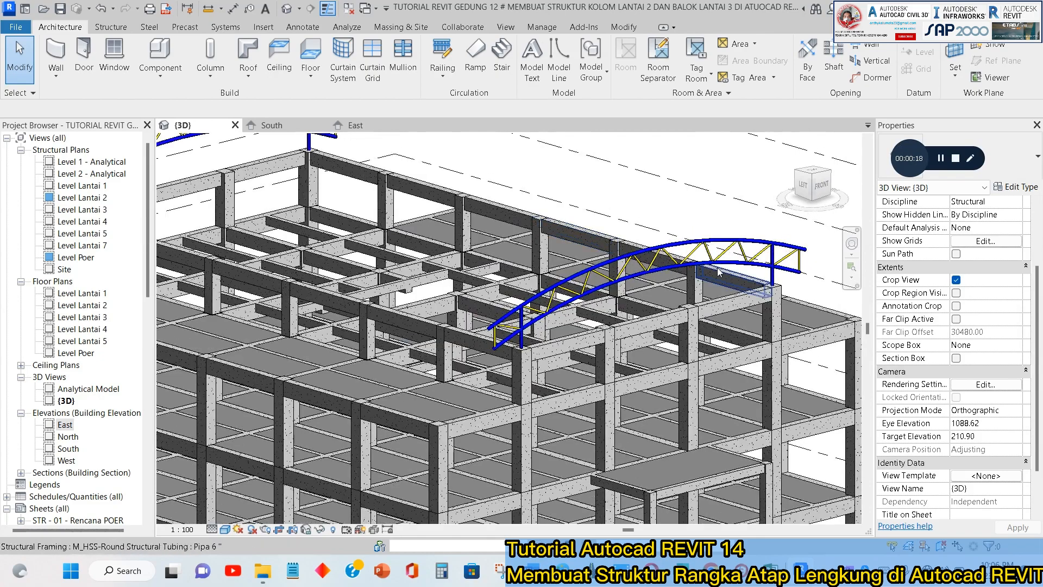
scroll(766, 277, up, 3)
scroll(766, 278, up, 1)
middle_drag(766, 278, 579, 303)
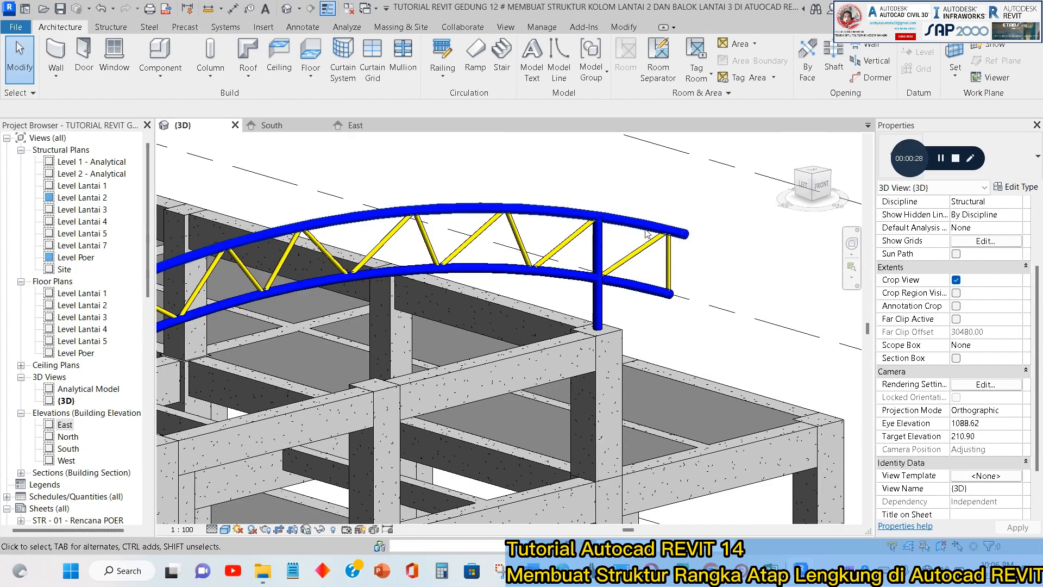
scroll(647, 233, up, 4)
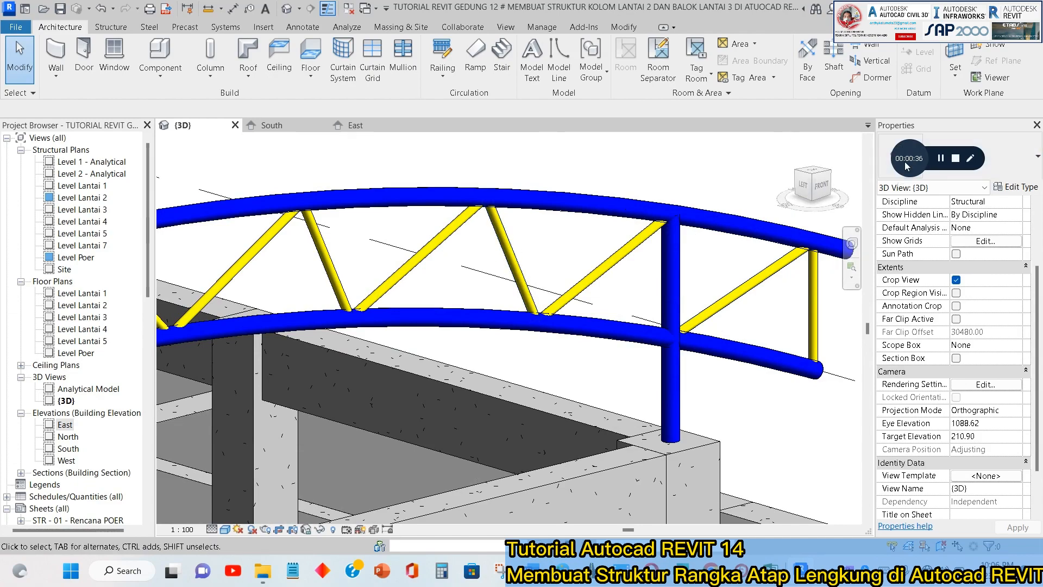
scroll(587, 249, down, 5)
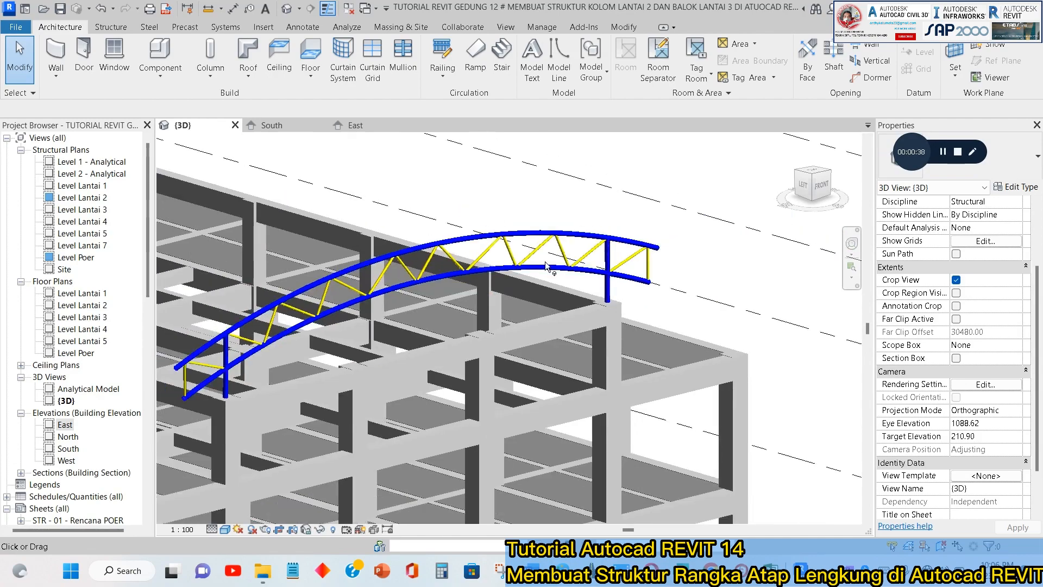
Examine the curved truss between grids B and E in the South elevation, including its overhanging ends.
click(354, 126)
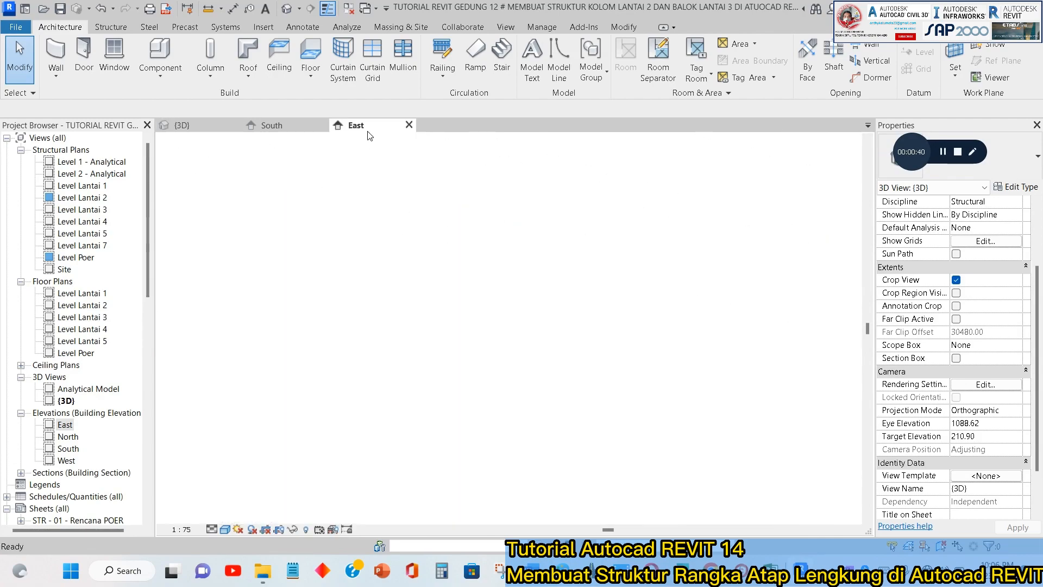
click(295, 125)
scroll(454, 272, up, 6)
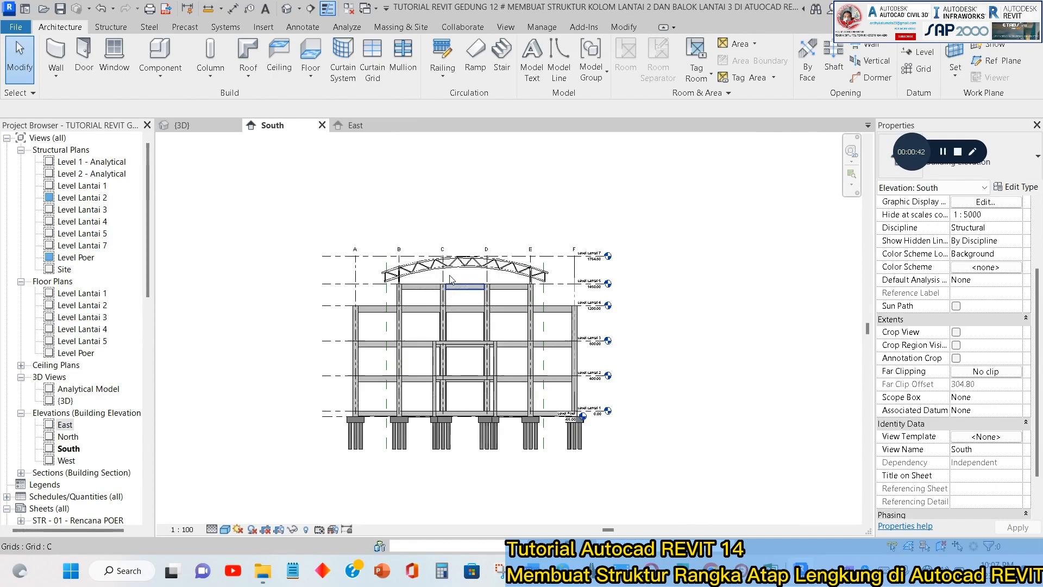
middle_drag(385, 301, 394, 333)
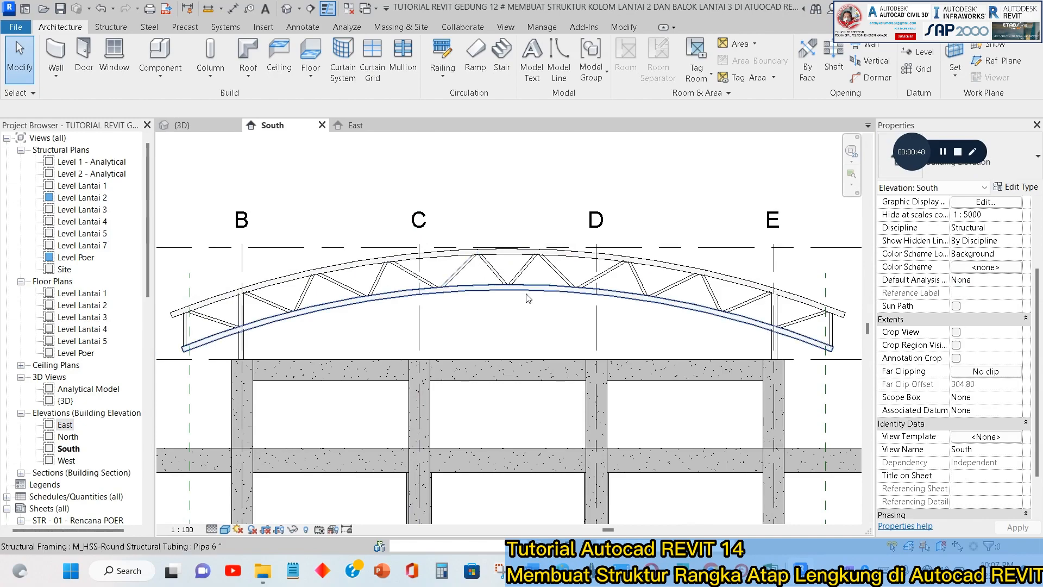
scroll(557, 273, down, 2)
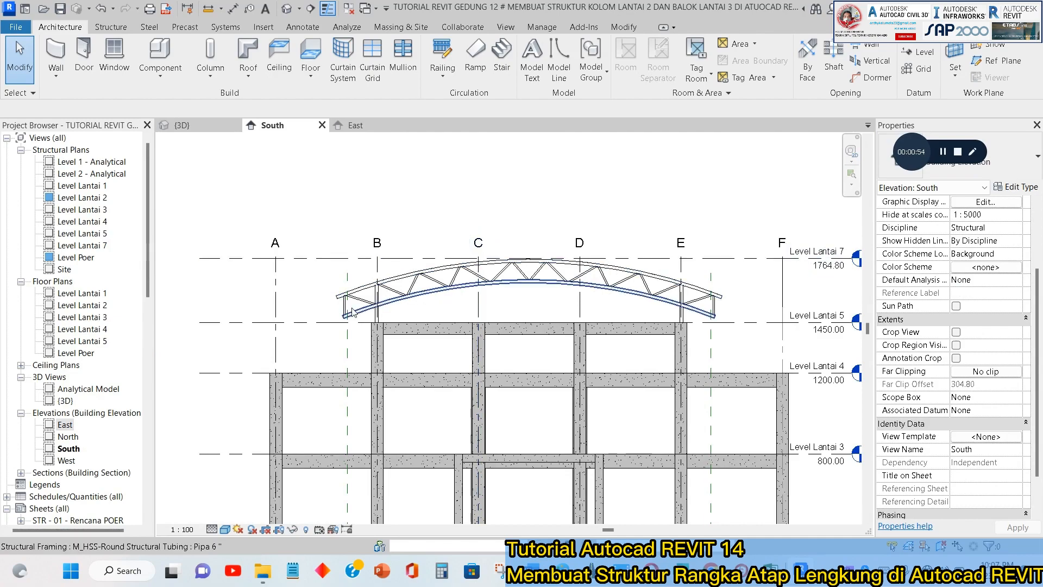
scroll(353, 308, up, 2)
middle_drag(561, 285, 433, 317)
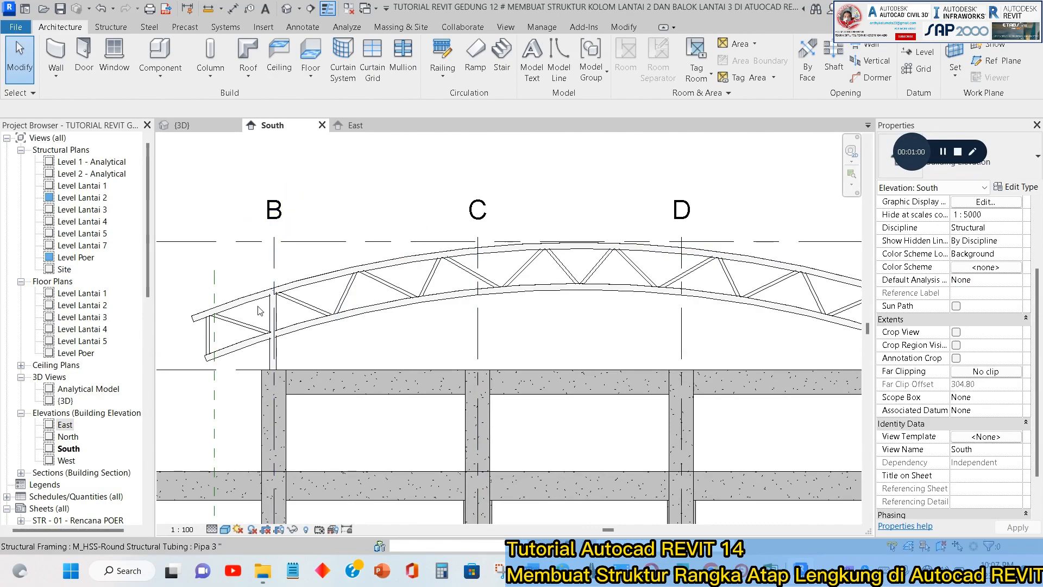
scroll(348, 215, down, 2)
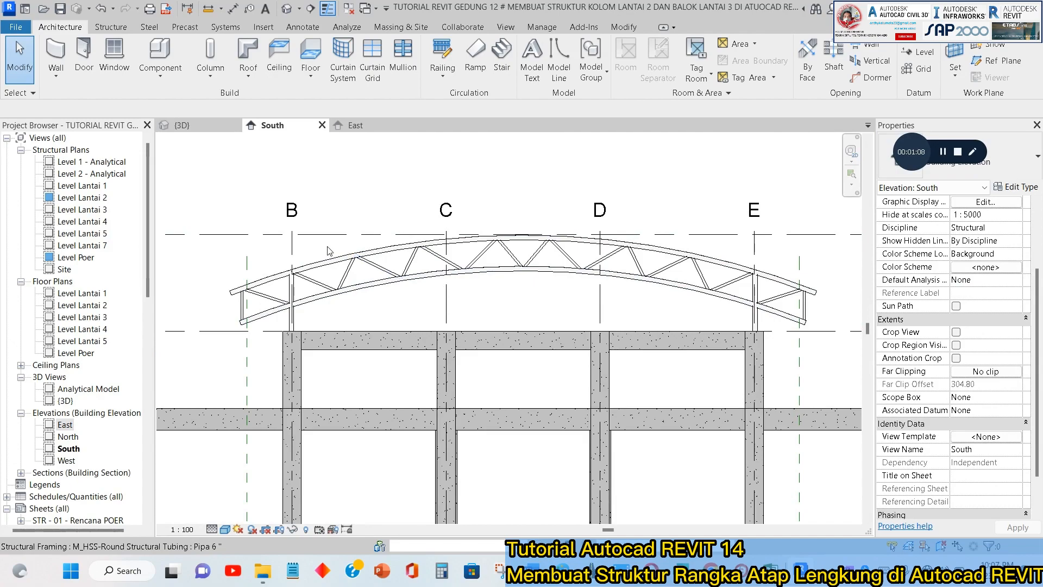
Try to delete the curved truss at the building's front end in the 3D view.
click(185, 126)
scroll(617, 251, up, 1)
scroll(603, 277, down, 2)
shift+middle_drag(603, 281, 675, 238)
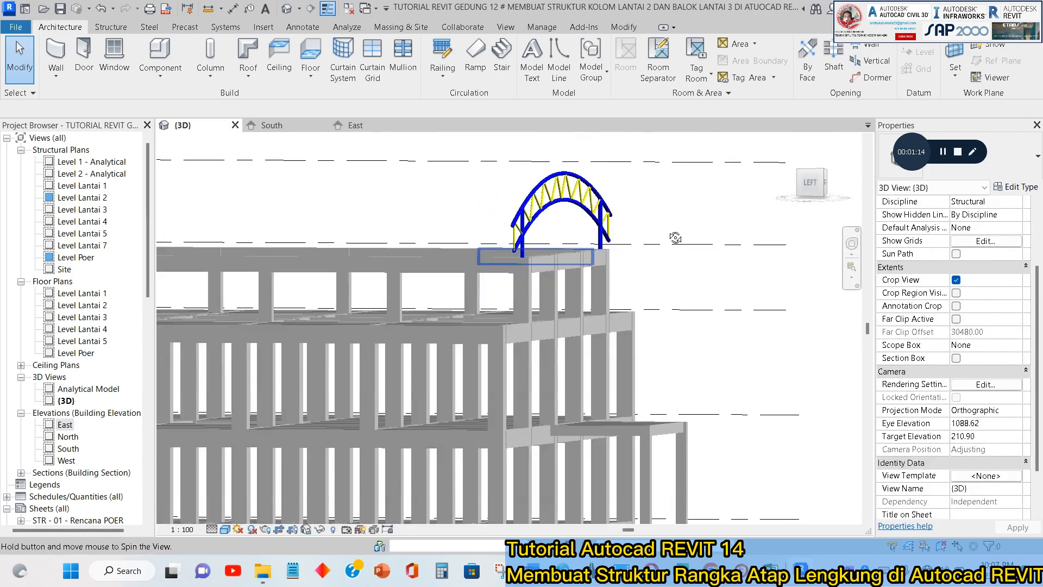
drag(676, 238, 497, 188)
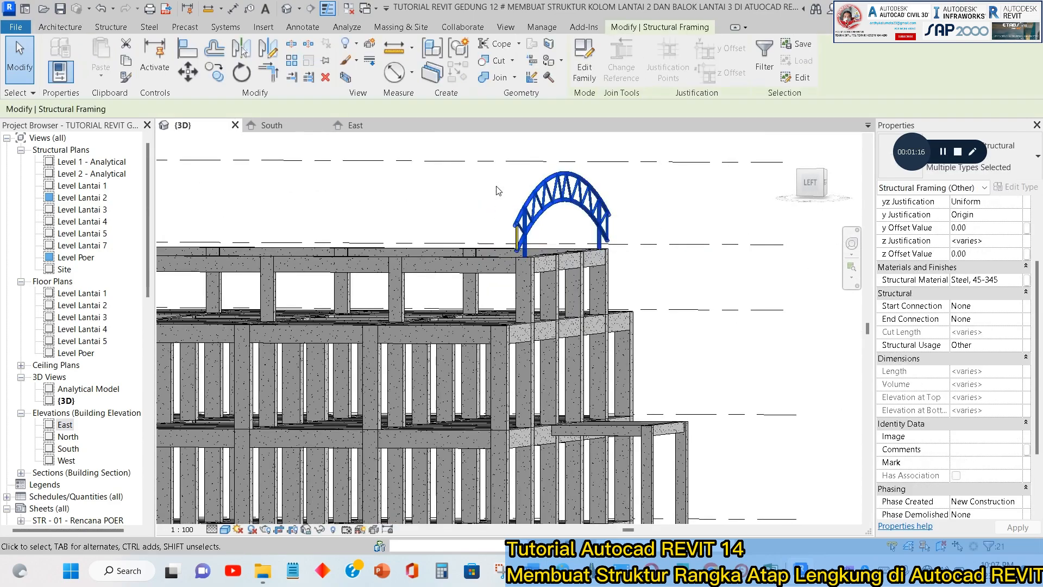
key(Delete)
scroll(531, 239, up, 2)
drag(540, 226, 493, 205)
key(Delete)
scroll(533, 263, down, 4)
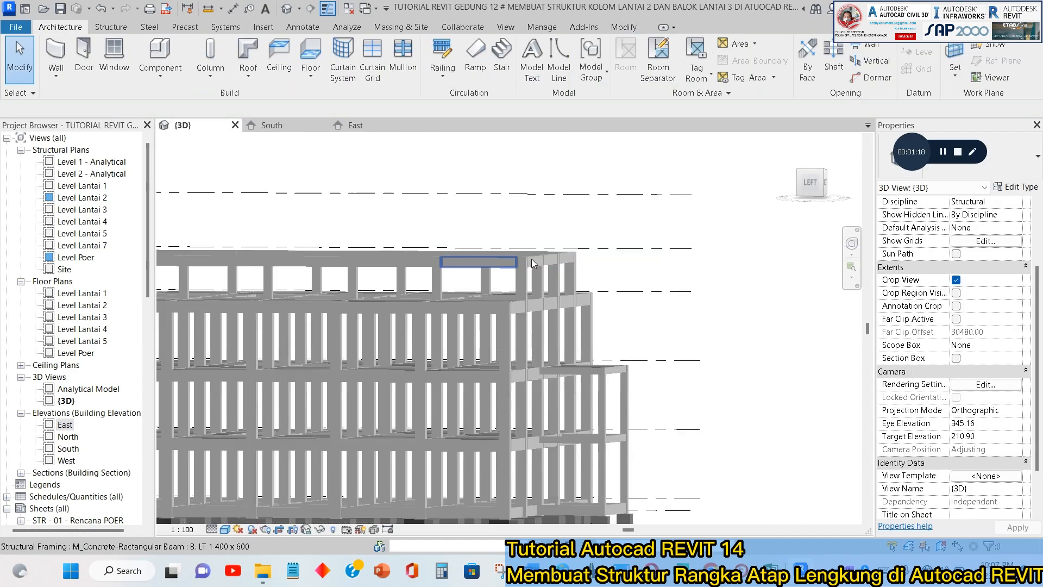
key(ctrl+z)
key(ctrl+z)
Delete the curved trusses at the front and rear ends of the building in the 3D view.
scroll(494, 266, up, 4)
drag(494, 265, 492, 264)
key(Delete)
drag(531, 293, 438, 282)
key(Delete)
scroll(563, 302, down, 2)
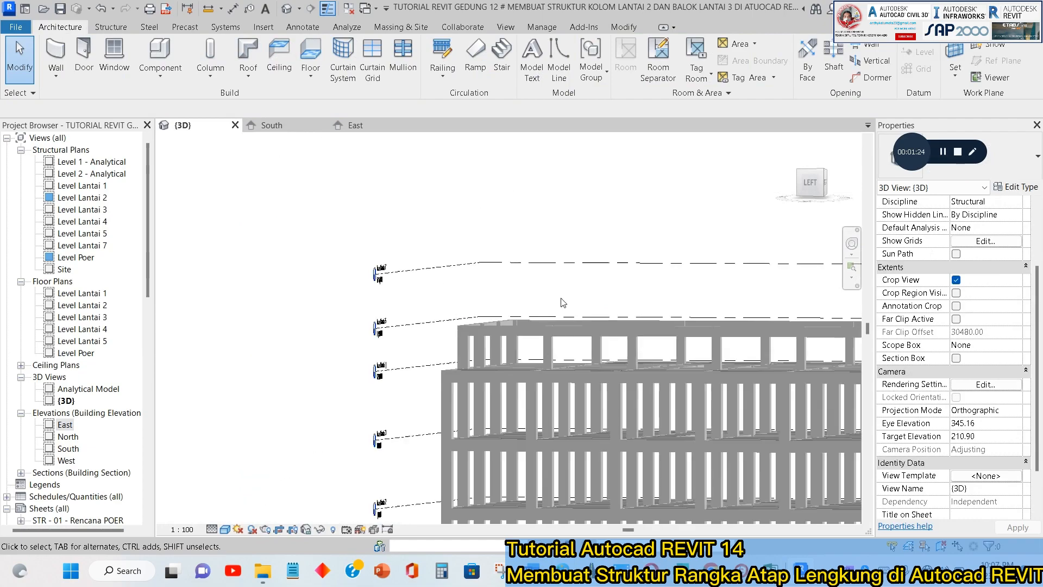
scroll(556, 313, down, 2)
shift+middle_drag(556, 313, 508, 335)
middle_drag(752, 384, 539, 328)
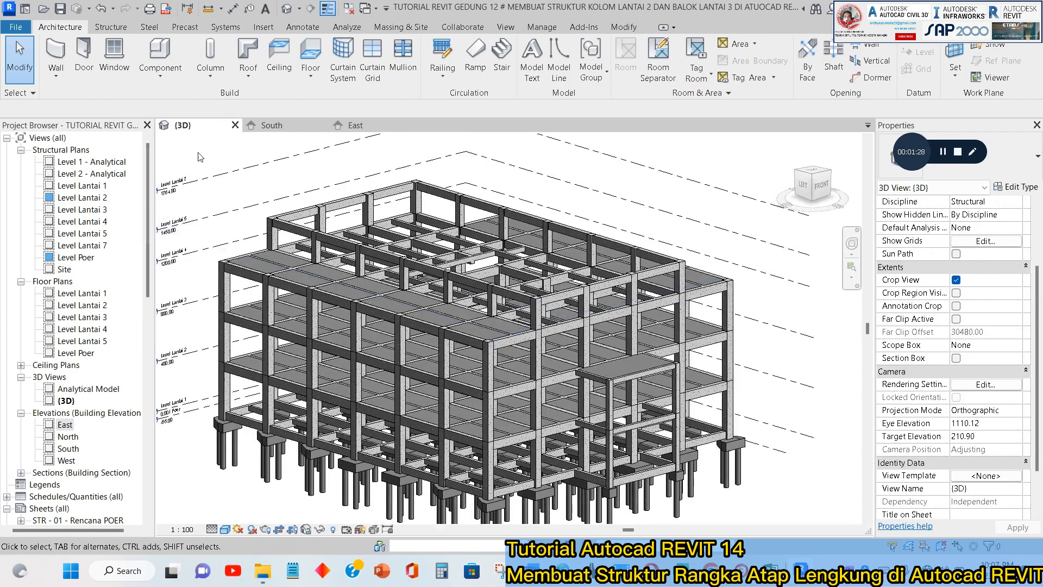
Rename Level Lantai 7 to "Level Roof" in the South elevation, together with its plan view.
double_click(87, 246)
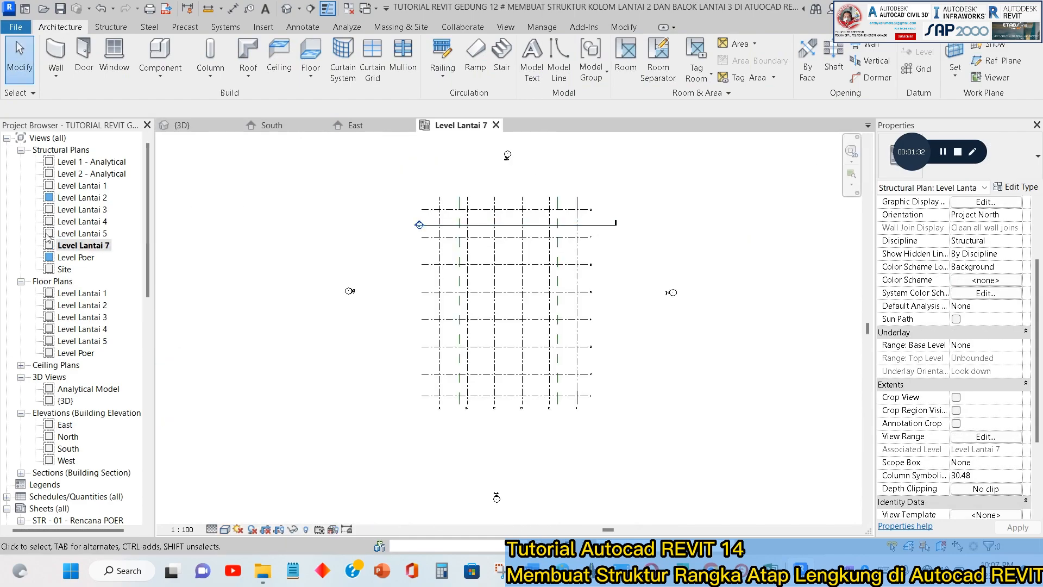
click(271, 125)
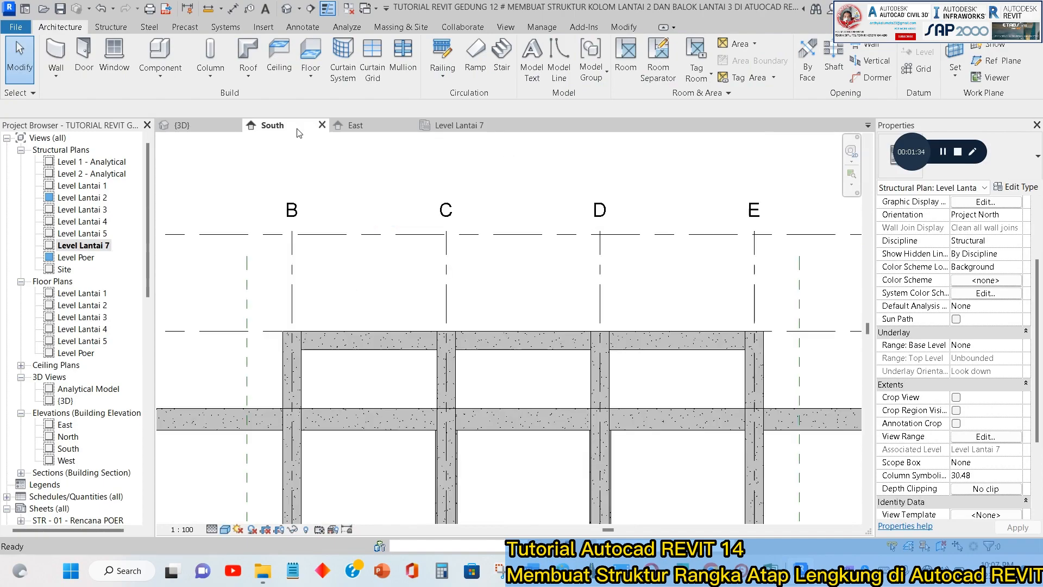
scroll(689, 269, down, 5)
scroll(689, 269, up, 3)
scroll(689, 269, up, 2)
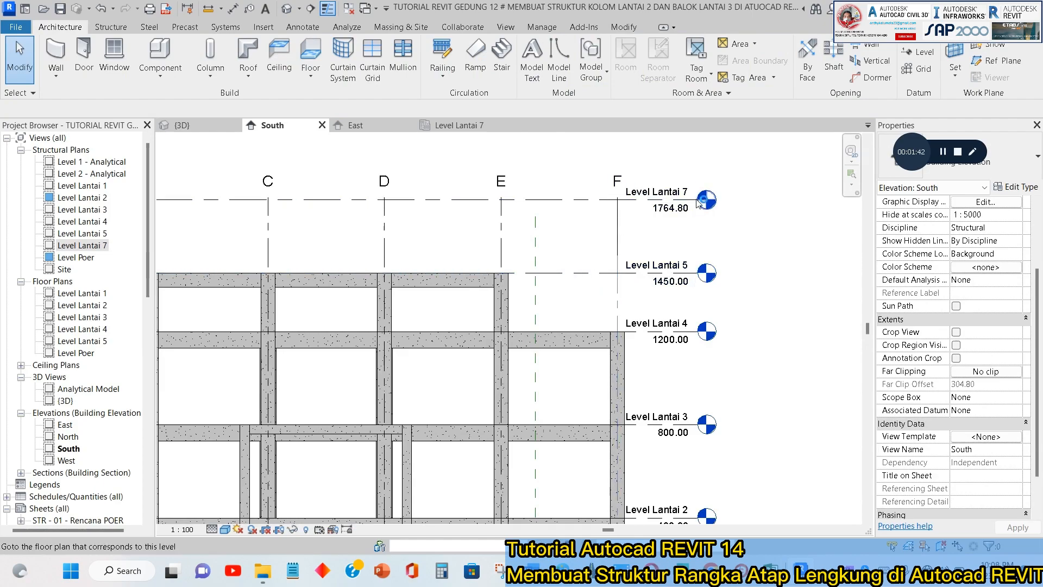
click(680, 195)
click(677, 193)
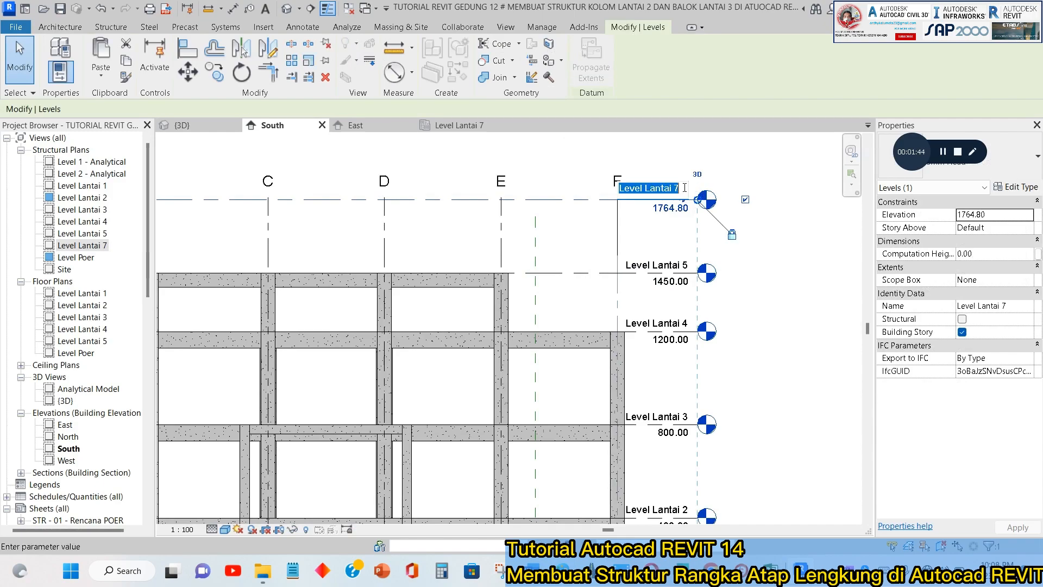
click(684, 187)
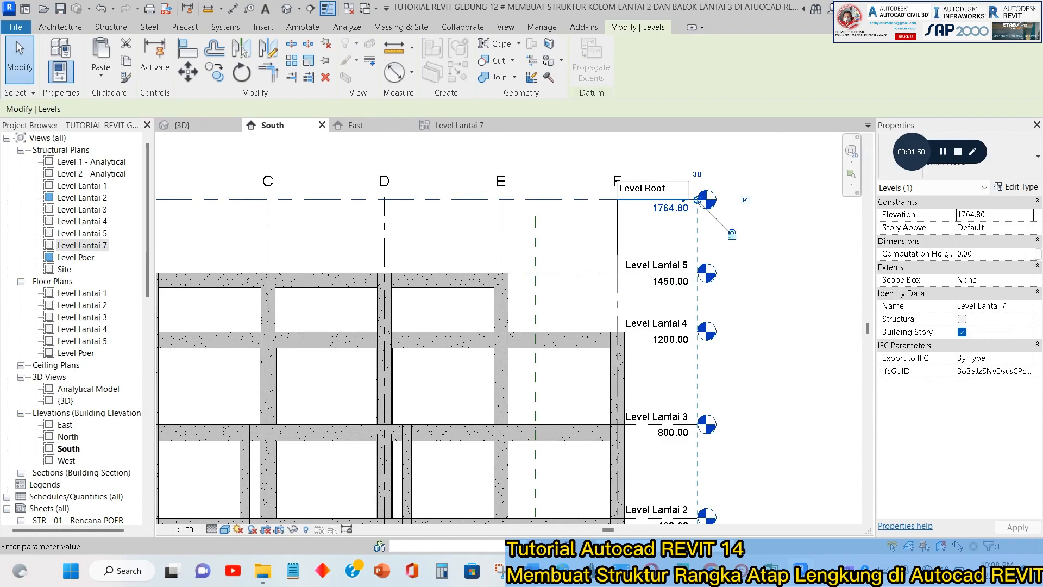
key(Return)
key(Escape)
scroll(643, 254, down, 3)
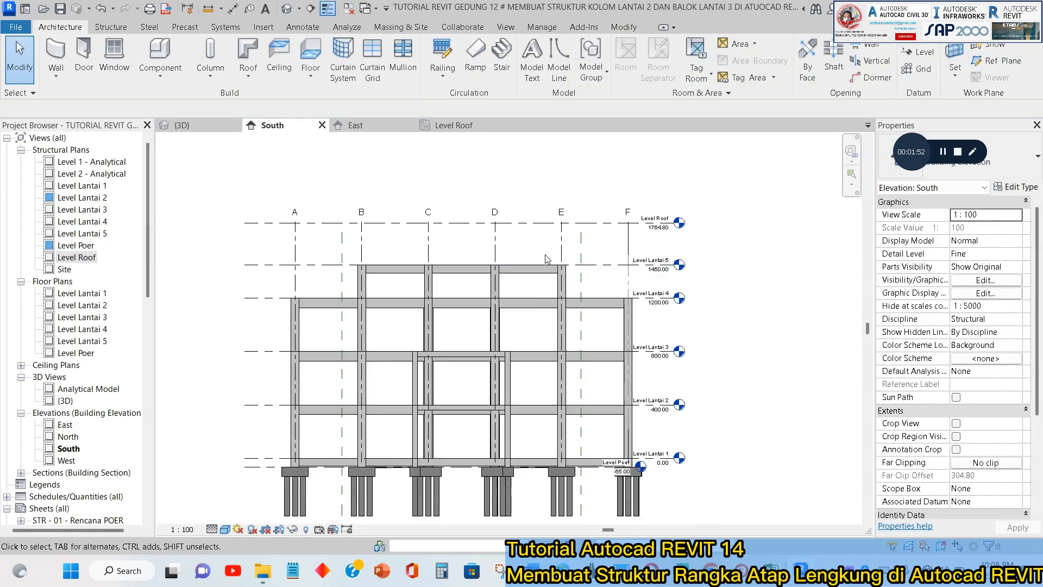
Place an aligned dimension between Level Roof and Level Lantai 5 beside grid A.
scroll(633, 250, up, 2)
middle_drag(375, 243, 476, 240)
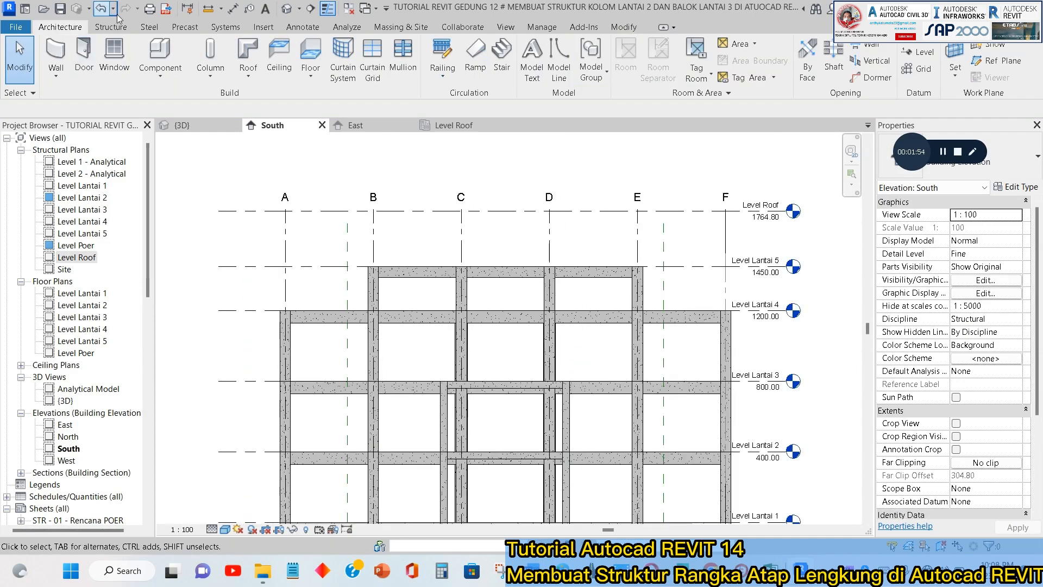
click(233, 8)
click(259, 212)
click(264, 266)
scroll(266, 261, up, 3)
click(269, 242)
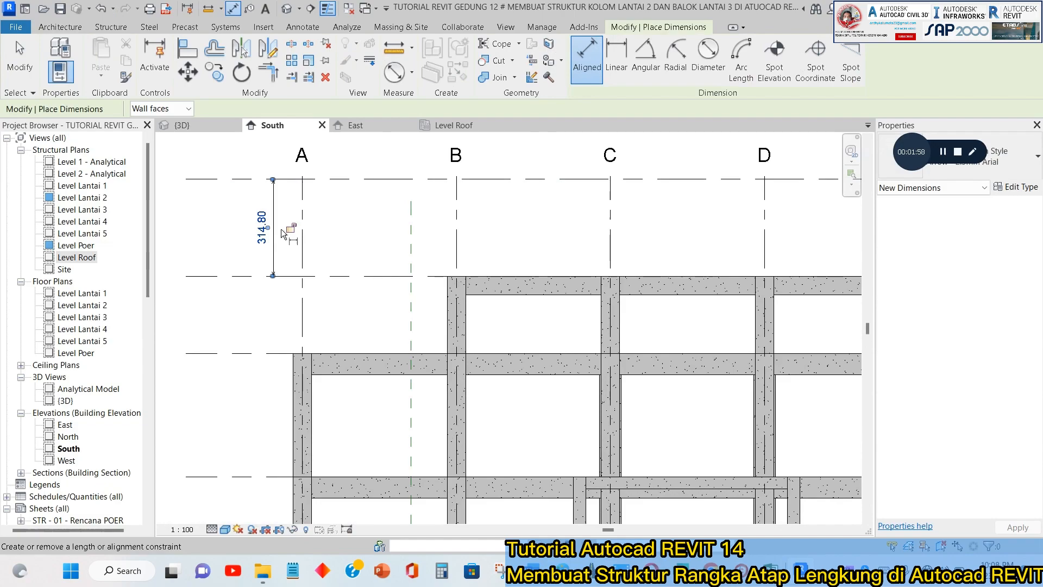
key(Escape)
key(Escape)
Set the distance from Level Lantai 5 to Level Roof to 291 by moving the roof level.
scroll(288, 228, up, 1)
click(258, 239)
key(Escape)
click(345, 173)
click(272, 240)
text(2)
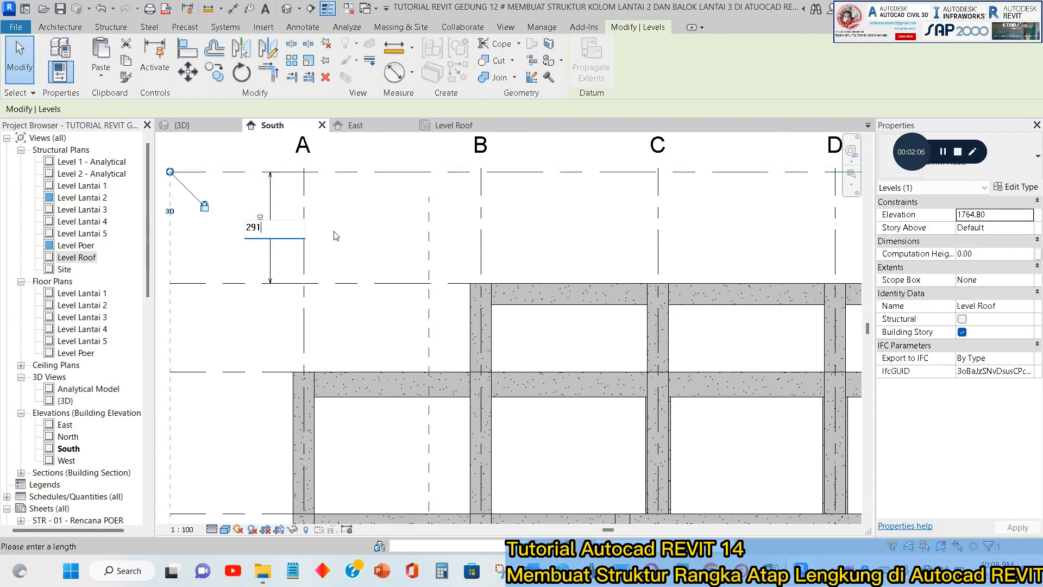
text(91)
key(Return)
key(Escape)
scroll(429, 258, down, 2)
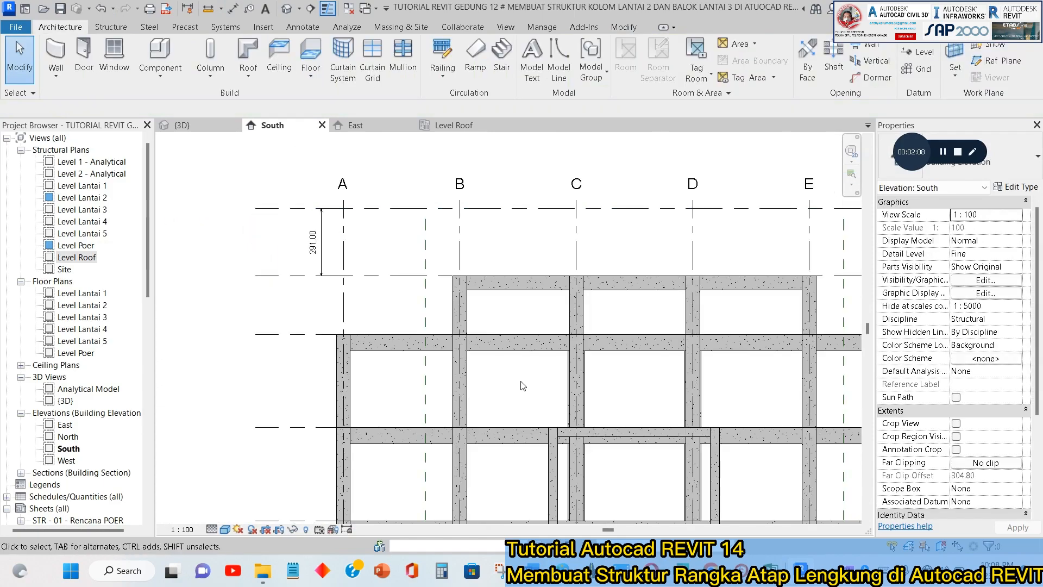
Switch to the section drawing in BricsCAD and examine the Level 5 to Level Top height and the curved truss layers.
key(alt+Tab)
key(alt+Tab)
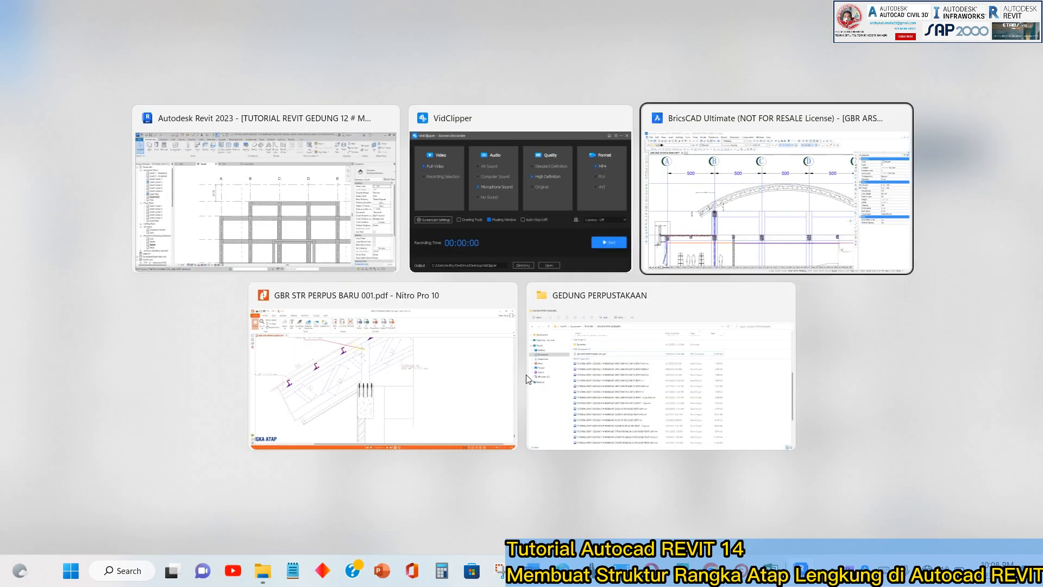
scroll(219, 302, down, 3)
scroll(360, 280, up, 5)
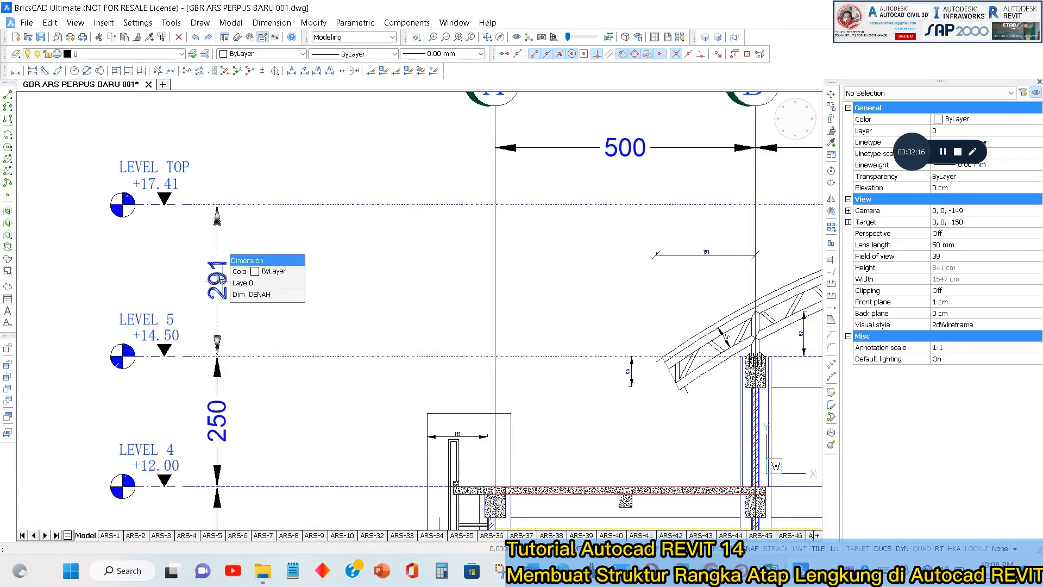
scroll(41, 216, down, 3)
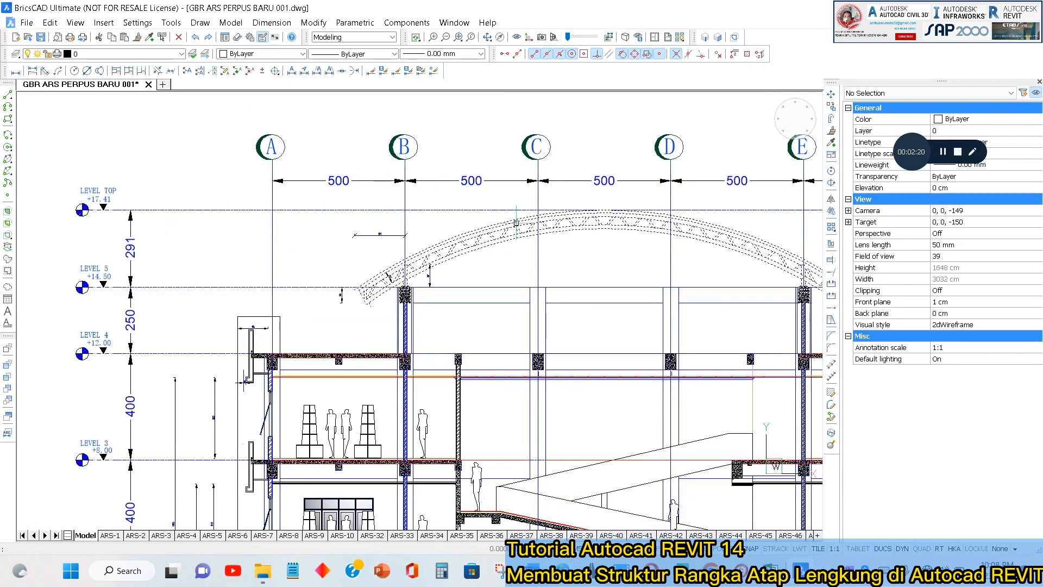
scroll(608, 208, up, 6)
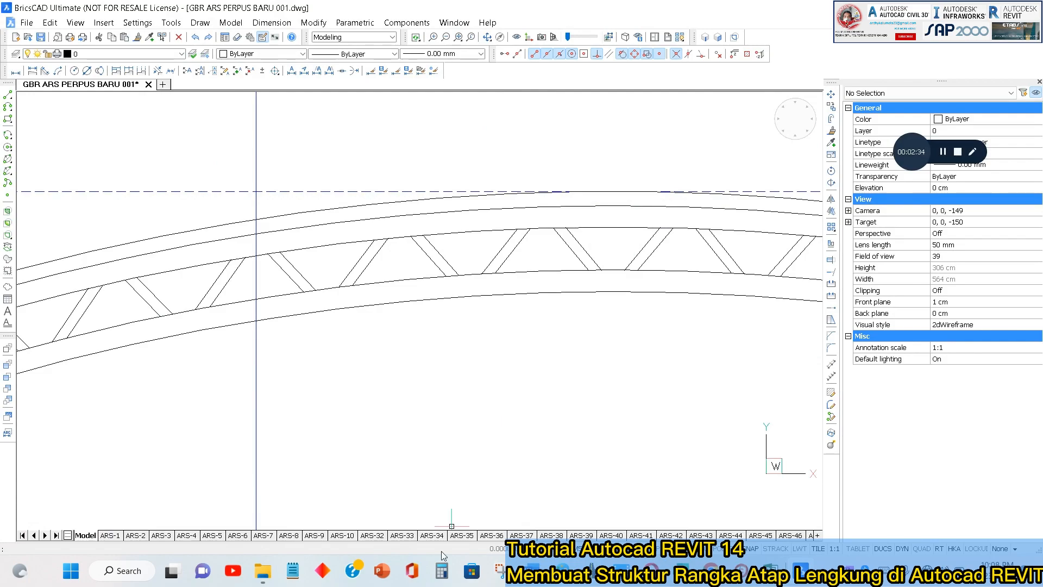
Open the Calculator and subtract 3 from the roof height of 291.
click(442, 575)
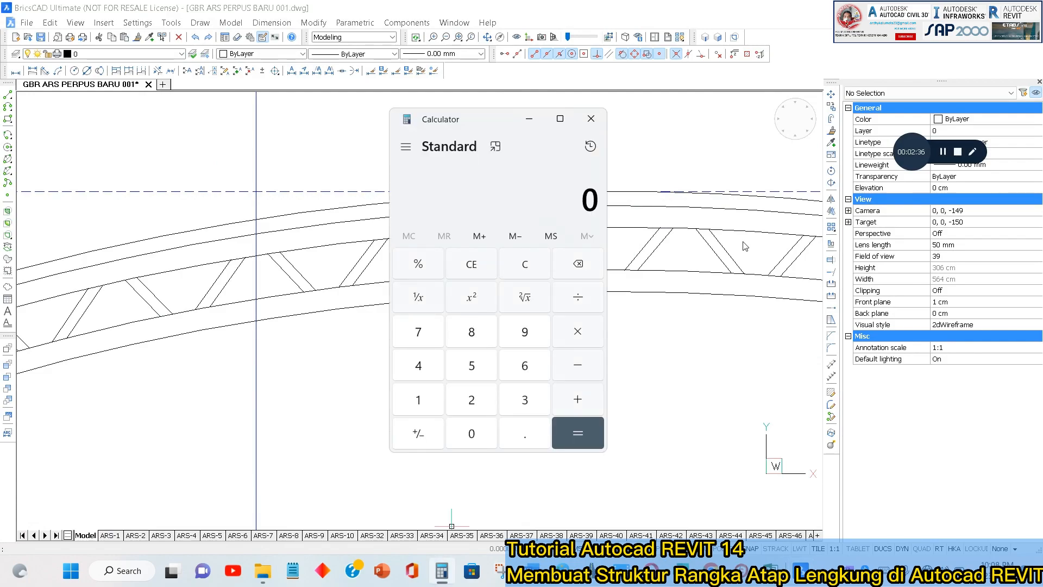
text(29)
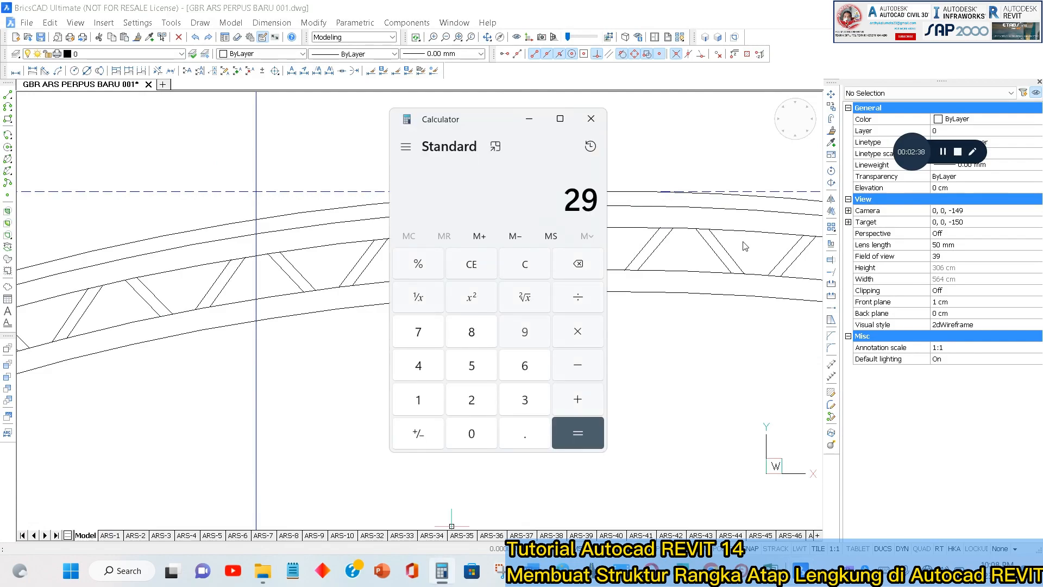
text(1 - 3)
key(Return)
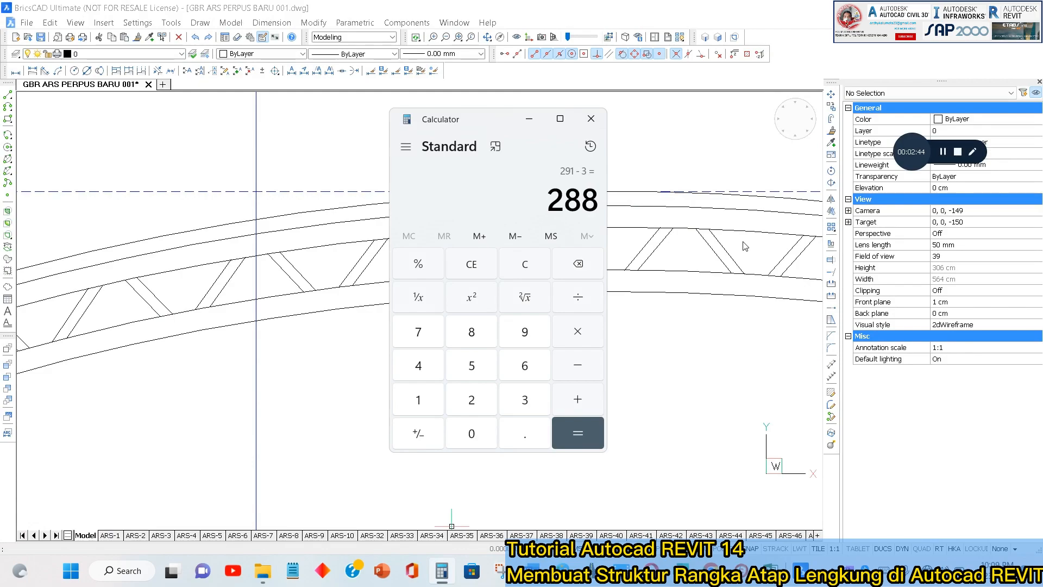
Check the canal C purlin size in the structural PDF in Nitro Pro, and subtract its 12.5 depth from the Calculator result.
key(alt+Tab)
key(alt+Tab)
key(alt+Tab)
key(alt+Tab)
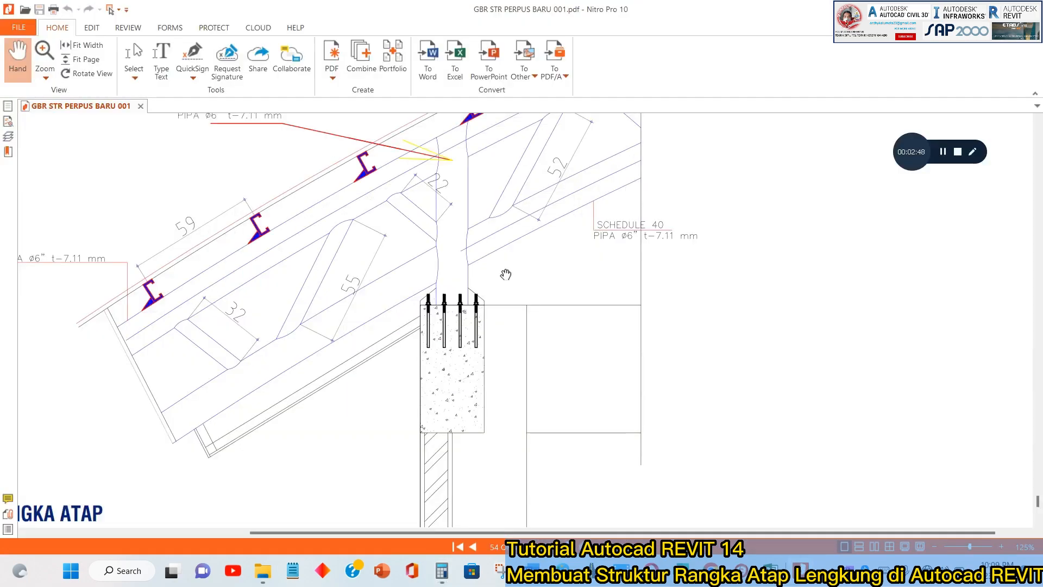
drag(529, 230, 361, 380)
drag(620, 217, 584, 350)
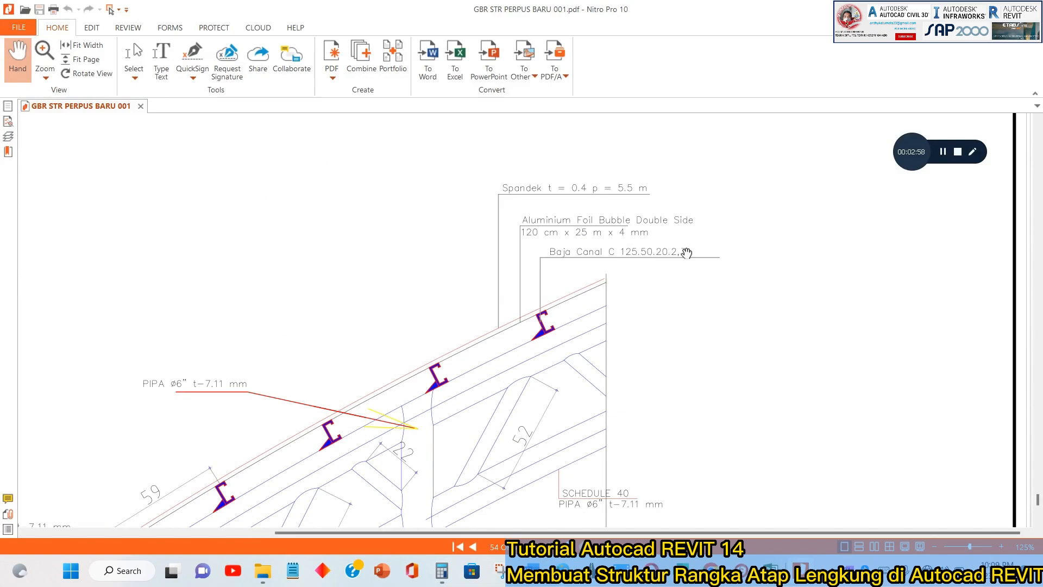
key(alt+Tab)
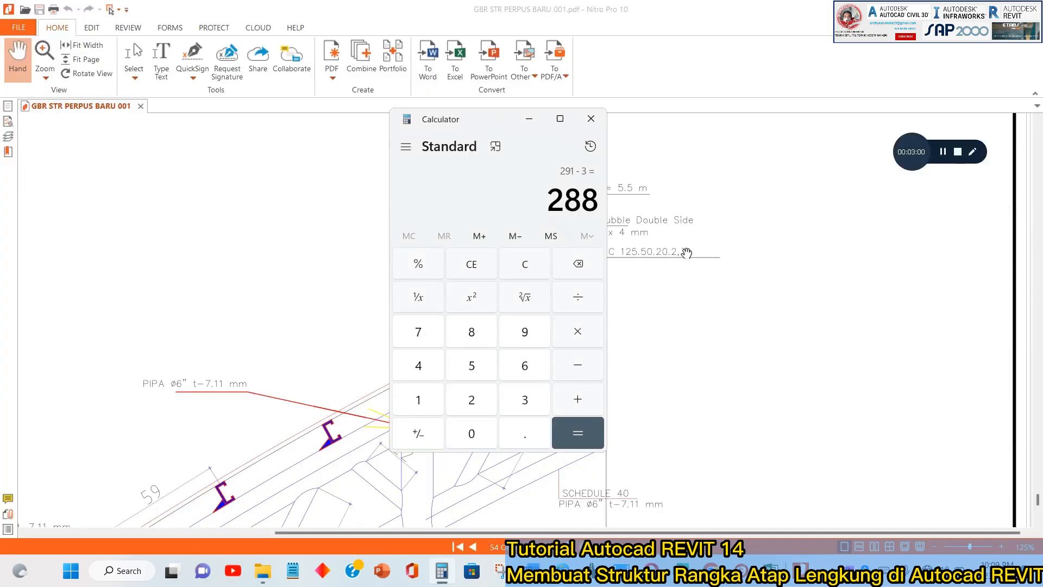
text(12.5)
key(Return)
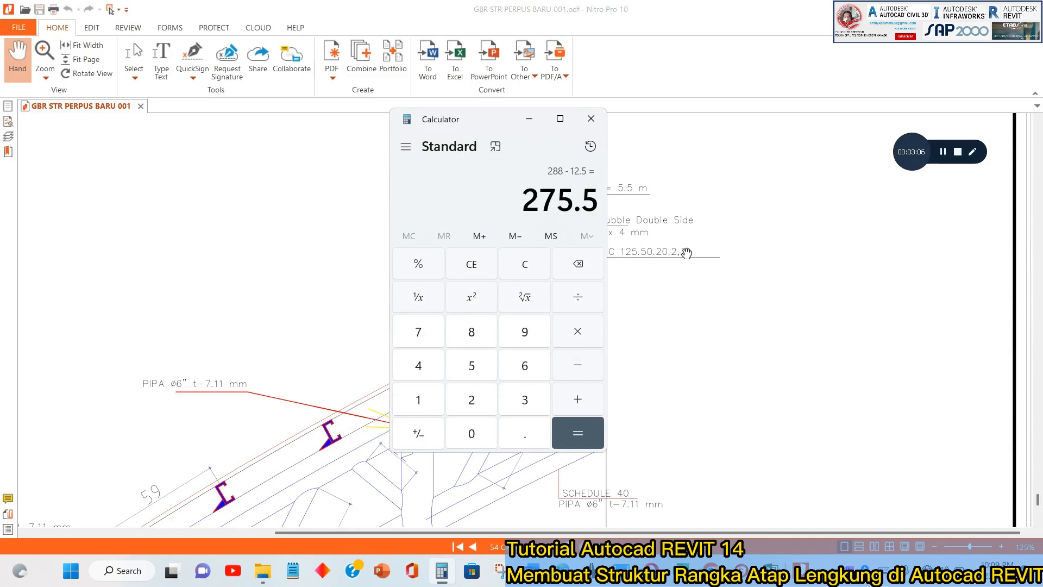
Return to Revit and draw a horizontal reference plane about 244 above Level Lantai 5 in the South elevation, from outside grid A to near grid F.
key(alt+Tab)
key(alt+Tab)
key(alt+Tab)
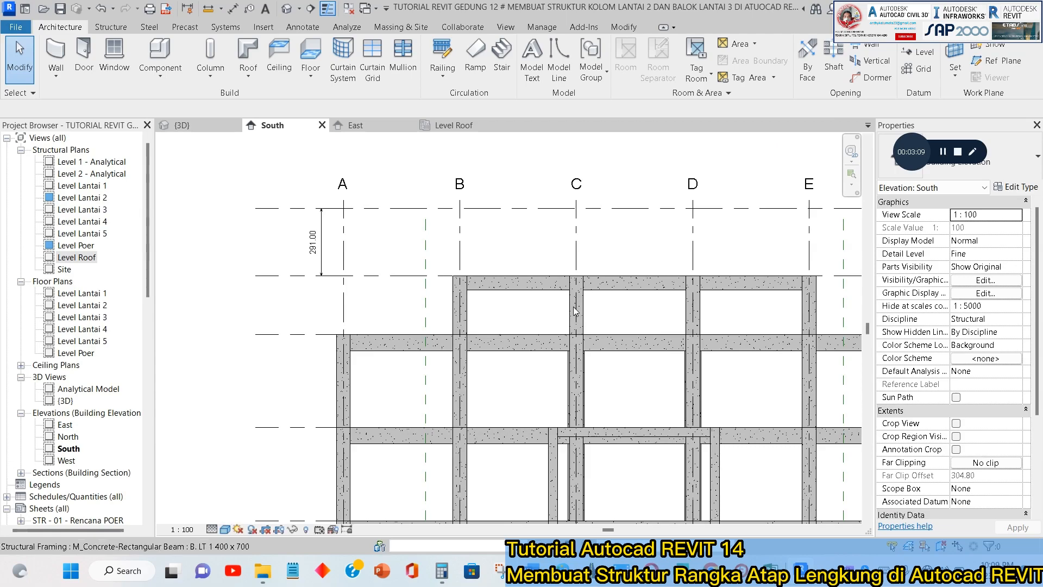
scroll(362, 215, up, 2)
scroll(361, 216, down, 4)
middle_drag(647, 243, 387, 238)
middle_drag(494, 248, 600, 266)
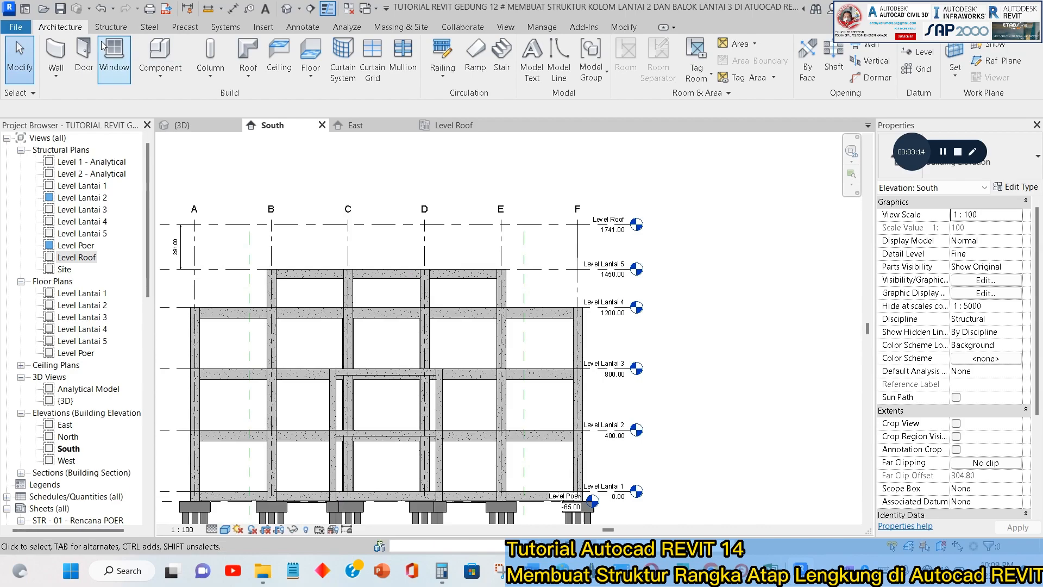
click(1002, 64)
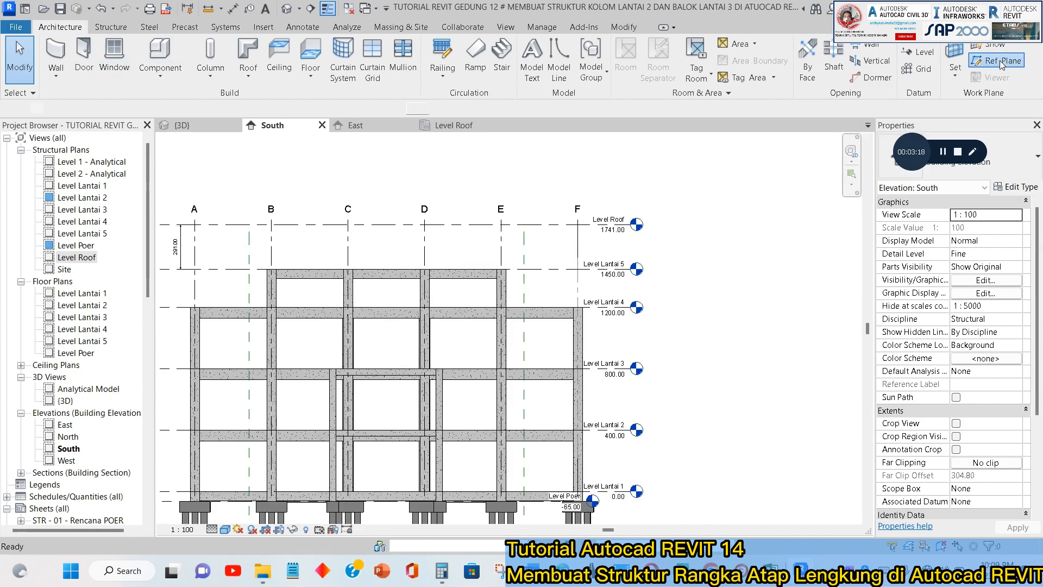
click(1003, 64)
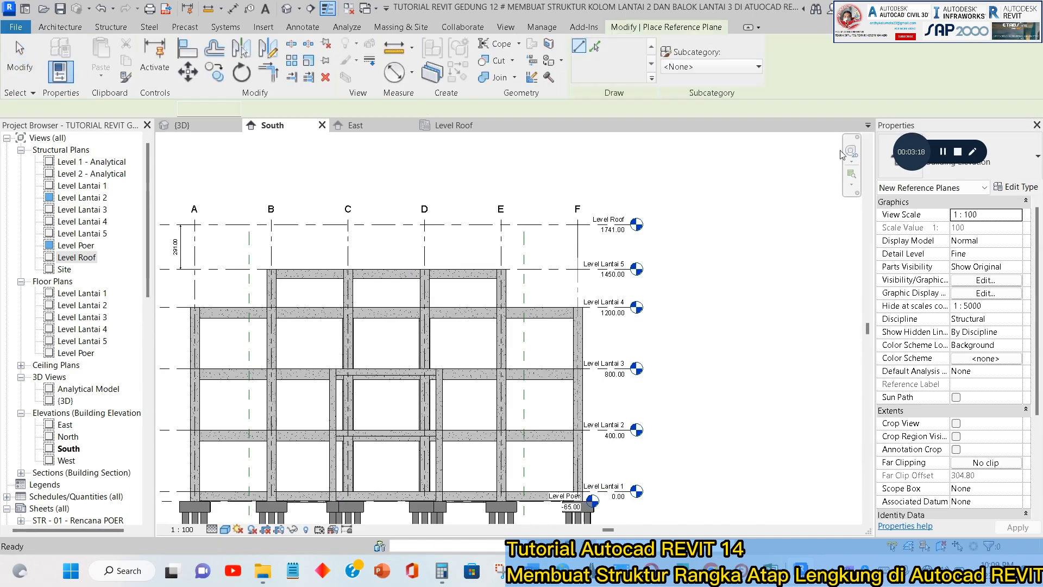
middle_drag(163, 239, 271, 237)
scroll(245, 232, up, 2)
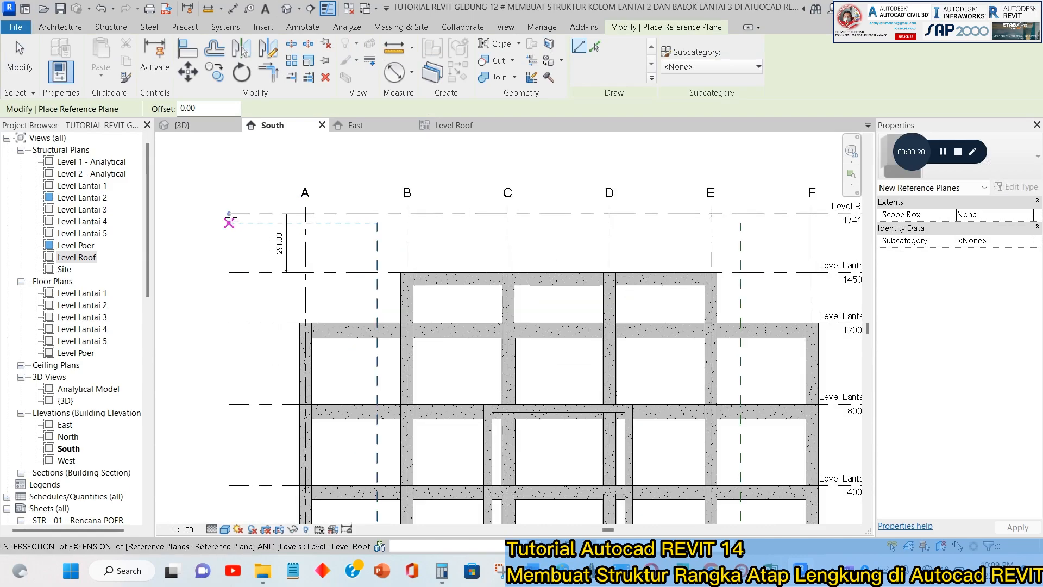
click(231, 226)
middle_drag(567, 257, 355, 234)
scroll(598, 202, up, 2)
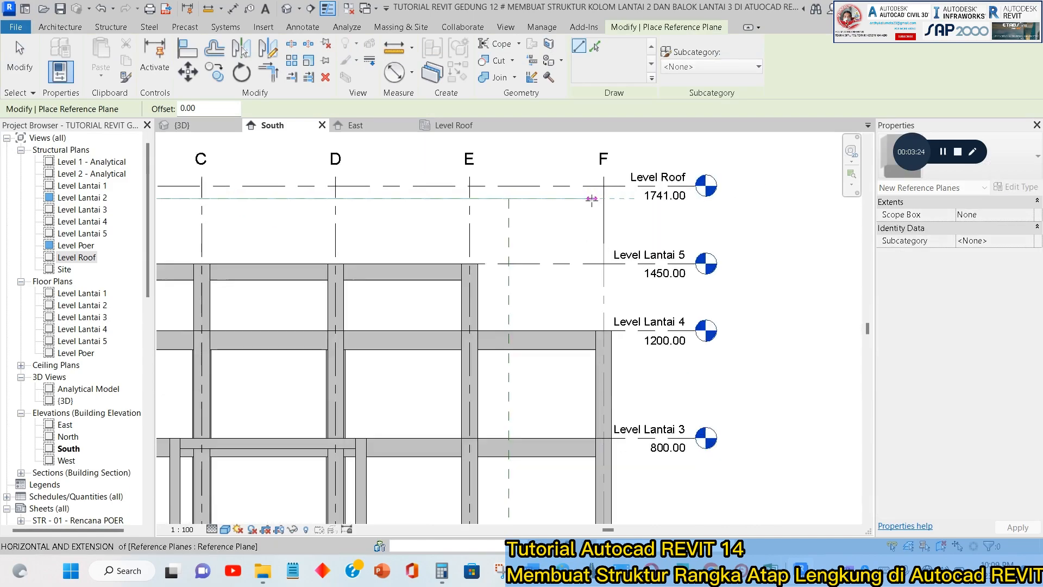
click(588, 198)
key(Escape)
key(Escape)
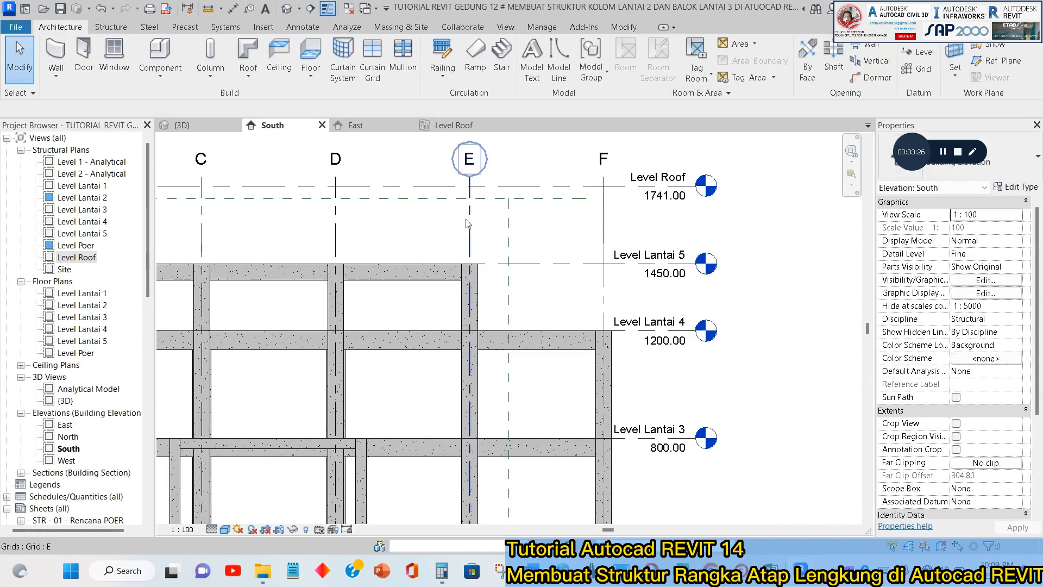
click(209, 9)
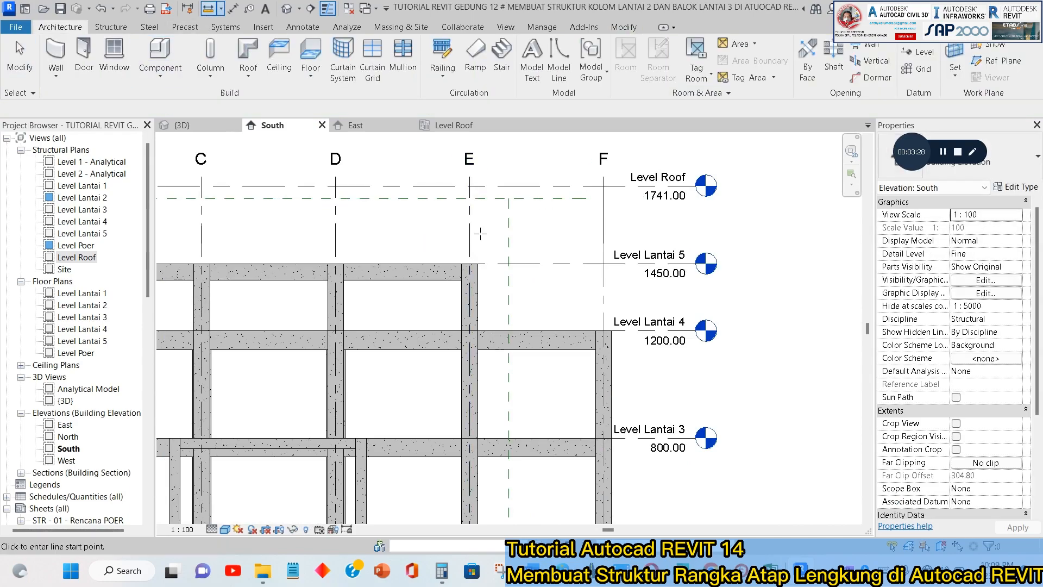
click(443, 199)
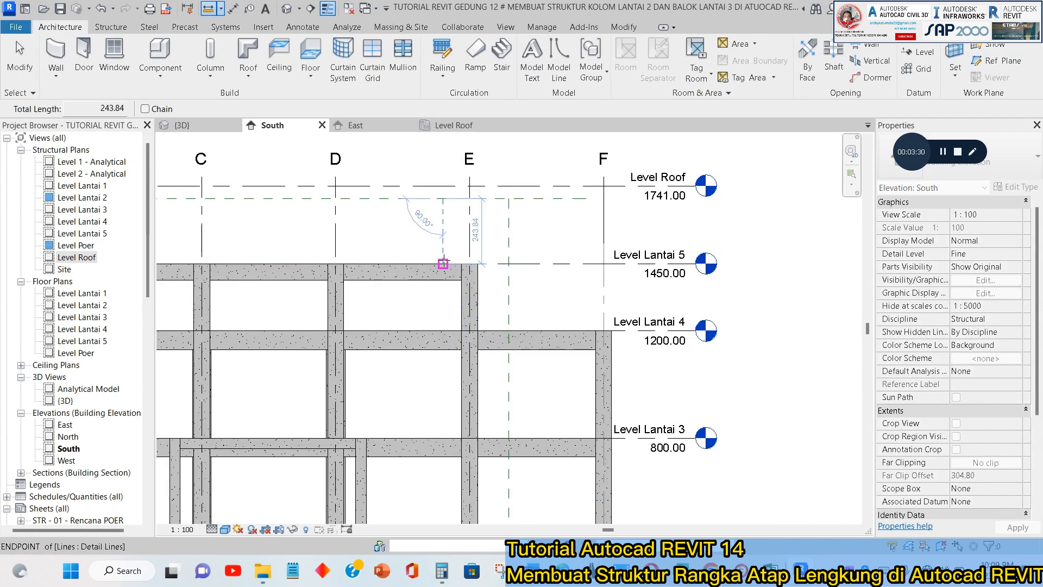
scroll(466, 229, up, 2)
key(Escape)
key(Escape)
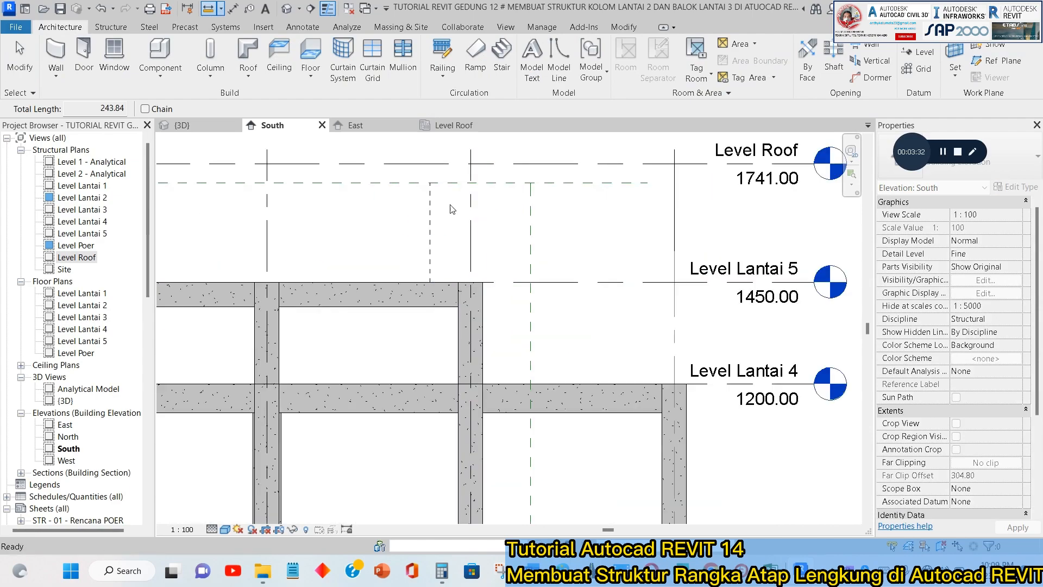
Place an aligned dimension between the new horizontal reference plane and Level Lantai 5 near grid E.
click(487, 183)
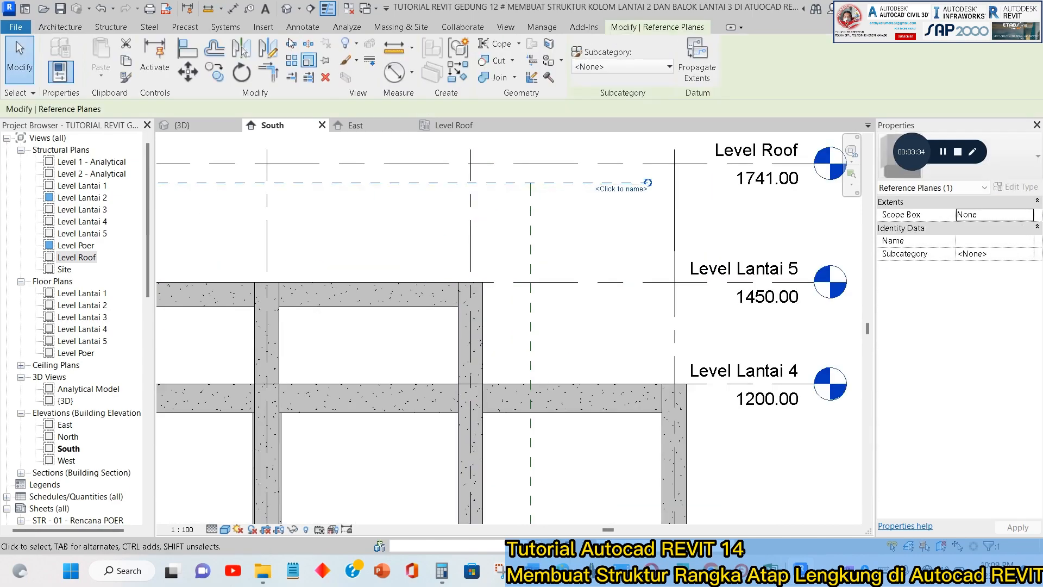
click(232, 9)
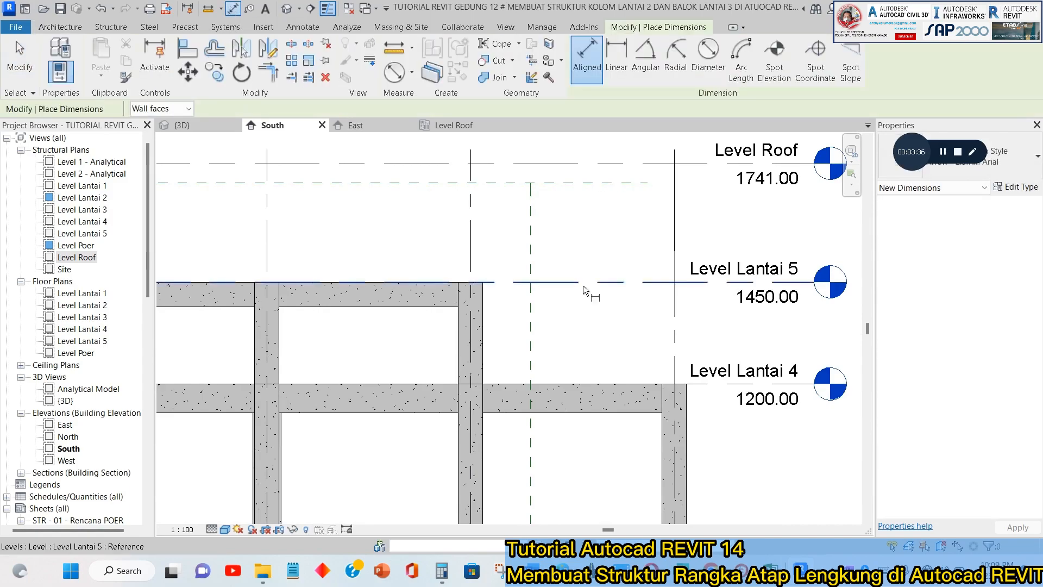
key(alt+Tab)
key(alt+Tab)
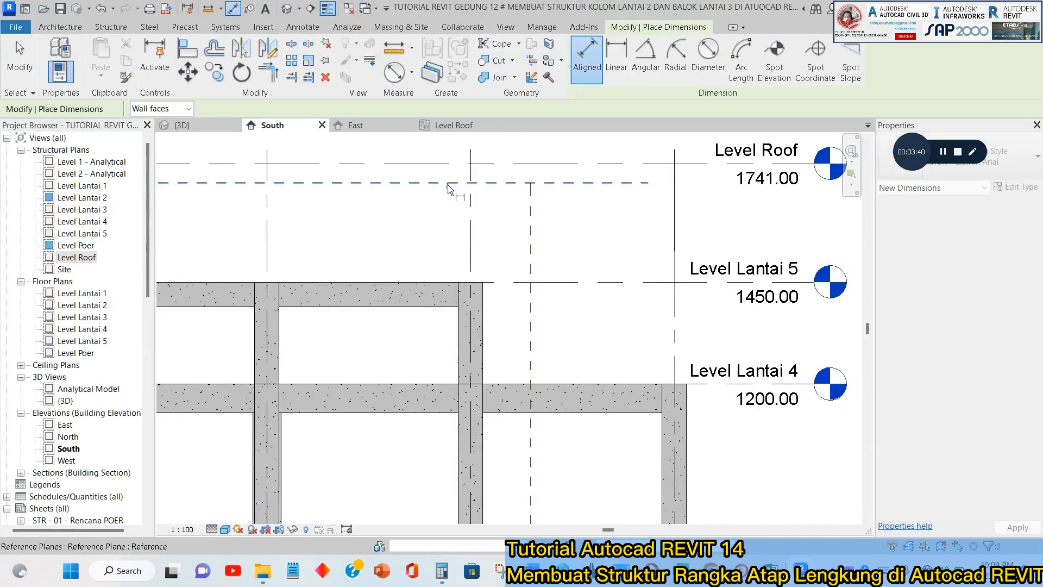
click(448, 185)
click(455, 282)
click(433, 253)
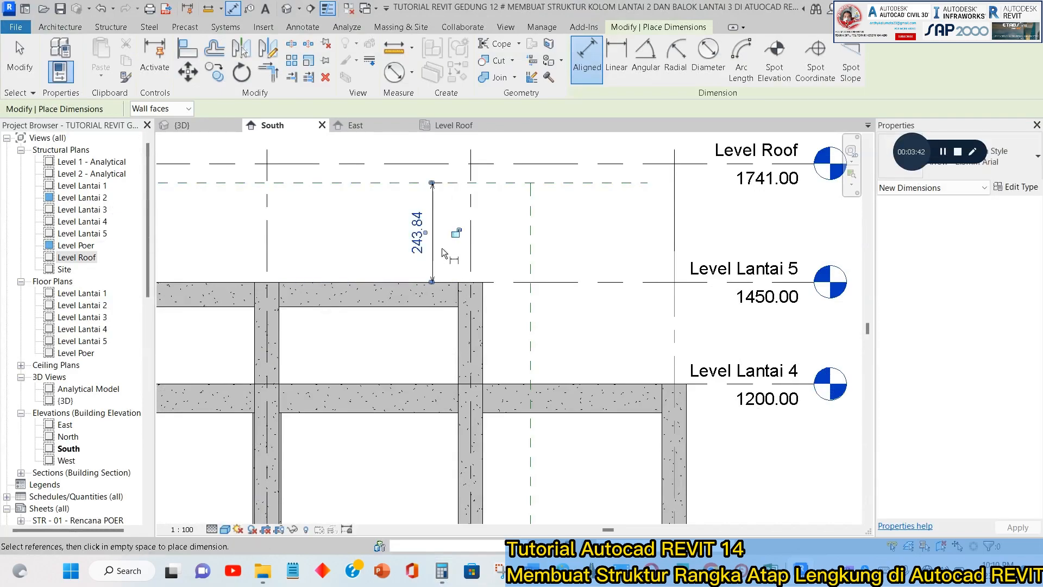
key(Escape)
key(Escape)
Set the distance from Level Lantai 5 to the reference plane to 275 by moving the plane.
click(451, 183)
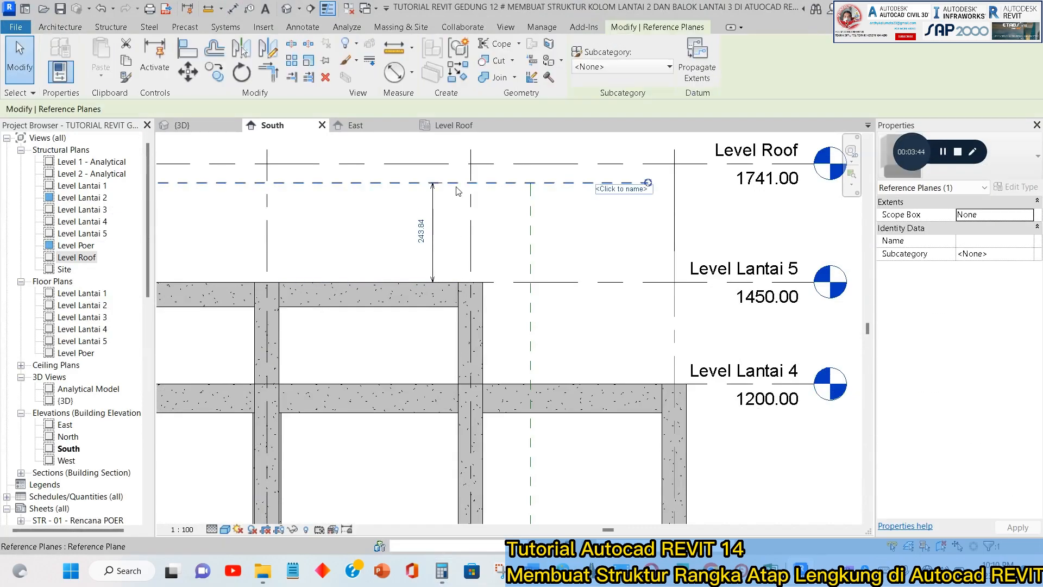
click(421, 231)
text(275)
key(Return)
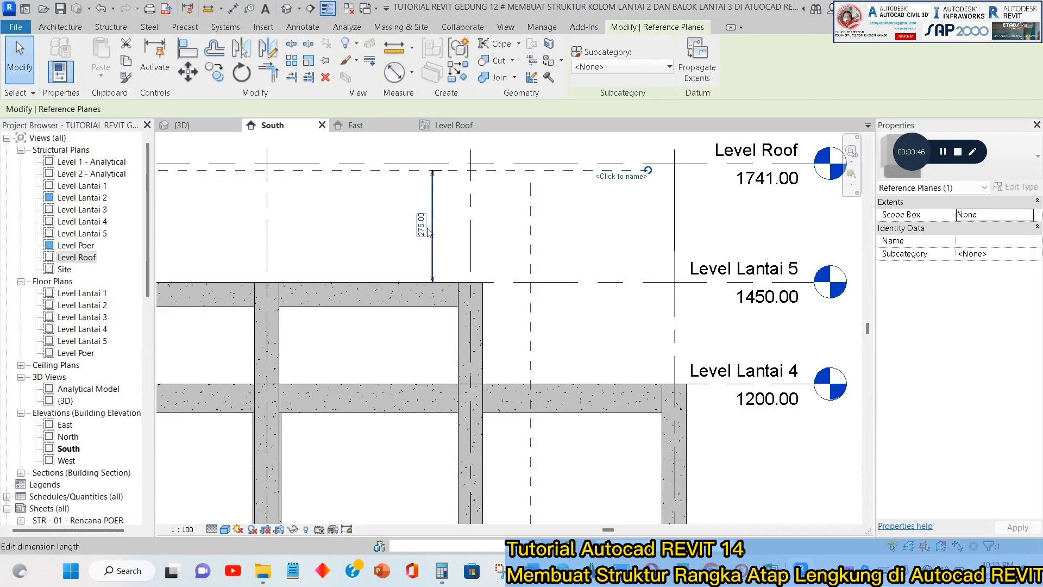
key(Escape)
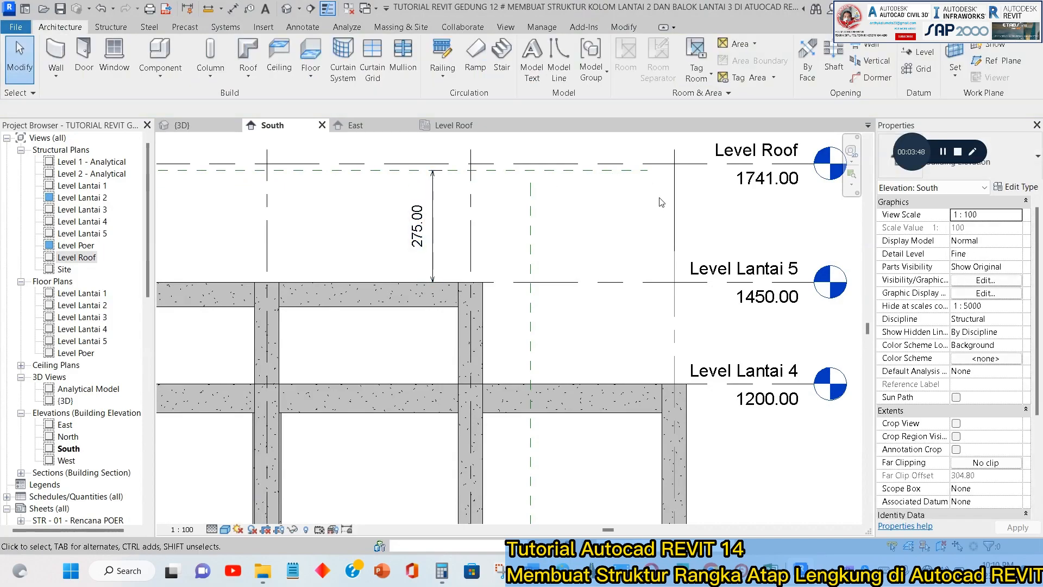
Extend the grid F end of the horizontal reference plane past the Level Roof head.
scroll(552, 223, down, 3)
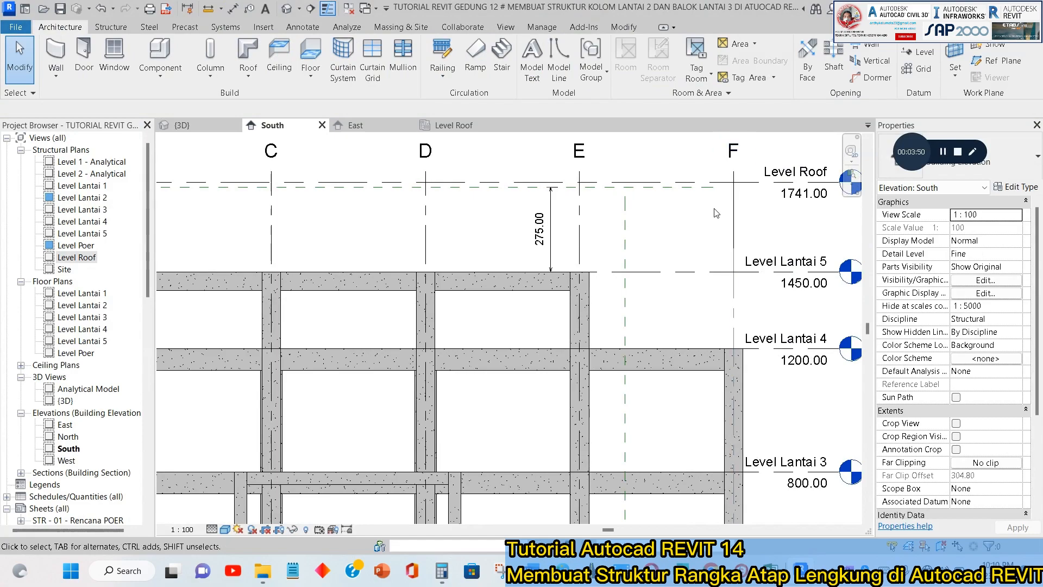
click(701, 186)
key(Escape)
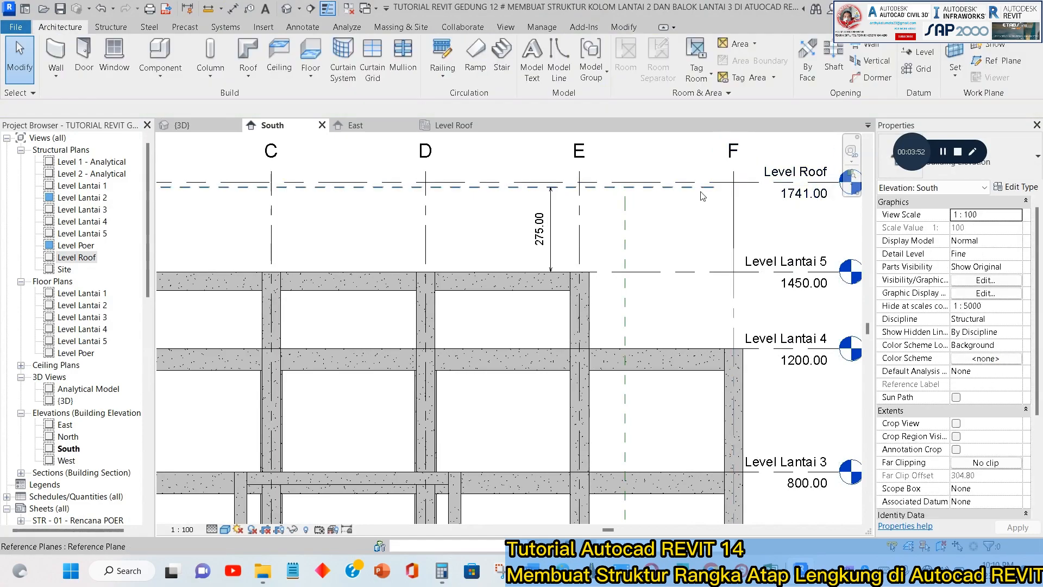
click(701, 187)
scroll(652, 190, up, 2)
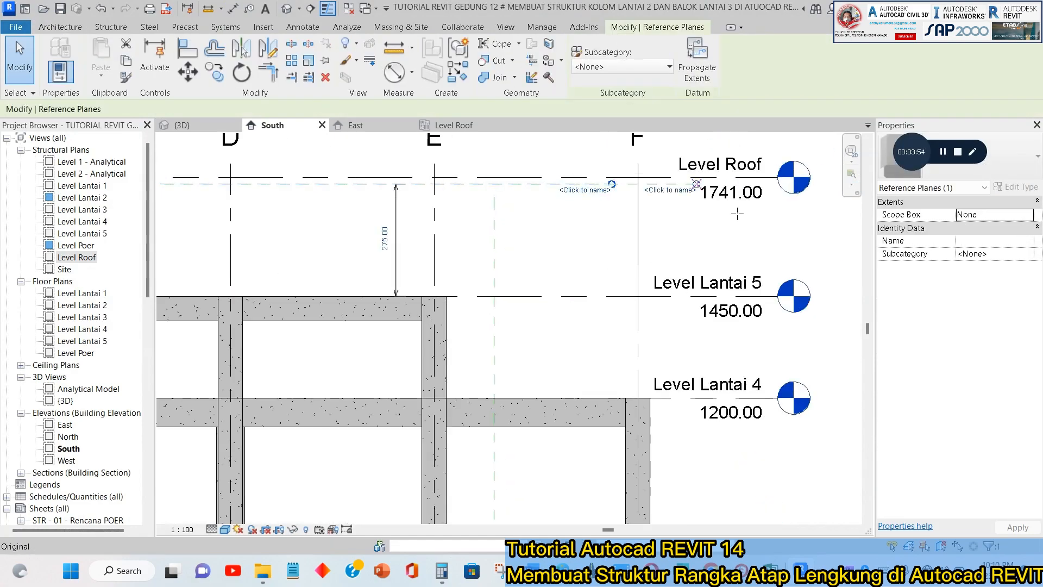
scroll(489, 236, down, 2)
scroll(489, 237, down, 3)
middle_drag(489, 238, 629, 232)
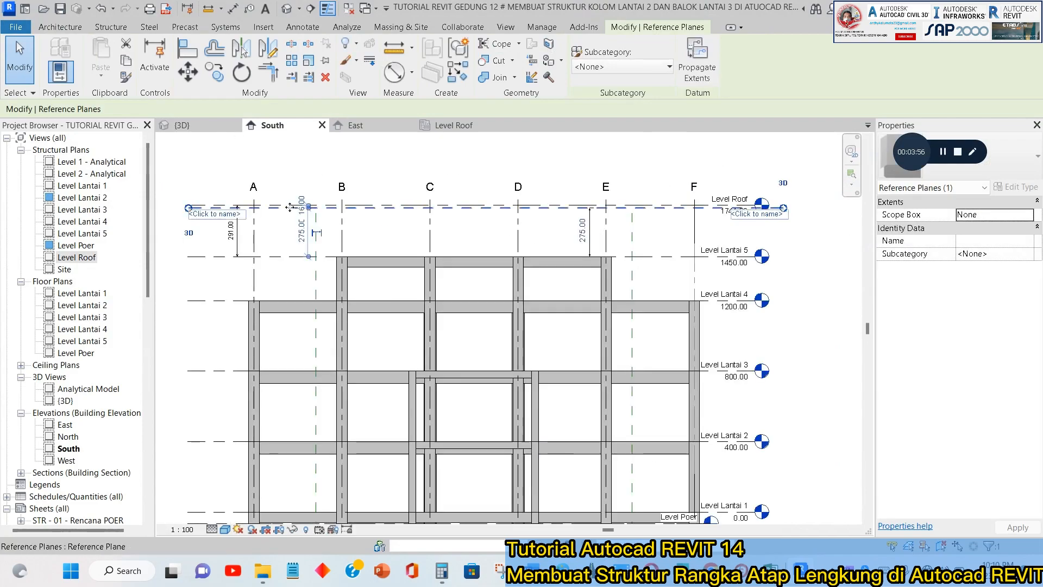
scroll(258, 216, up, 5)
middle_drag(258, 217, 359, 249)
key(Escape)
Delete the 291 dimension beside grid A.
scroll(257, 242, down, 1)
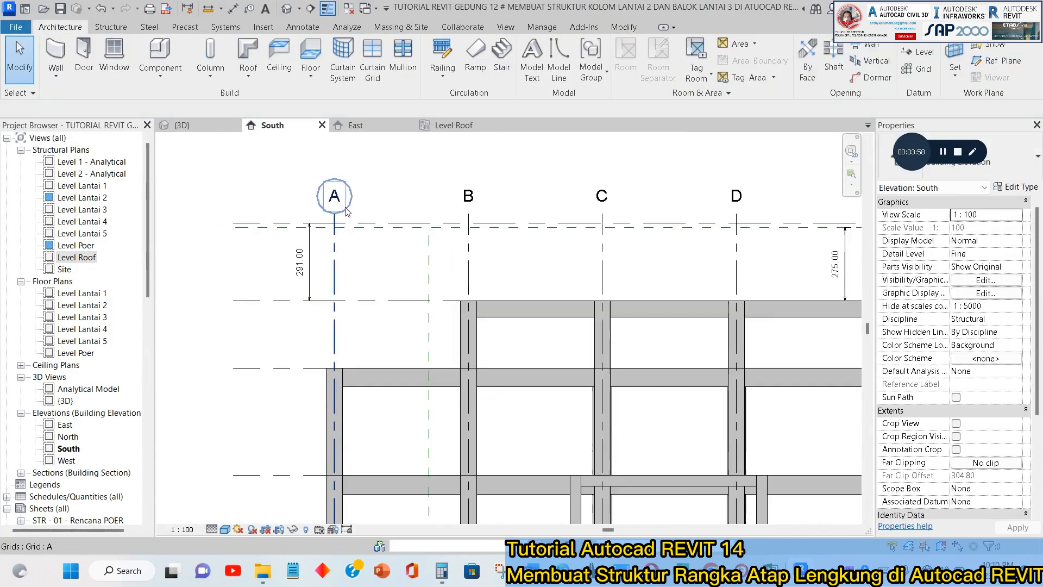
click(310, 270)
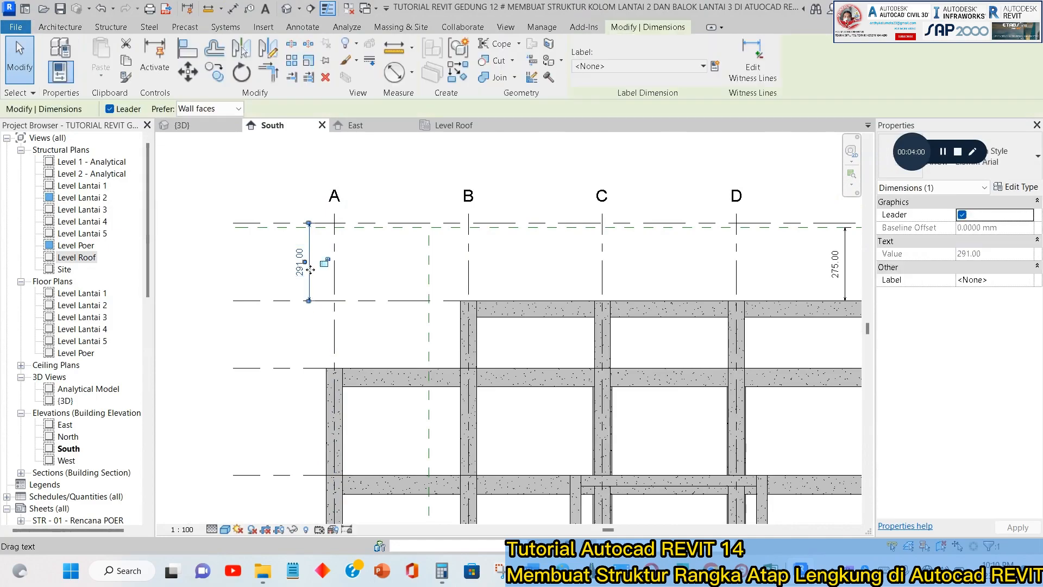
key(Escape)
scroll(331, 238, down, 4)
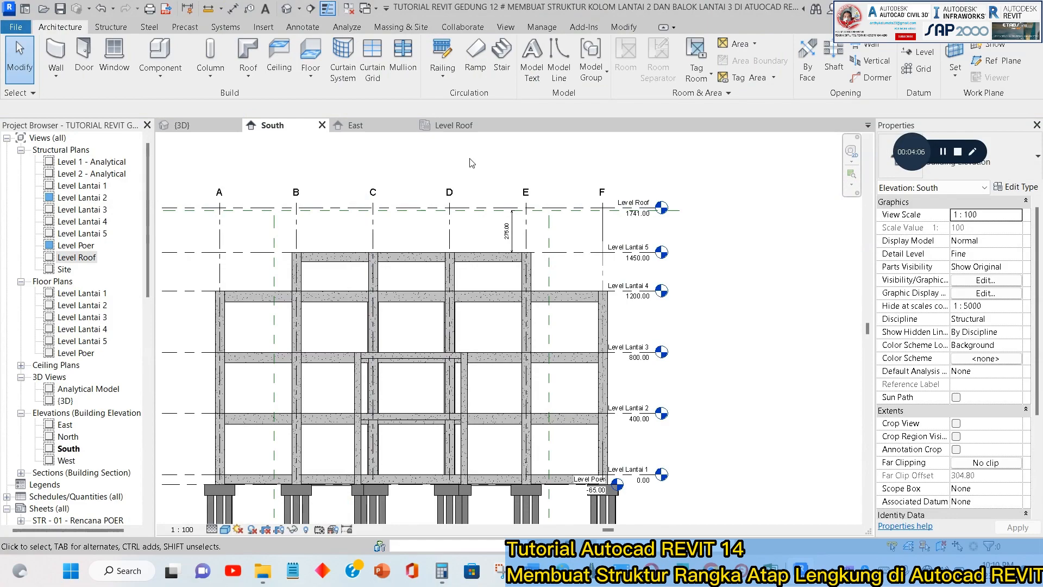
Start the Truss command in the South elevation and set its work plane by name to Grid : 1.
click(111, 27)
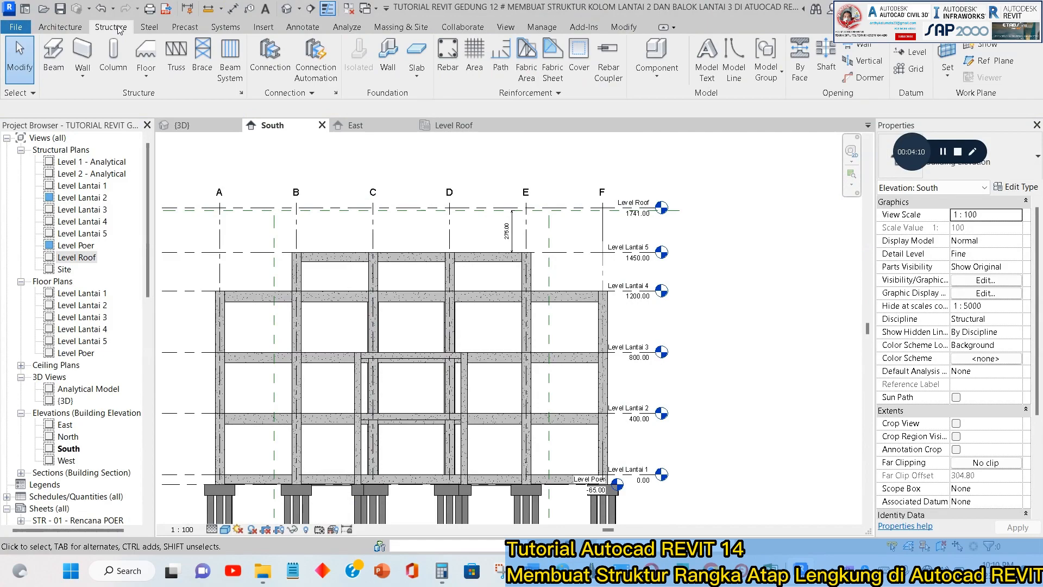
click(176, 57)
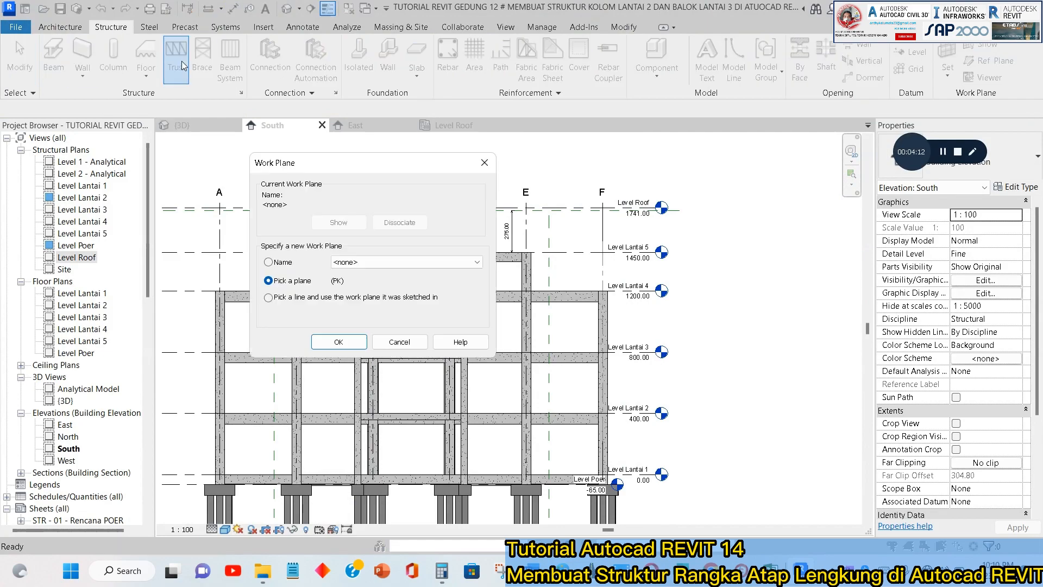
click(371, 263)
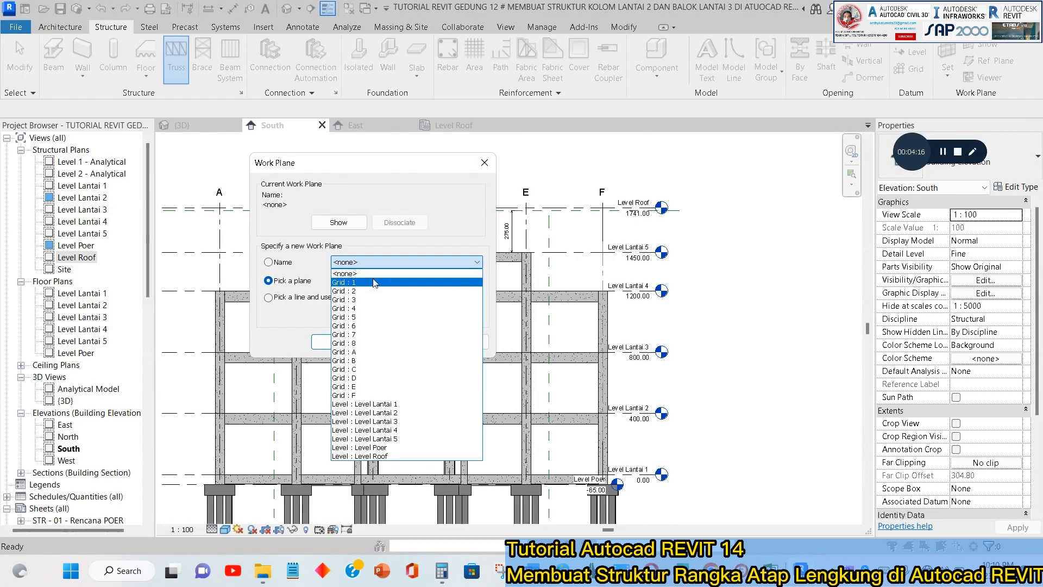
click(375, 283)
click(372, 263)
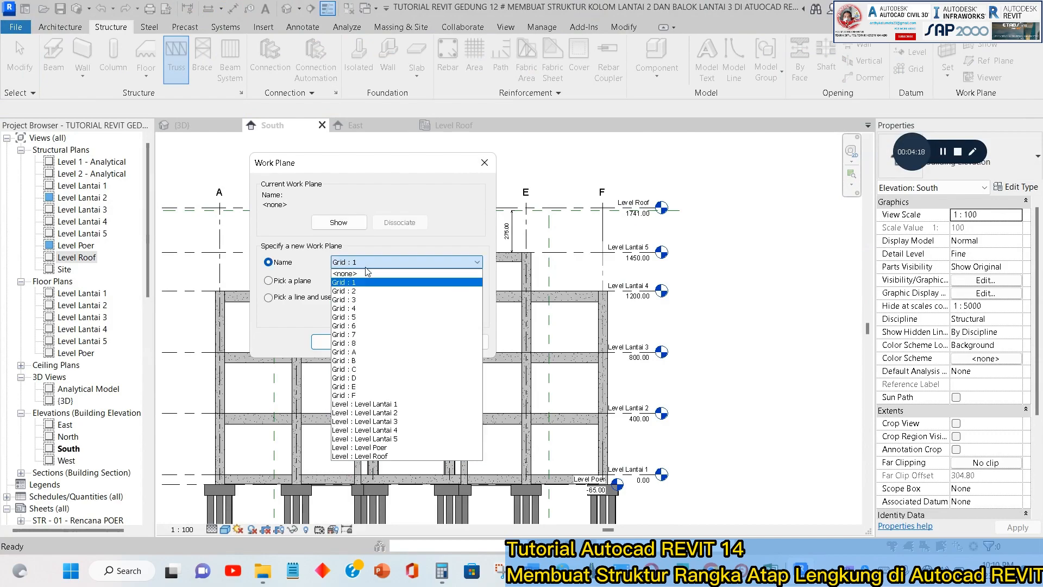
click(373, 282)
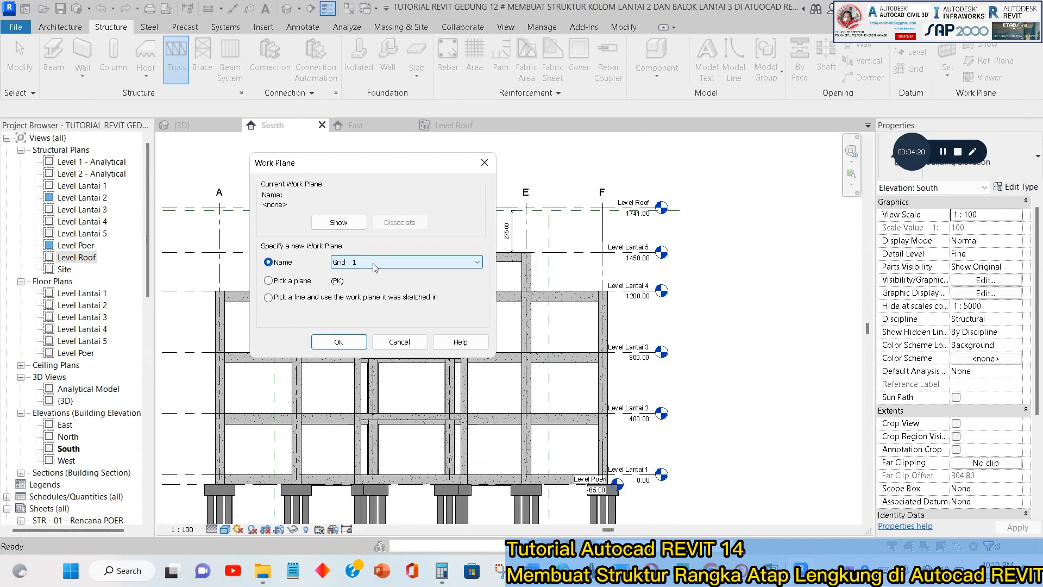
click(338, 341)
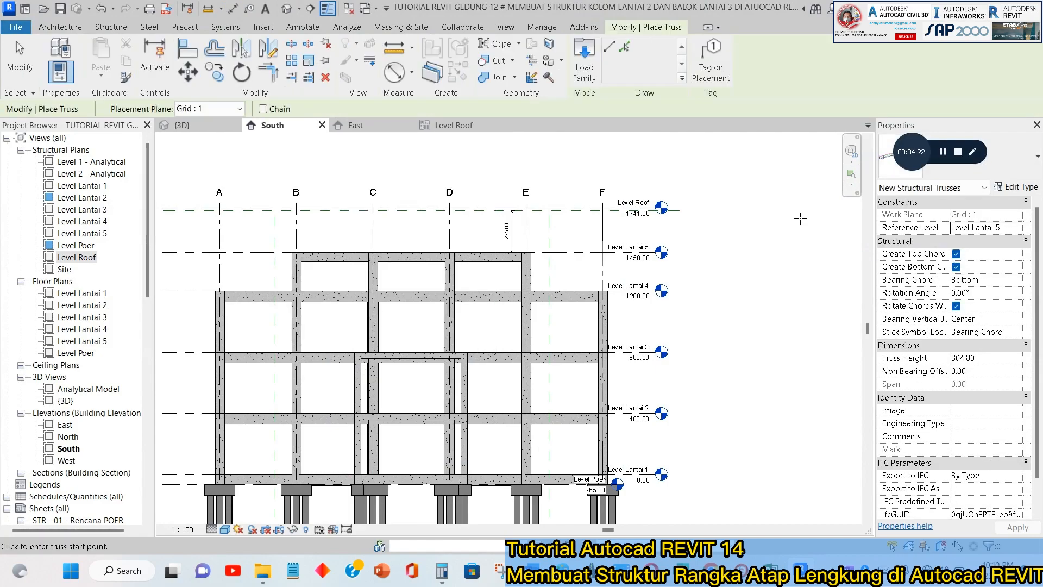
Choose the Standard type of M_Warren With Cambered Top Chord Truss-10 Panel for the new truss.
drag(917, 161, 928, 64)
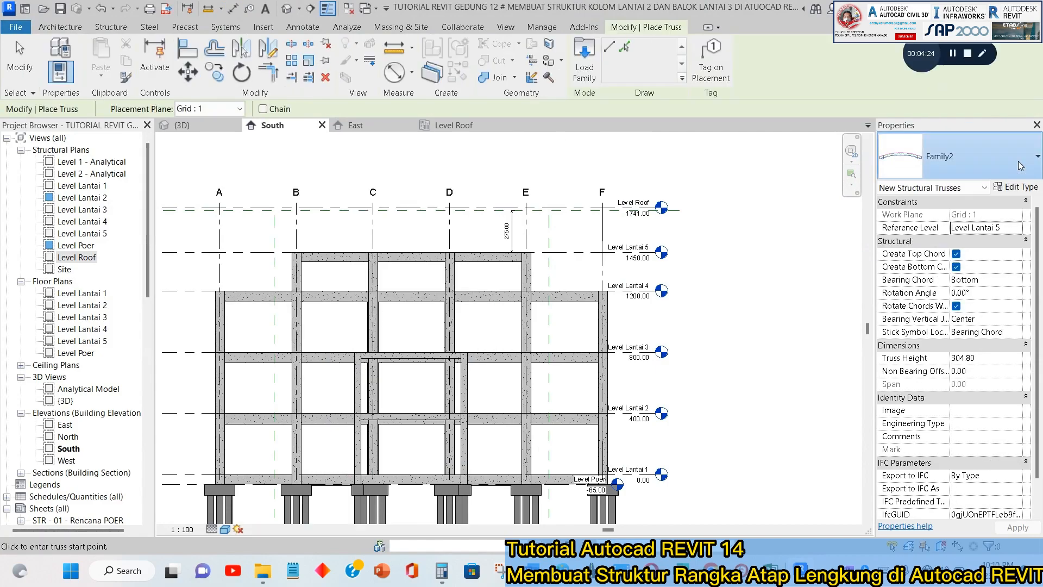
click(1023, 163)
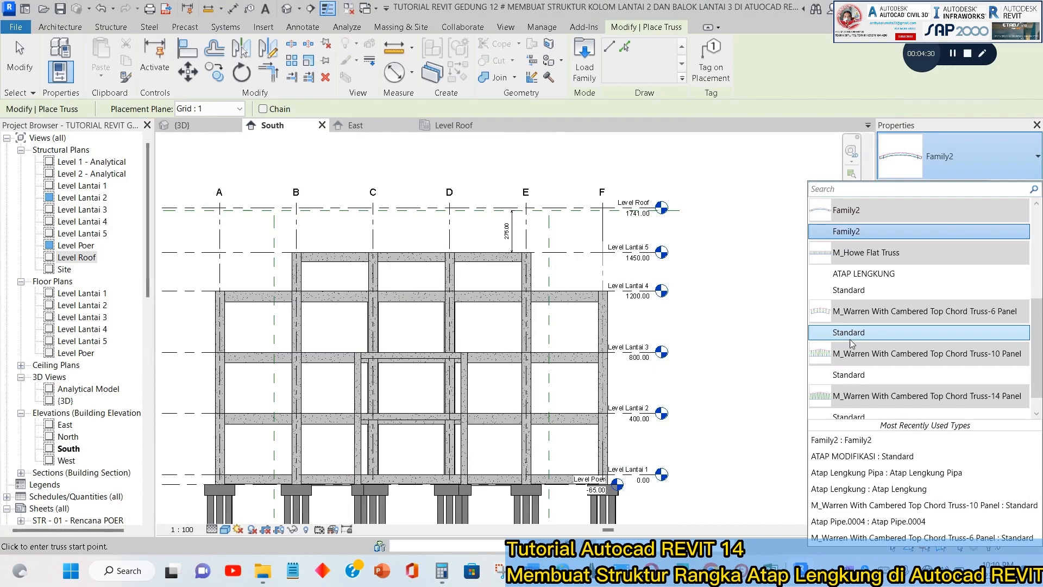
scroll(859, 348, down, 1)
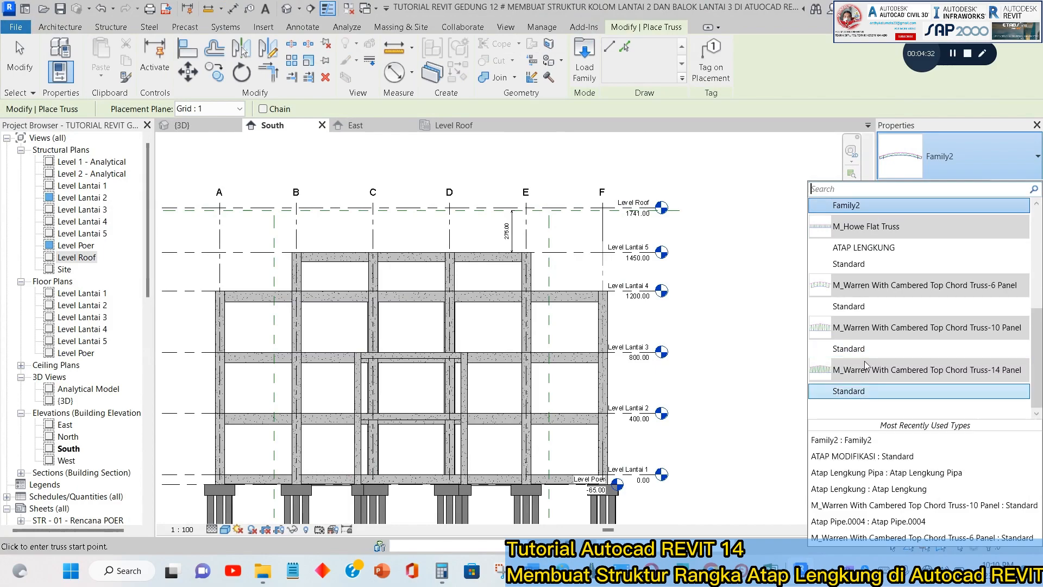
click(866, 350)
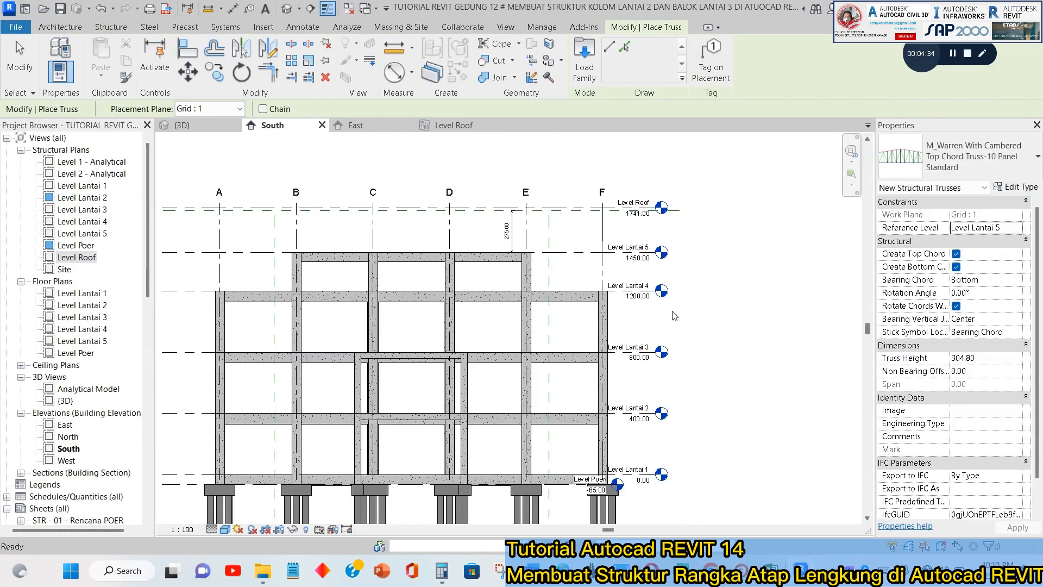
Place the truss along grid 2 in the Level Lantai 5 structural plan, between the vertical reference planes outside grids B and E.
click(454, 125)
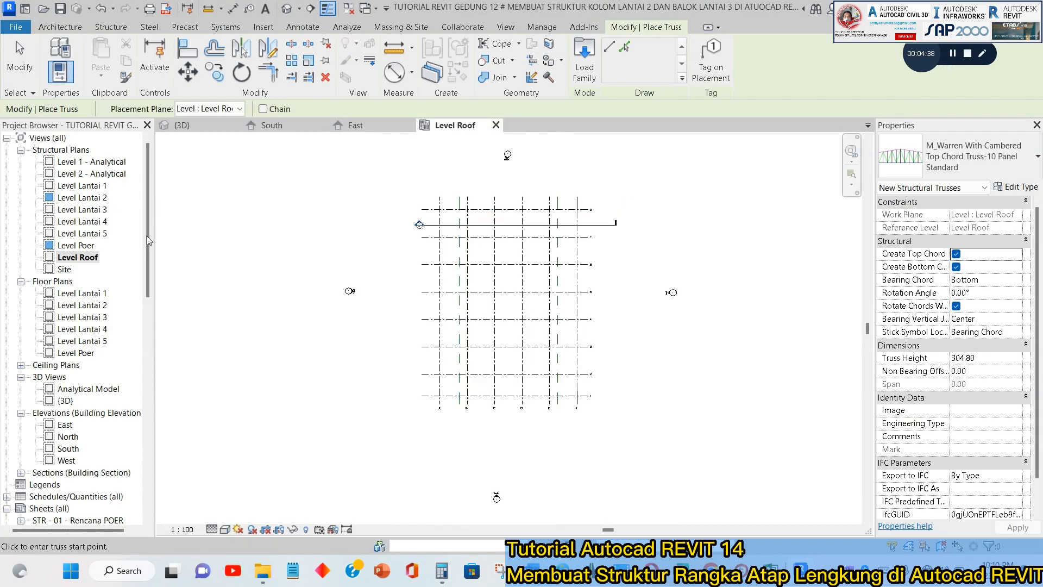
double_click(90, 235)
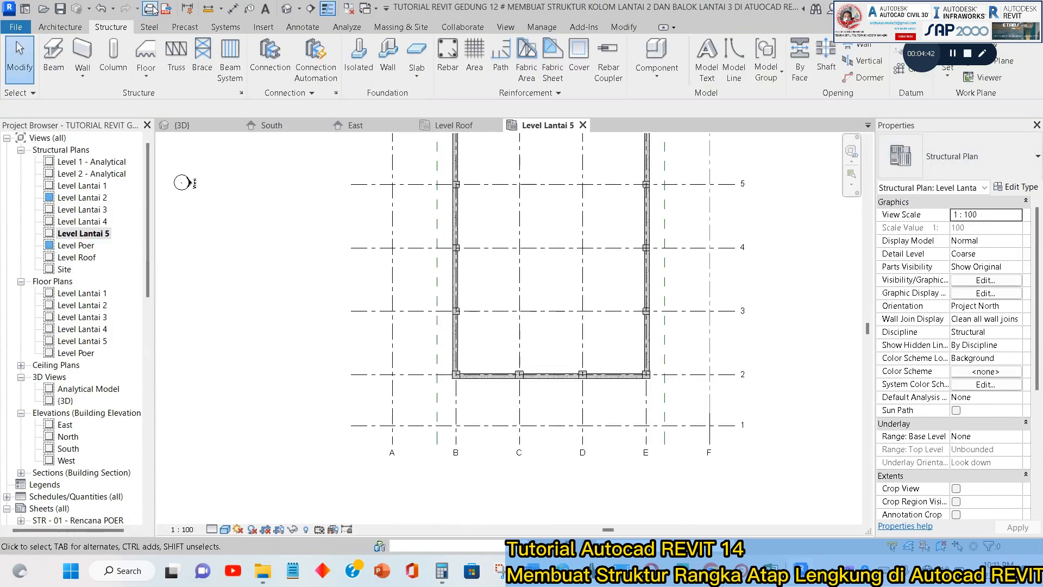
click(176, 54)
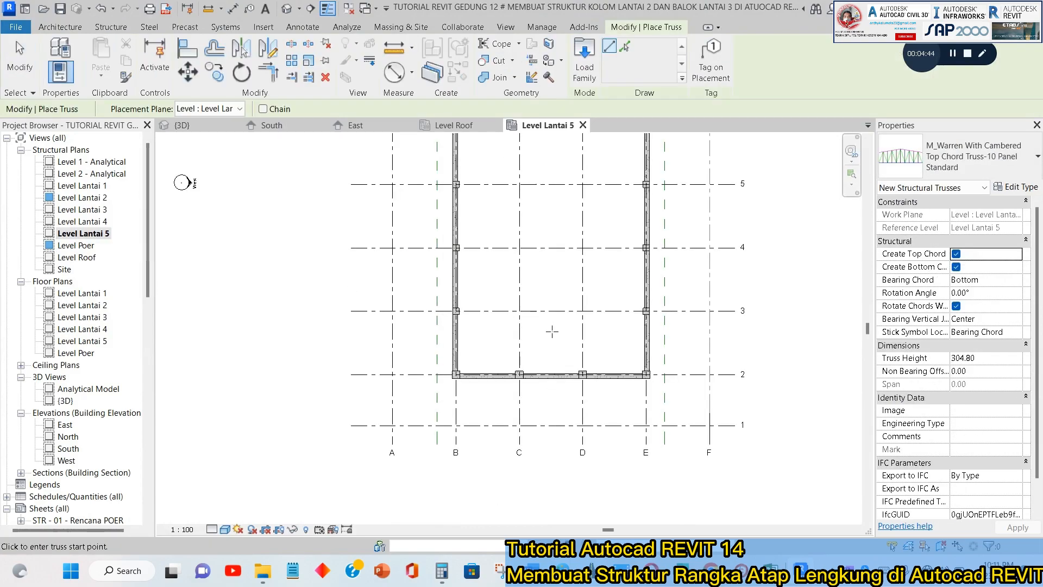
scroll(449, 382, up, 5)
scroll(403, 359, down, 2)
click(407, 357)
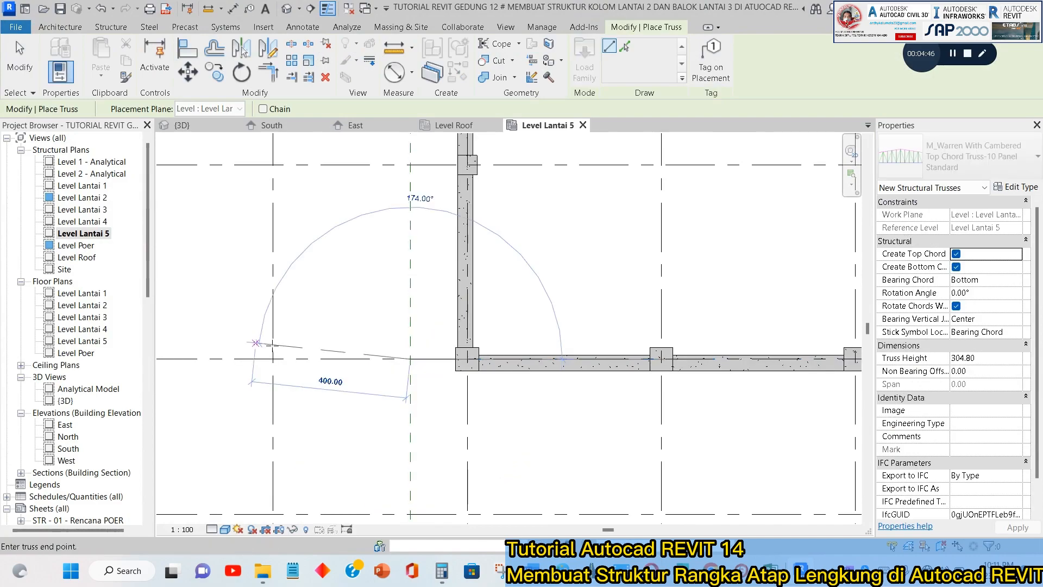
scroll(337, 354, down, 2)
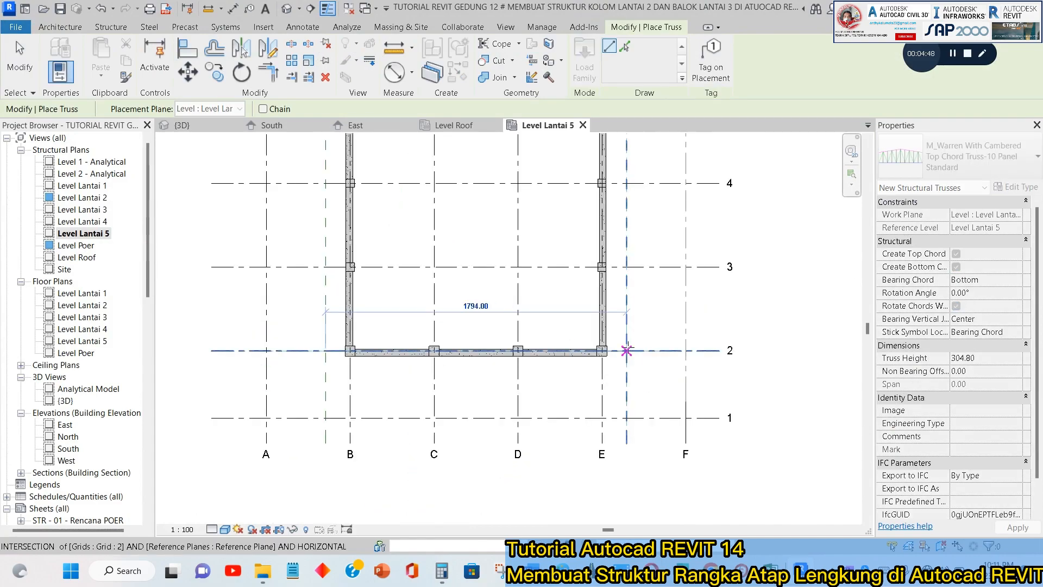
key(Escape)
key(Escape)
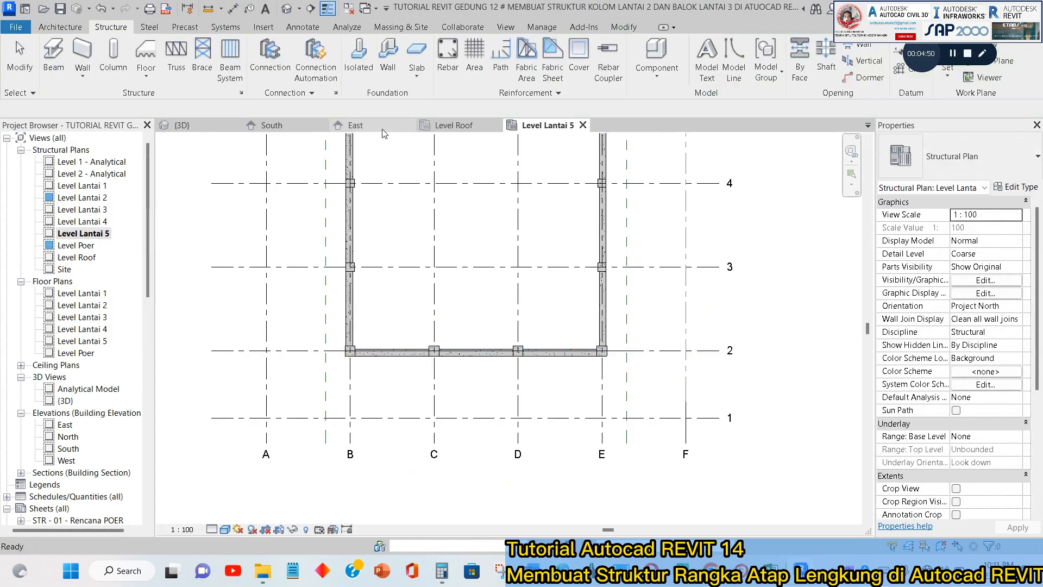
Examine the placed truss in the East and South elevations against the horizontal reference plane and Level Roof.
click(355, 125)
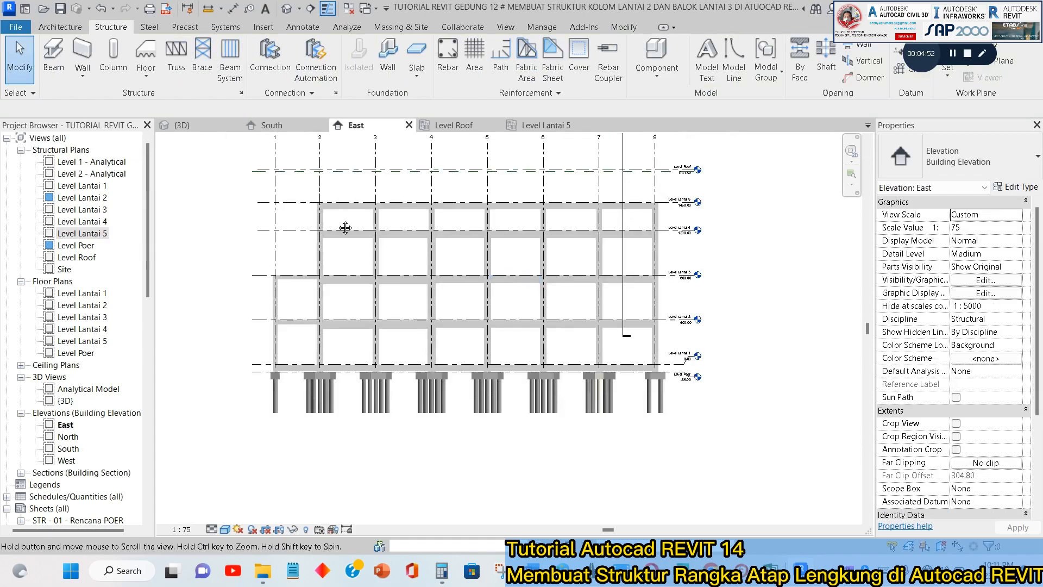
scroll(343, 226, down, 2)
scroll(346, 255, up, 4)
scroll(346, 254, up, 2)
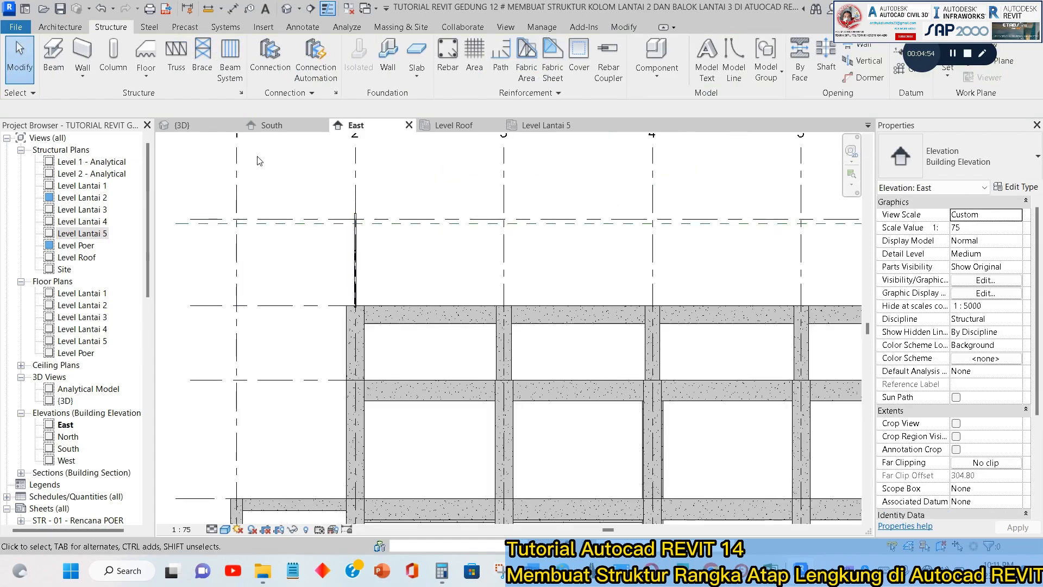
click(272, 126)
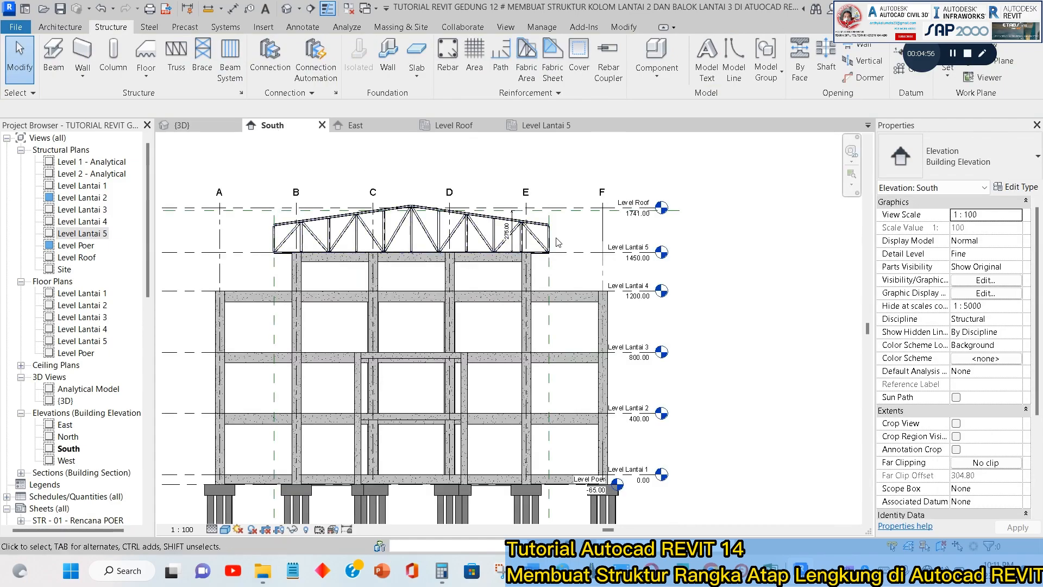
scroll(355, 251, up, 4)
scroll(354, 251, down, 3)
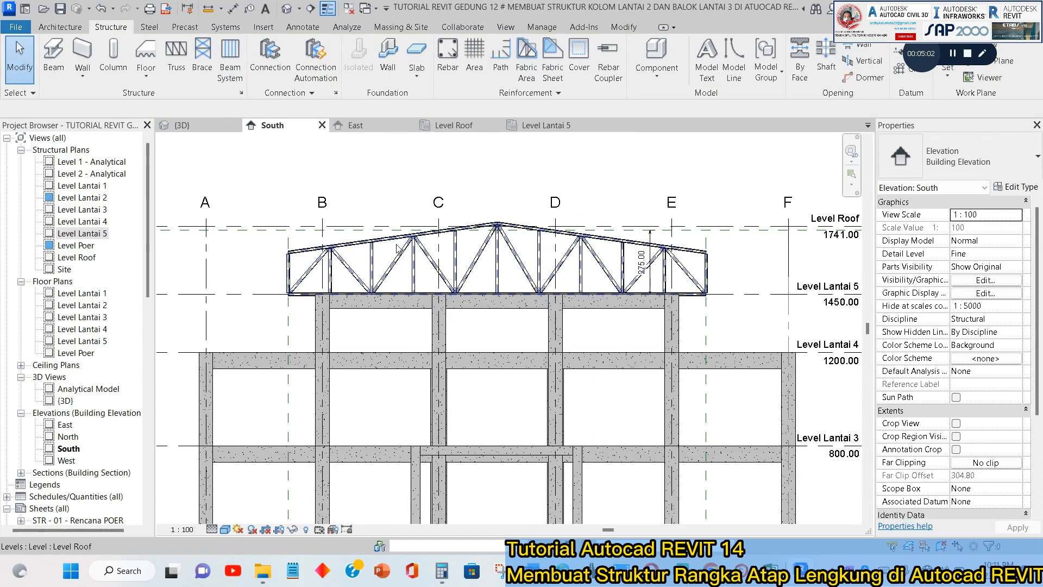
scroll(595, 240, up, 2)
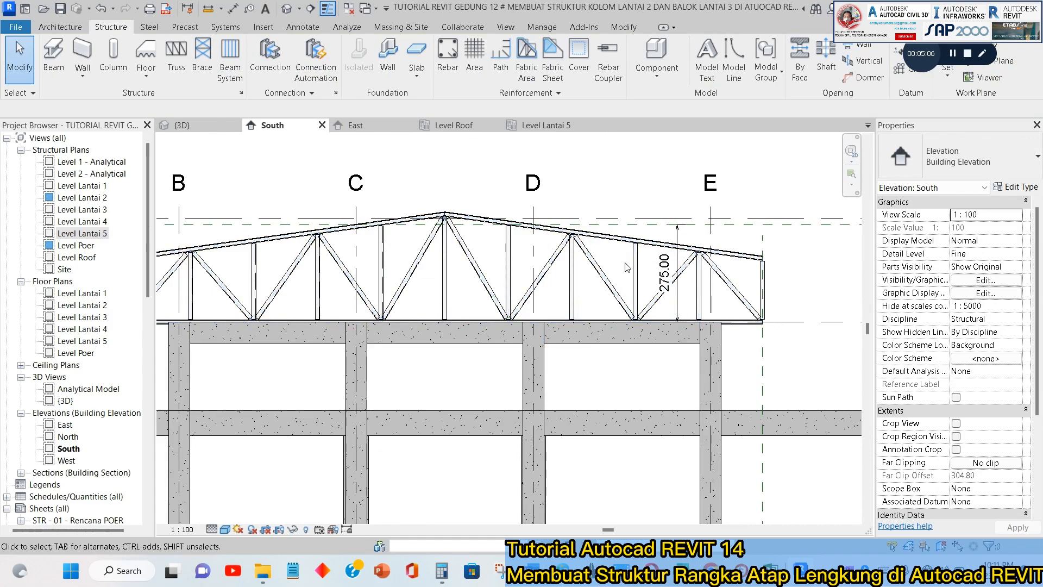
click(633, 247)
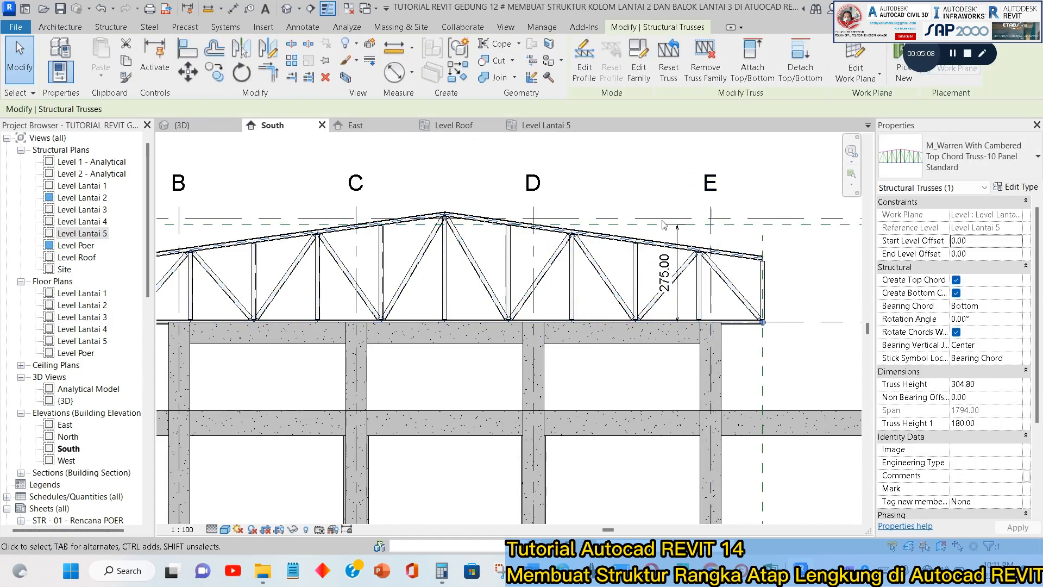
click(1014, 187)
drag(517, 39, 562, 68)
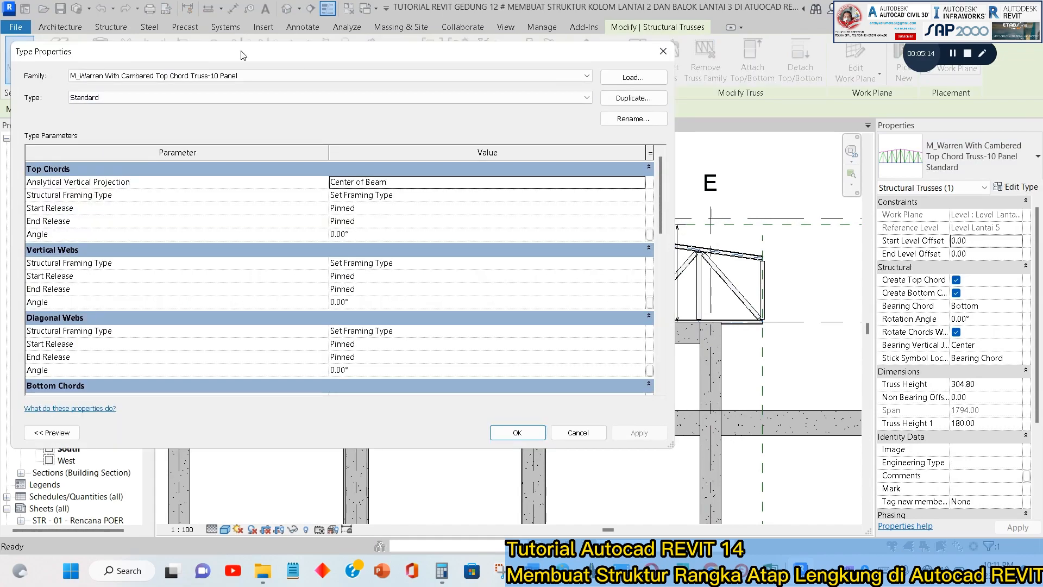
key(Escape)
scroll(500, 243, up, 8)
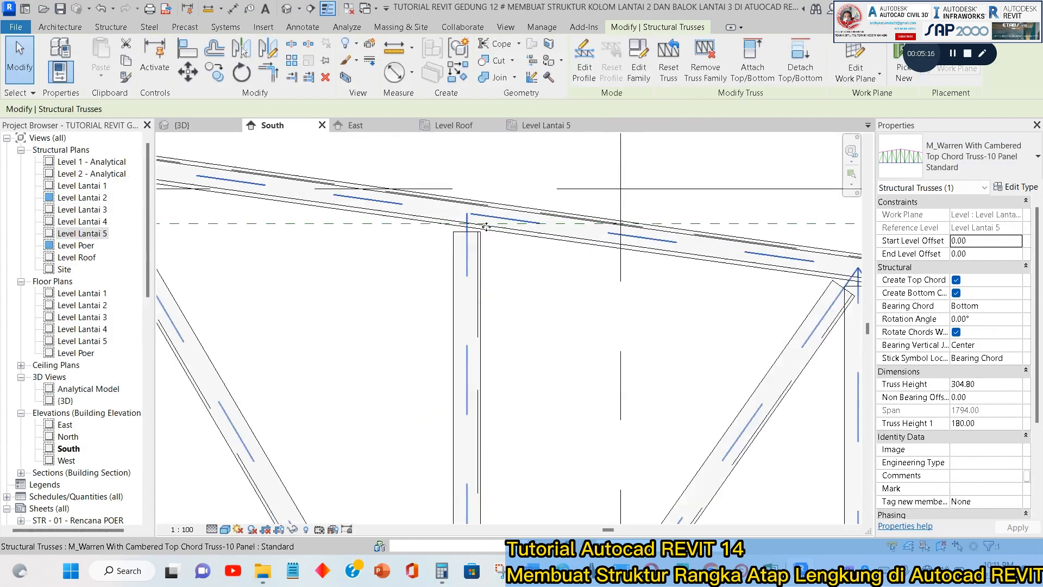
key(Escape)
Examine the truss in the 3D view, focusing on the joints where the webs meet the top chord.
click(201, 124)
scroll(681, 232, up, 5)
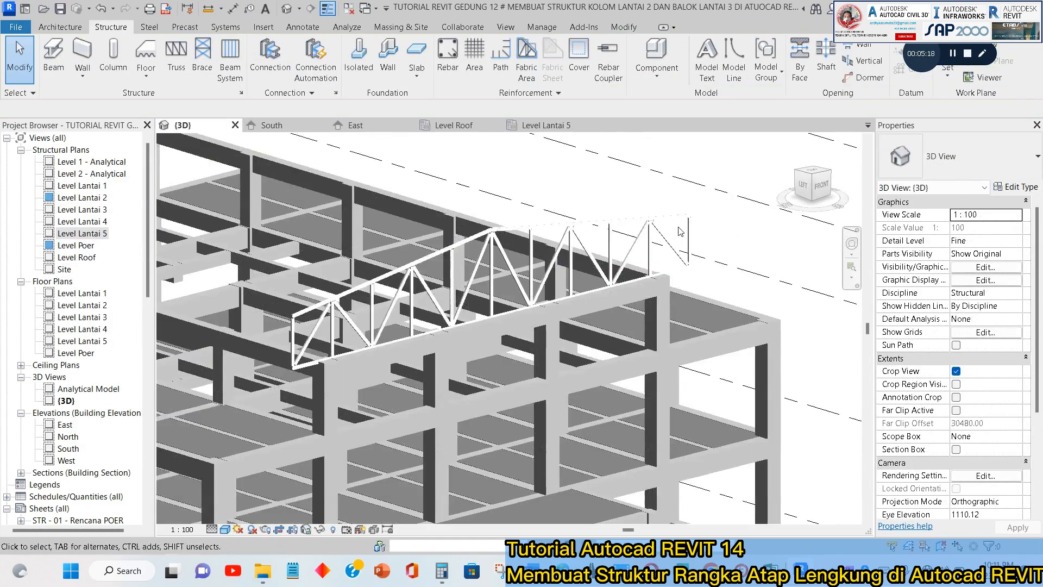
scroll(681, 232, up, 8)
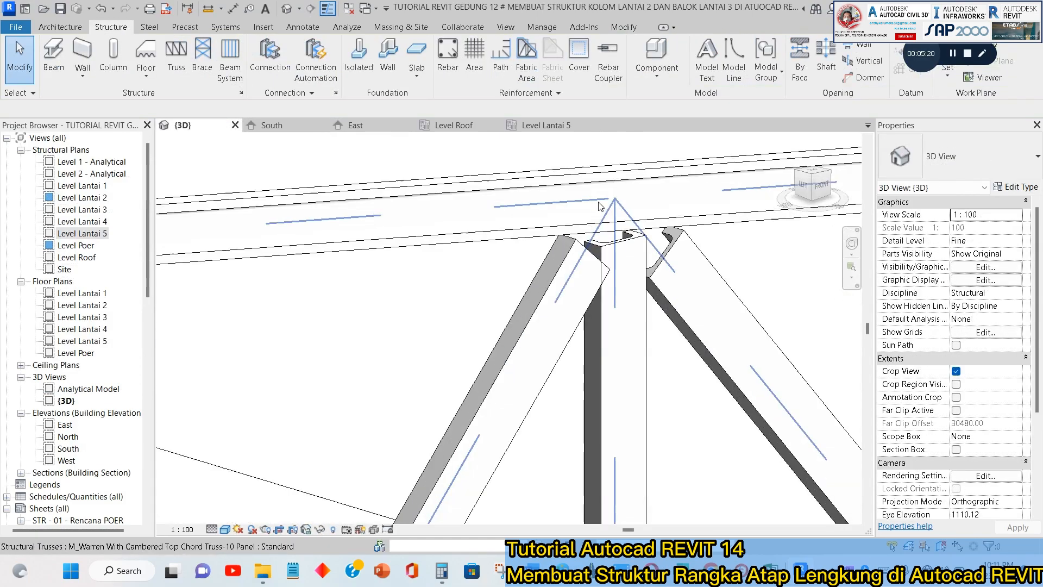
scroll(625, 235, down, 8)
scroll(380, 239, up, 4)
scroll(418, 229, down, 5)
middle_drag(500, 236, 517, 235)
scroll(517, 235, down, 2)
scroll(490, 238, up, 7)
scroll(490, 238, down, 7)
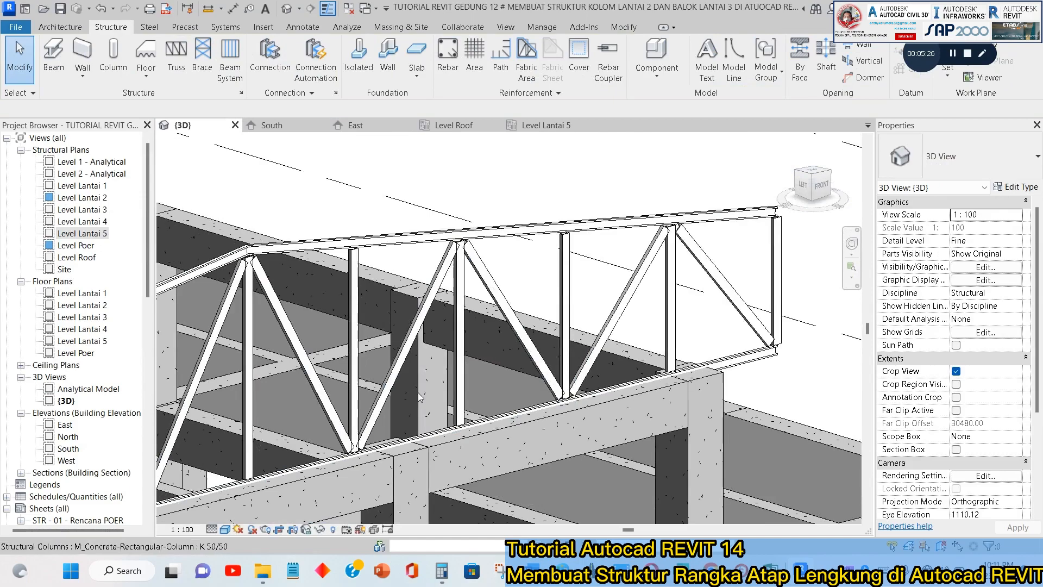
scroll(351, 256, up, 6)
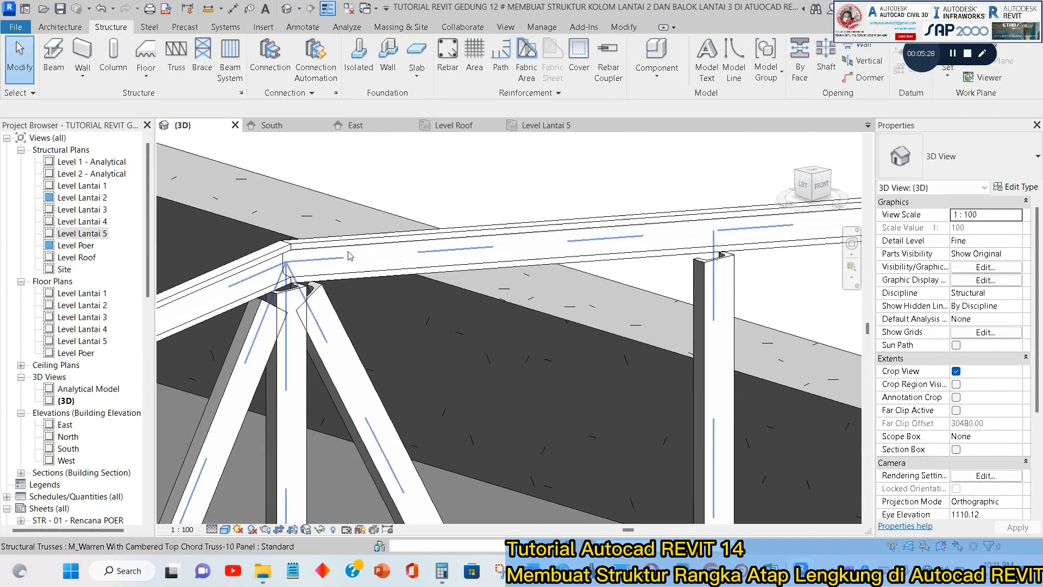
scroll(282, 207, up, 3)
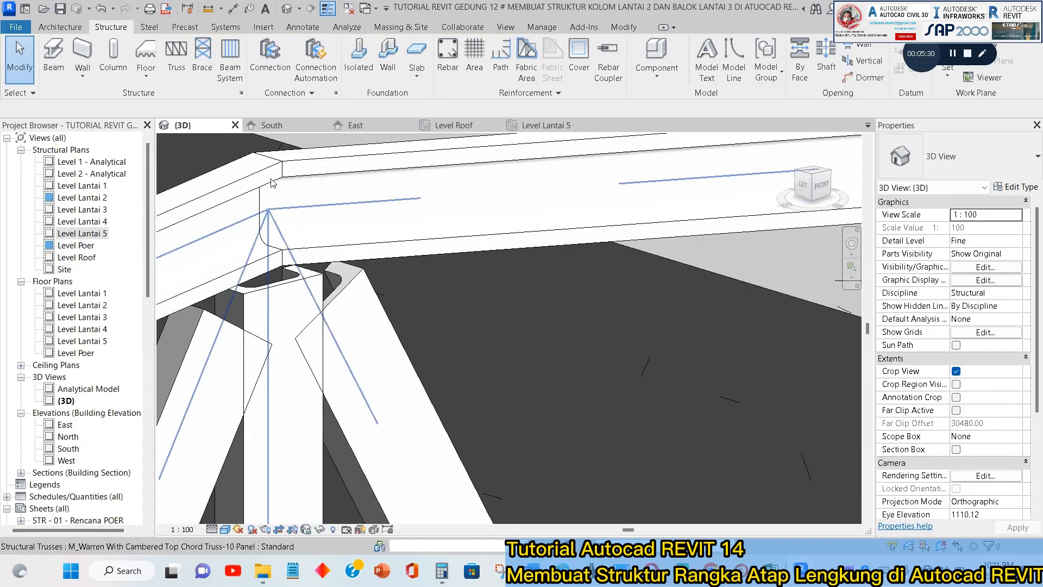
scroll(294, 260, down, 5)
scroll(560, 217, up, 4)
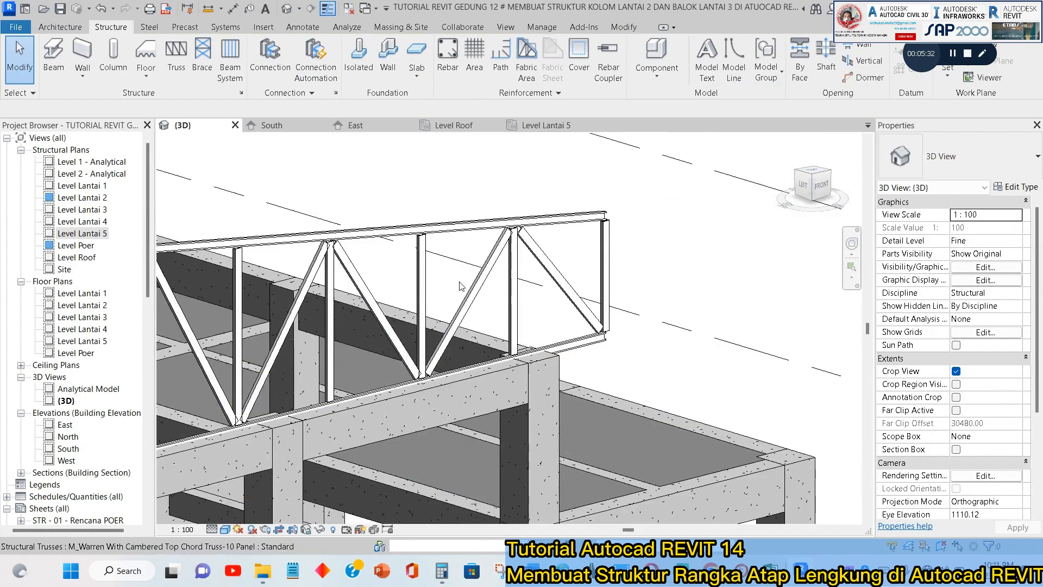
Duplicate the placed truss's Standard type as "Rev. Atap Lengkung", working from the South elevation.
click(559, 218)
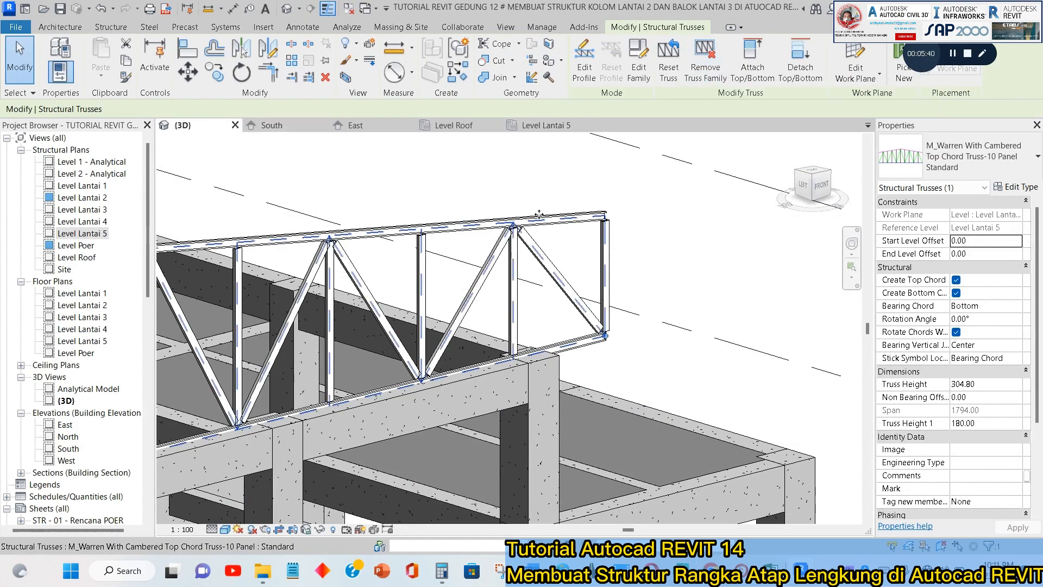
click(274, 126)
scroll(605, 226, down, 3)
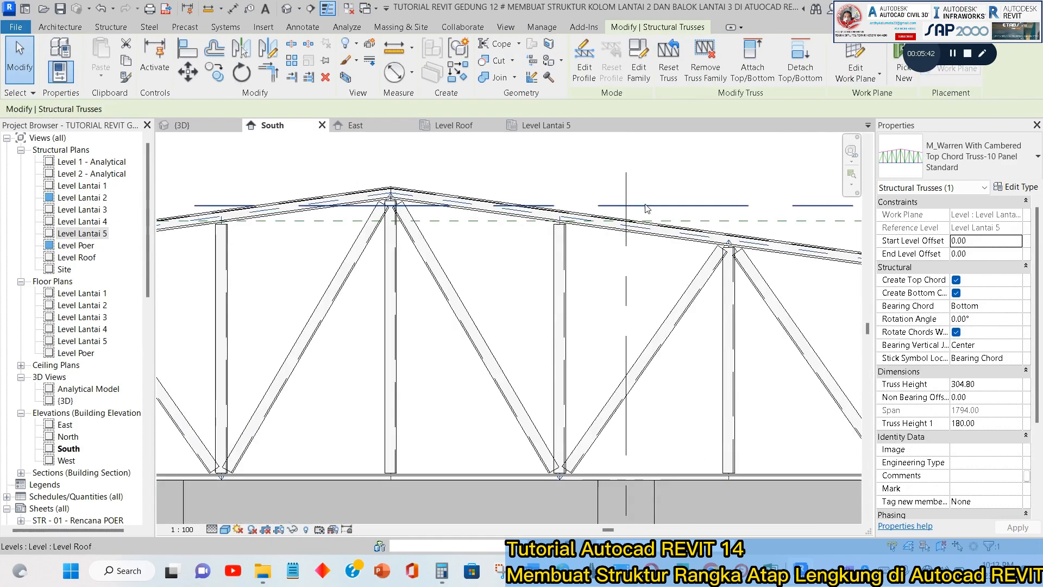
scroll(606, 226, down, 1)
key(Escape)
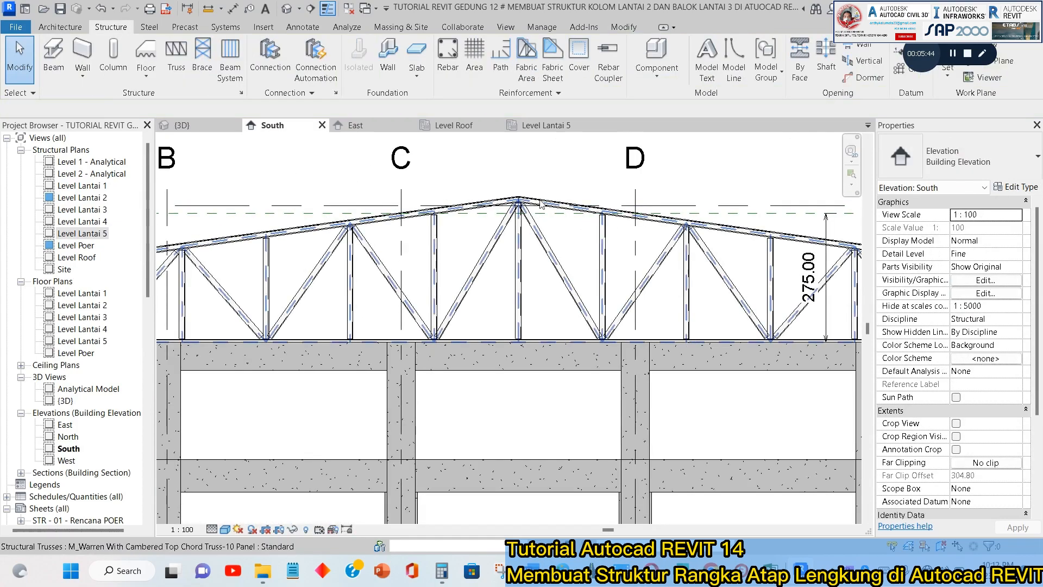
click(539, 232)
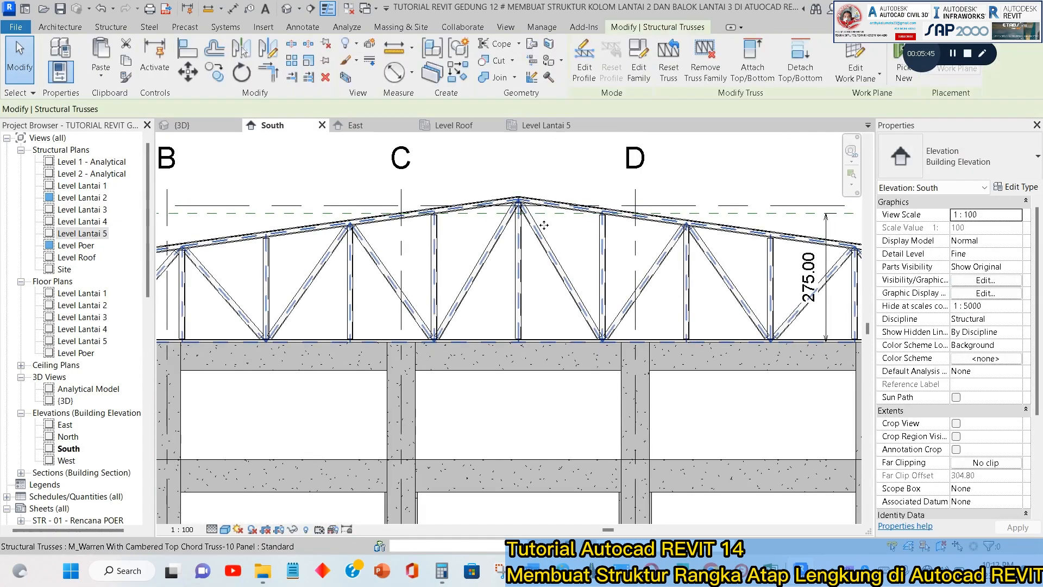
click(1014, 189)
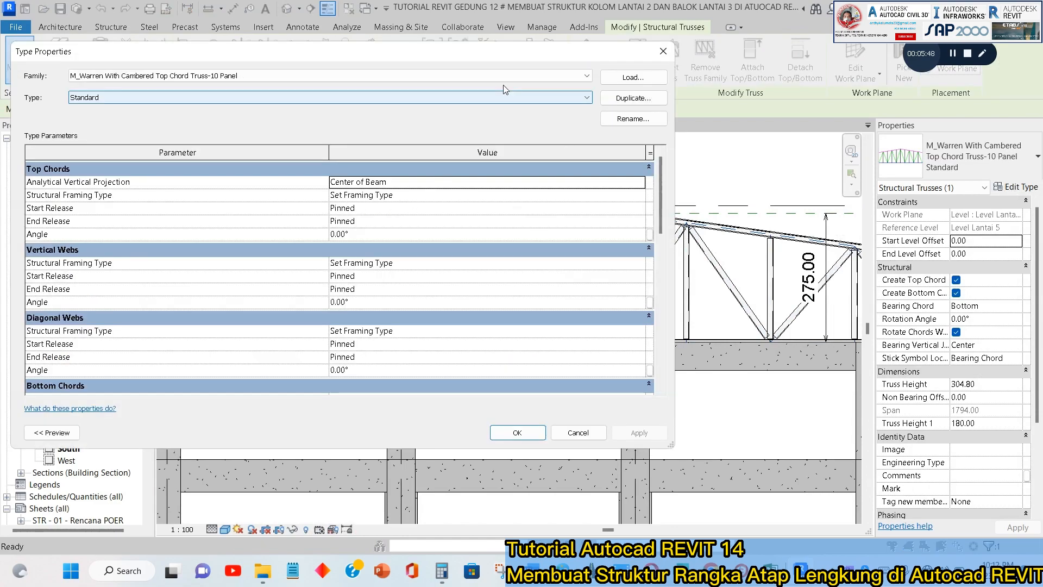
click(432, 75)
click(434, 75)
click(634, 99)
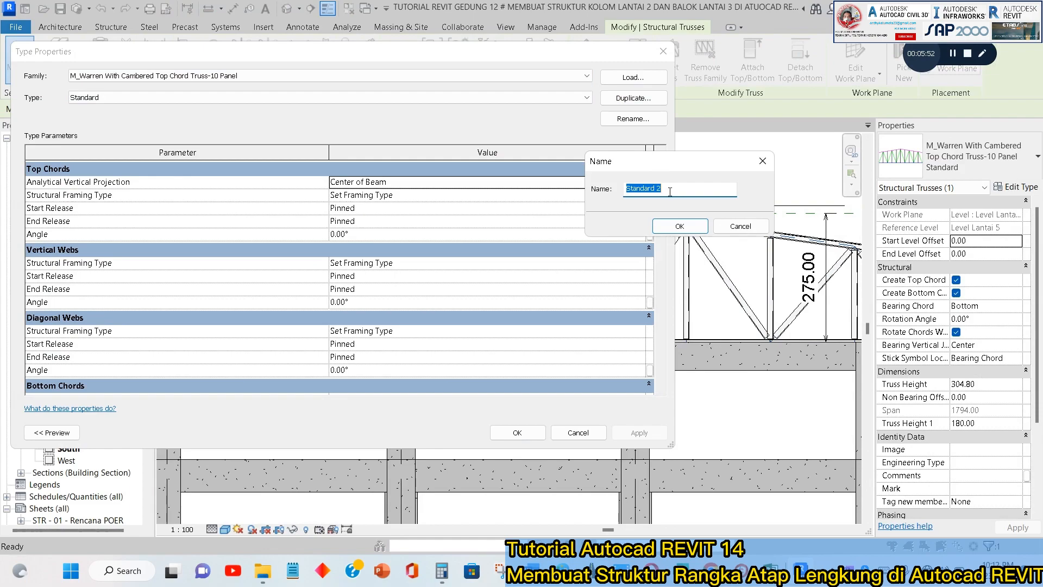
text(A)
key(BackSpace)
key(BackSpace)
text(Rev)
click(680, 226)
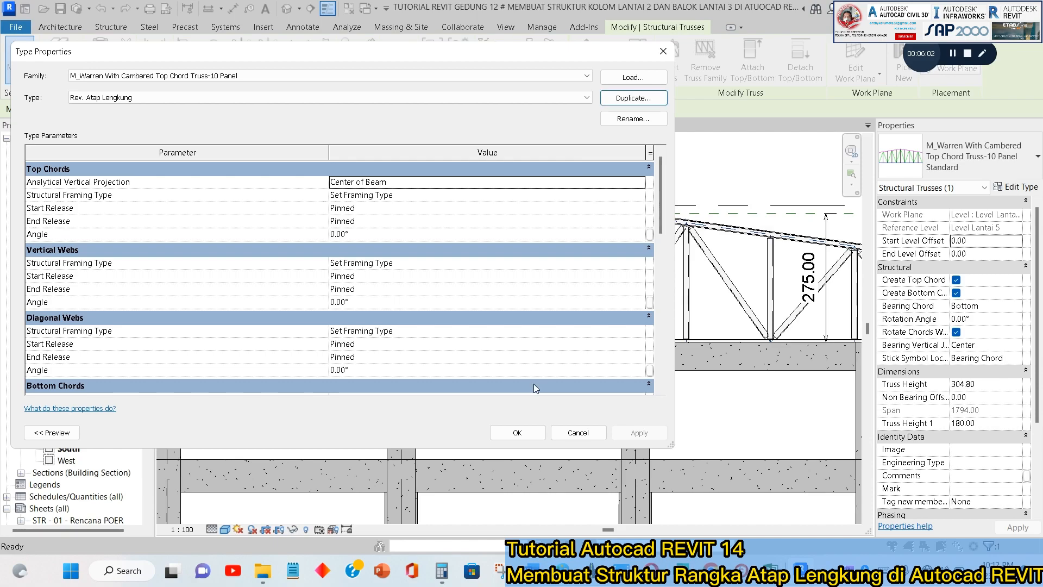
click(519, 433)
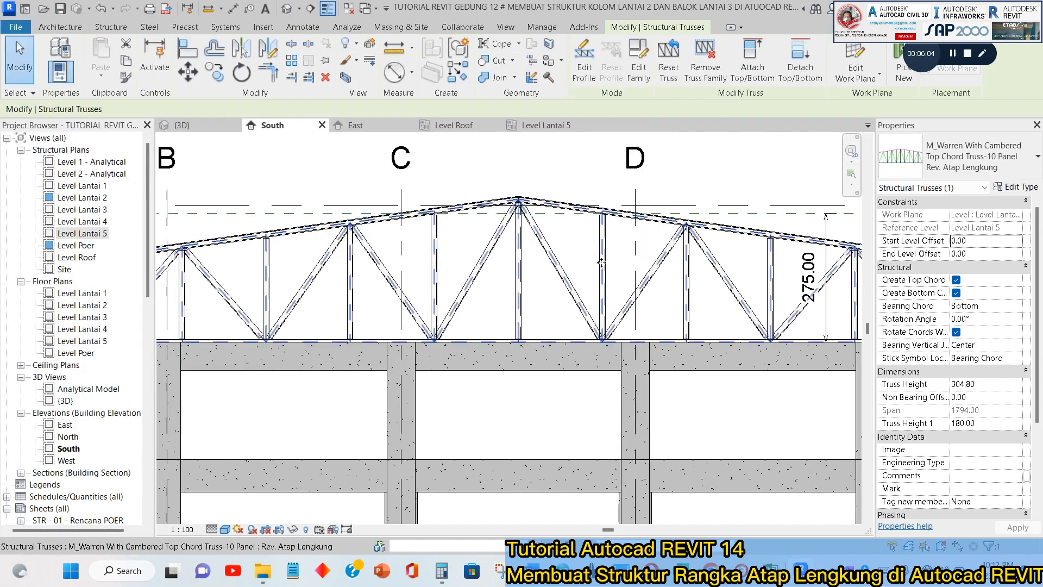
Assign the Rev. Atap Lengkung type to the selected truss and open its family for editing.
click(735, 178)
click(726, 229)
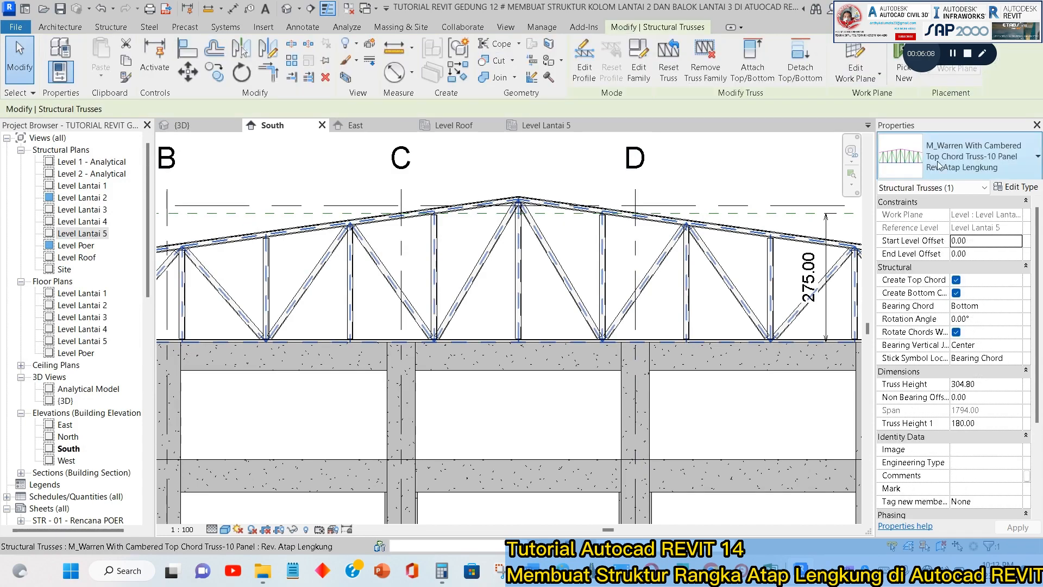
click(939, 164)
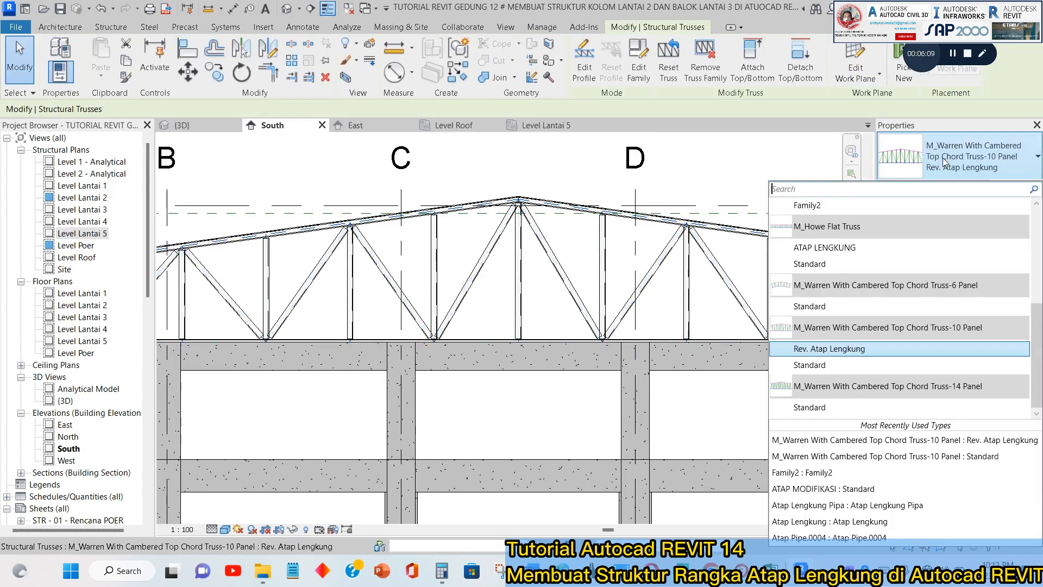
click(833, 350)
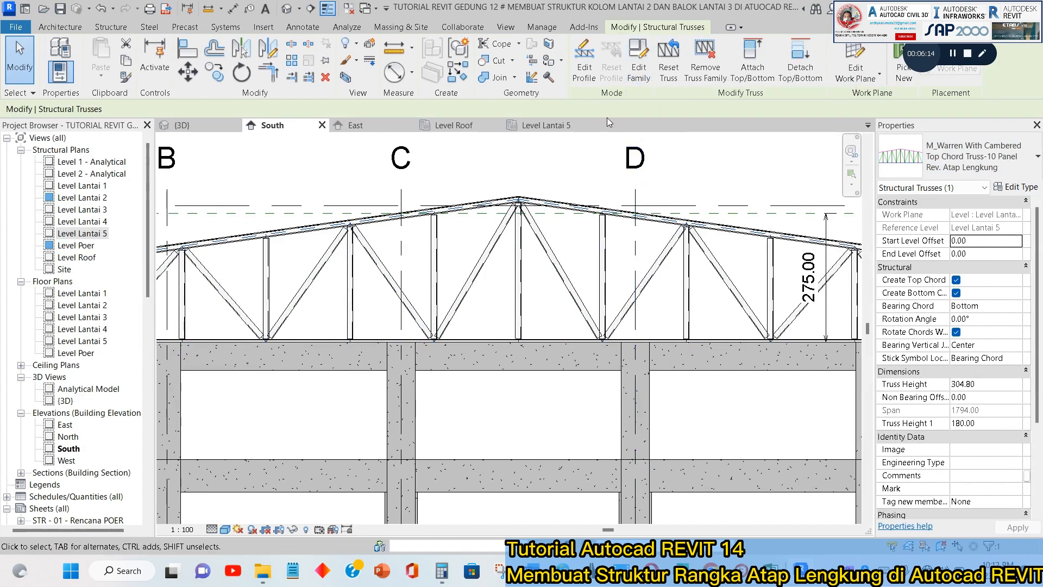
click(636, 71)
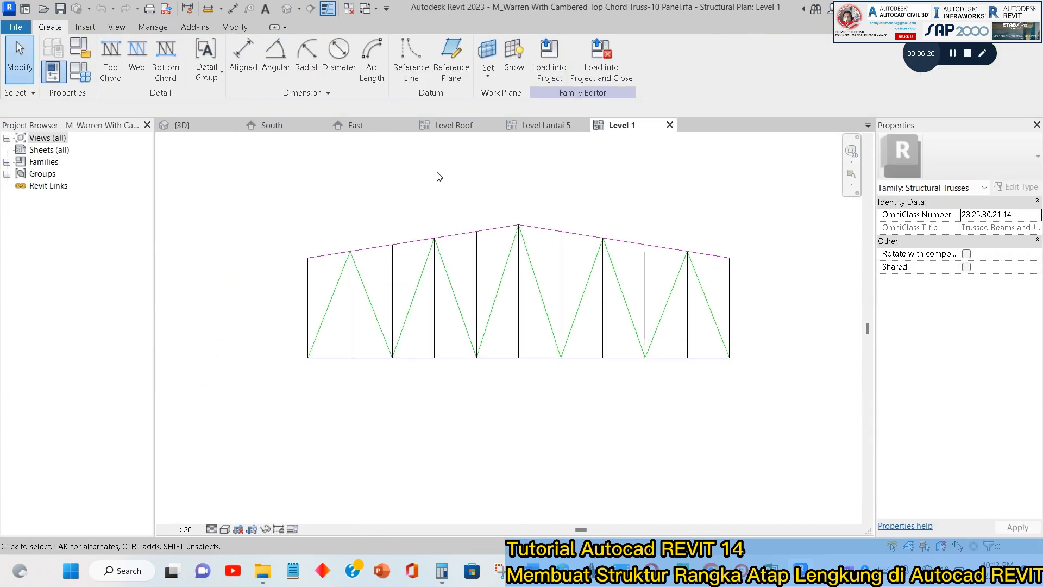
scroll(512, 232, down, 1)
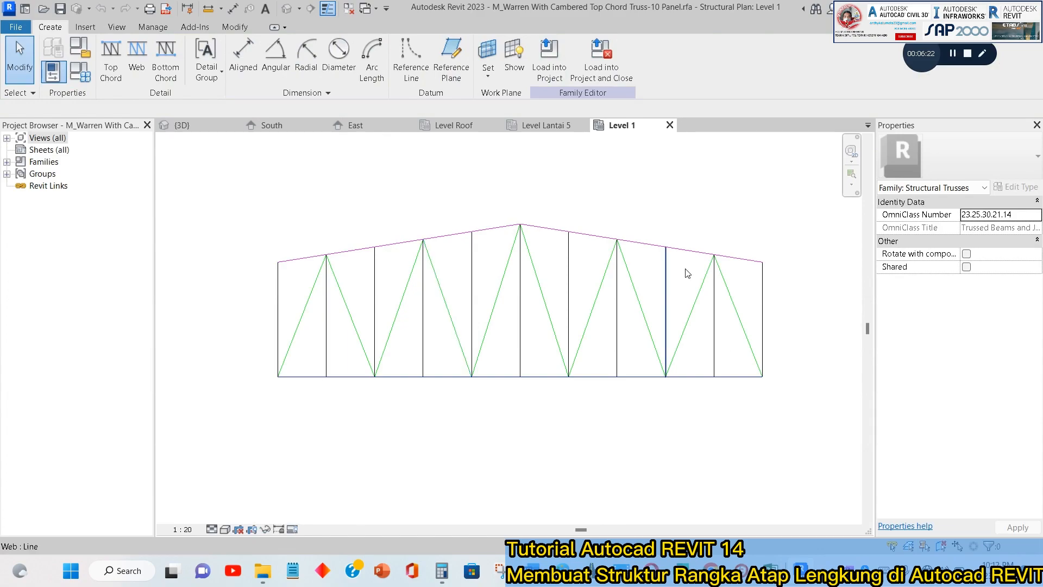
click(549, 230)
click(484, 233)
key(Escape)
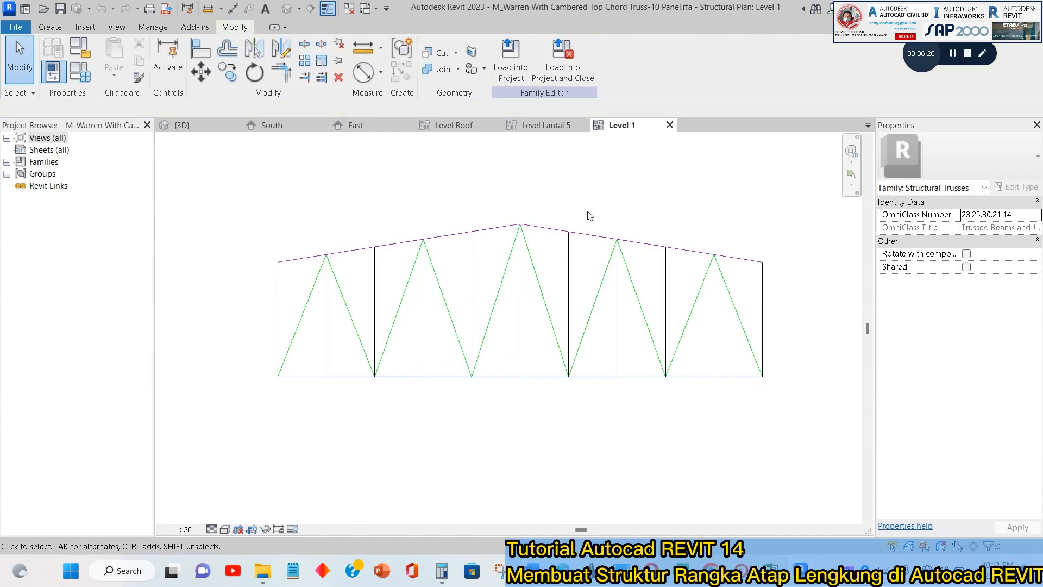
click(54, 29)
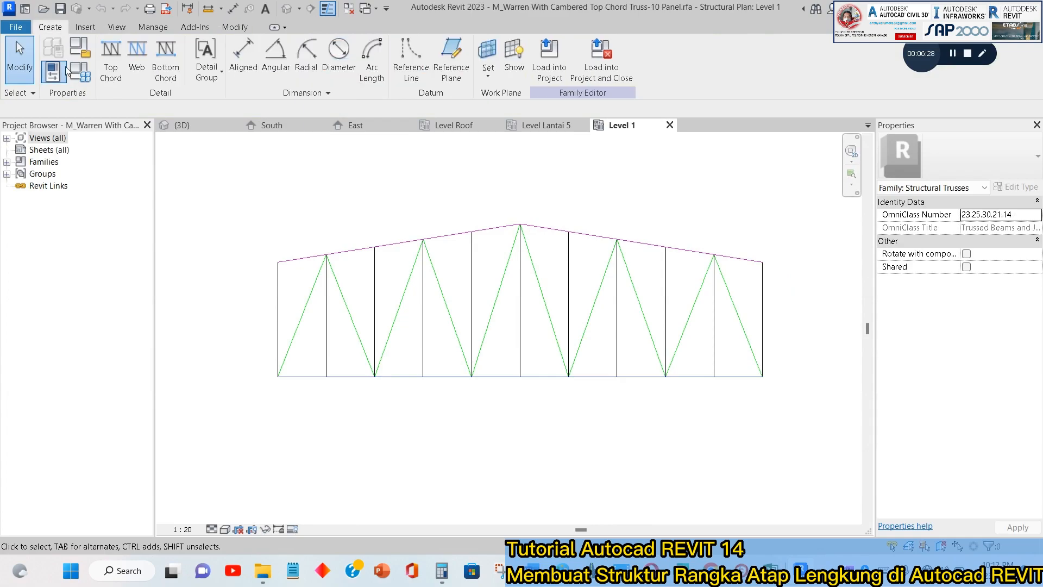
click(983, 53)
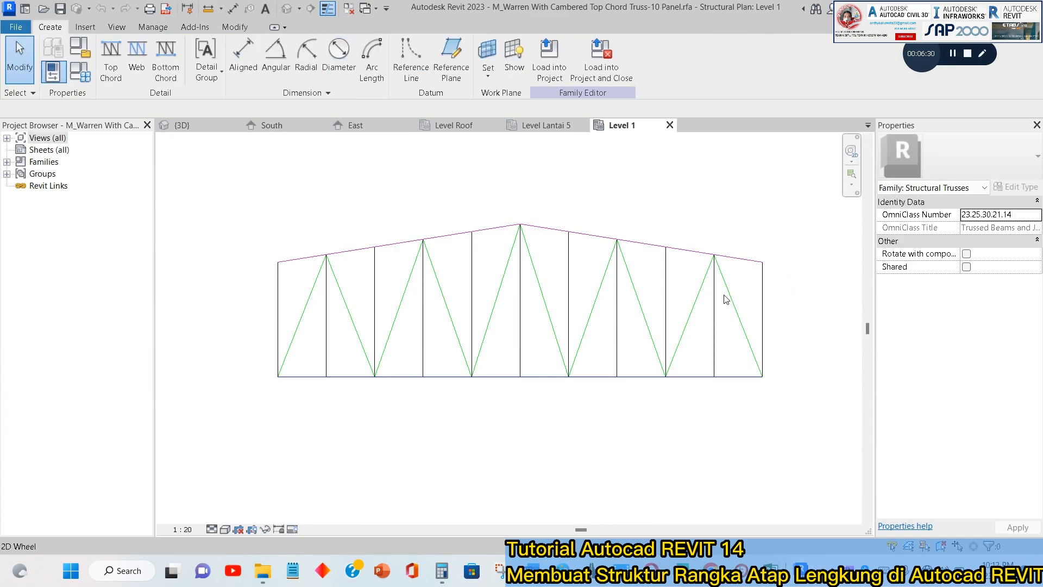
mouse_move(267, 369)
mouse_down()
mouse_move(758, 387)
mouse_move(742, 358)
mouse_move(338, 358)
mouse_move(272, 370)
mouse_up()
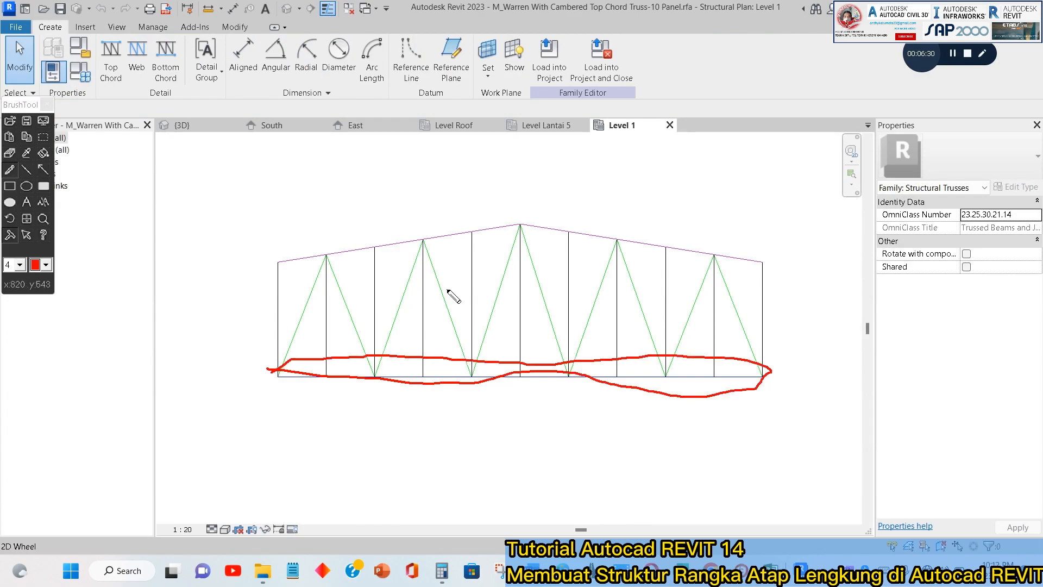
mouse_move(260, 261)
mouse_down()
mouse_move(384, 226)
mouse_move(526, 219)
mouse_move(385, 266)
mouse_move(255, 264)
mouse_up()
mouse_move(766, 259)
mouse_down()
mouse_move(591, 214)
mouse_move(543, 256)
mouse_move(753, 302)
mouse_move(771, 269)
mouse_up()
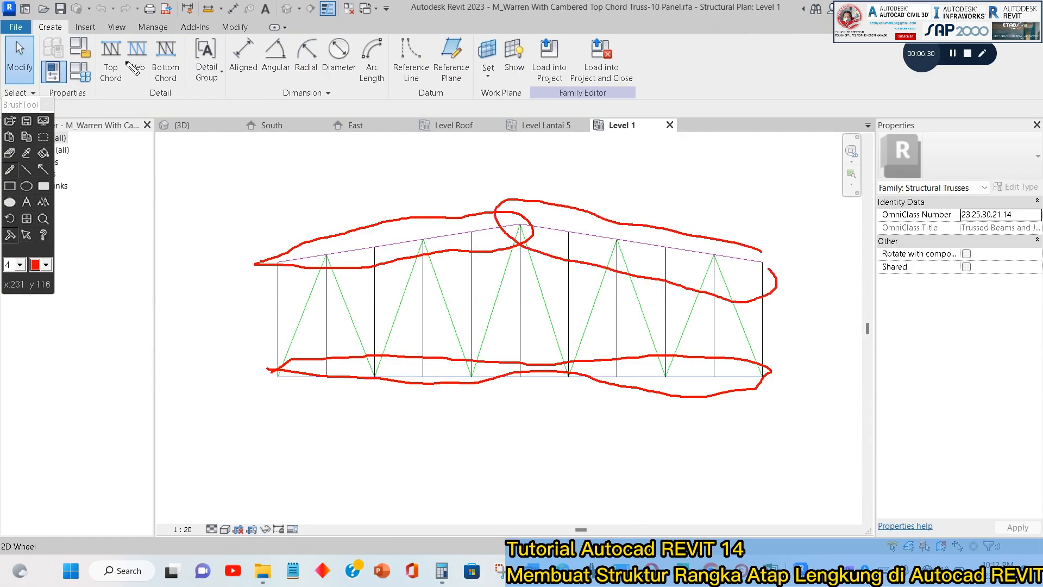
mouse_move(272, 306)
mouse_down()
mouse_move(297, 293)
mouse_move(316, 303)
mouse_up()
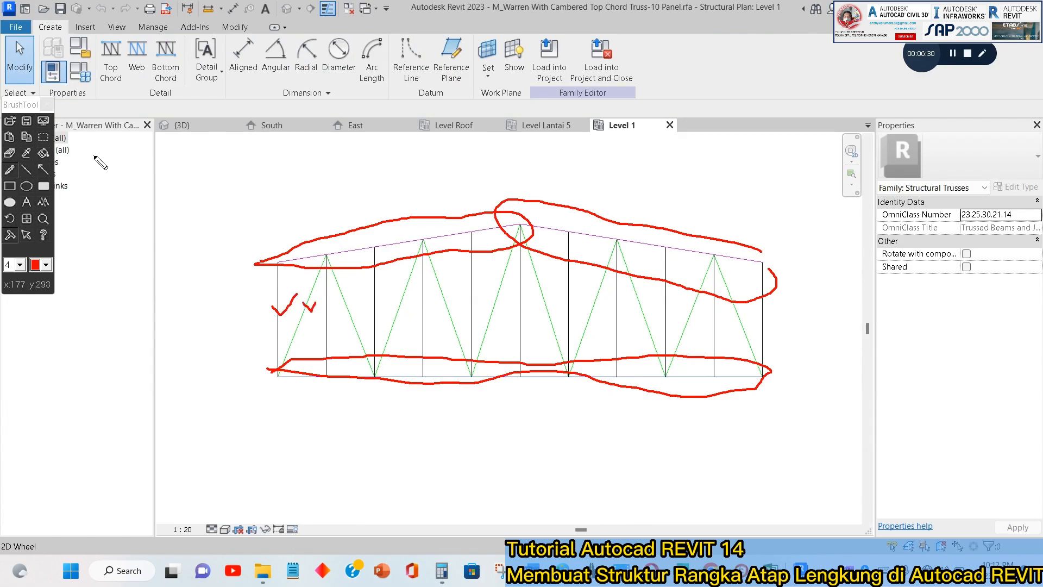
click(47, 104)
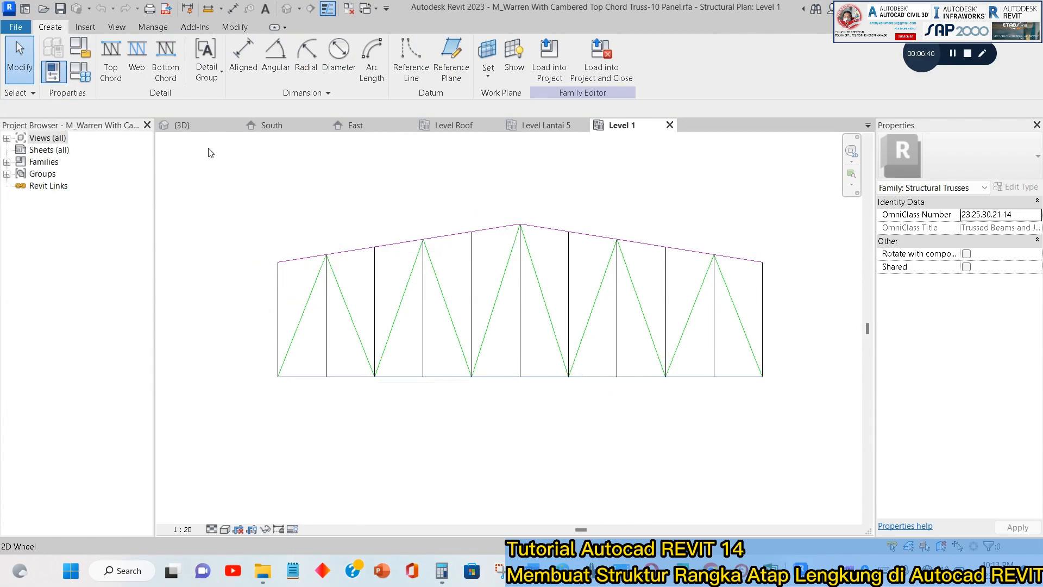
Delete both sloping top chord lines from the truss family layout.
click(549, 235)
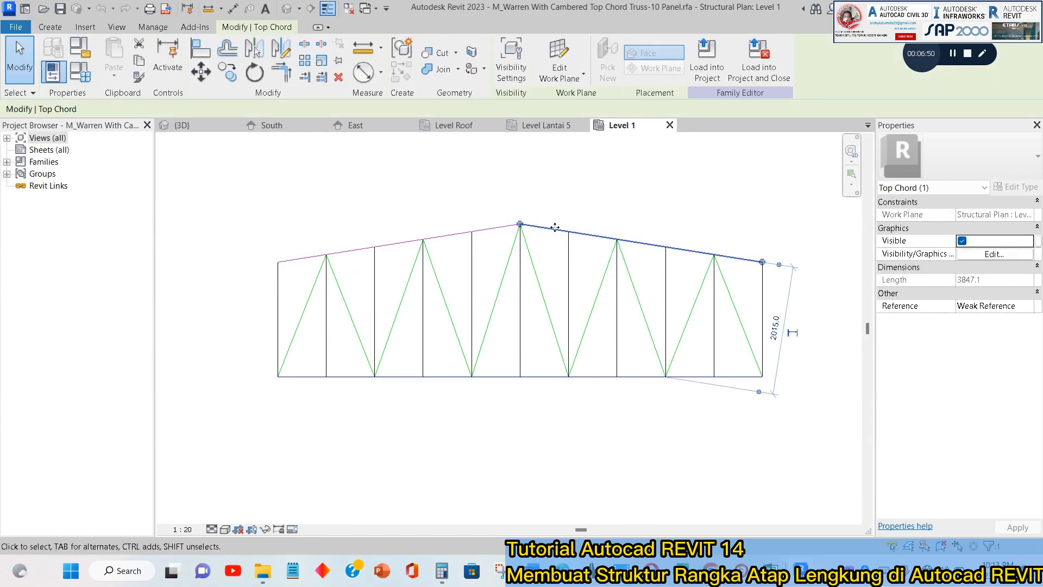
key(Delete)
click(508, 228)
key(Delete)
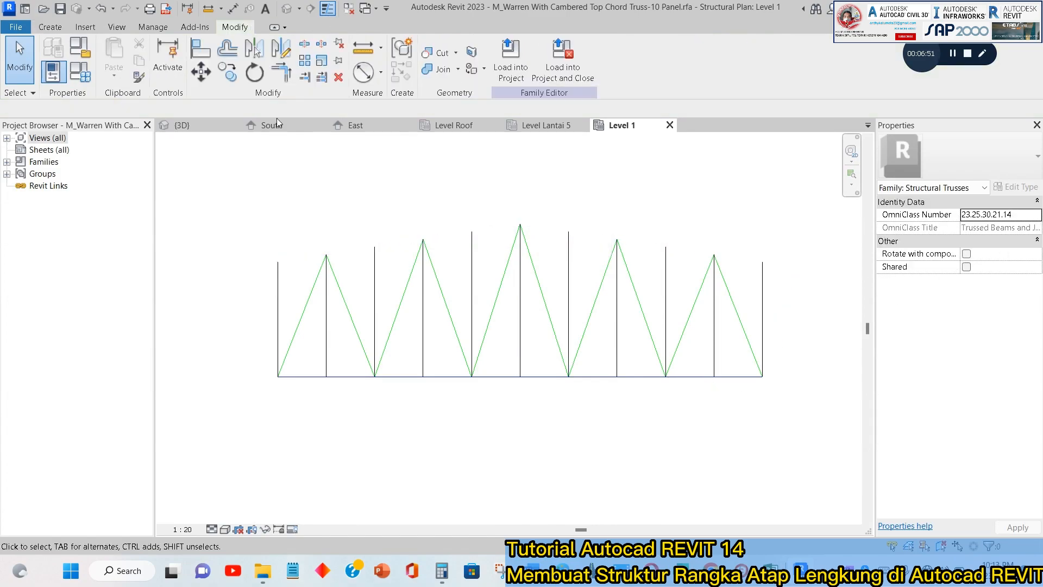
Draw the top chord as a Start-End-Radius arc between the upper ends of the outer verticals, passing through the central web's peak.
click(49, 27)
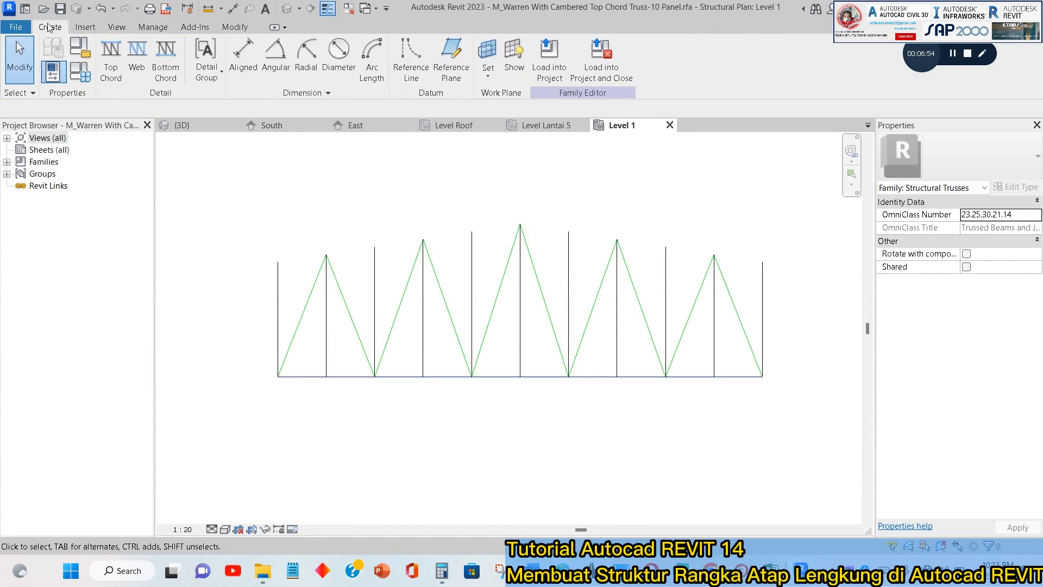
click(110, 76)
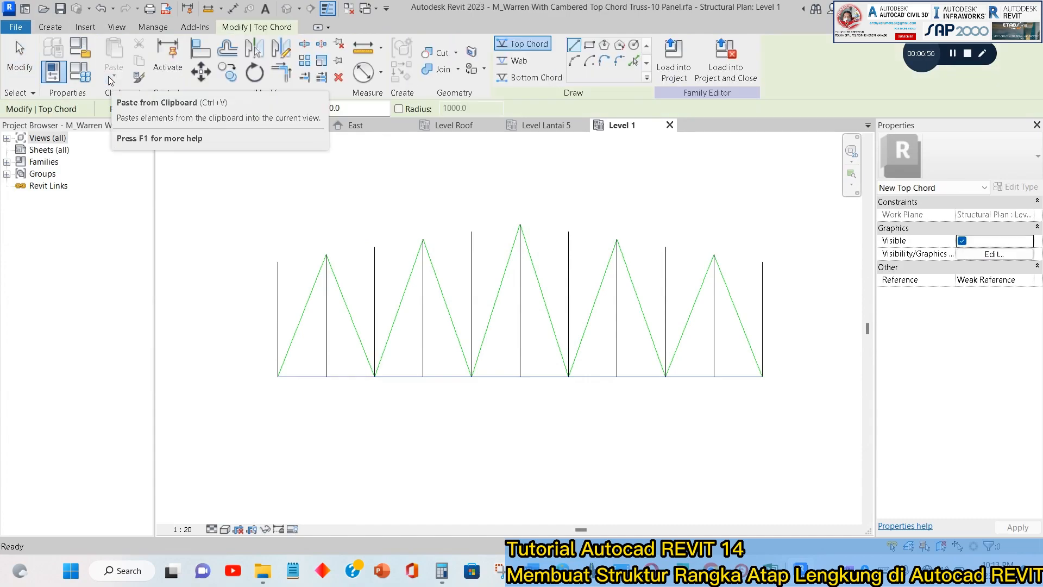
click(576, 62)
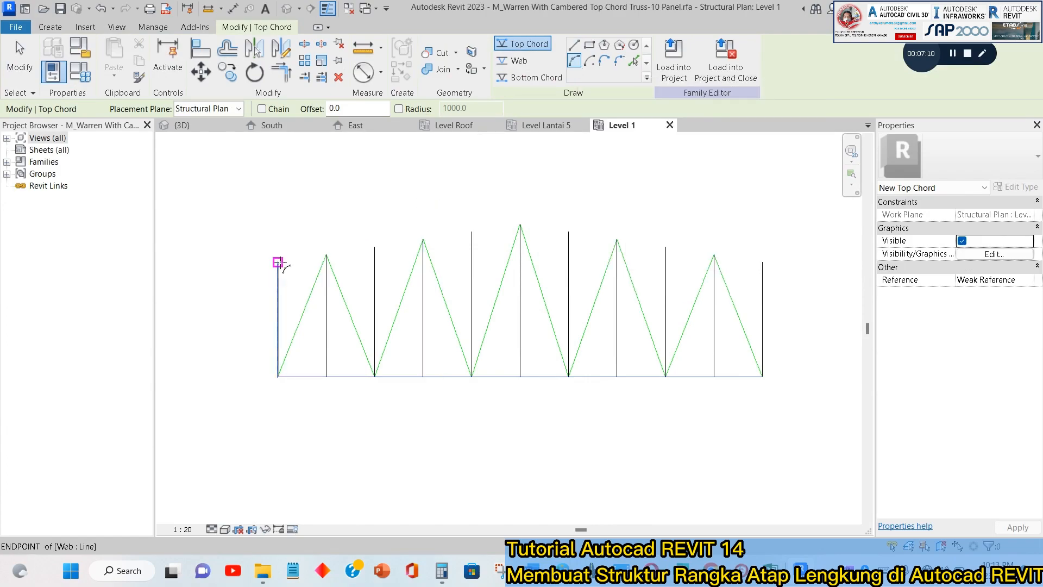
click(278, 263)
click(763, 263)
scroll(520, 225, up, 3)
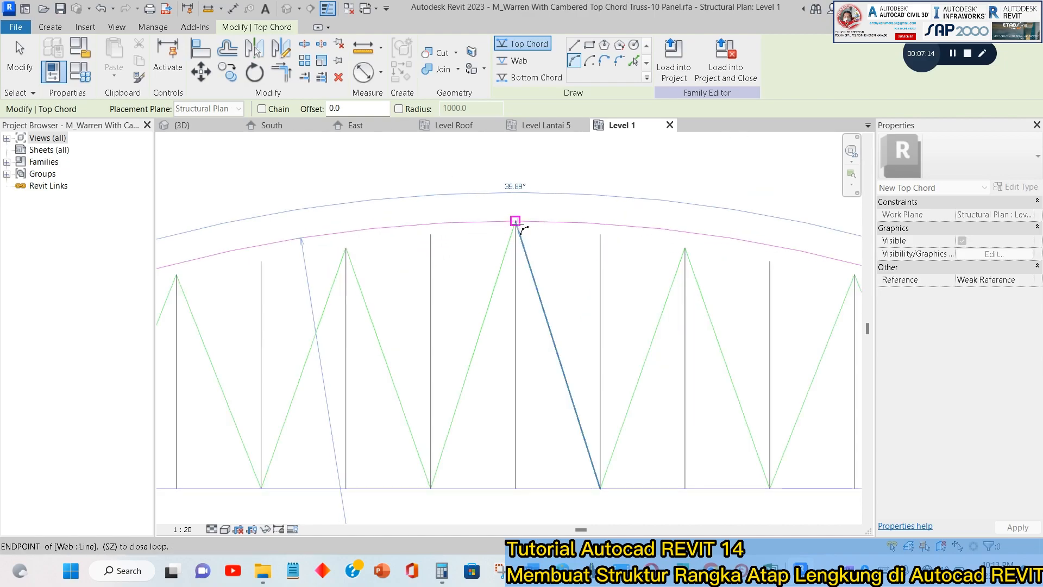
click(515, 221)
scroll(565, 170, down, 3)
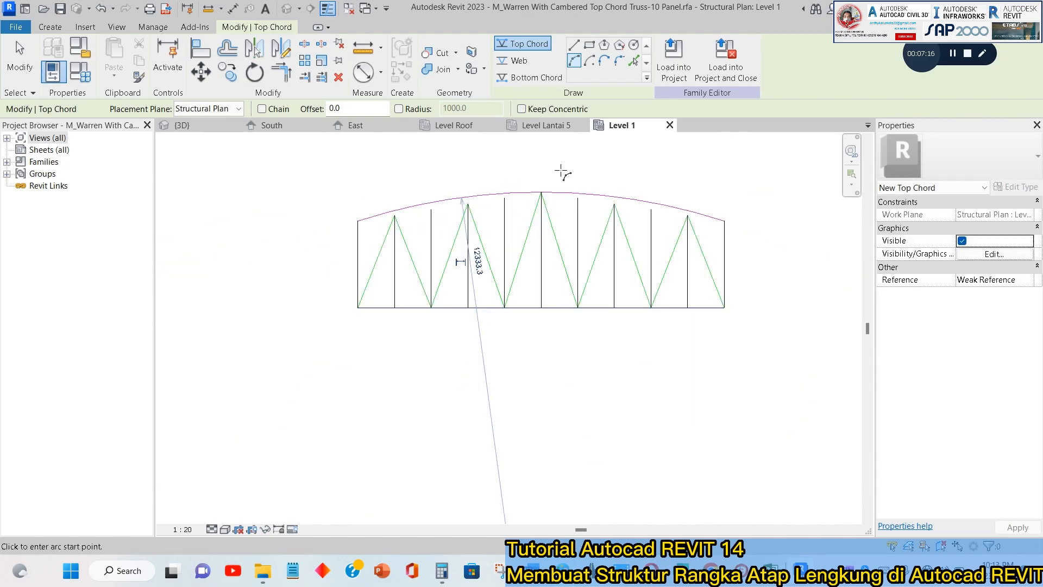
key(Escape)
key(Escape)
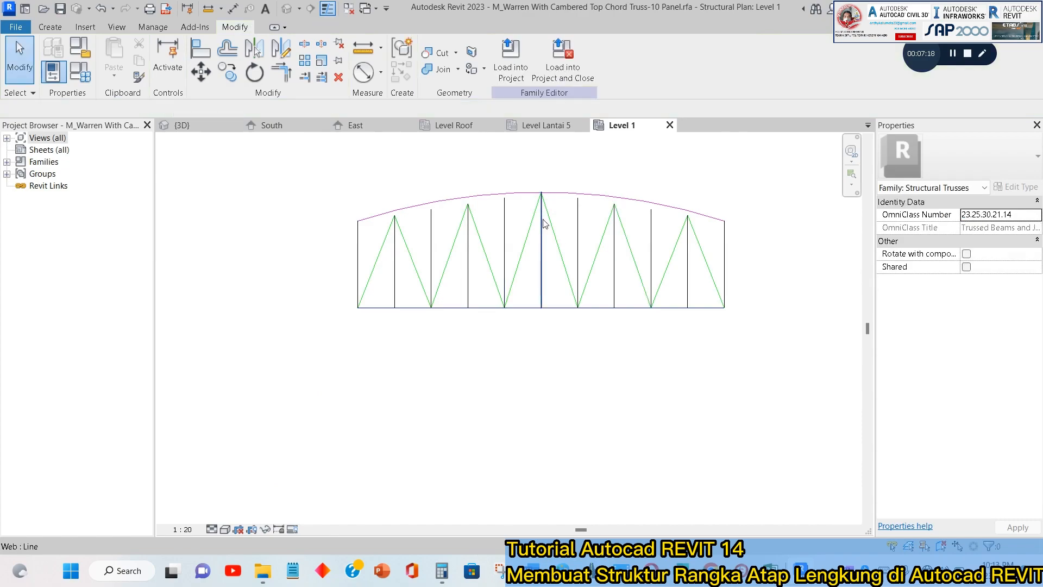
Delete the straight bottom chord line from the truss family layout.
scroll(565, 201, up, 1)
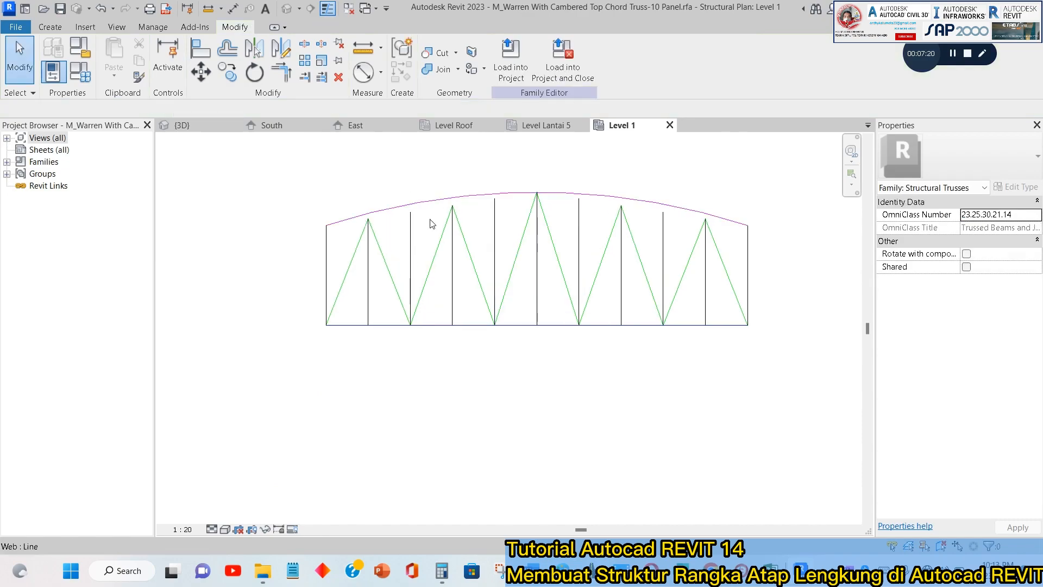
click(520, 332)
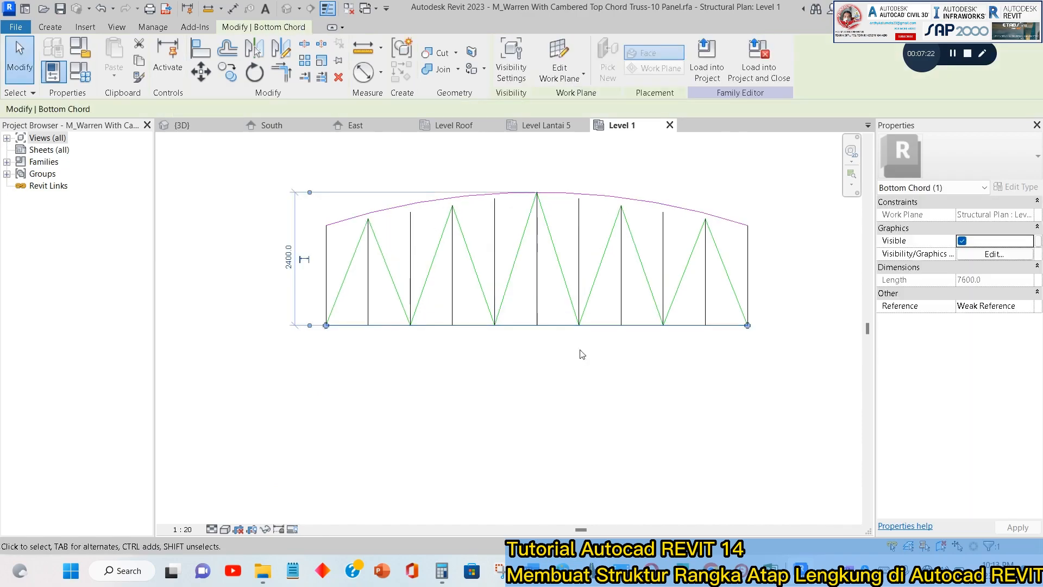
click(581, 354)
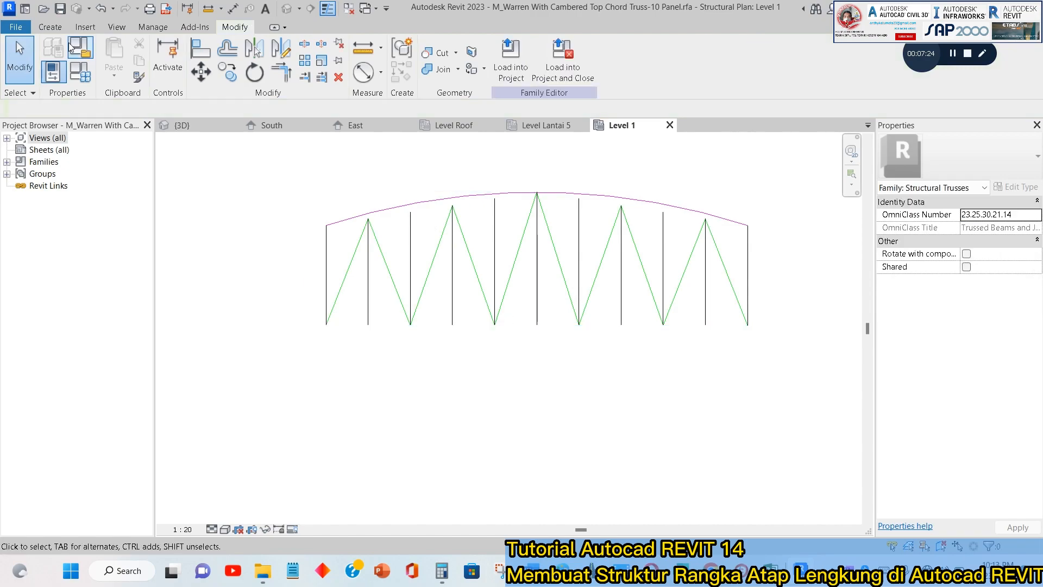
Draw the bottom chord as a Start-End-Radius arc between the outer verticals' lower ends, passing through a point on the central vertical.
click(50, 27)
click(169, 80)
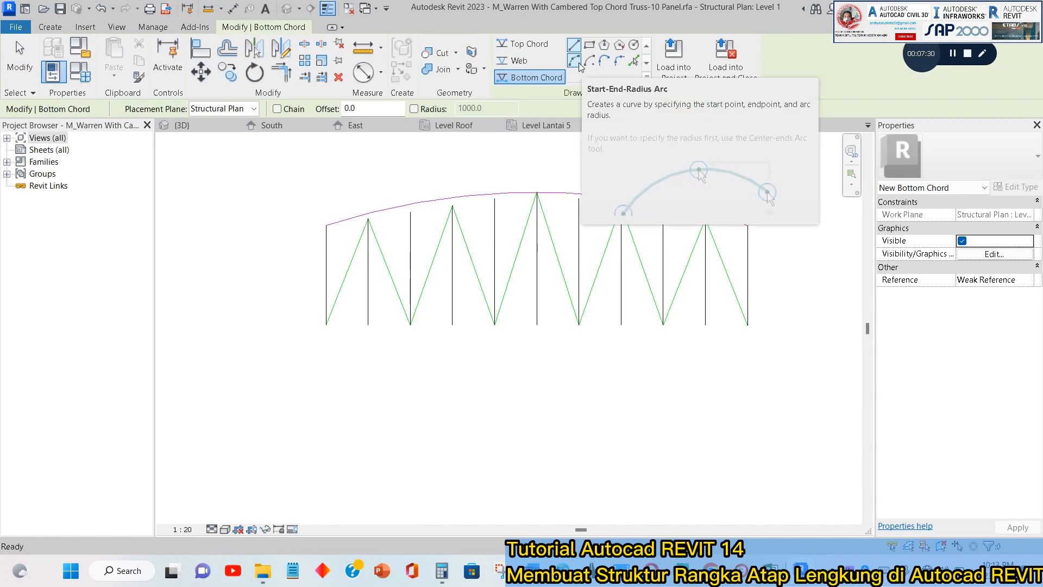
click(575, 60)
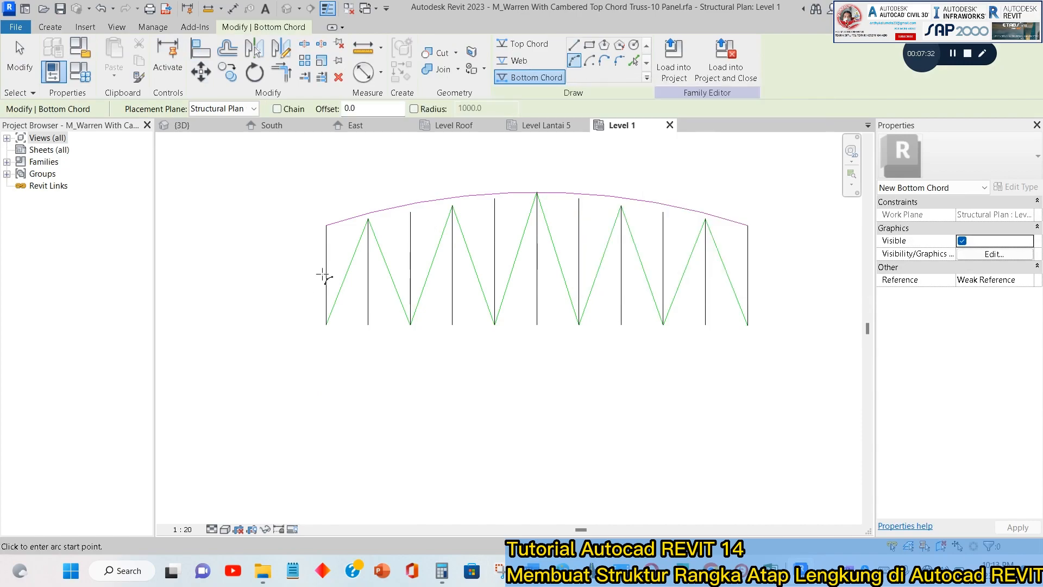
click(323, 326)
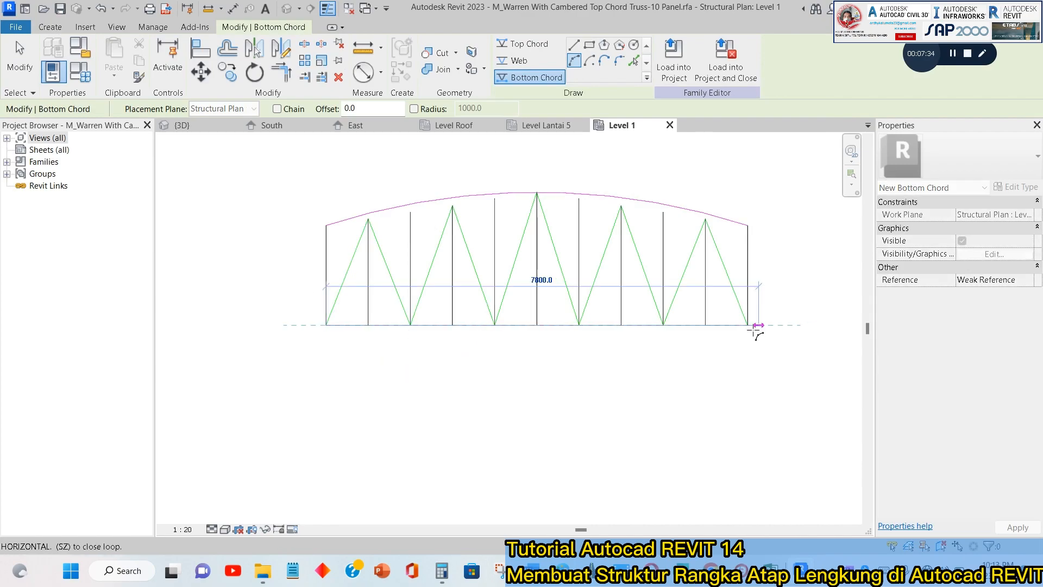
click(734, 327)
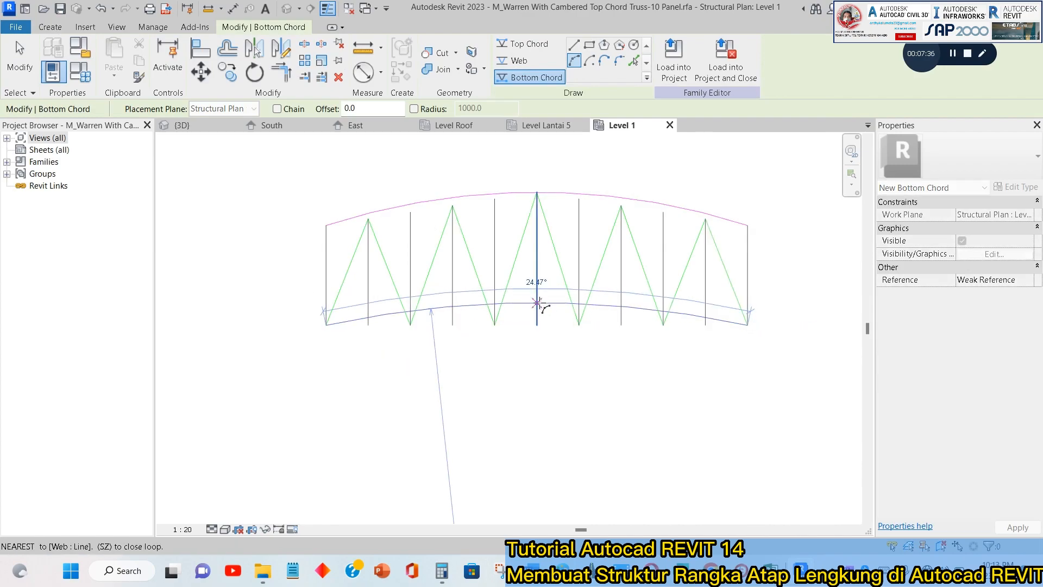
click(537, 303)
key(Escape)
key(Escape)
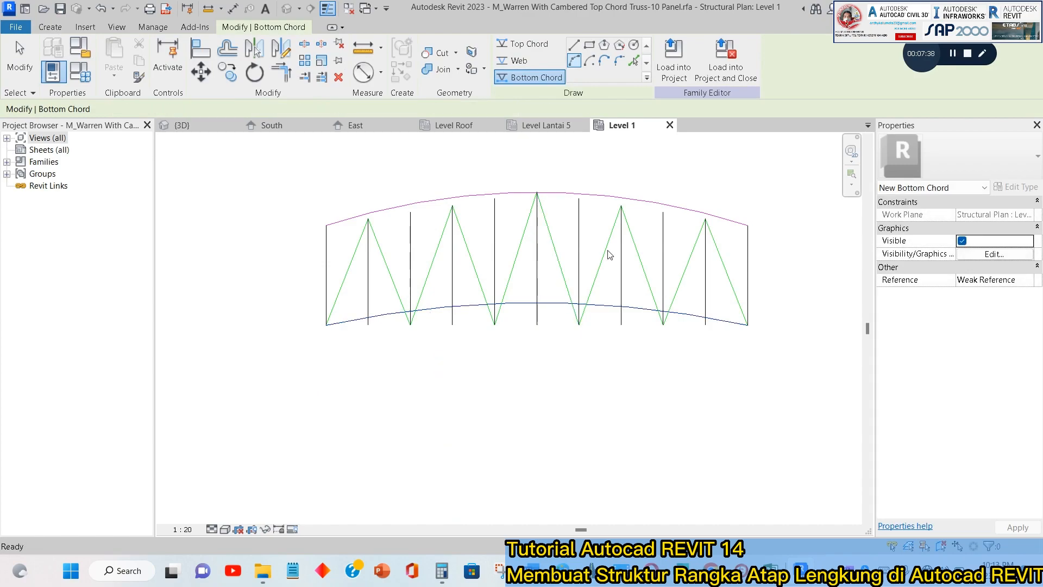
Try to trim the web lines below the bottom chord arc at the third vertical with Trim/Extend Multiple Elements.
scroll(402, 214, up, 1)
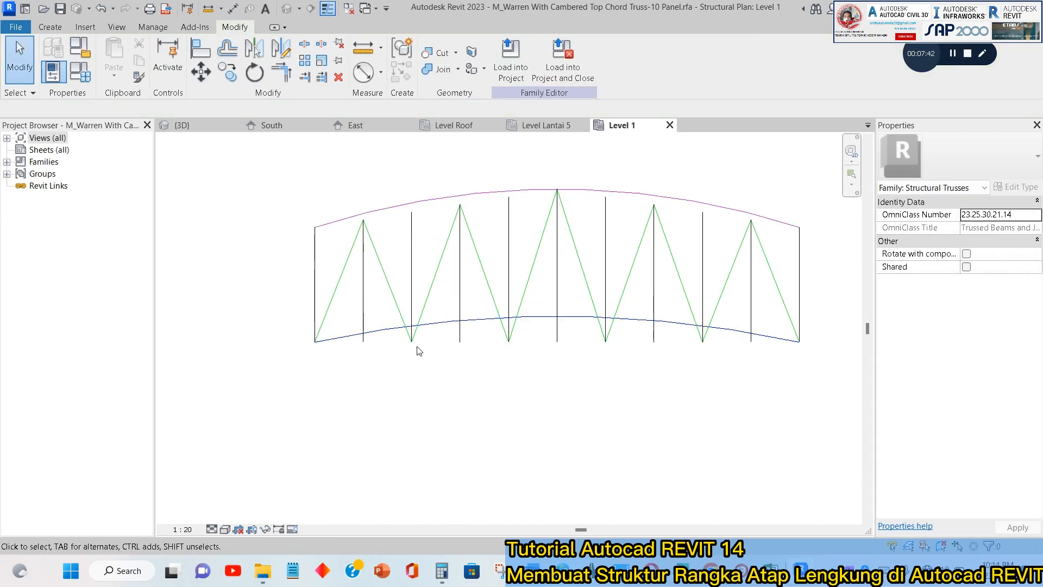
scroll(417, 348, up, 4)
middle_drag(443, 264, 431, 370)
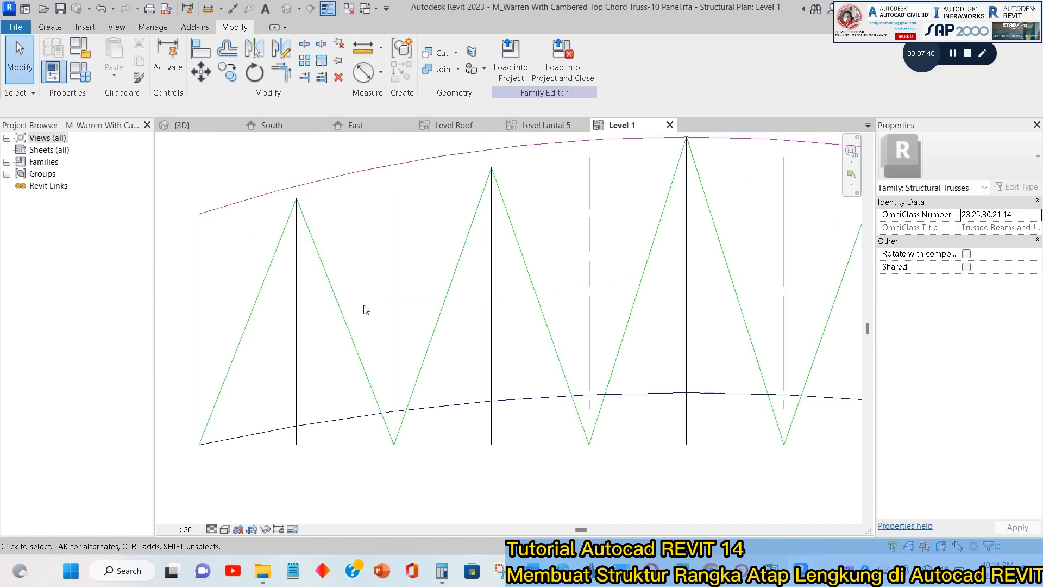
scroll(480, 375, down, 2)
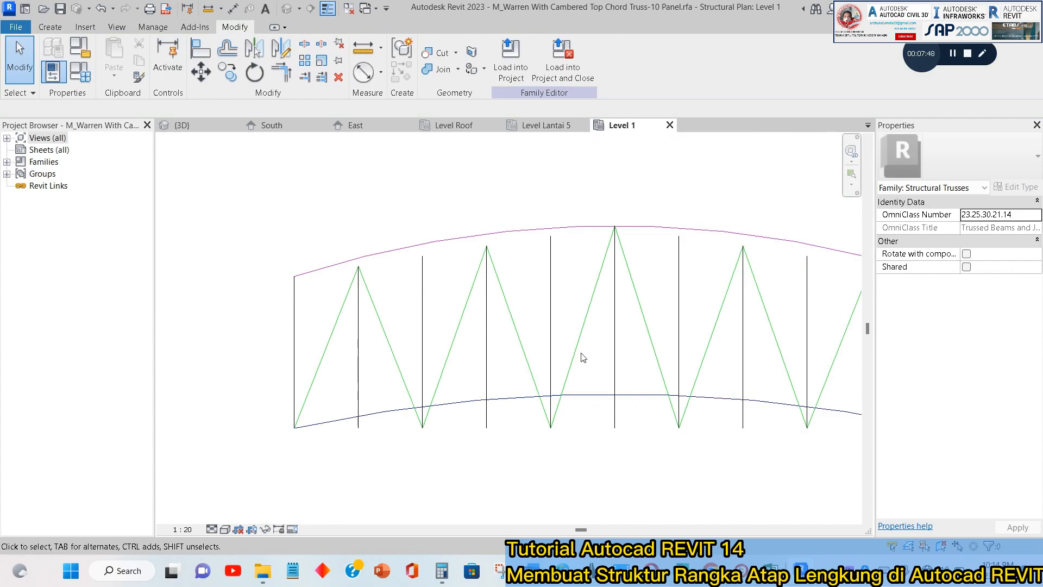
scroll(429, 426, up, 3)
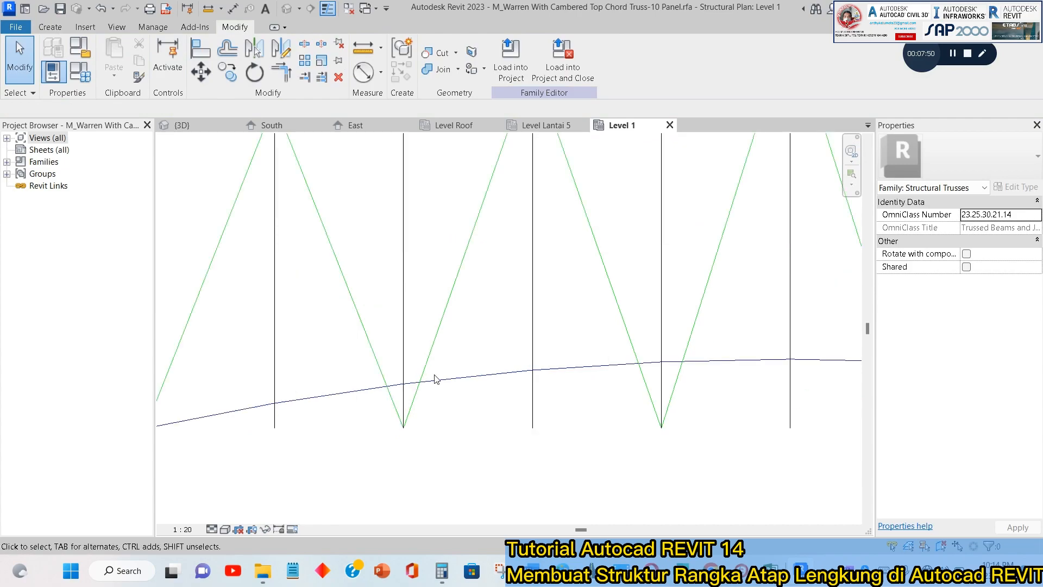
click(321, 79)
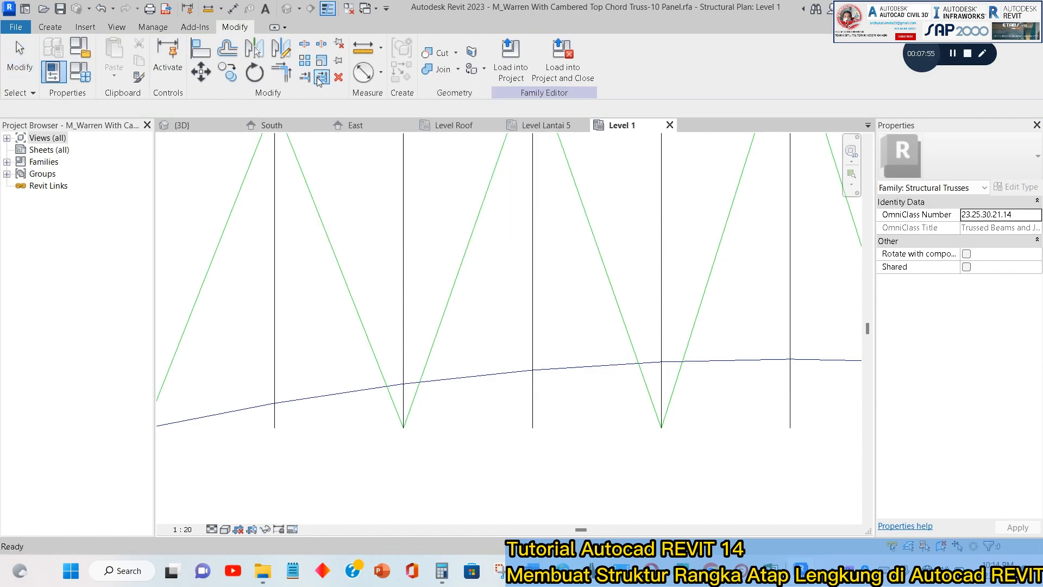
click(491, 372)
click(425, 362)
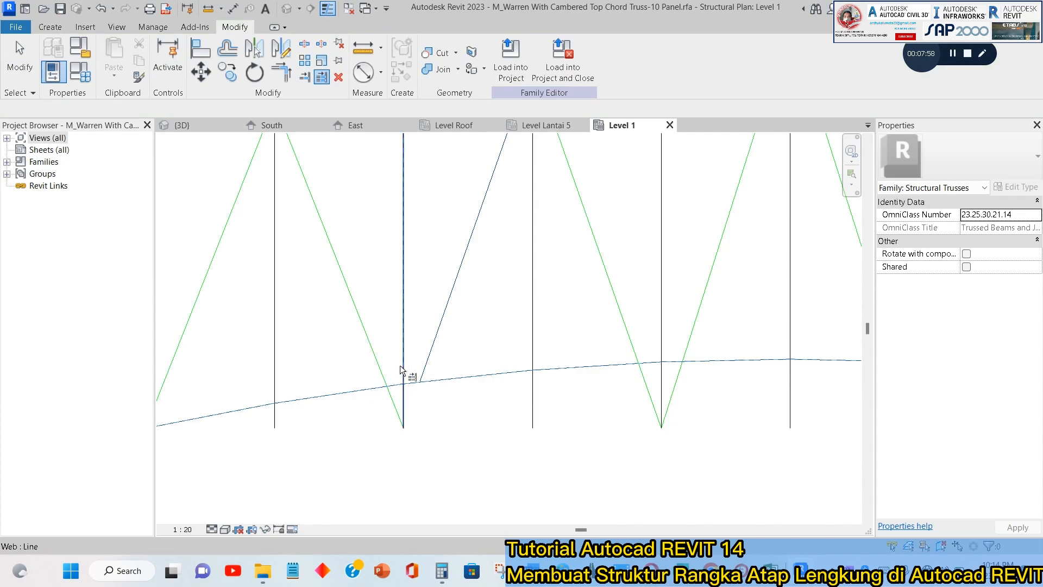
click(401, 366)
key(Escape)
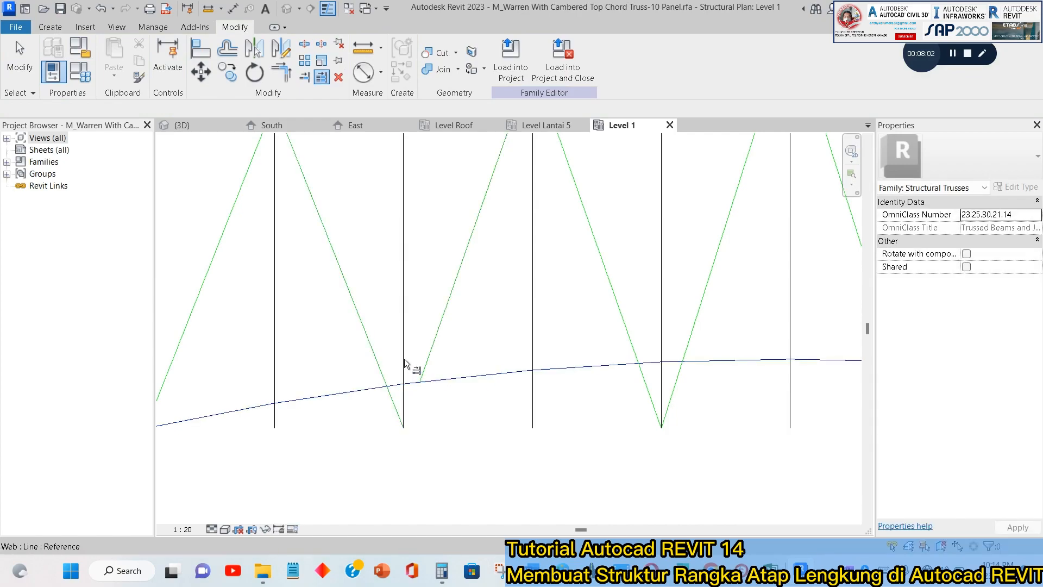
key(Escape)
scroll(474, 321, down, 2)
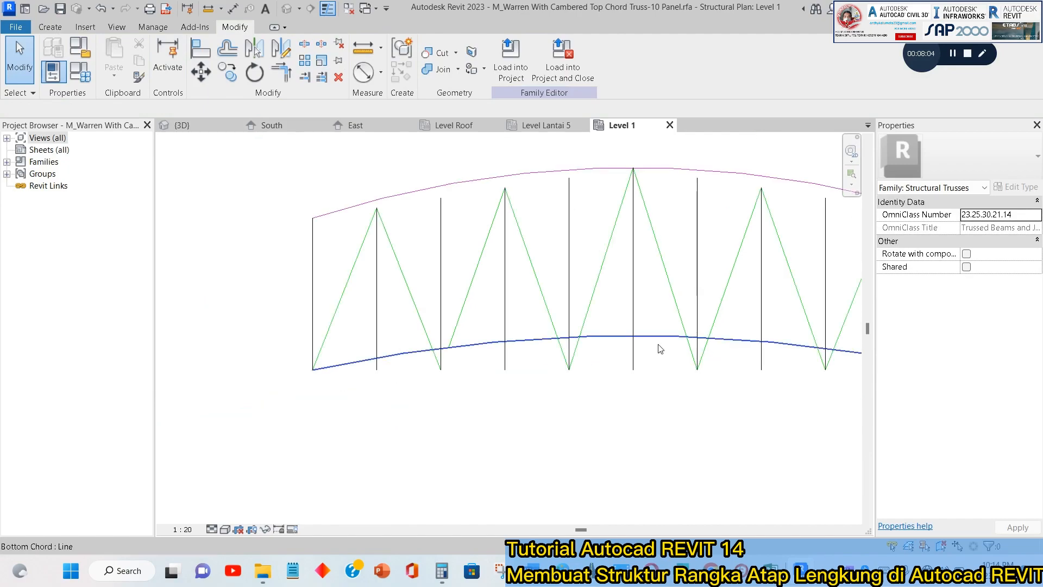
middle_drag(647, 368, 426, 398)
middle_drag(600, 351, 693, 332)
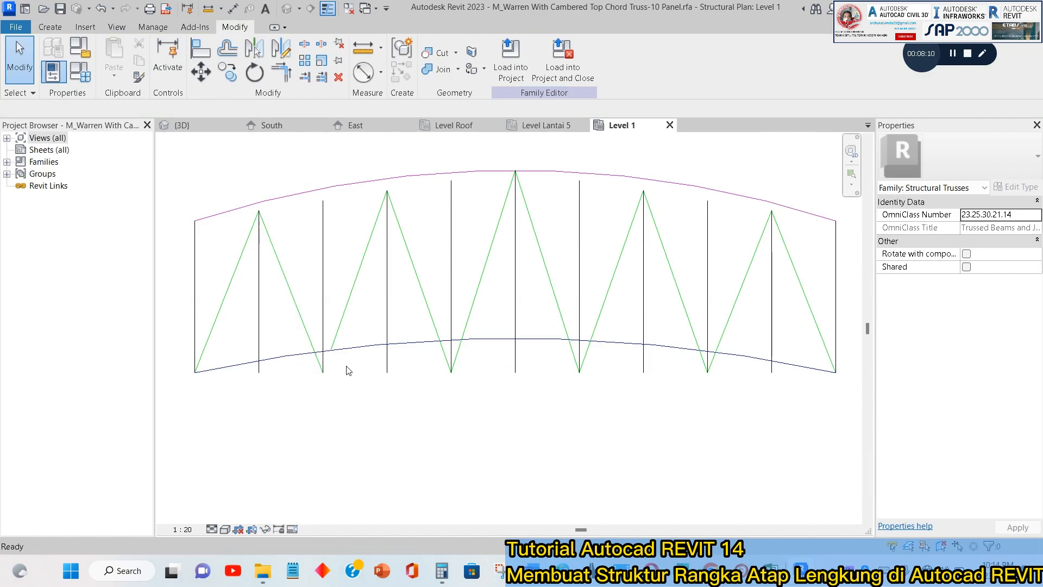
key(ctrl+z)
key(ctrl+z)
key(ctrl+y)
Try to move the shared lower end of the three selected web lines at the third vertical onto the bottom arc.
scroll(392, 328, up, 4)
drag(469, 353, 391, 307)
scroll(475, 375, up, 2)
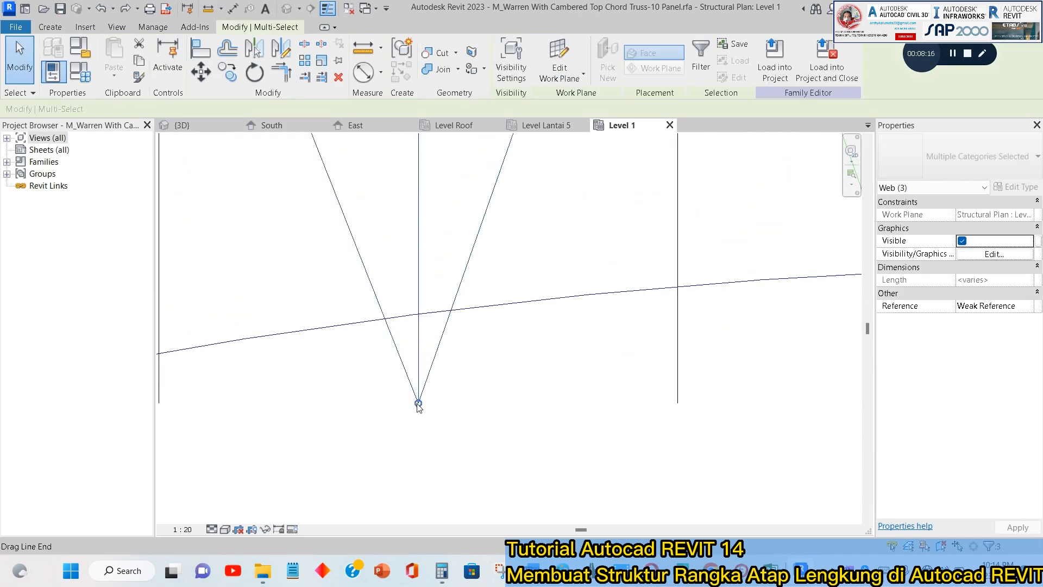
drag(419, 405, 420, 314)
key(Escape)
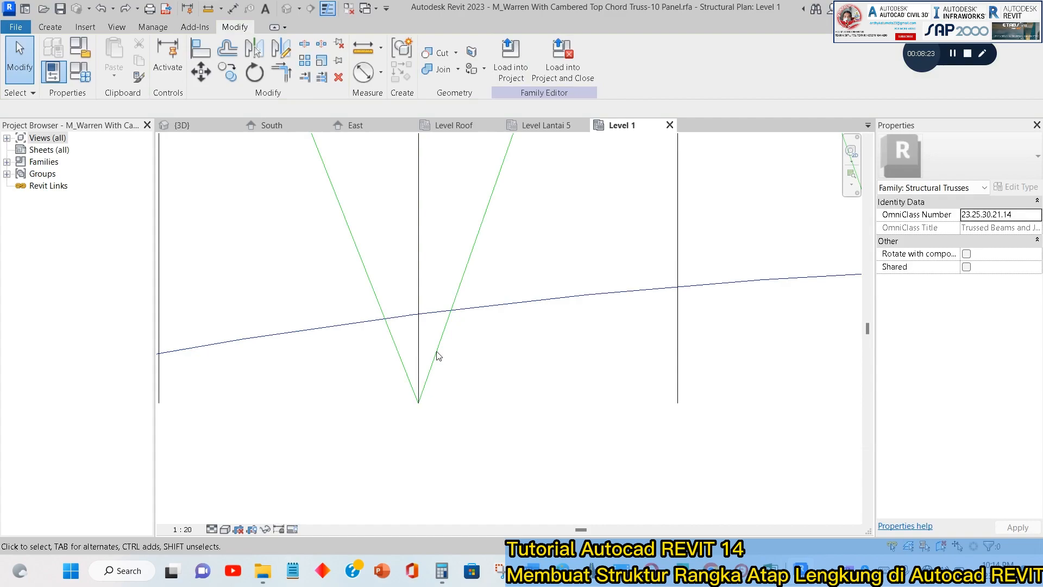
Move the lower ends of both diagonals at the third vertical to its intersection with the bottom chord arc.
click(419, 405)
drag(419, 406, 418, 314)
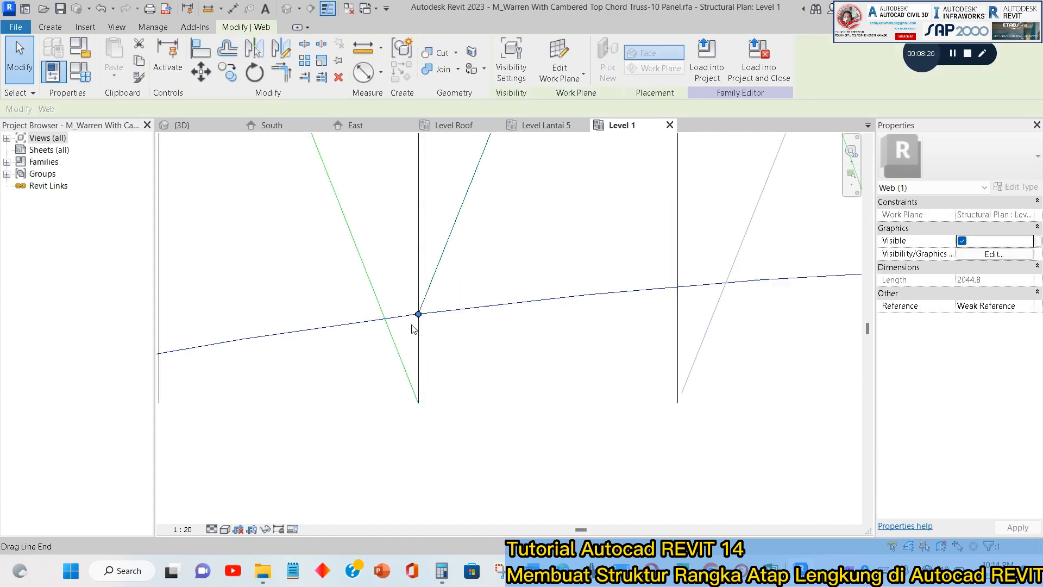
click(412, 336)
click(406, 370)
drag(419, 403, 418, 313)
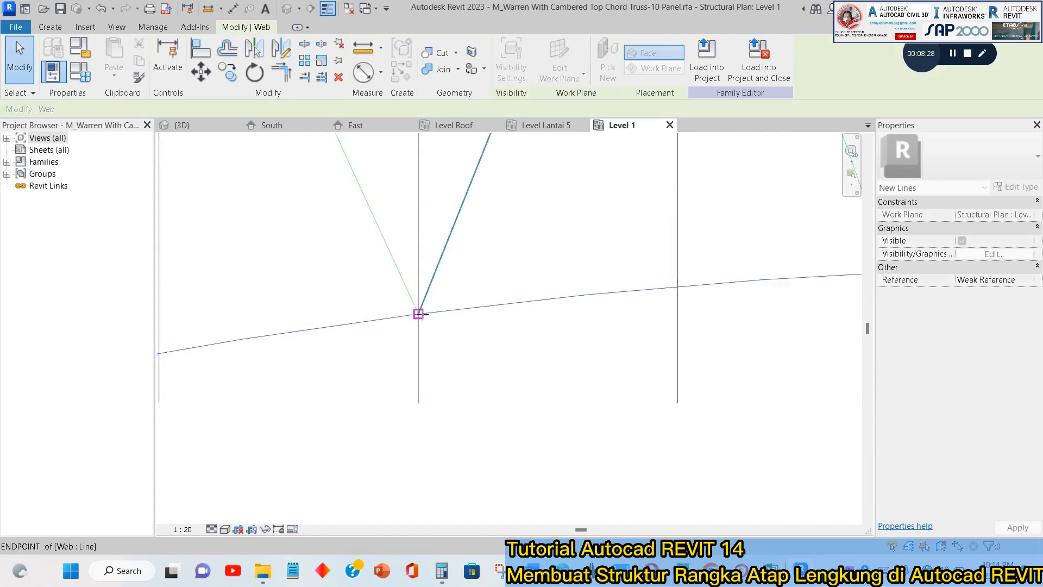
key(Escape)
Try to move the right-hand diagonal's lower end at the fifth vertical onto the bottom chord arc.
scroll(494, 288, down, 3)
scroll(403, 336, down, 3)
middle_drag(578, 326, 468, 397)
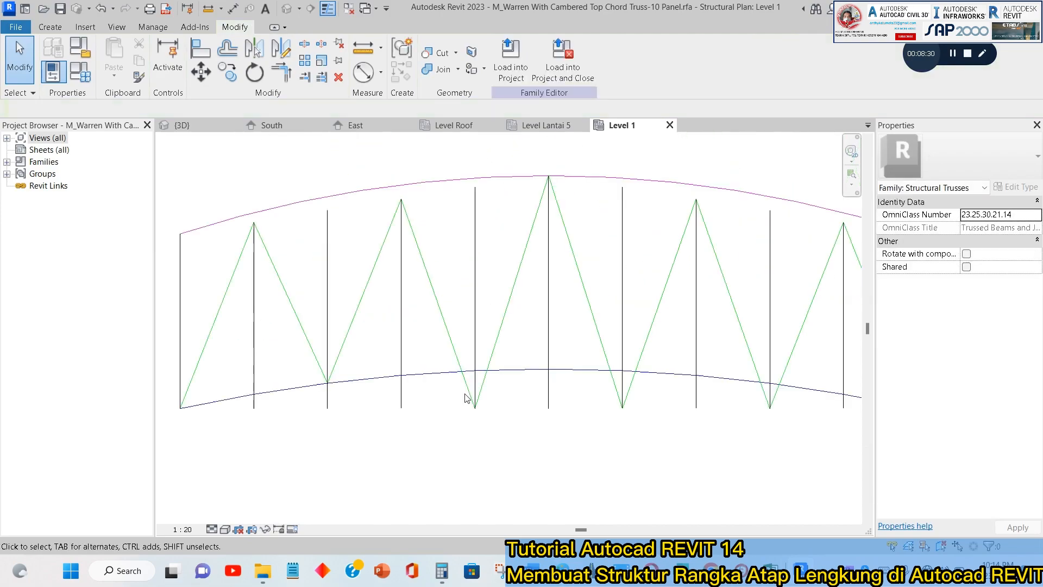
scroll(480, 392, up, 4)
click(481, 391)
drag(471, 422, 477, 355)
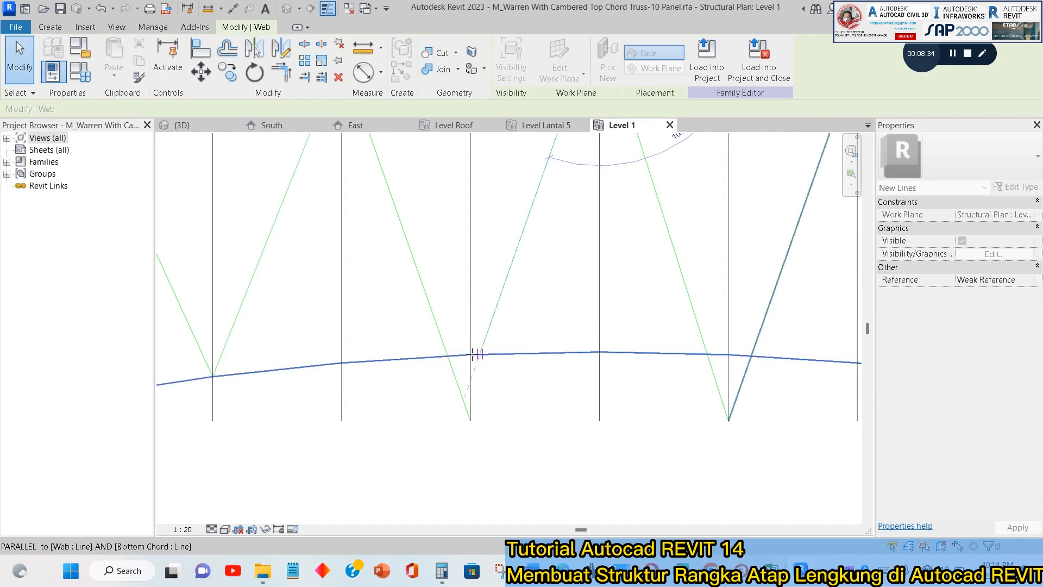
click(503, 416)
key(ctrl+z)
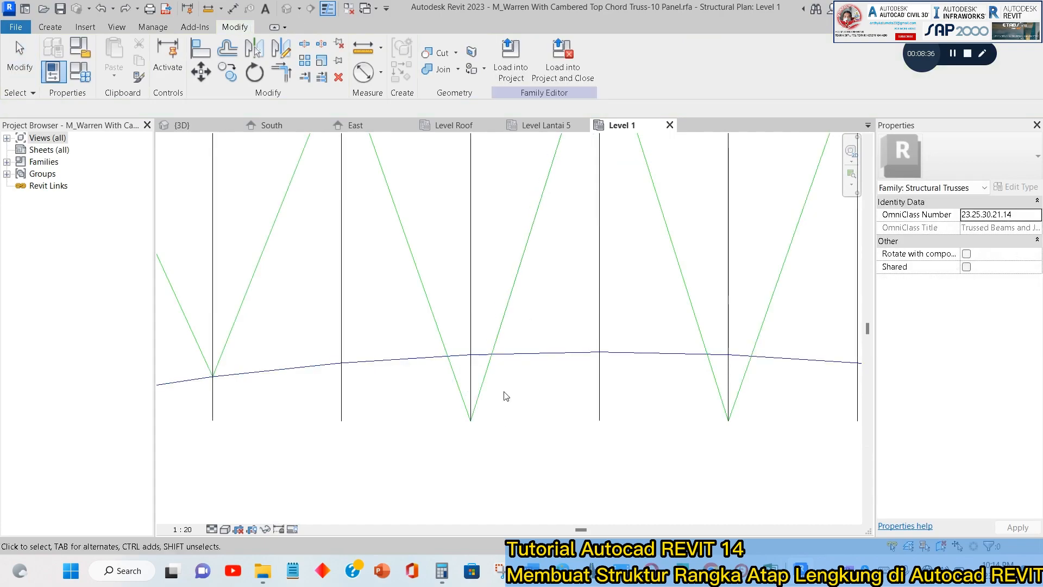
Move the lower ends of both diagonals at the fifth vertical to its intersection with the bottom chord arc.
click(478, 401)
scroll(478, 401, up, 3)
drag(458, 371, 461, 310)
click(443, 358)
click(443, 384)
drag(461, 443, 462, 310)
click(453, 330)
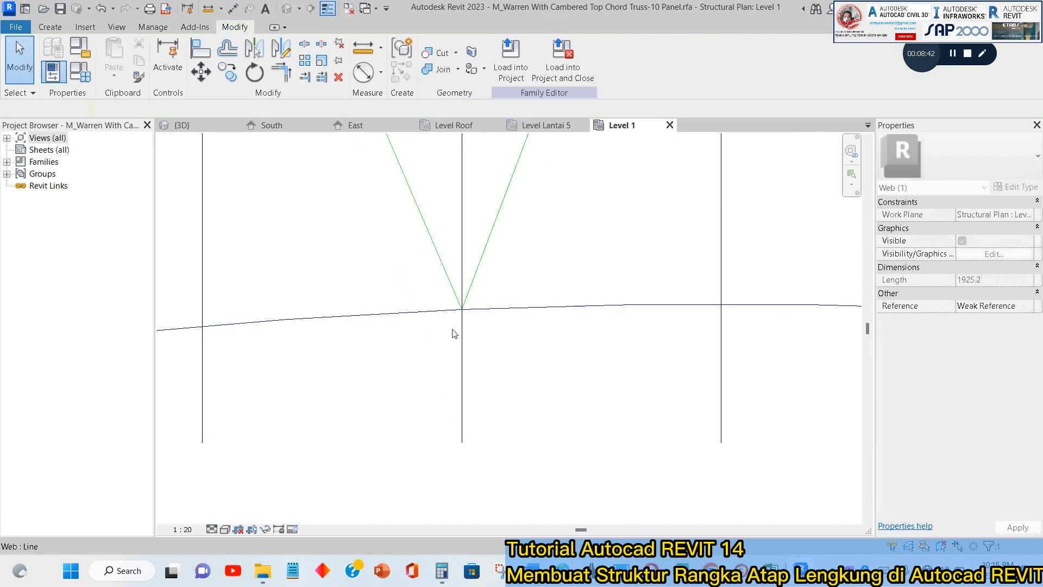
Move the lower ends of both diagonals at the seventh vertical to its intersection with the bottom chord arc.
scroll(449, 346, down, 5)
scroll(630, 357, up, 3)
click(597, 331)
drag(574, 390, 575, 313)
click(557, 334)
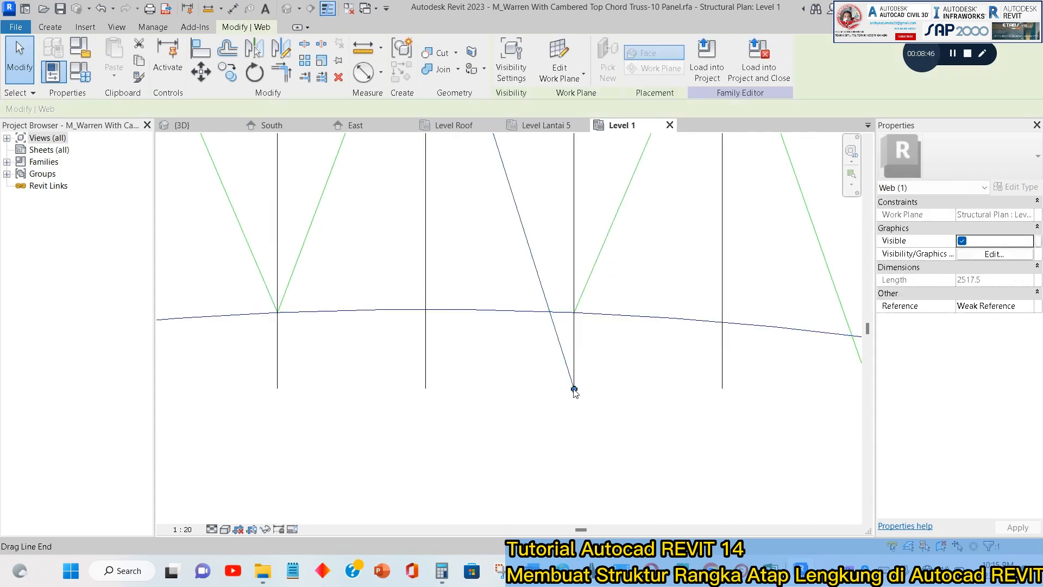
drag(575, 390, 574, 311)
click(552, 373)
Move the right-hand diagonal's lower end at the ninth vertical to its intersection with the bottom chord arc.
scroll(552, 373, down, 3)
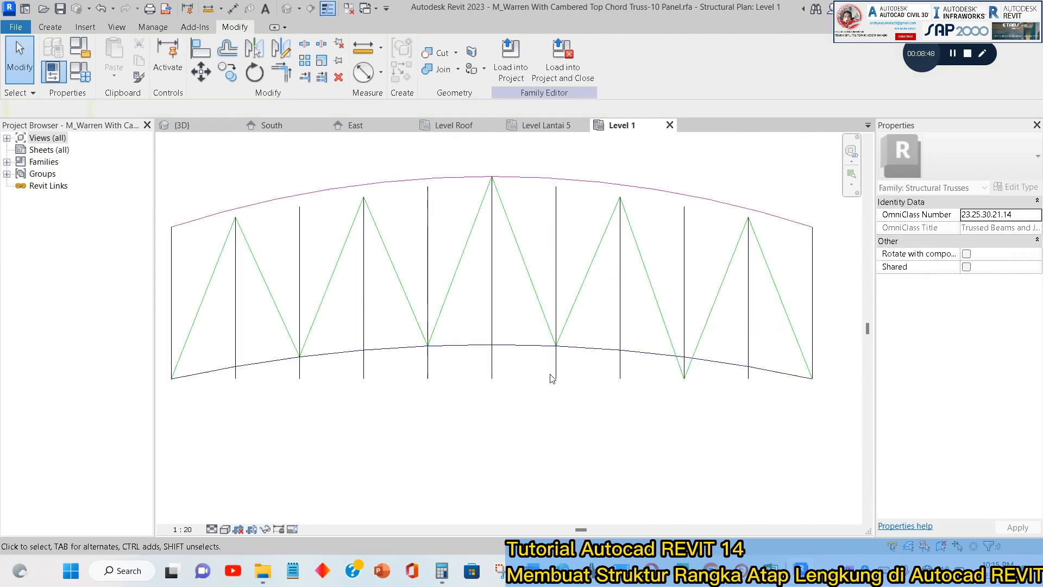
scroll(562, 365, up, 3)
click(564, 353)
scroll(554, 373, up, 4)
drag(556, 373, 553, 317)
click(545, 328)
Delete the diagonal web line between the eighth and ninth verticals.
click(561, 359)
drag(556, 372, 559, 284)
scroll(558, 323, up, 4)
drag(550, 299, 538, 317)
scroll(537, 319, down, 3)
key(Delete)
scroll(531, 342, down, 3)
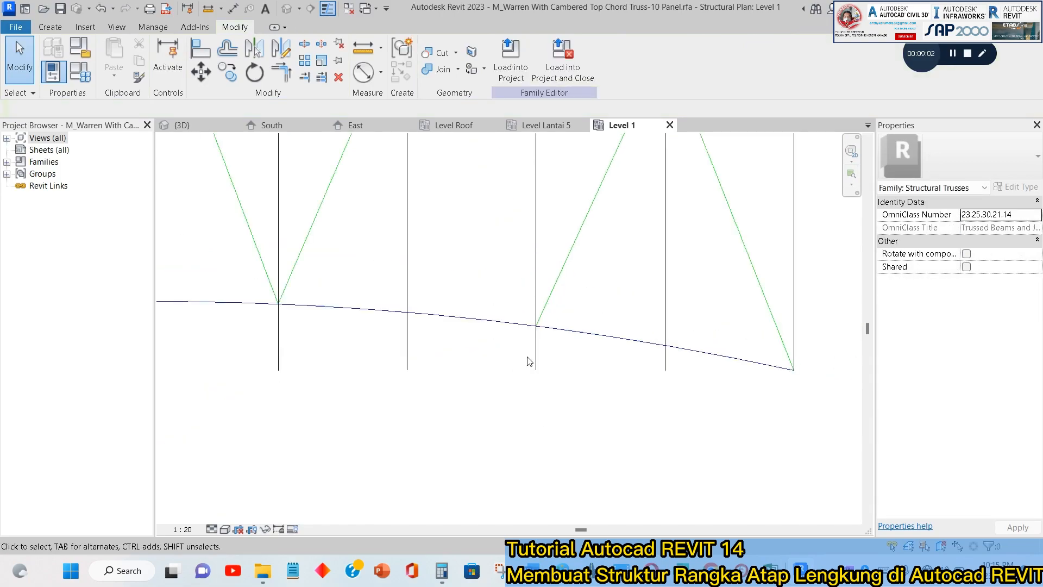
scroll(529, 361, down, 2)
click(50, 27)
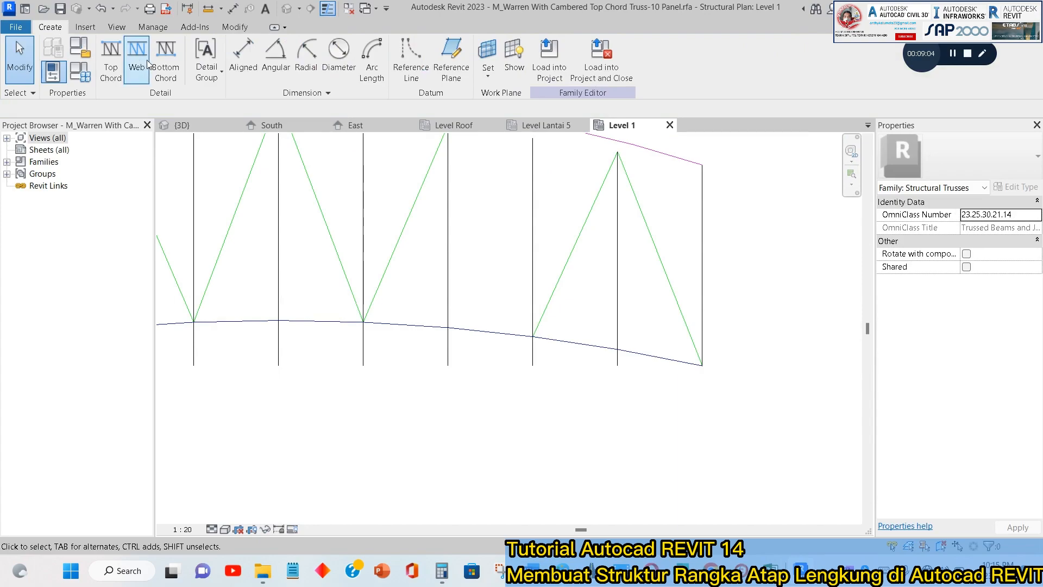
click(136, 72)
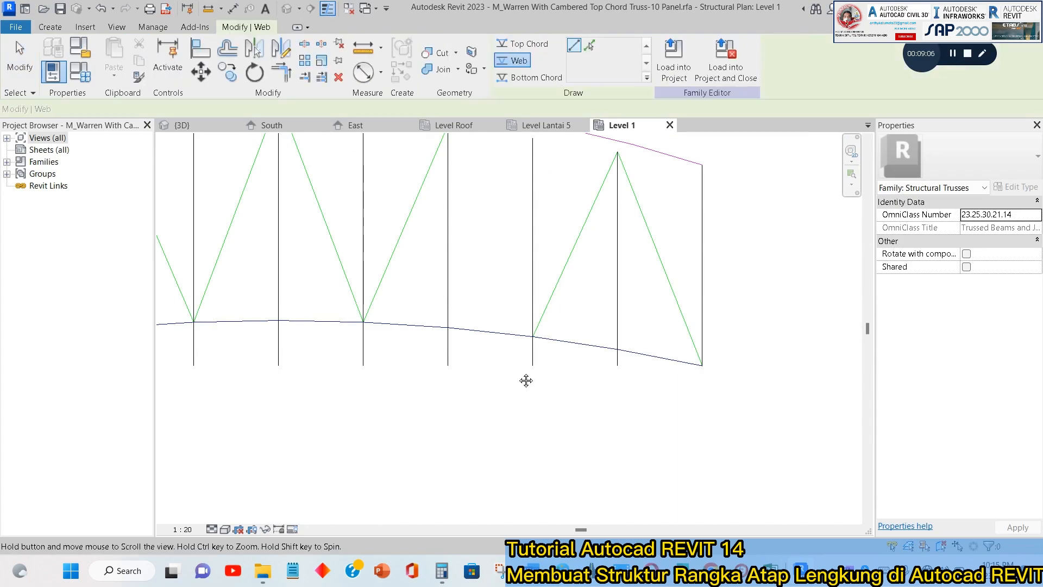
middle_drag(526, 354, 526, 423)
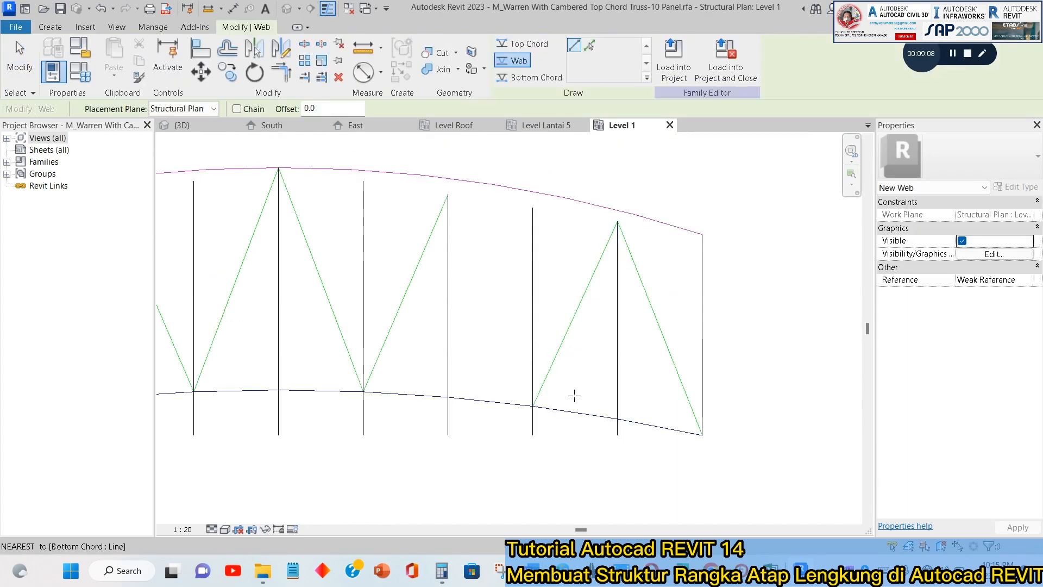
key(Escape)
Extend the intermediate verticals on both sides of the central one up to the top chord arc with Trim/Extend Multiple Elements.
scroll(415, 264, down, 1)
middle_drag(429, 262, 514, 268)
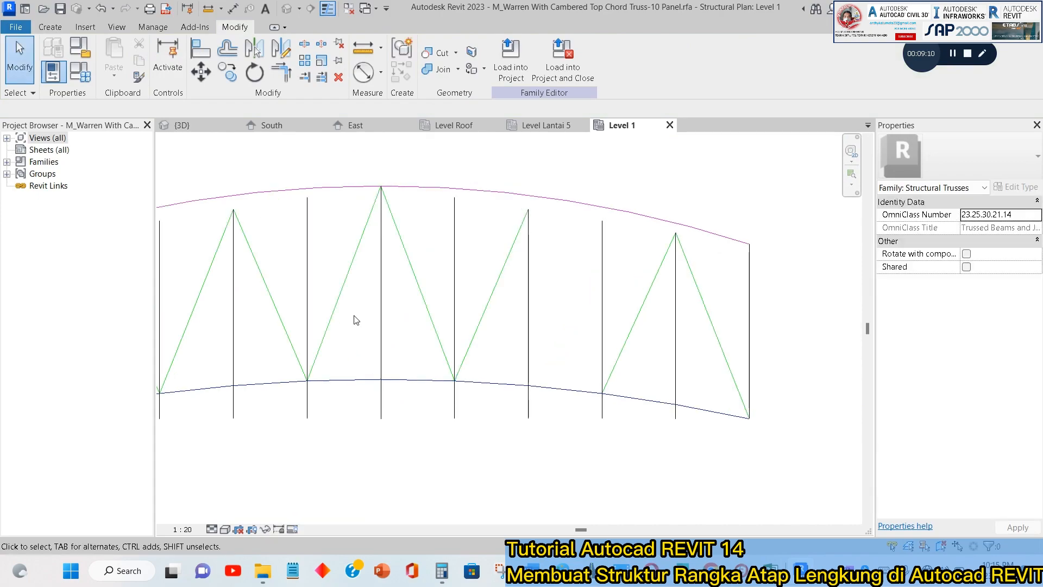
middle_drag(292, 356, 485, 319)
middle_drag(611, 137, 640, 214)
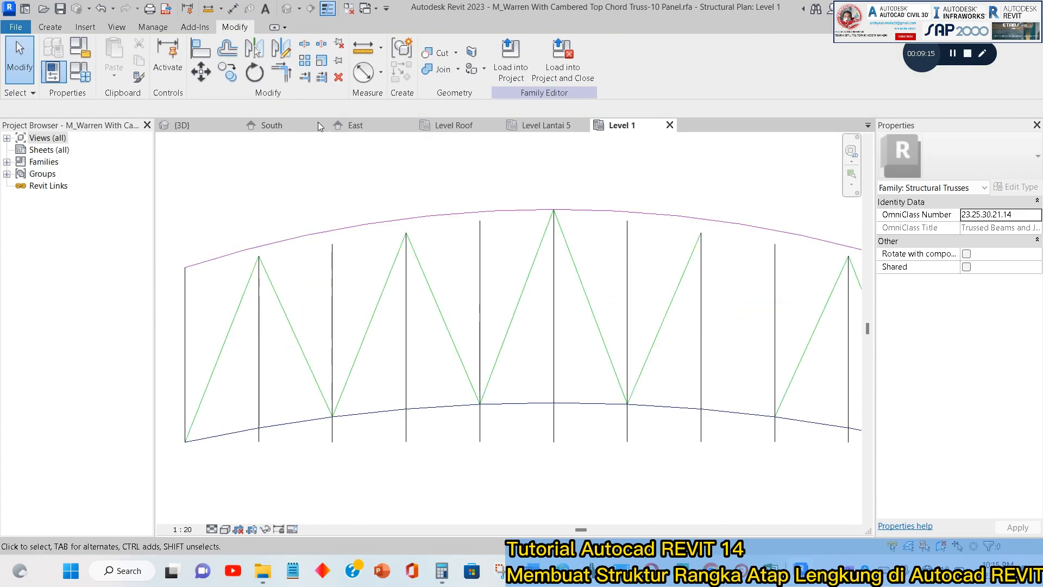
click(321, 76)
click(374, 225)
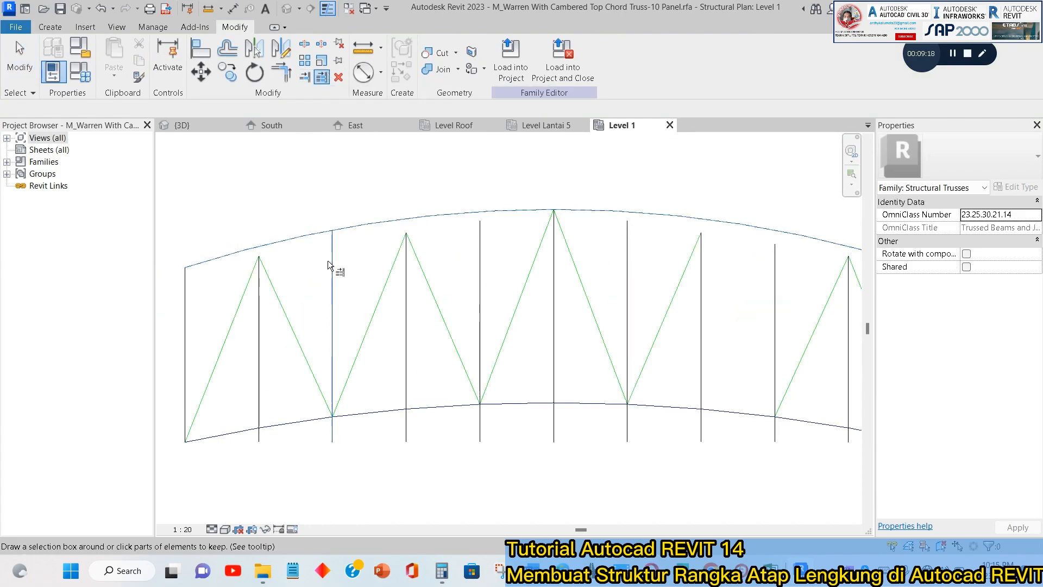
click(258, 280)
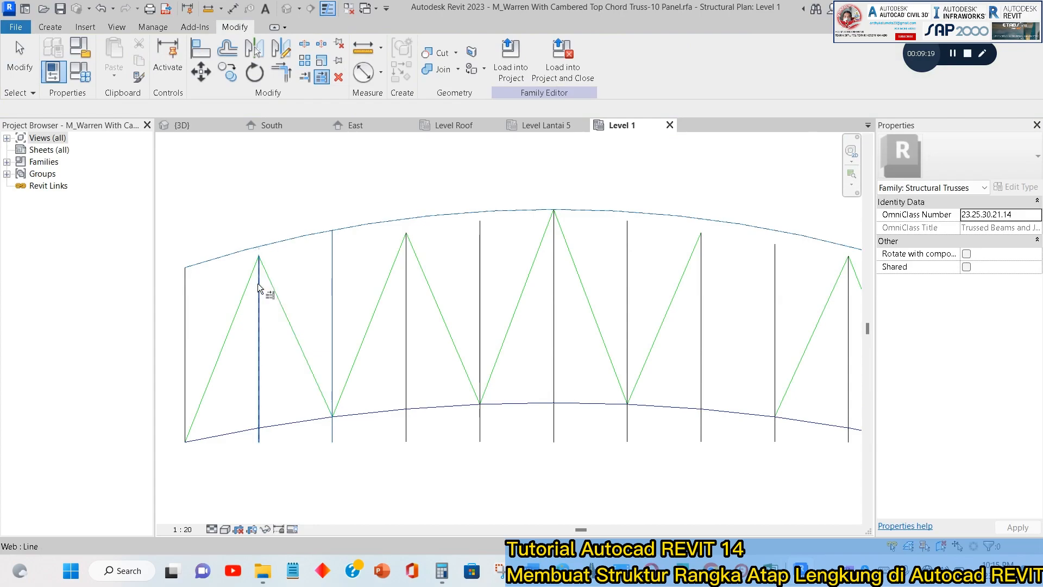
click(407, 276)
click(478, 241)
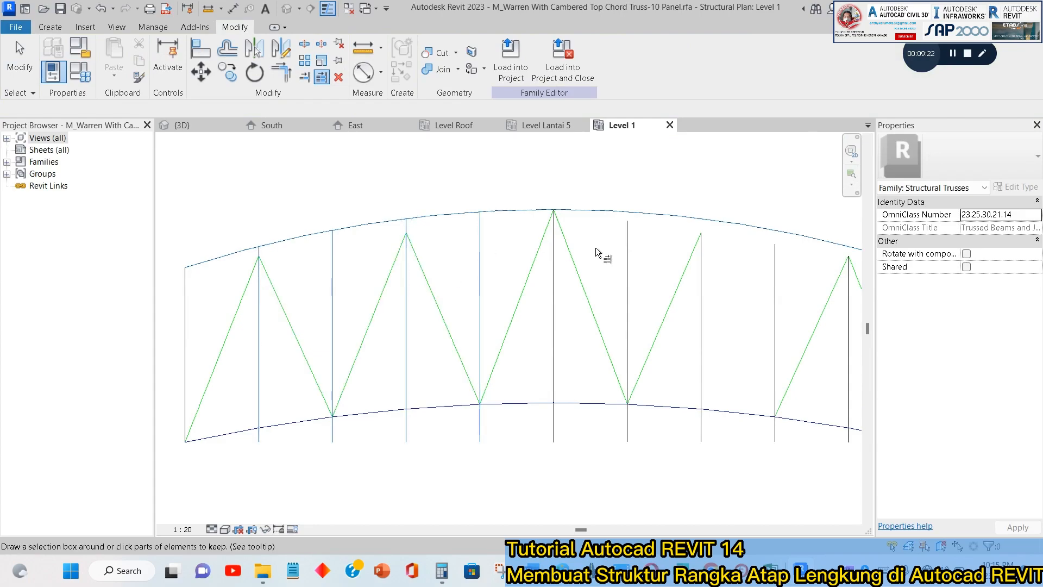
click(626, 243)
click(700, 257)
click(776, 266)
middle_drag(756, 268, 485, 254)
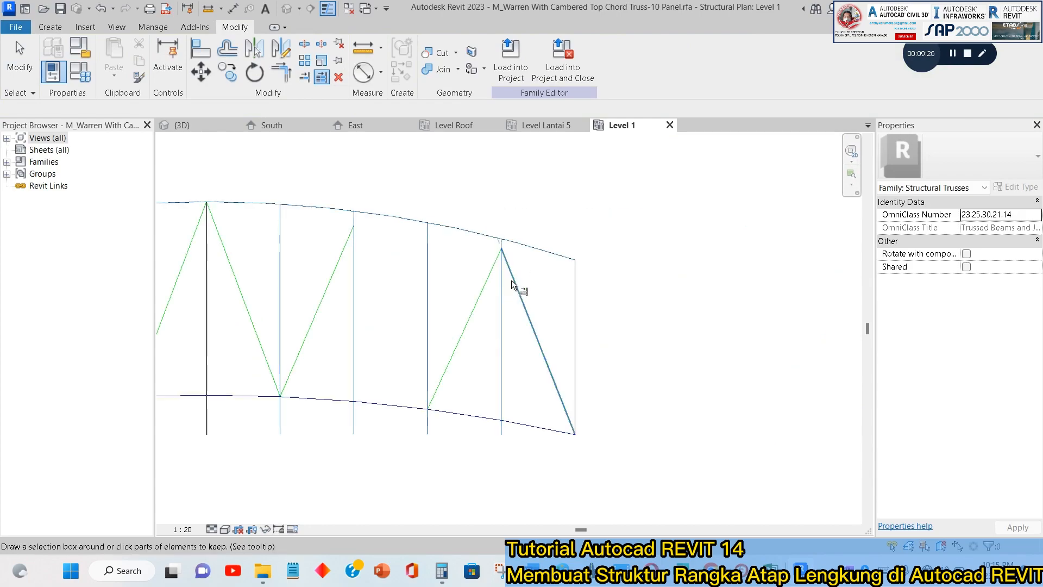
key(Escape)
Move the upper ends of both diagonals at the tenth vertical to its intersection with the top chord arc.
scroll(511, 249, up, 4)
click(482, 242)
drag(483, 216, 484, 220)
click(481, 255)
click(371, 233)
middle_drag(401, 244, 571, 224)
scroll(571, 224, down, 2)
Try to move the diagonal's upper end at the eighth vertical onto the top chord arc.
click(389, 235)
drag(398, 191, 395, 170)
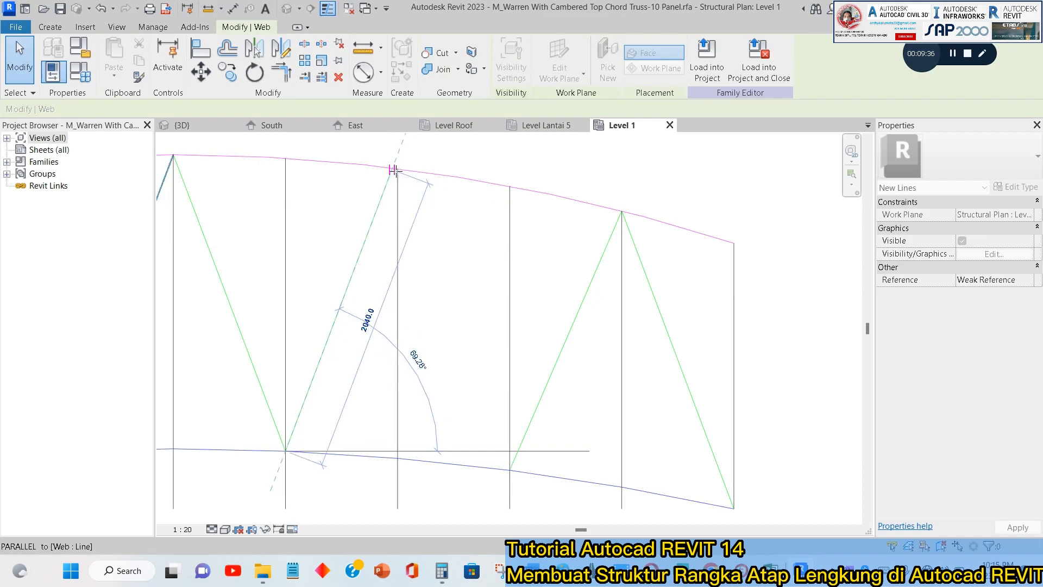
drag(394, 211, 392, 170)
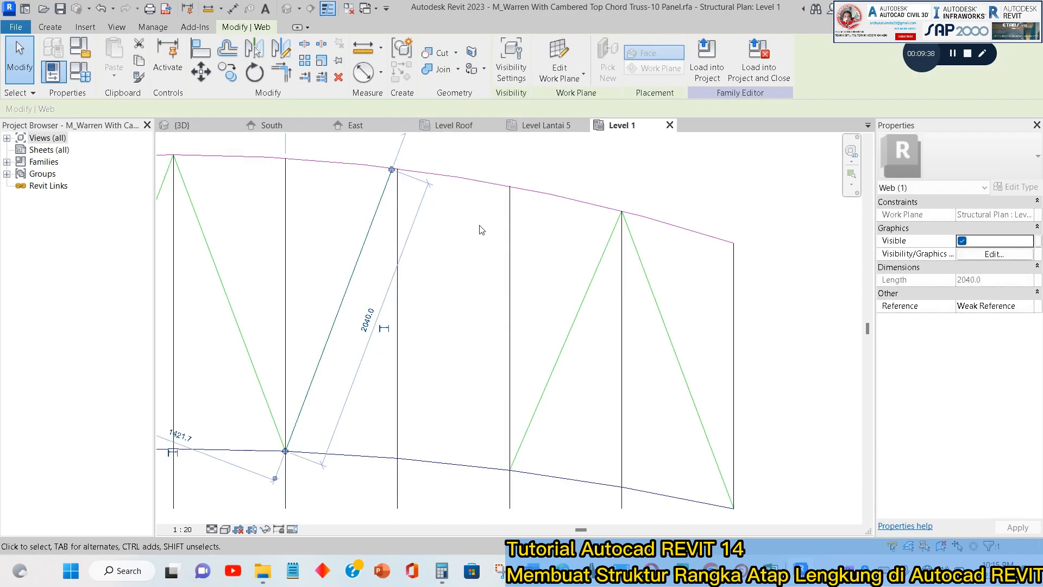
Delete the diagonal web line between the seventh and eighth verticals.
scroll(490, 255, down, 4)
key(Delete)
scroll(453, 268, down, 1)
middle_drag(455, 268, 622, 238)
Draw a web diagonal from the bottom chord arc at the seventh vertical up to the top chord arc at the eighth vertical.
click(50, 26)
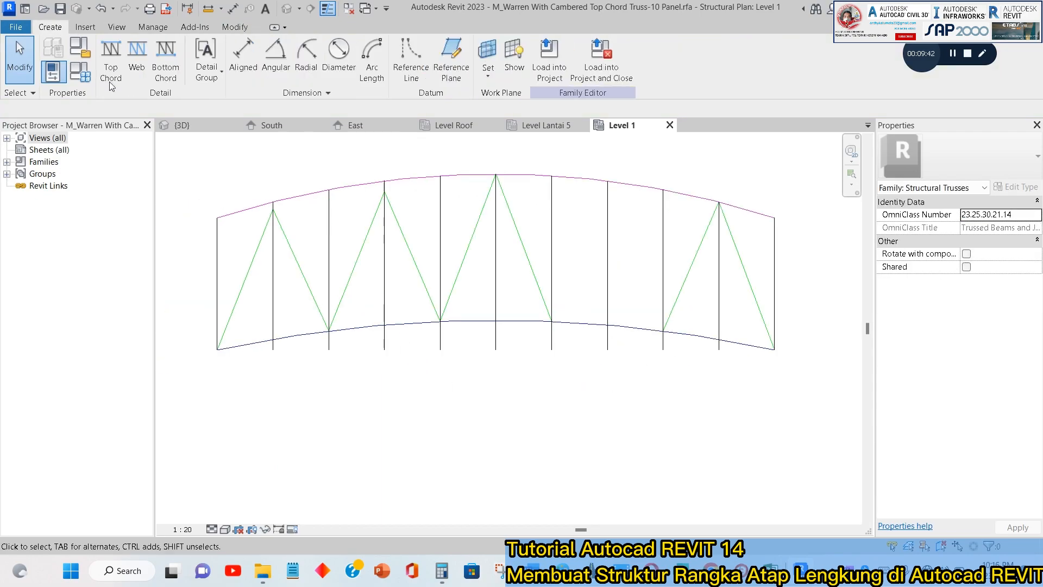
click(135, 64)
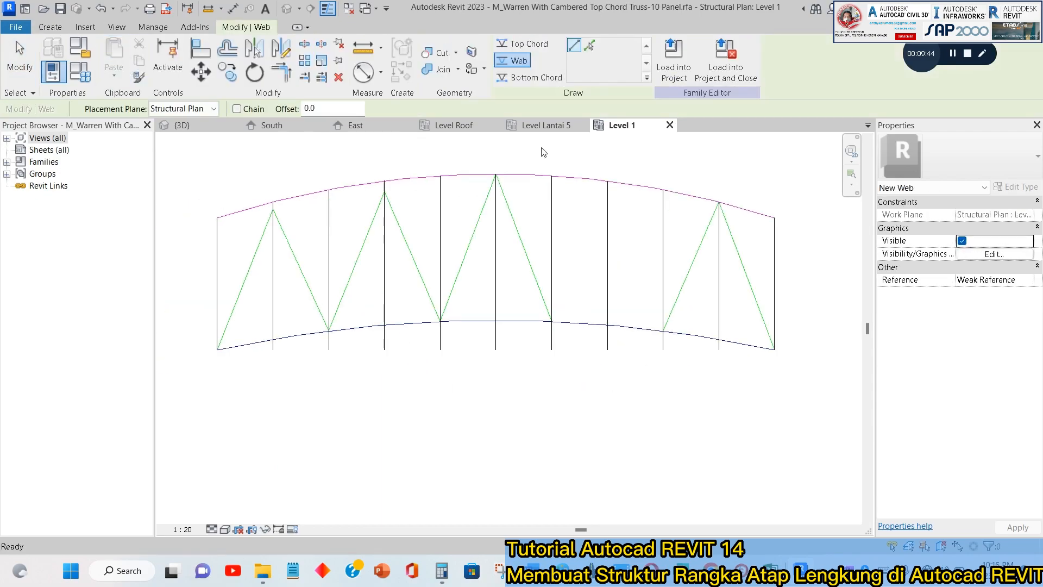
scroll(260, 219, up, 1)
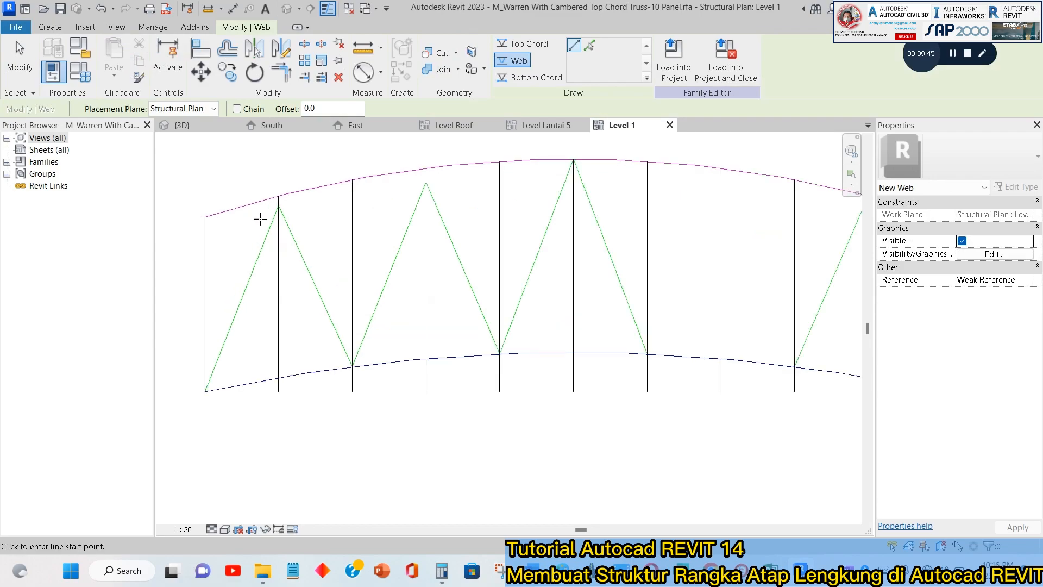
click(651, 163)
key(Escape)
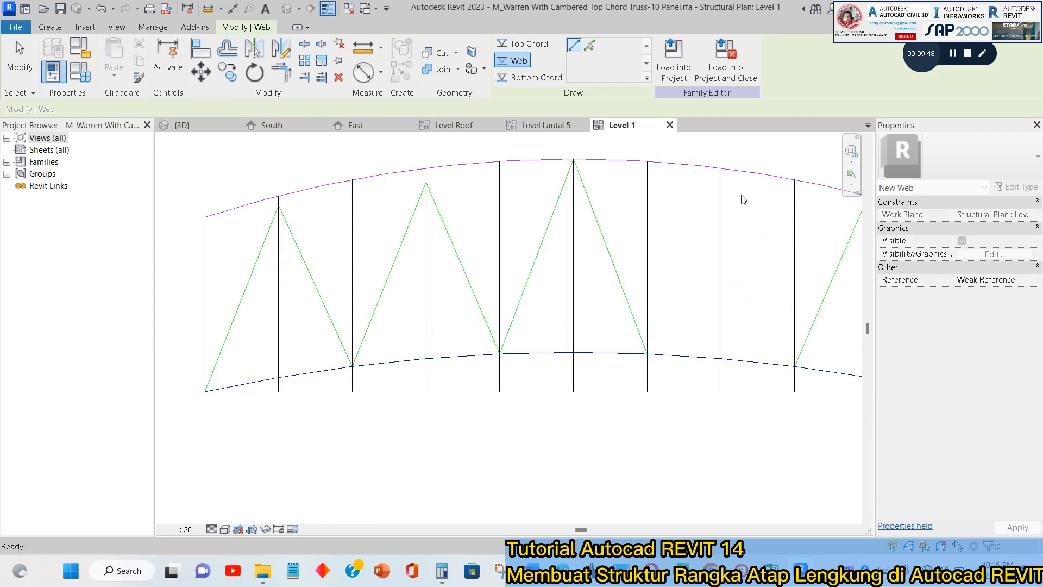
click(722, 169)
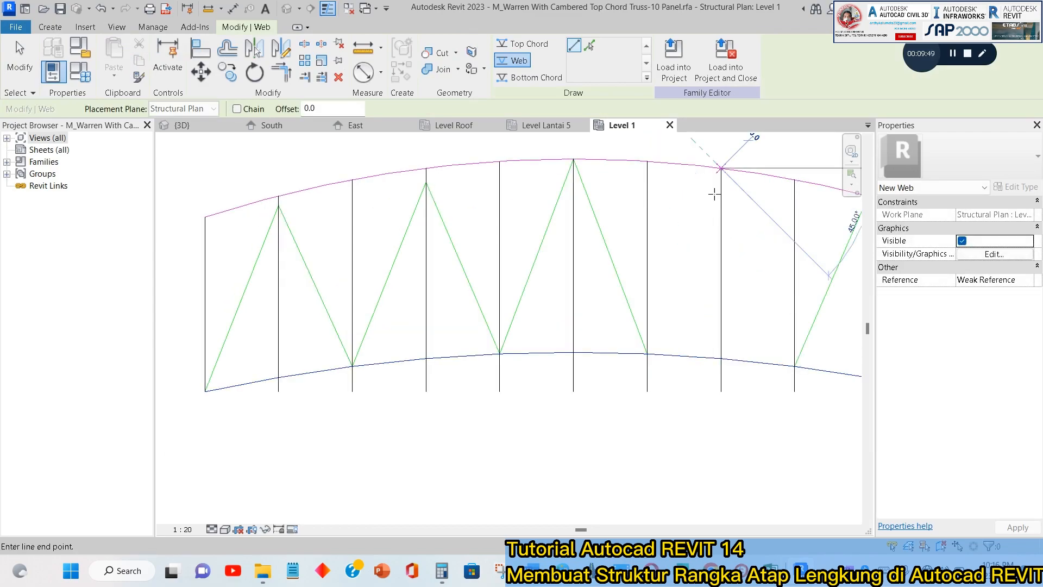
key(Escape)
scroll(655, 356, up, 3)
click(635, 352)
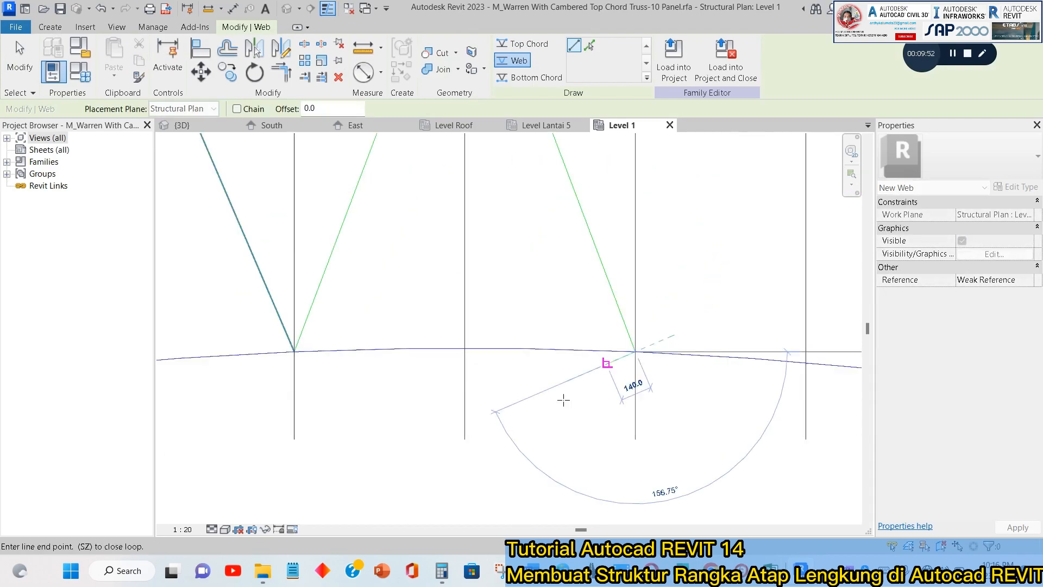
scroll(692, 296, down, 3)
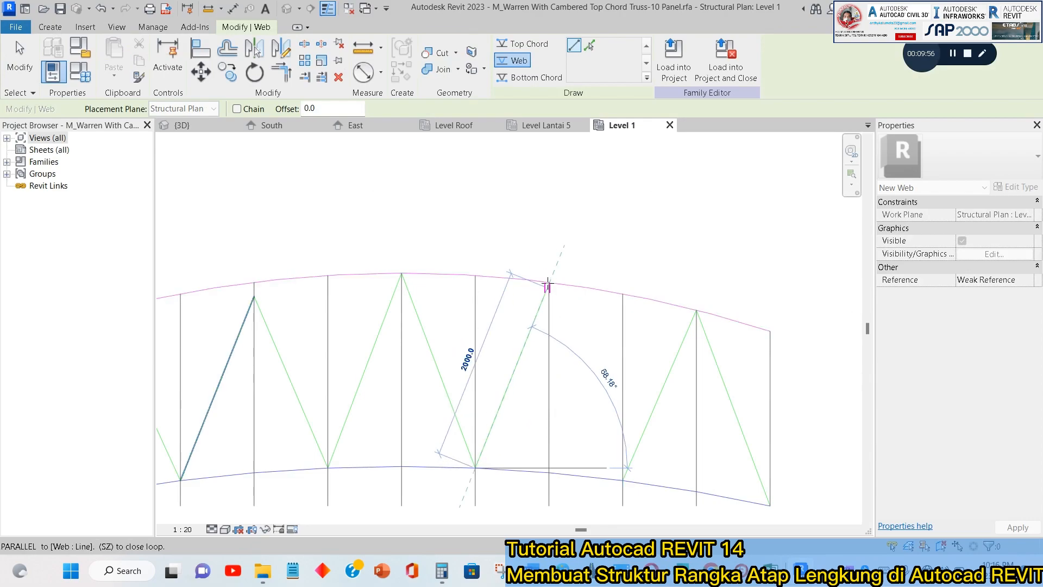
scroll(548, 287, up, 3)
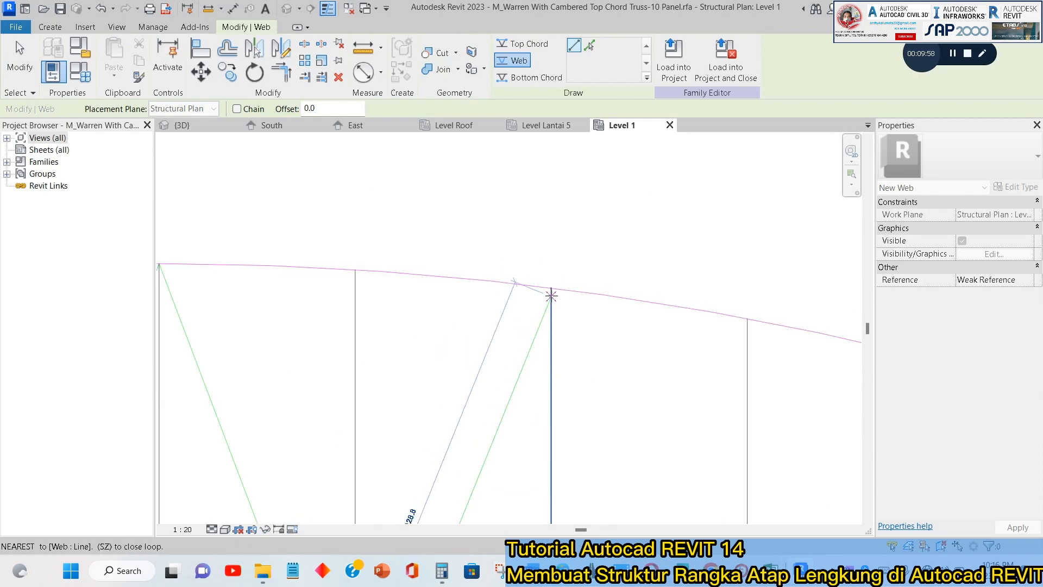
click(551, 287)
scroll(559, 233, down, 3)
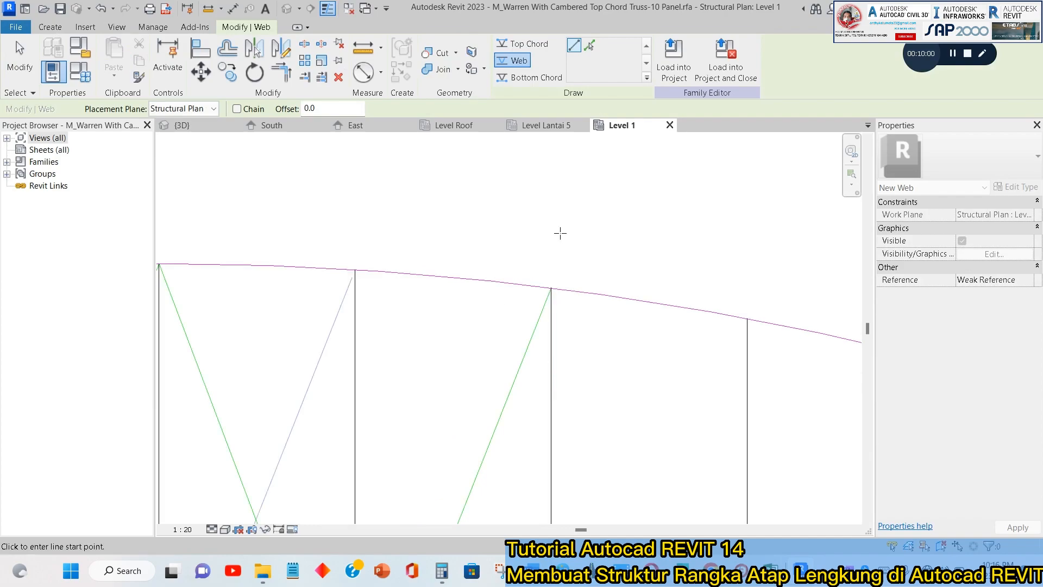
Draw a web diagonal from the top chord arc at the eighth vertical down to the bottom chord arc at the ninth vertical.
click(555, 260)
scroll(542, 229, down, 2)
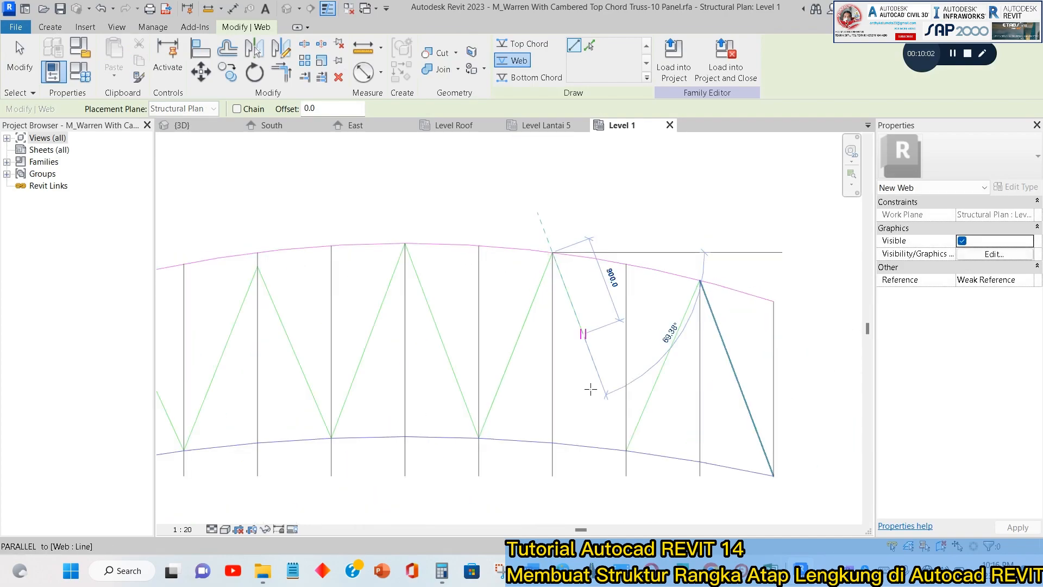
click(627, 452)
scroll(628, 451, up, 5)
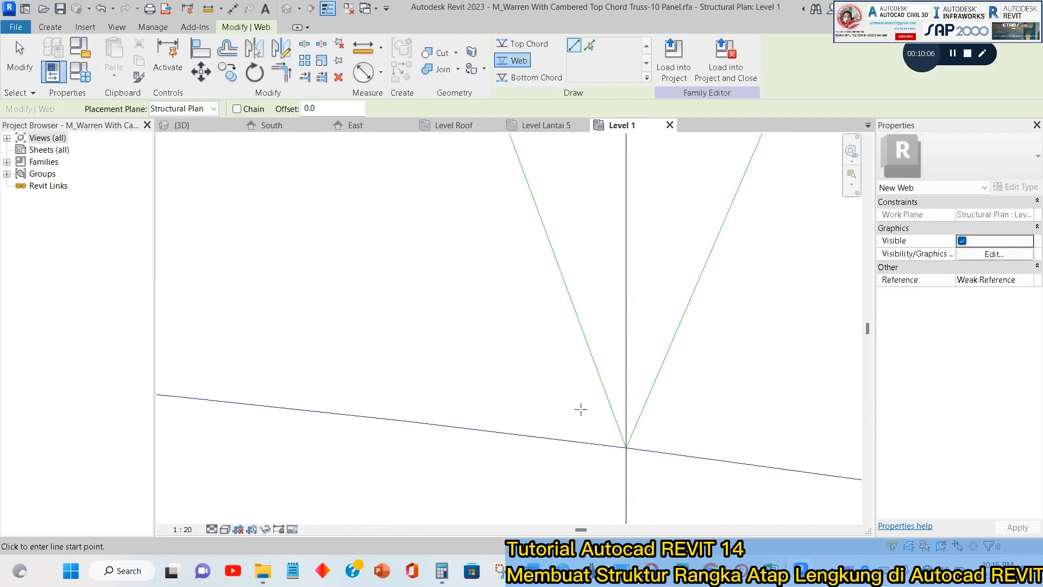
scroll(580, 410, down, 5)
key(Escape)
key(Escape)
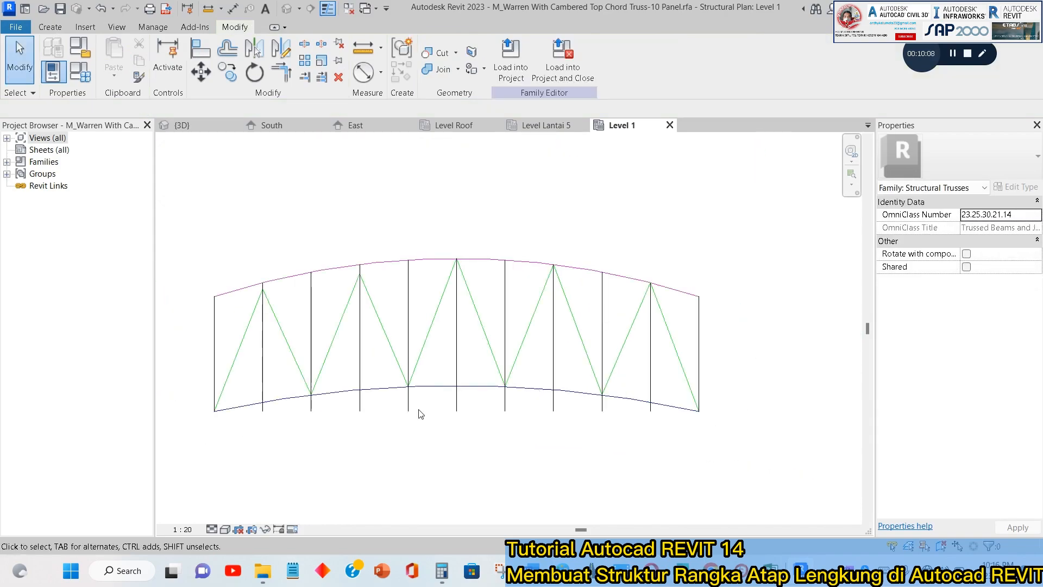
Delete the four diagonal web lines between the first and fifth verticals on the truss's left half.
scroll(344, 279, up, 5)
click(356, 310)
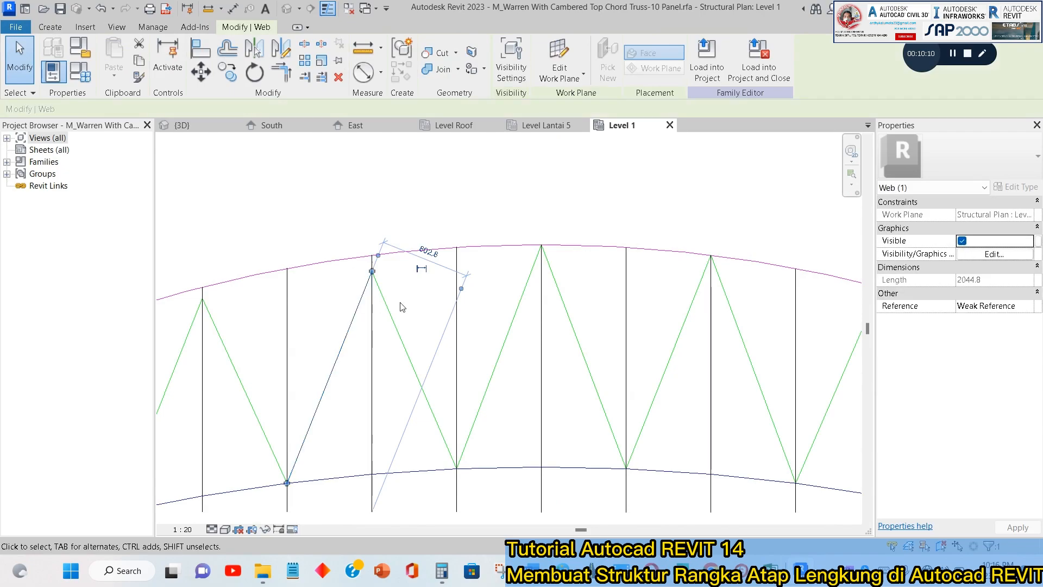
key(Delete)
click(403, 342)
key(Delete)
middle_drag(372, 361, 479, 303)
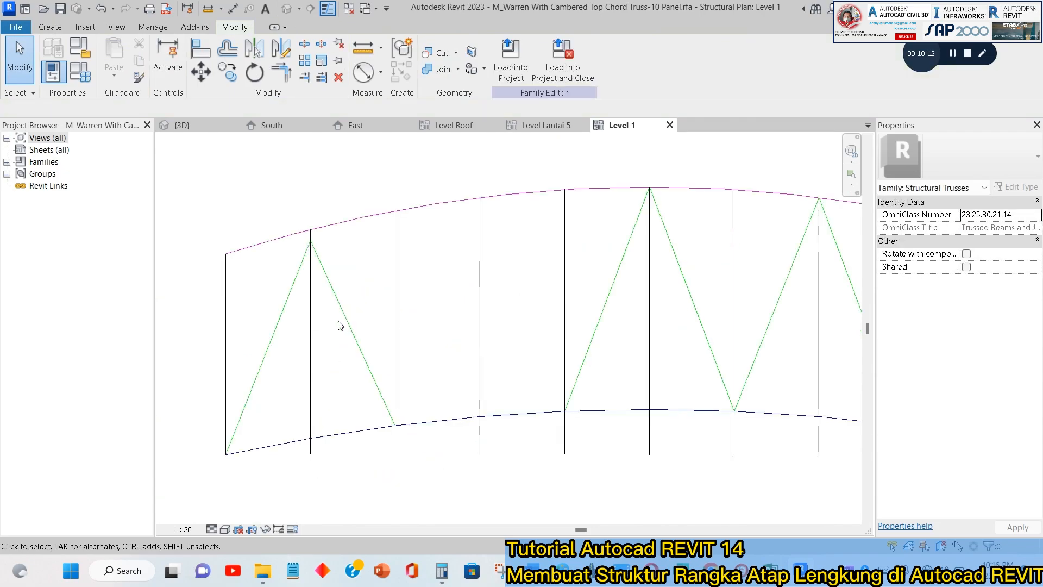
click(344, 314)
key(Delete)
click(303, 273)
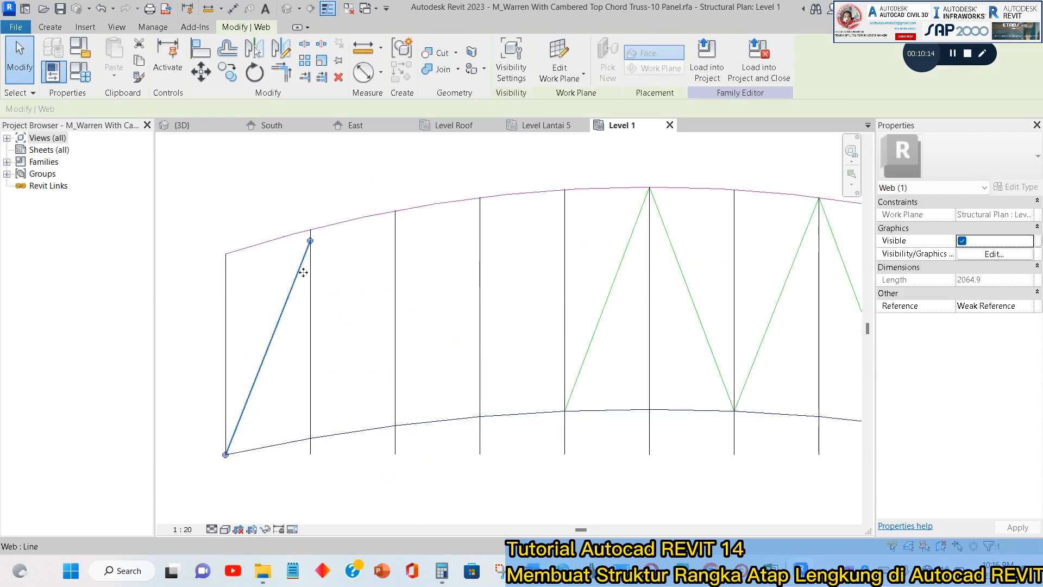
key(Delete)
Draw web diagonals from the truss's lower-left corner up to the second vertical's top and down to the bottom chord at the third vertical.
click(50, 27)
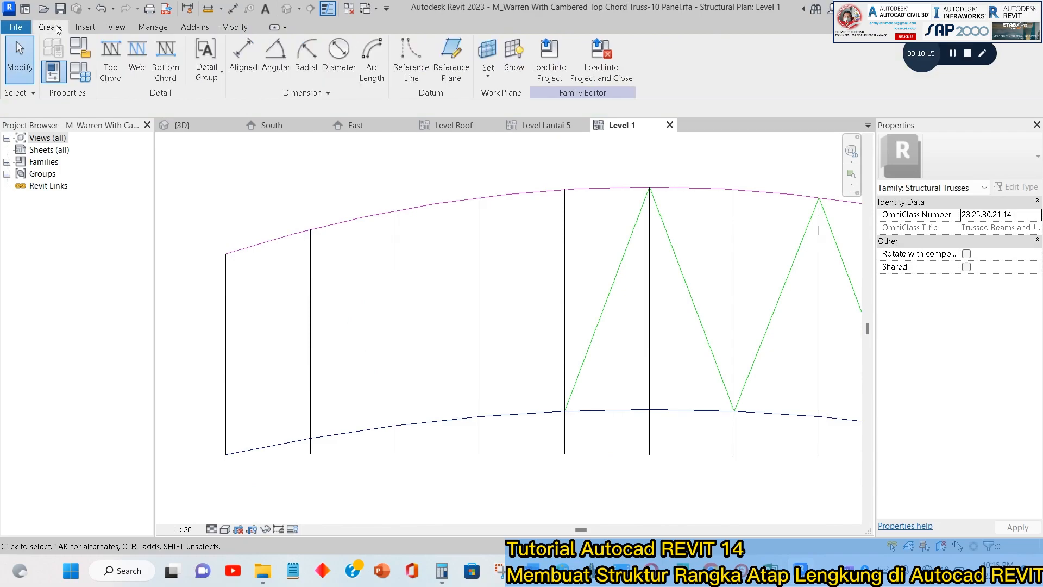
click(132, 57)
click(226, 454)
scroll(308, 234, up, 3)
click(329, 209)
scroll(344, 192, down, 2)
click(336, 200)
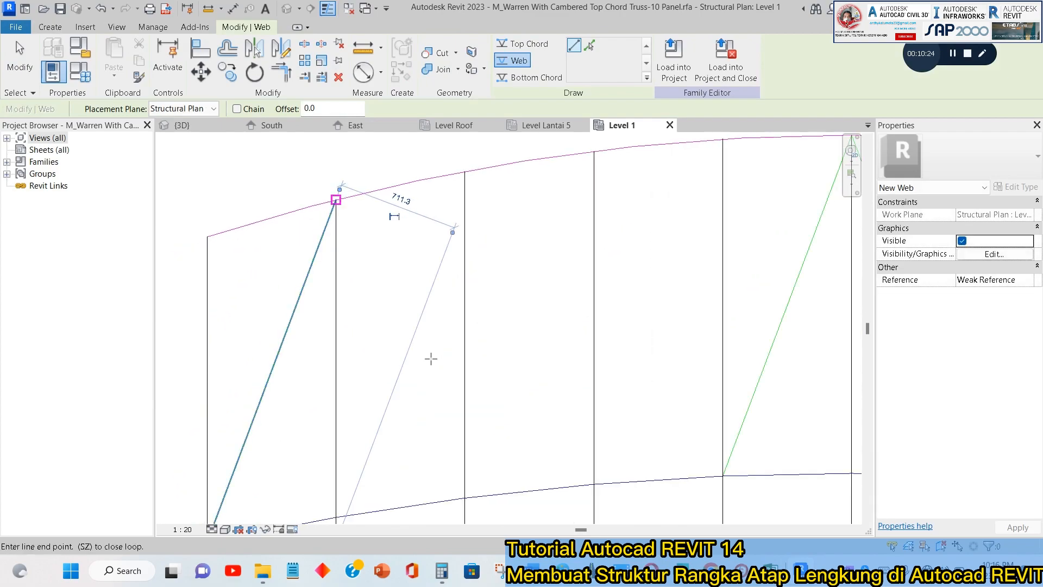
click(465, 497)
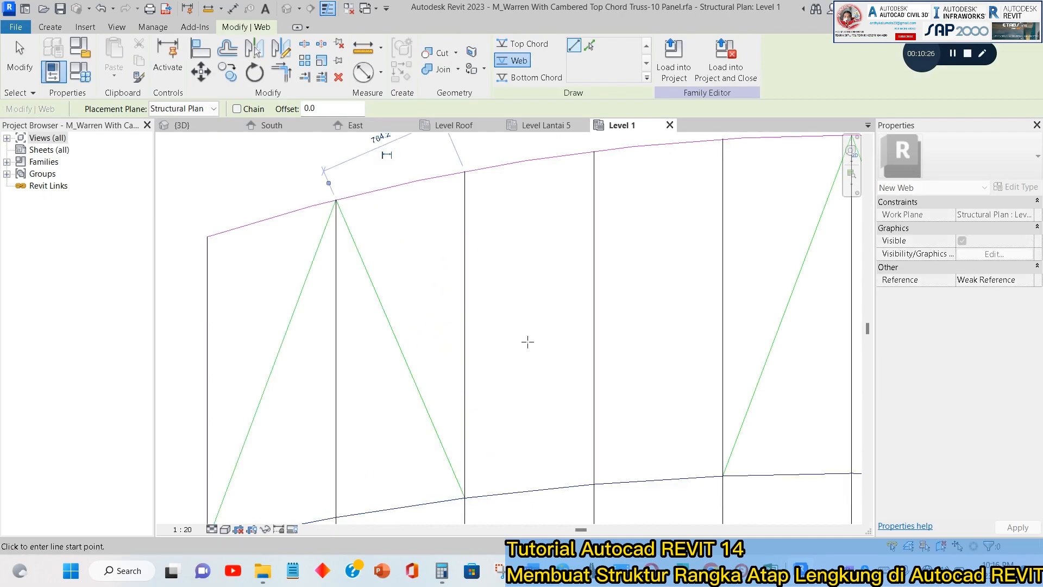
Draw a web diagonal from the bottom chord arc at the third vertical up to the fourth vertical's top end.
click(594, 153)
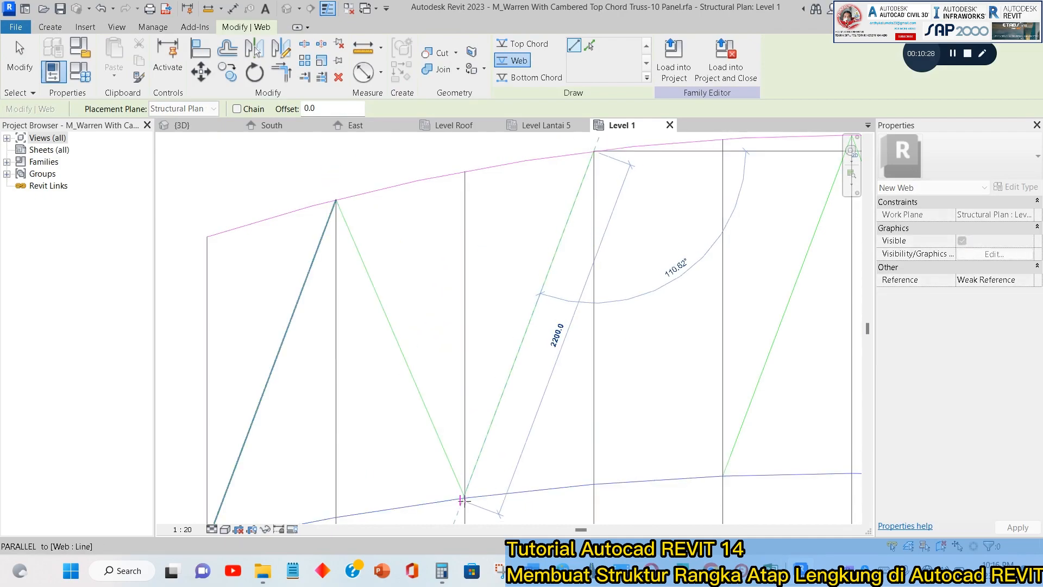
scroll(464, 497, up, 3)
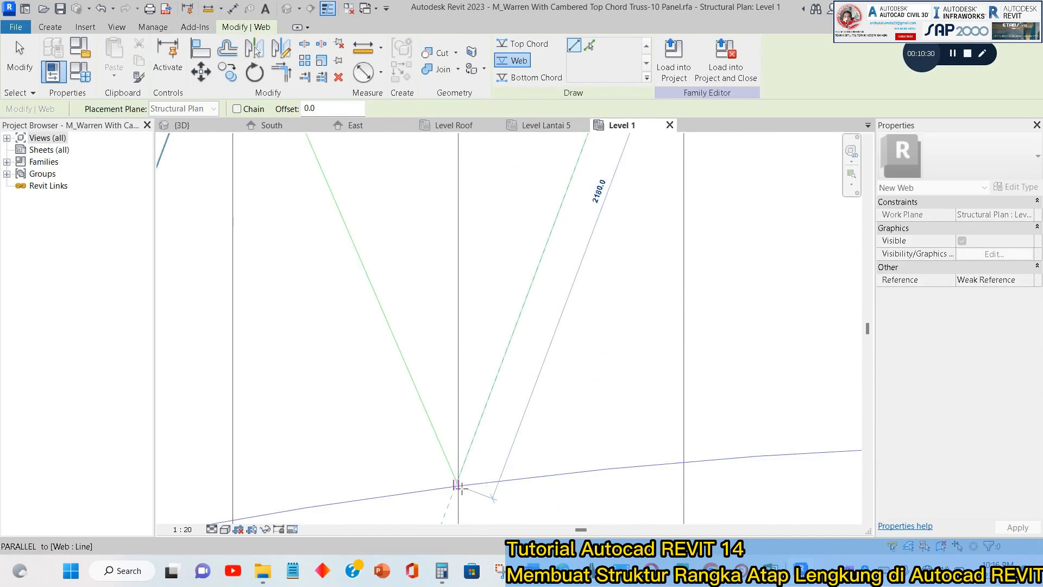
click(459, 486)
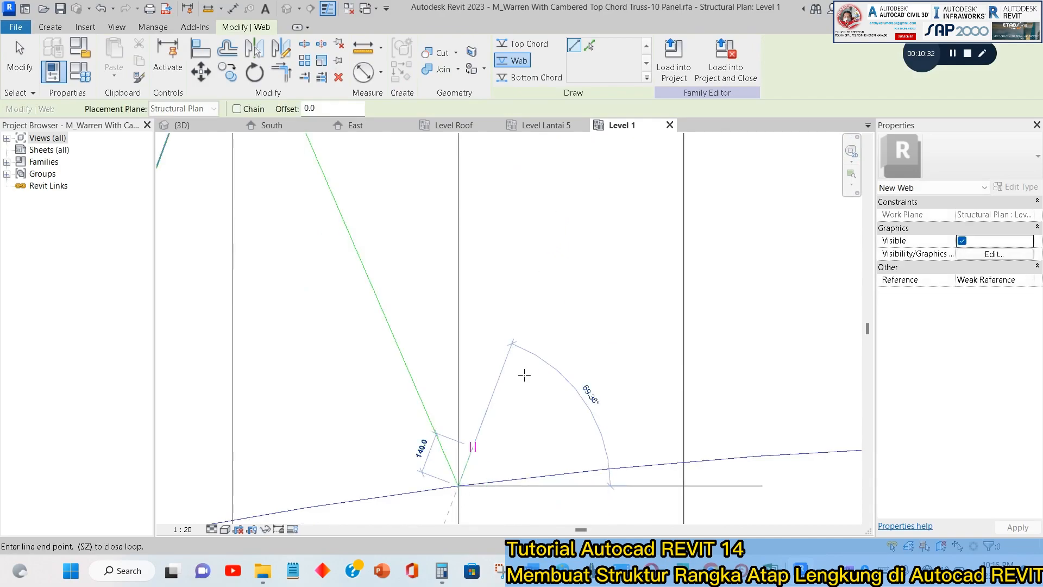
scroll(524, 375, down, 3)
scroll(487, 412, up, 1)
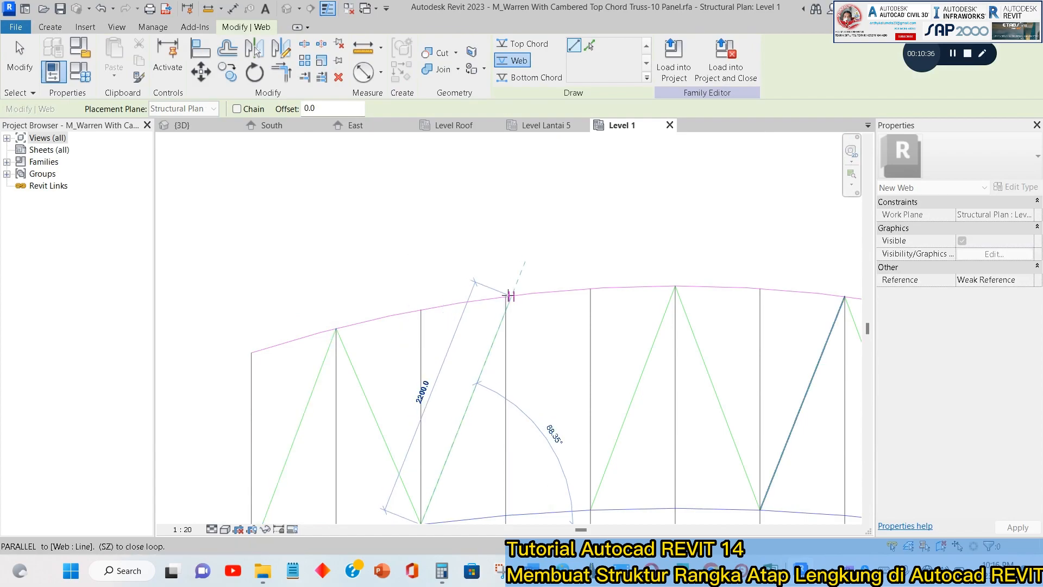
scroll(496, 292, up, 2)
scroll(504, 299, up, 2)
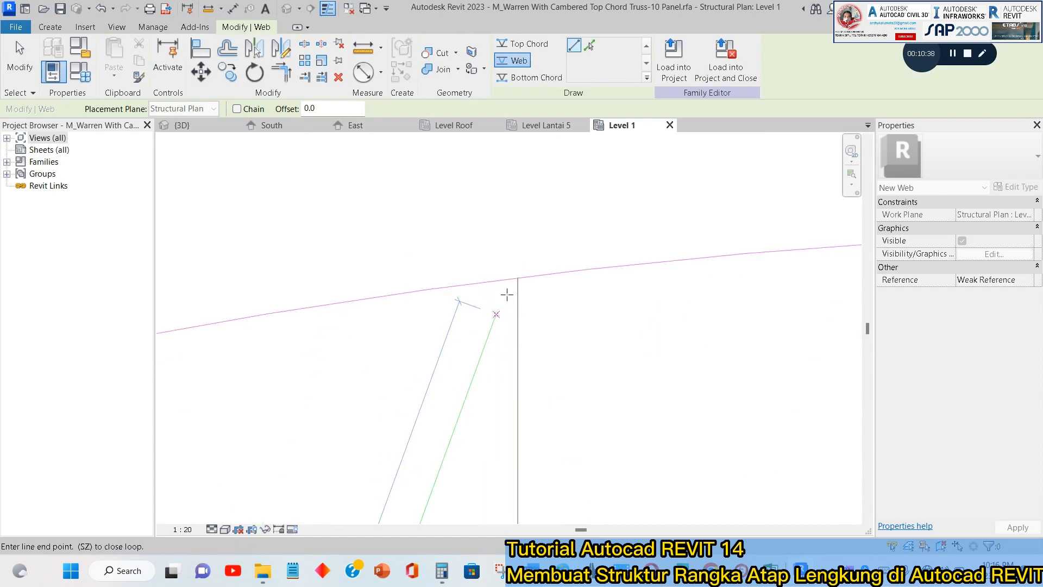
click(528, 263)
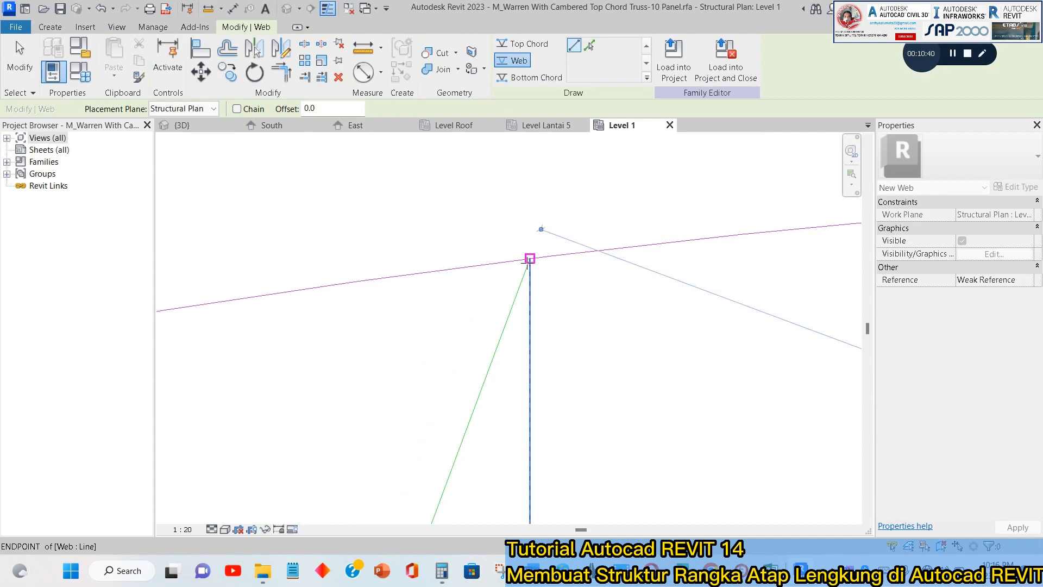
Draw a web diagonal from the fourth vertical's top end down to the existing diagonal's lower end at the fifth vertical.
scroll(464, 201, down, 2)
click(496, 231)
scroll(496, 230, down, 3)
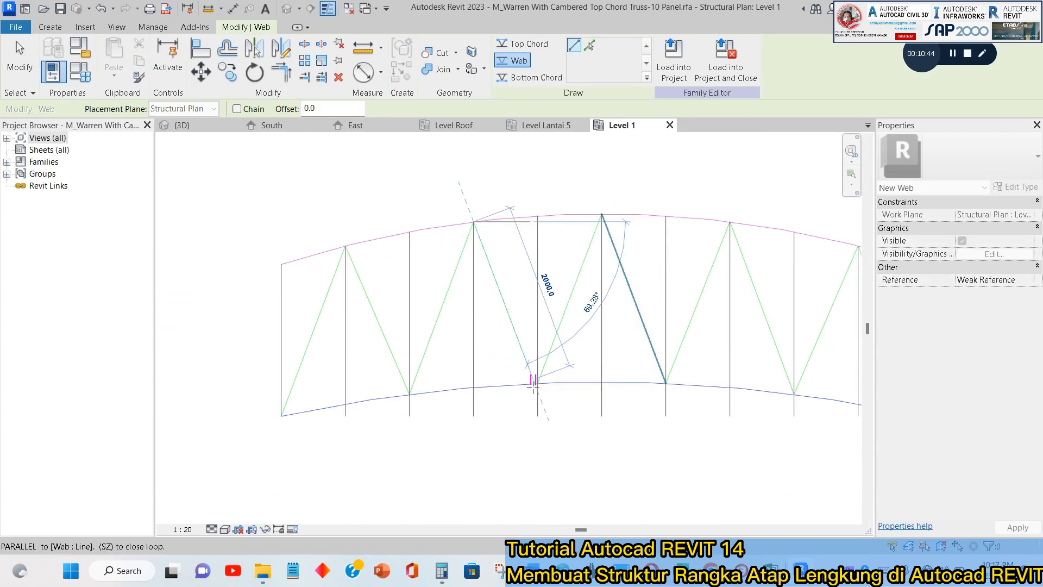
scroll(534, 380, up, 3)
scroll(539, 384, up, 2)
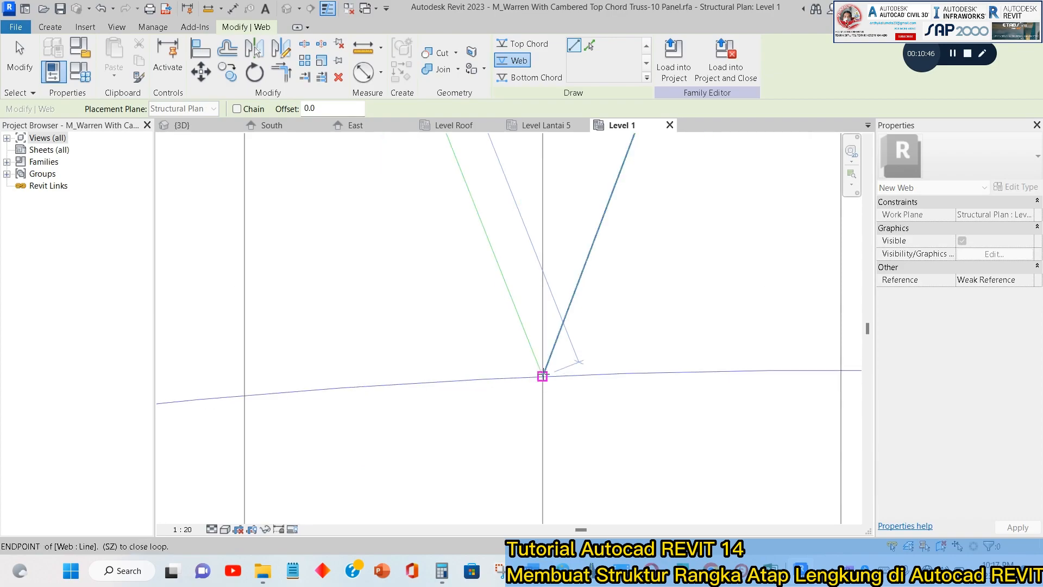
click(542, 377)
scroll(482, 326, down, 5)
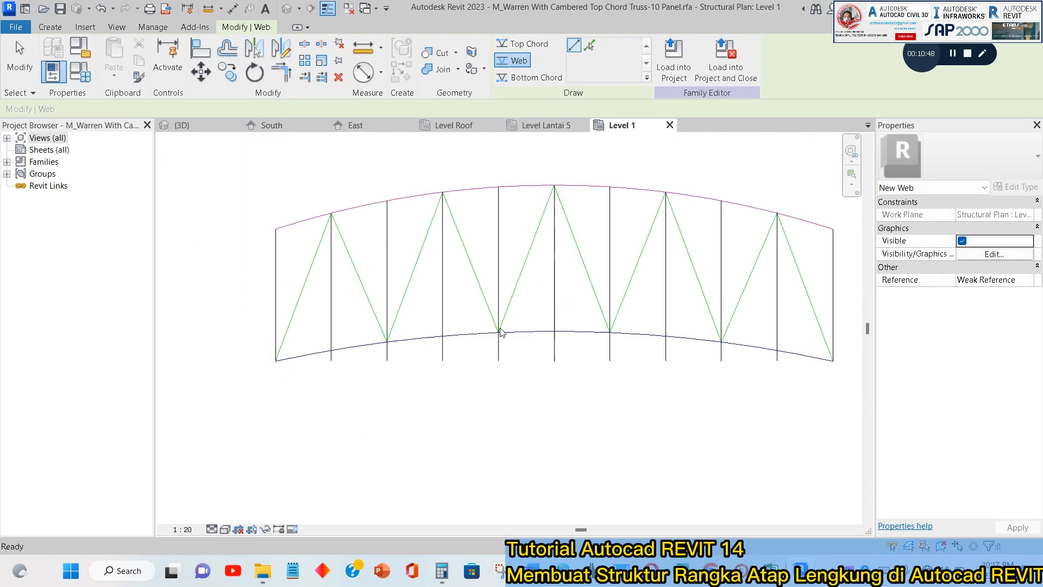
key(Escape)
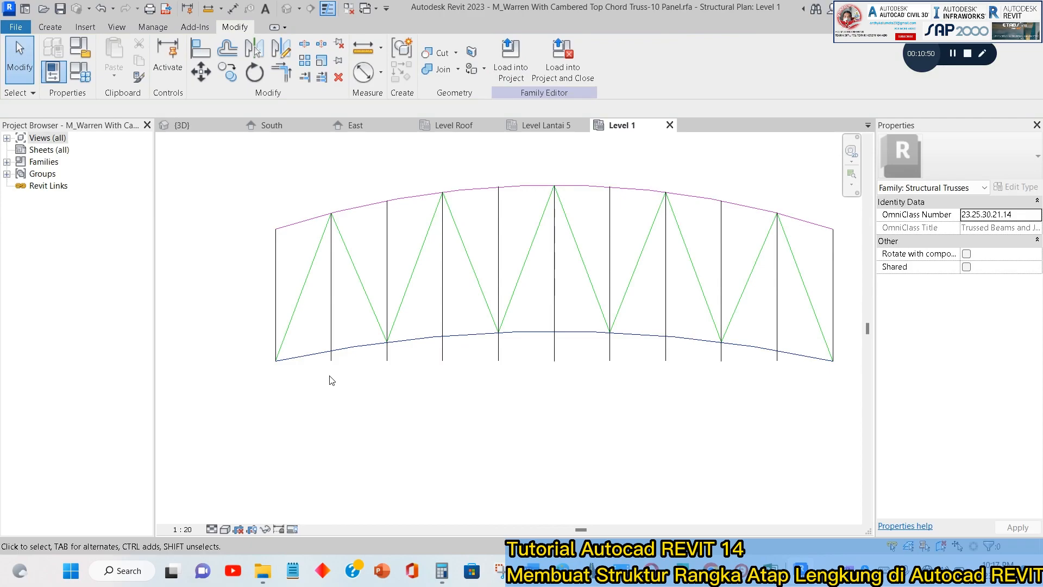
Shorten the second vertical by moving its lower end up to the bottom chord arc.
scroll(332, 380, up, 2)
click(333, 352)
scroll(332, 357, up, 2)
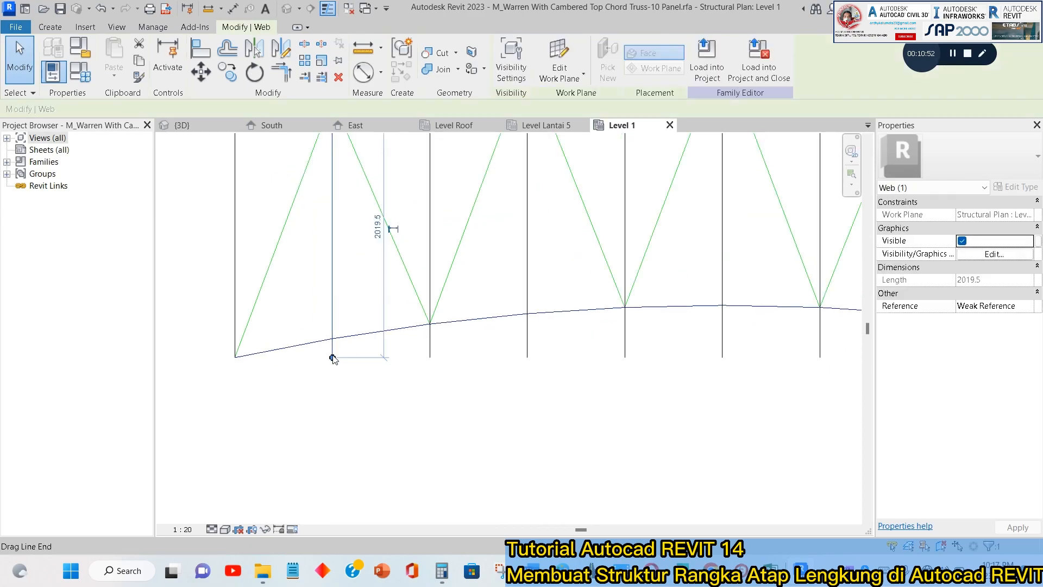
drag(332, 357, 333, 338)
Try to move the third vertical's lower end up to its intersection with the bottom chord arc.
click(428, 365)
click(429, 356)
drag(429, 356, 430, 324)
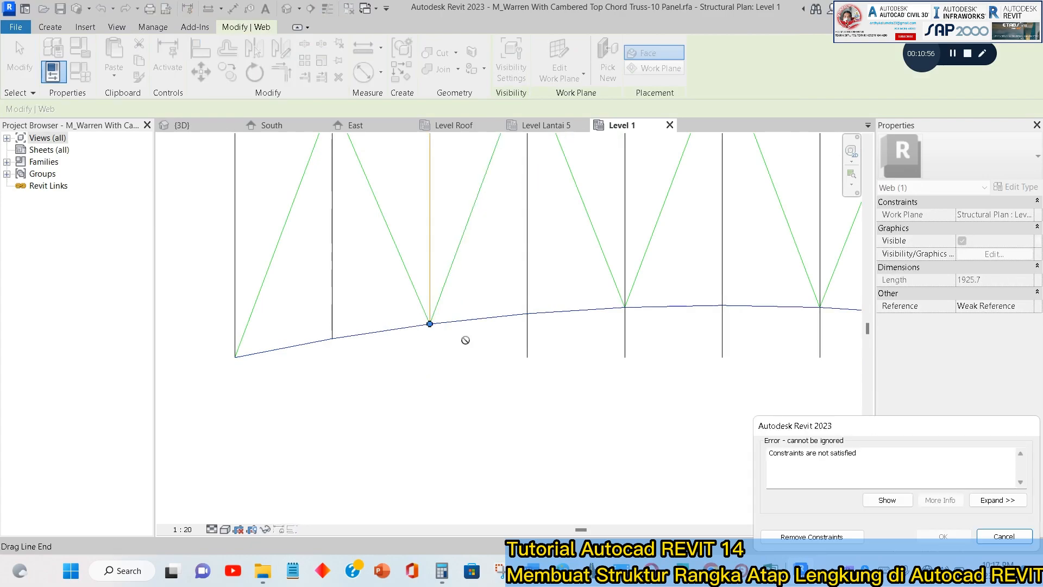
key(Escape)
Delete the third through tenth vertical web lines, keeping the second vertical and both end verticals.
scroll(435, 348, down, 2)
click(428, 245)
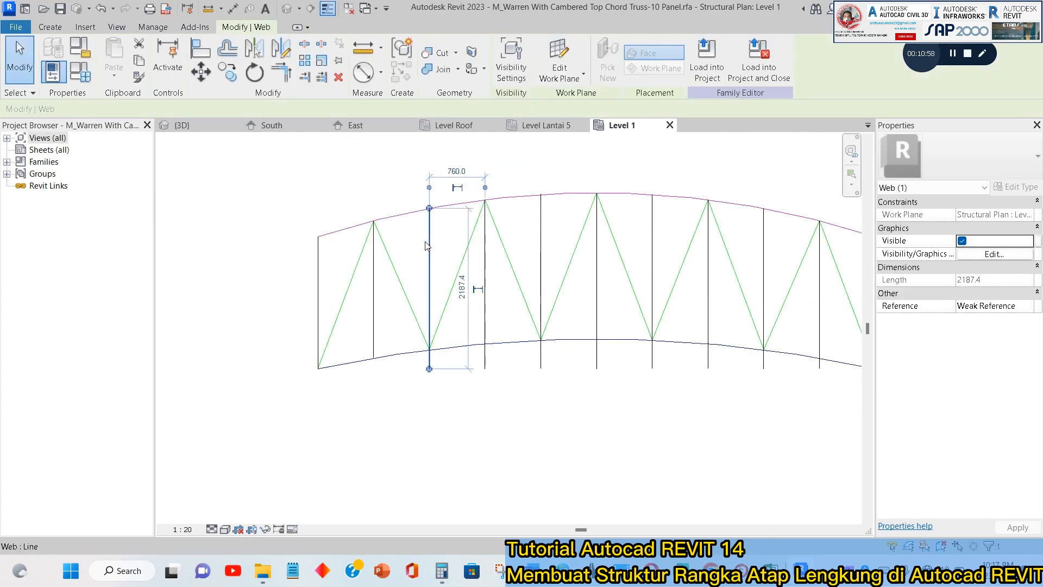
key(Delete)
click(485, 272)
key(Delete)
click(542, 245)
key(Delete)
click(597, 279)
key(Delete)
click(652, 249)
key(Delete)
middle_drag(654, 252, 562, 257)
click(616, 295)
key(Delete)
click(672, 287)
key(Delete)
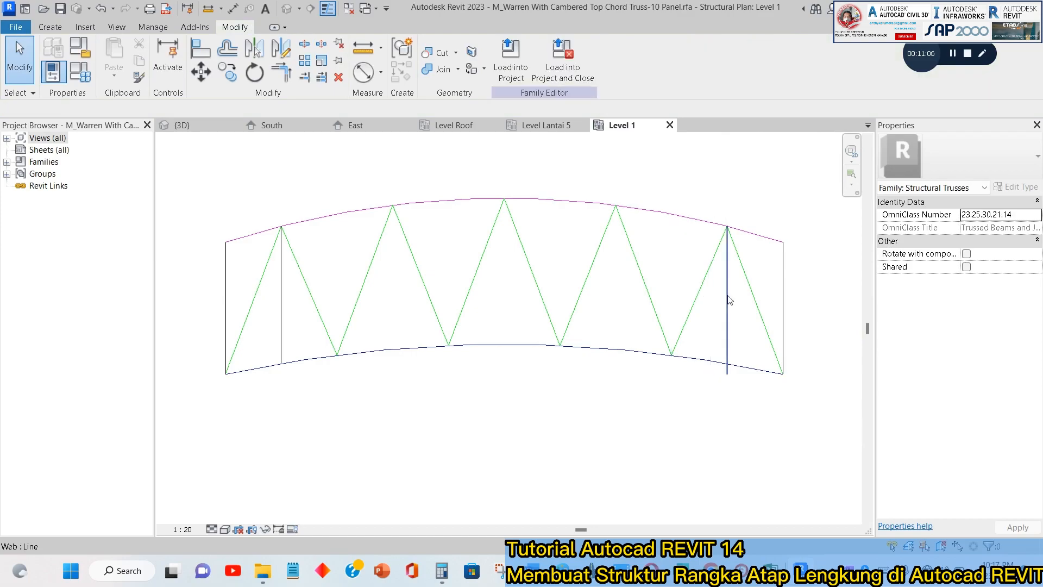
click(728, 301)
key(Delete)
Draw vertical web lines between the two chord arcs at the third, fifth and sixth (centre) panel points.
click(62, 31)
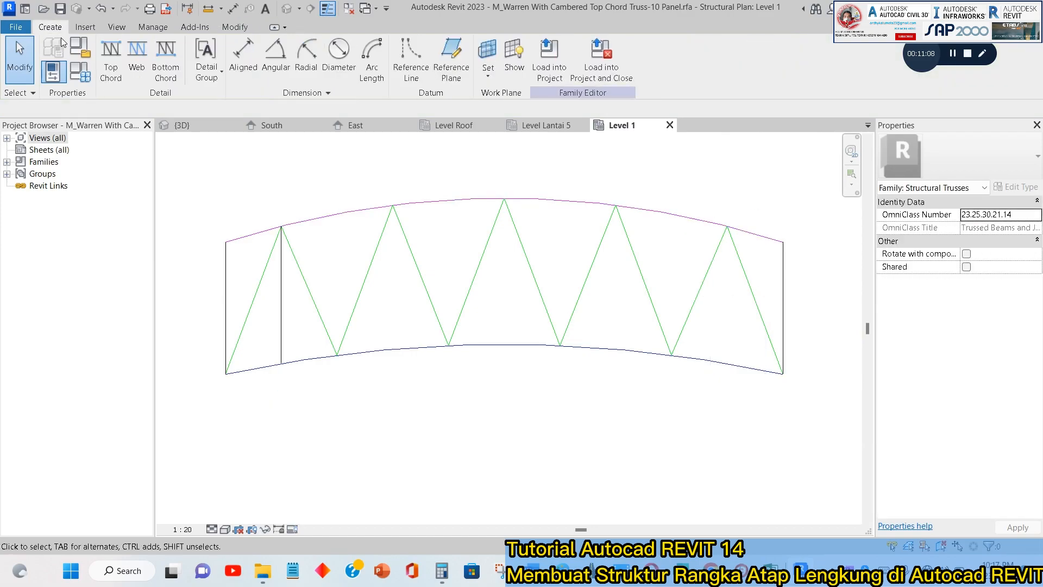
click(137, 55)
click(337, 354)
click(337, 216)
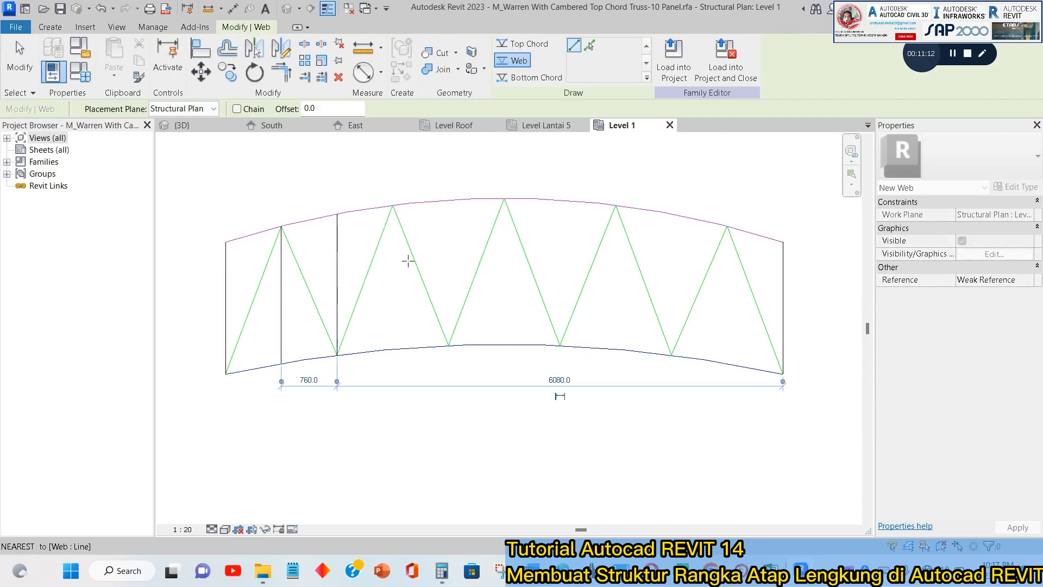
click(448, 345)
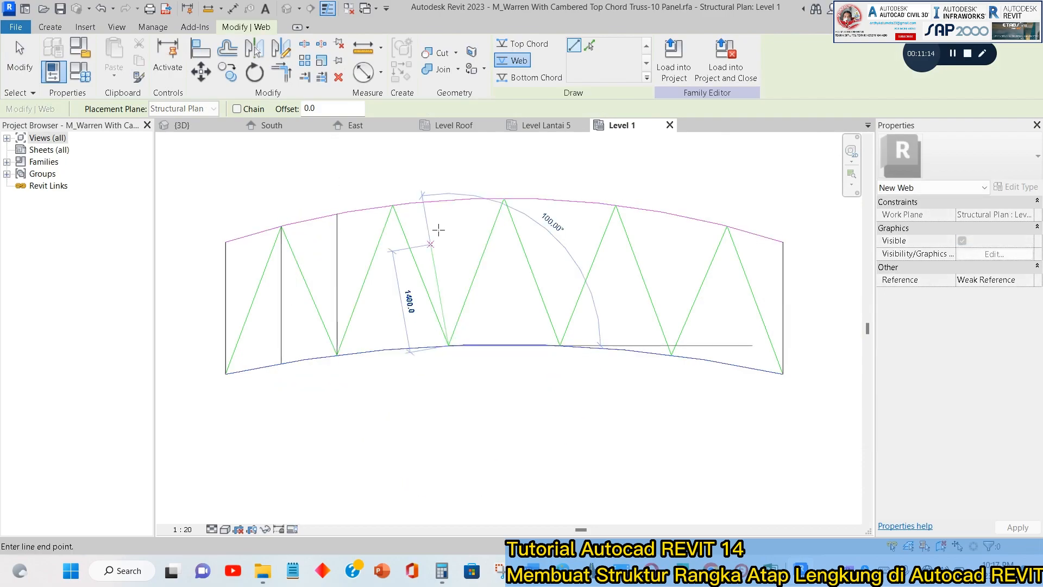
click(448, 201)
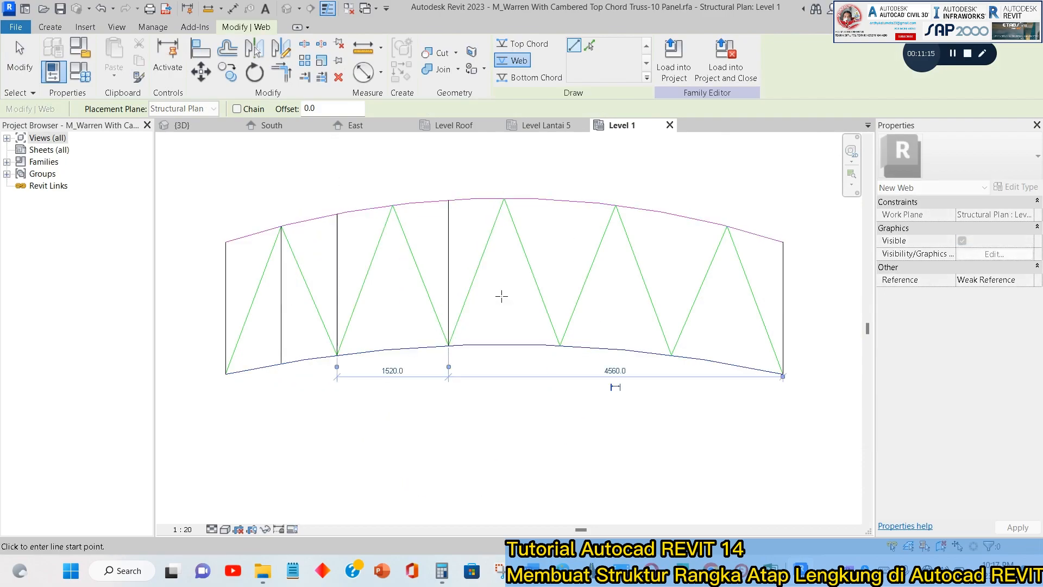
click(505, 199)
click(504, 344)
Draw vertical web lines between the chord arcs at the seventh, eighth, ninth and tenth panel points.
click(560, 345)
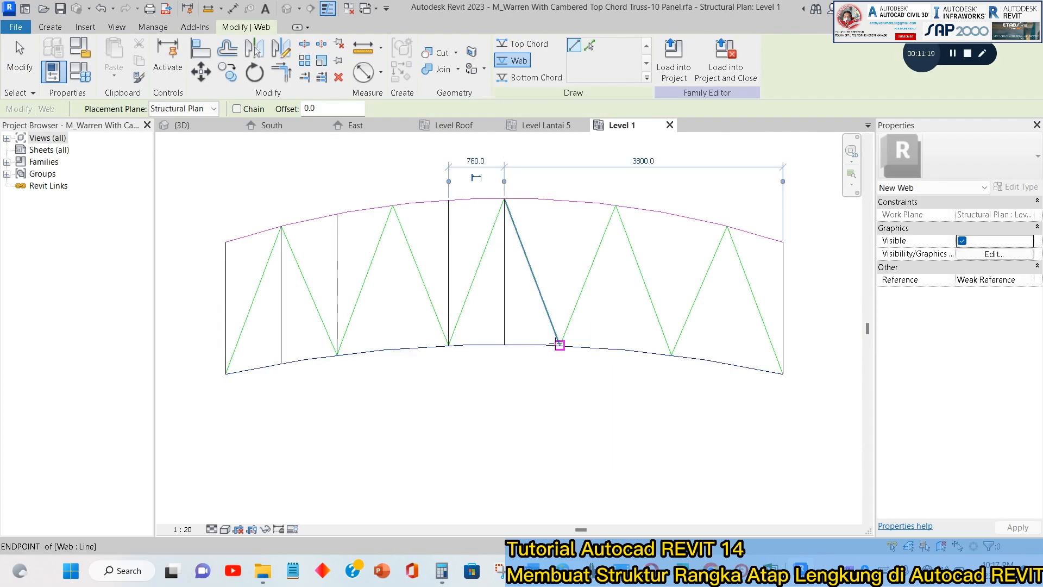
click(561, 200)
click(616, 206)
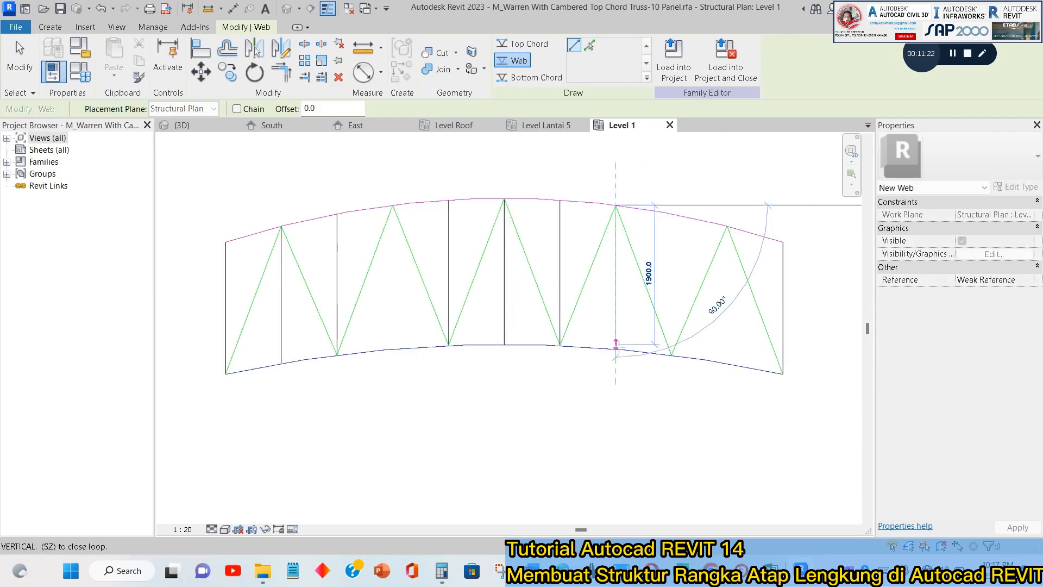
click(672, 354)
click(671, 354)
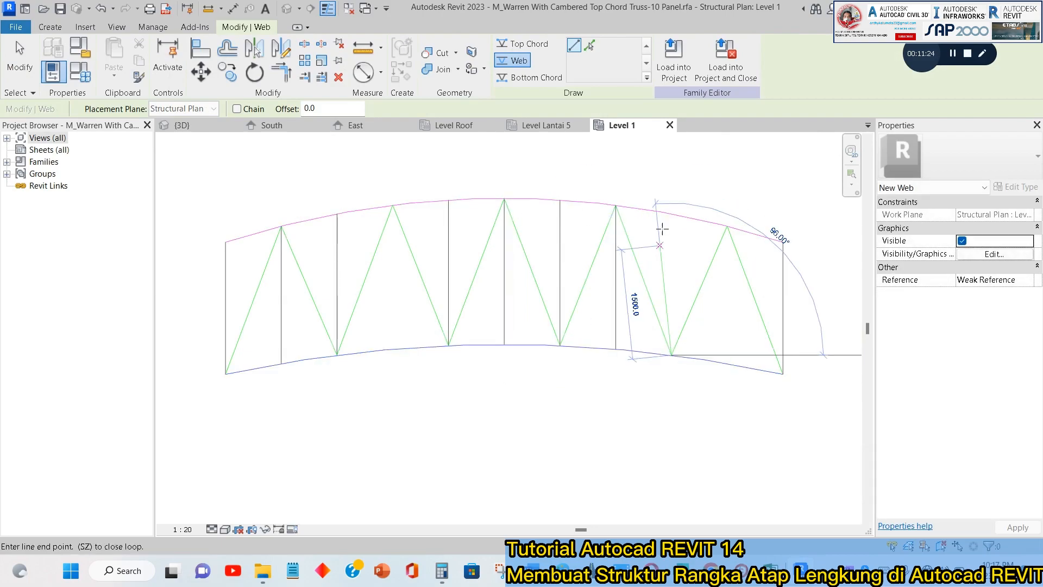
click(671, 214)
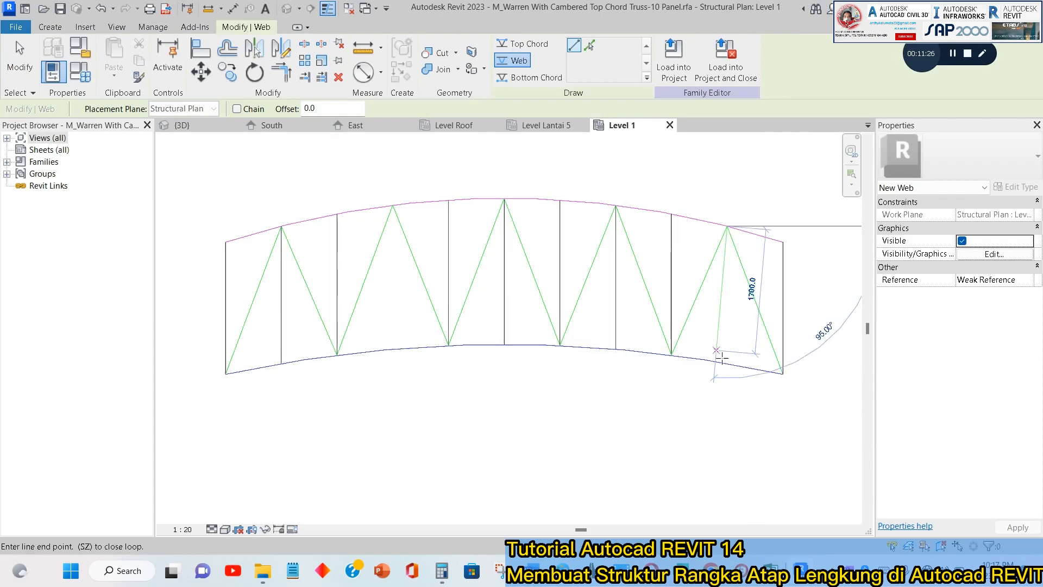
click(728, 227)
click(728, 227)
click(727, 362)
key(Escape)
key(Escape)
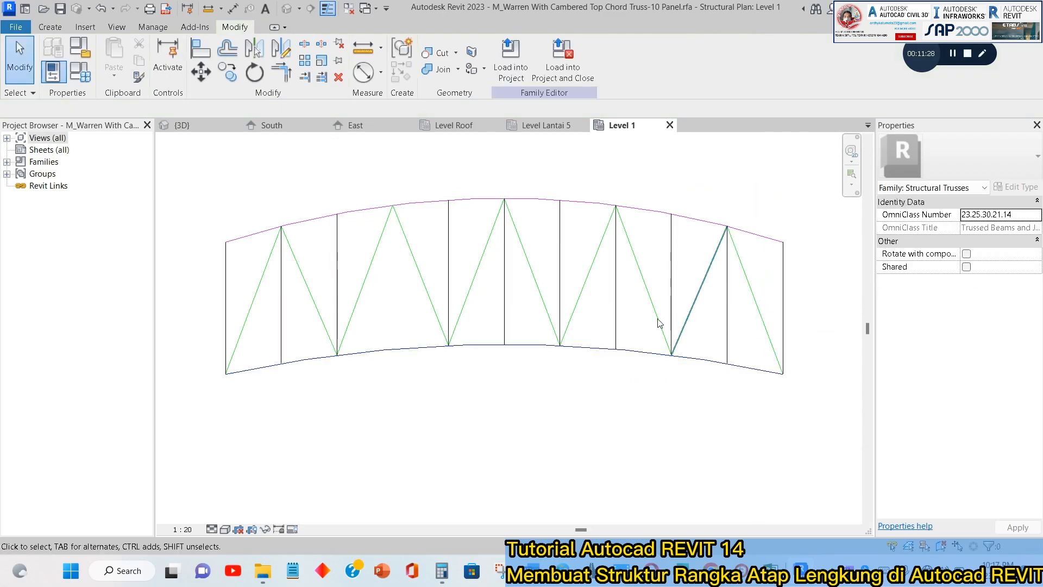
Draw the missing fourth vertical web line from the diagonals' apex on the top chord down to the bottom chord arc.
scroll(659, 319, down, 2)
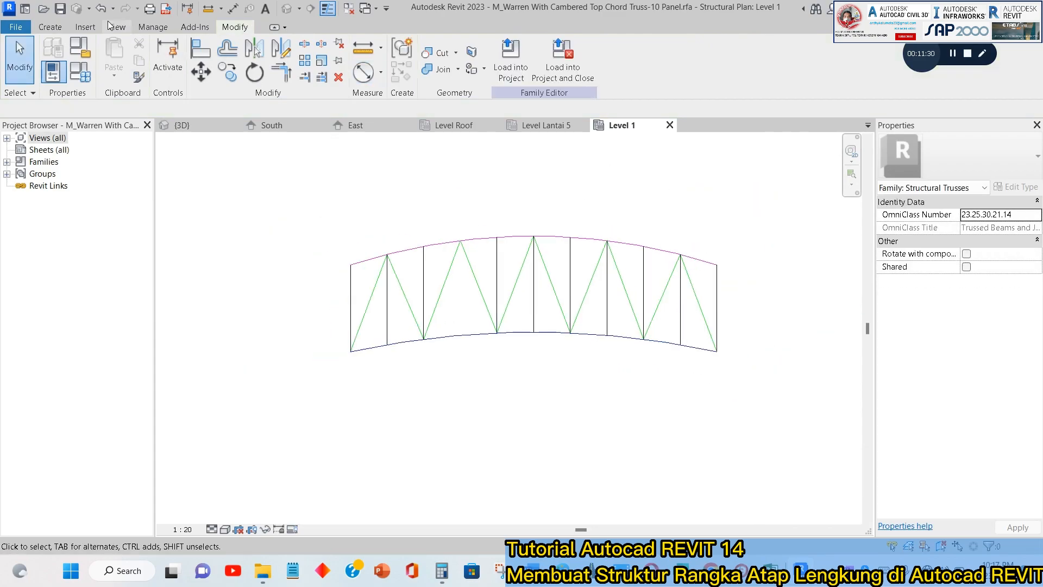
click(53, 28)
click(137, 61)
scroll(455, 259, up, 2)
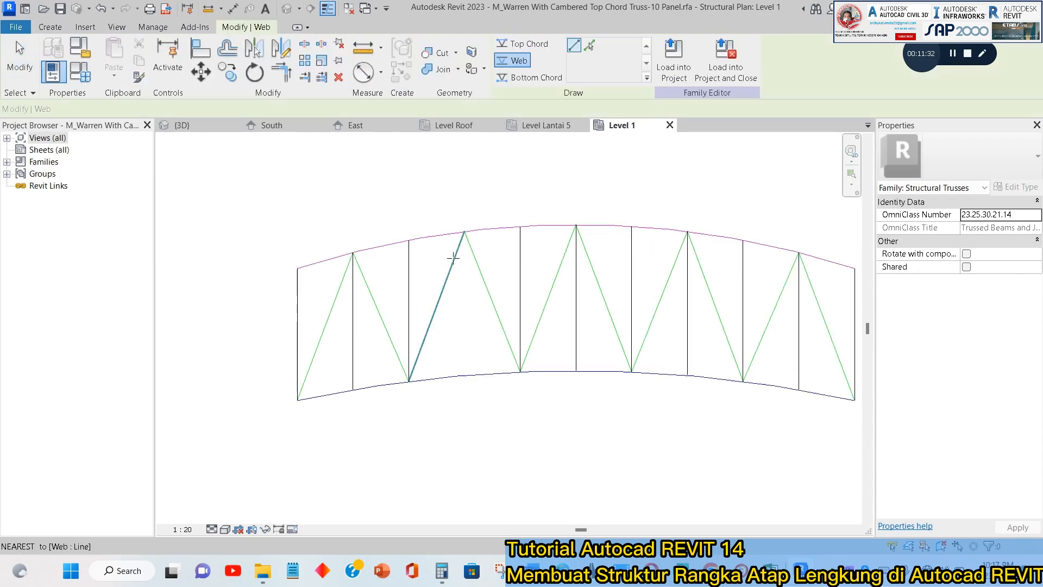
click(468, 223)
click(468, 413)
key(Escape)
key(Escape)
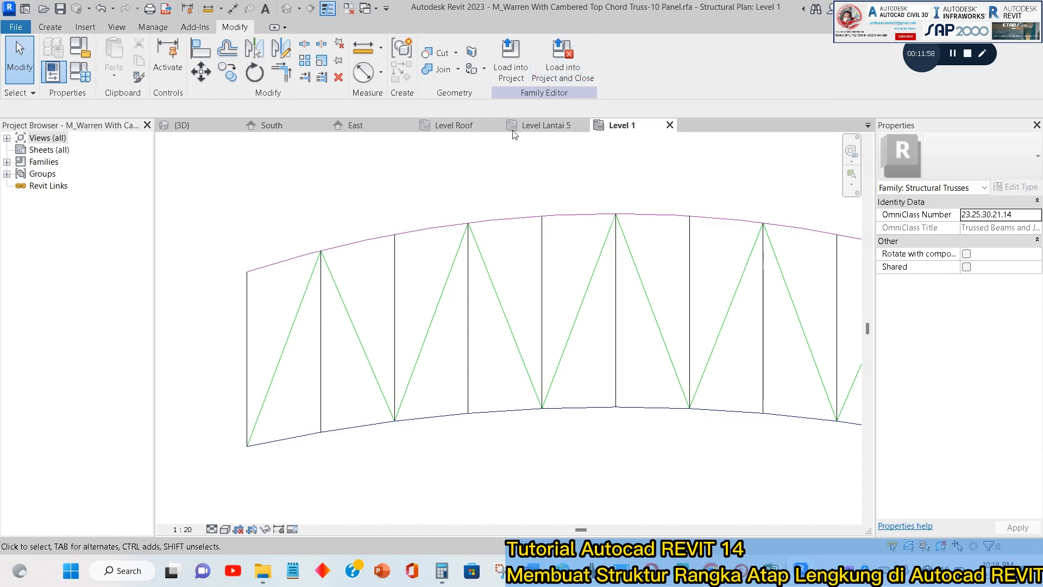
Try loading the truss family into the project, overwriting the existing version and its parameter values and deleting the failing trusses, and undo it.
click(523, 63)
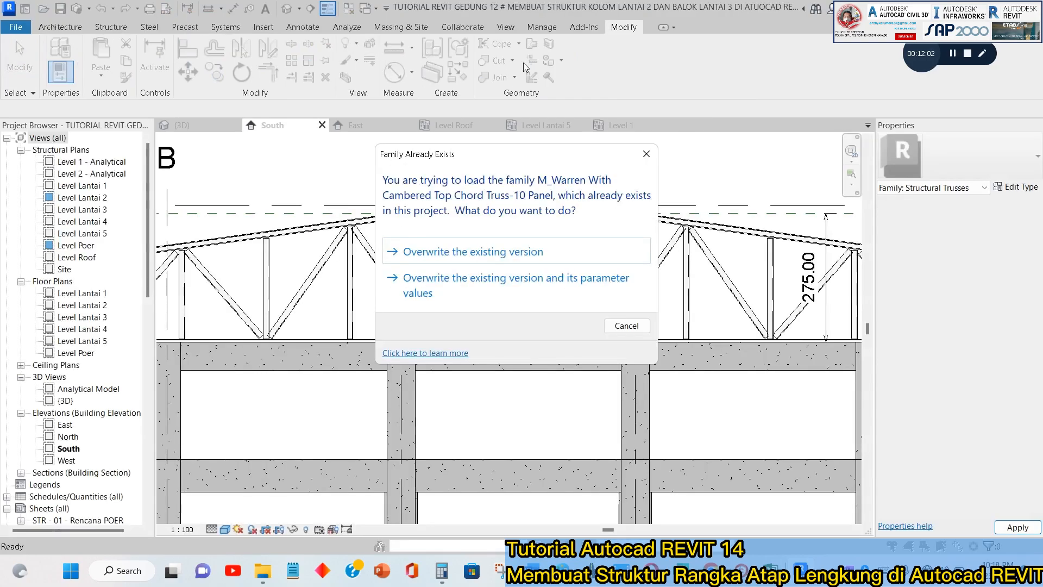
drag(476, 158, 237, 36)
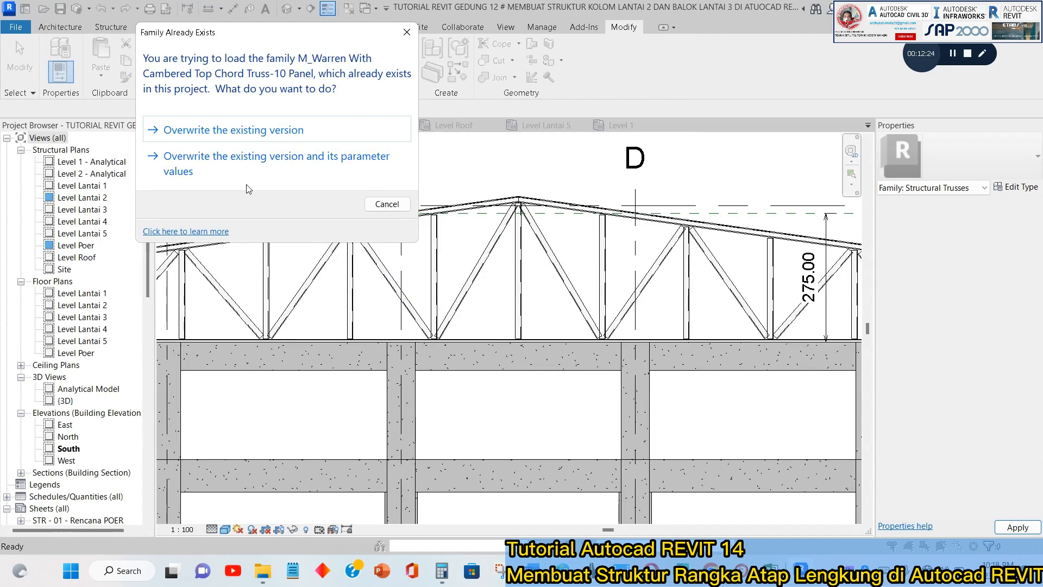
click(239, 167)
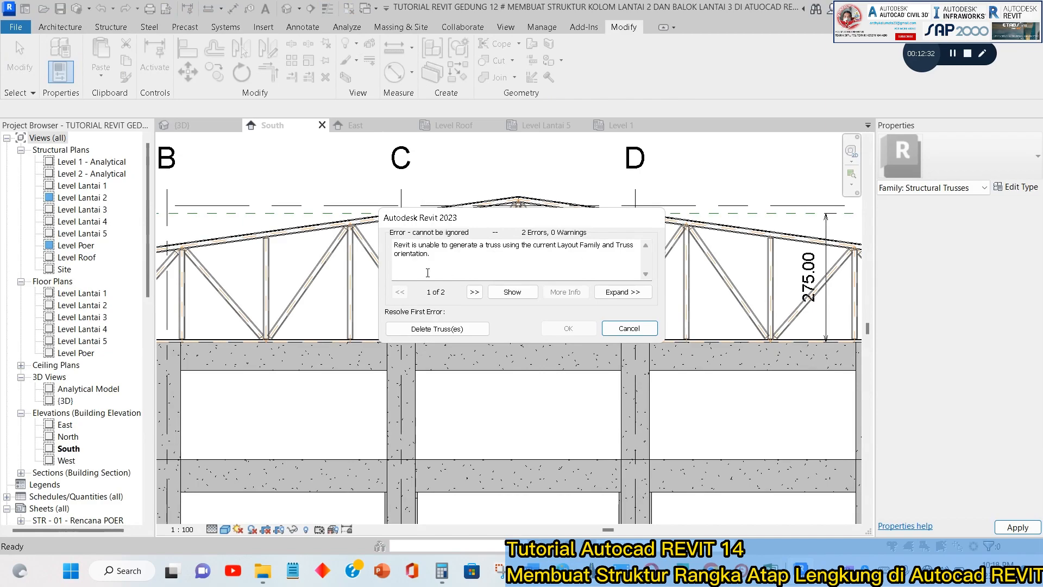
click(471, 294)
click(400, 294)
click(472, 326)
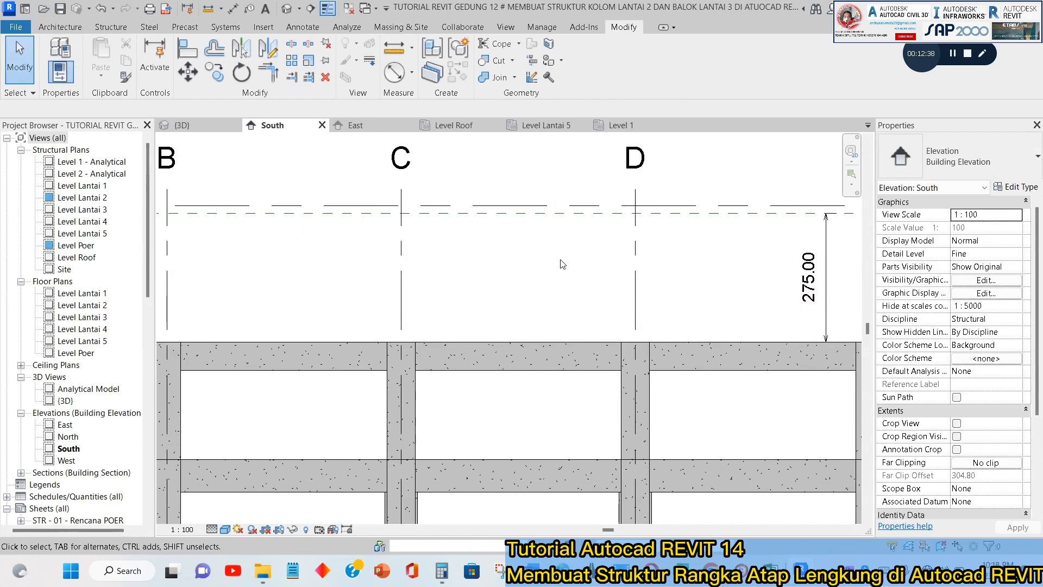
scroll(562, 261, down, 5)
key(ctrl+z)
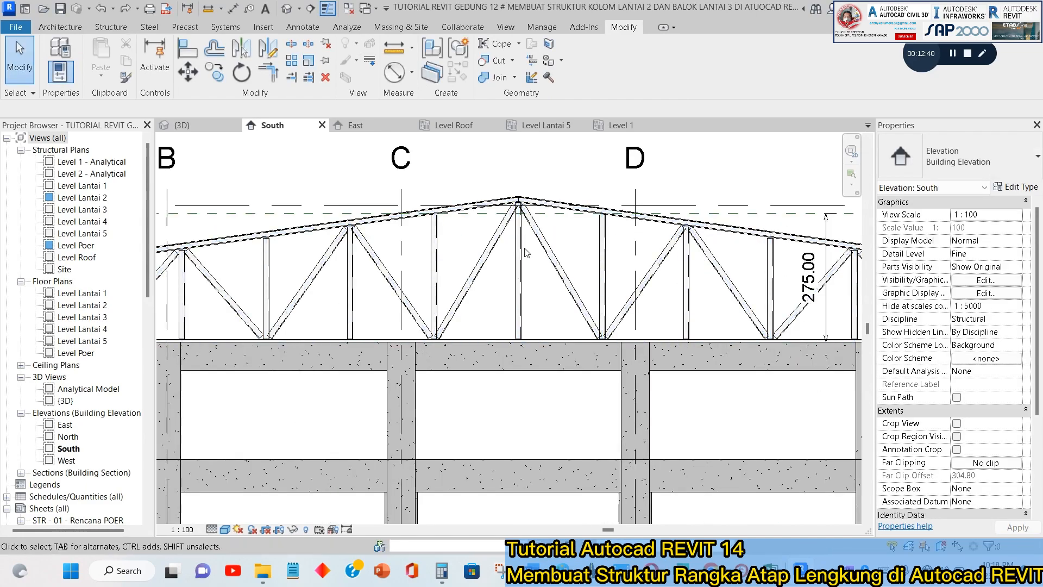
Delete the 10-panel cambered Warren truss above Level Lantai 5 in the south elevation.
scroll(525, 253, down, 5)
scroll(671, 260, up, 5)
scroll(560, 273, down, 4)
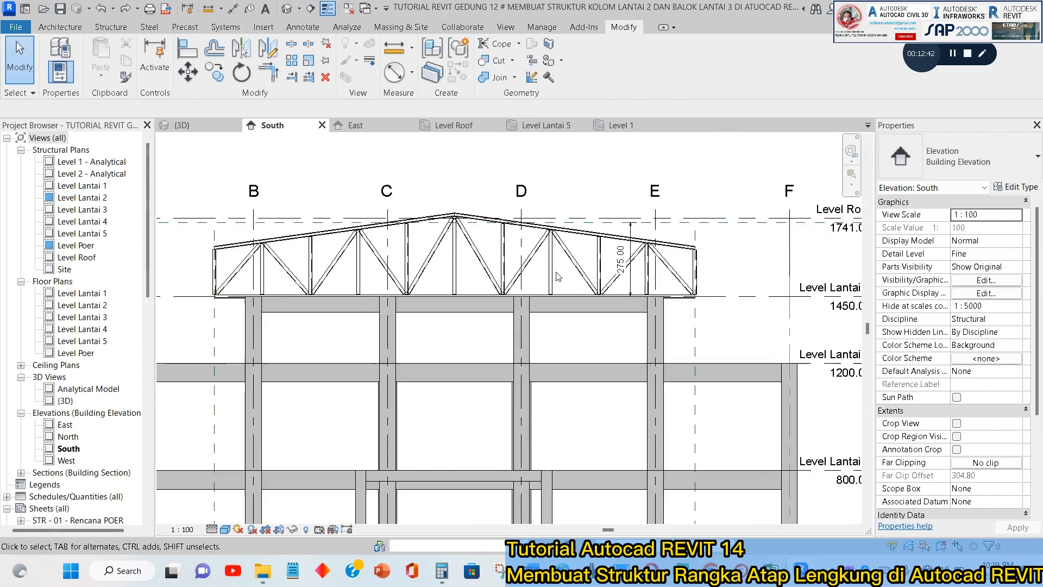
click(476, 265)
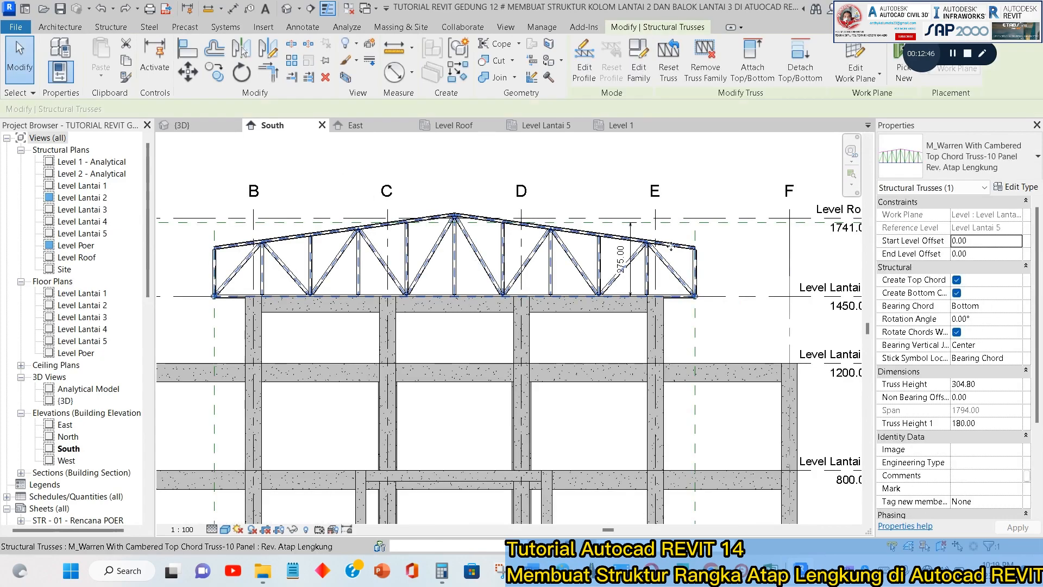
key(Delete)
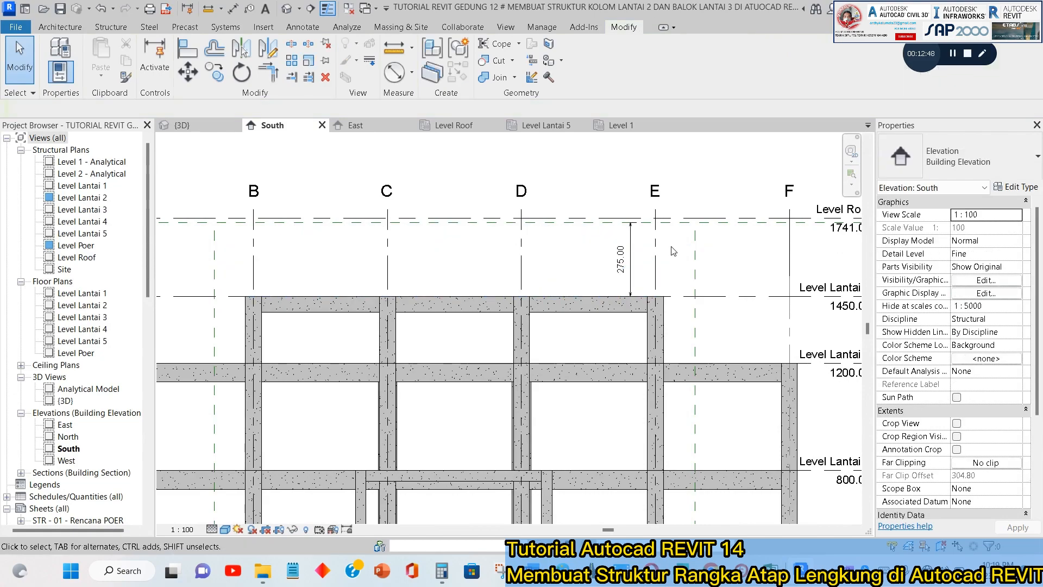
Start a new family and select the English folder among the family templates.
click(12, 27)
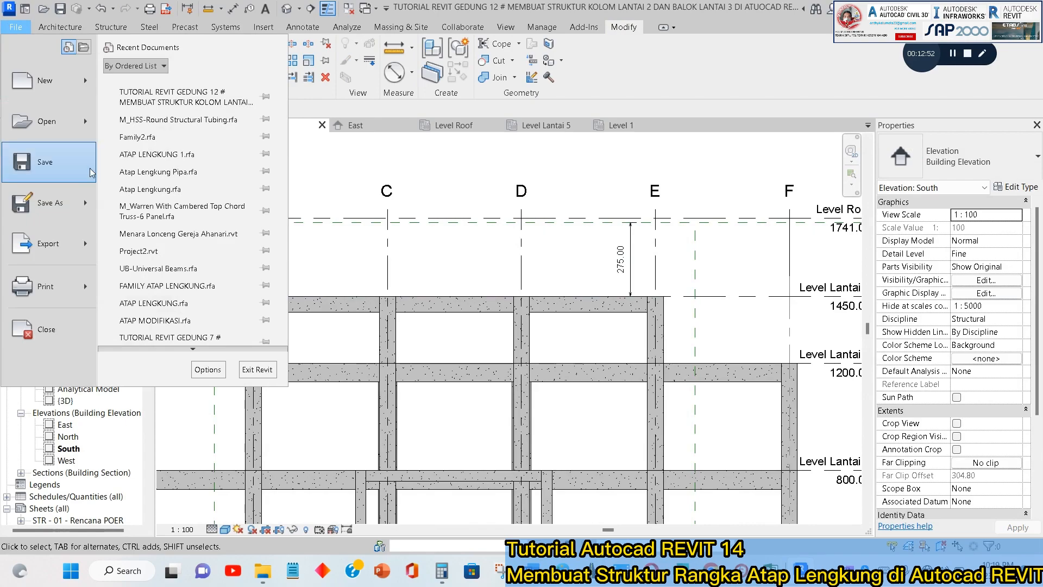
mouse_move(49, 81)
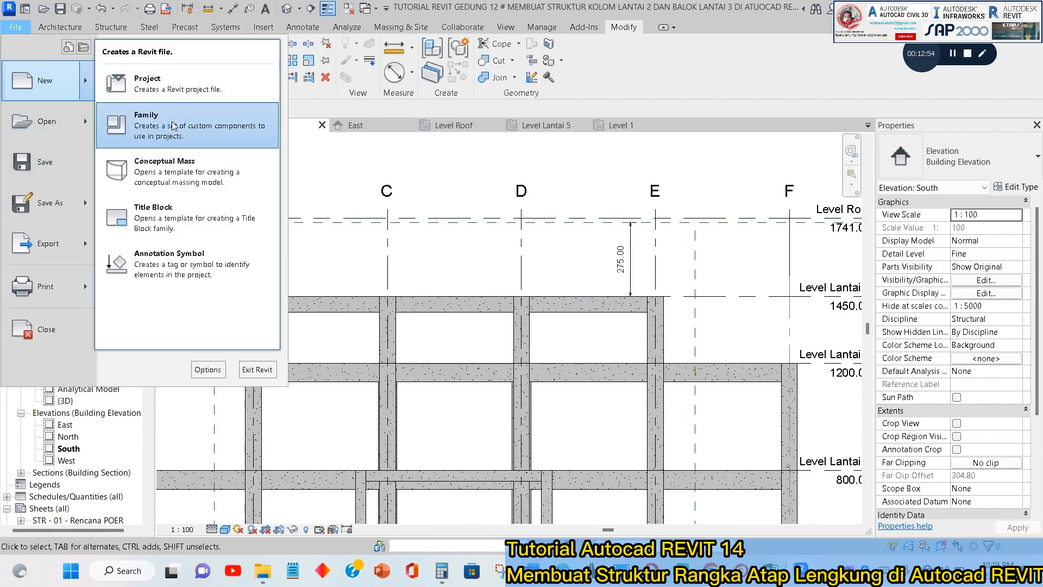
click(145, 121)
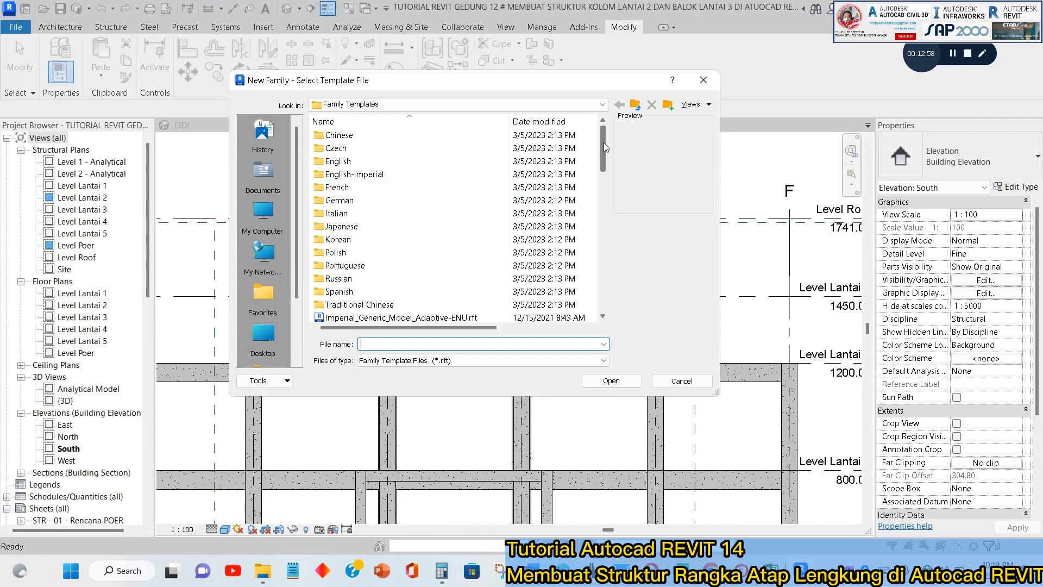
click(356, 162)
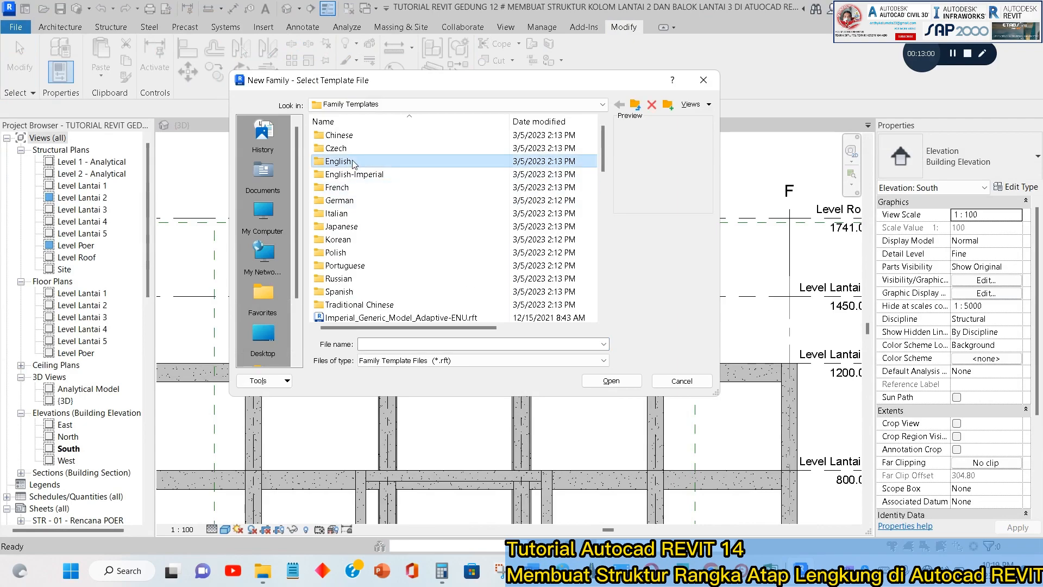
Browse through the RVT 2023 folder to Family Templates and select the English-Imperial folder.
drag(411, 88, 381, 128)
click(365, 143)
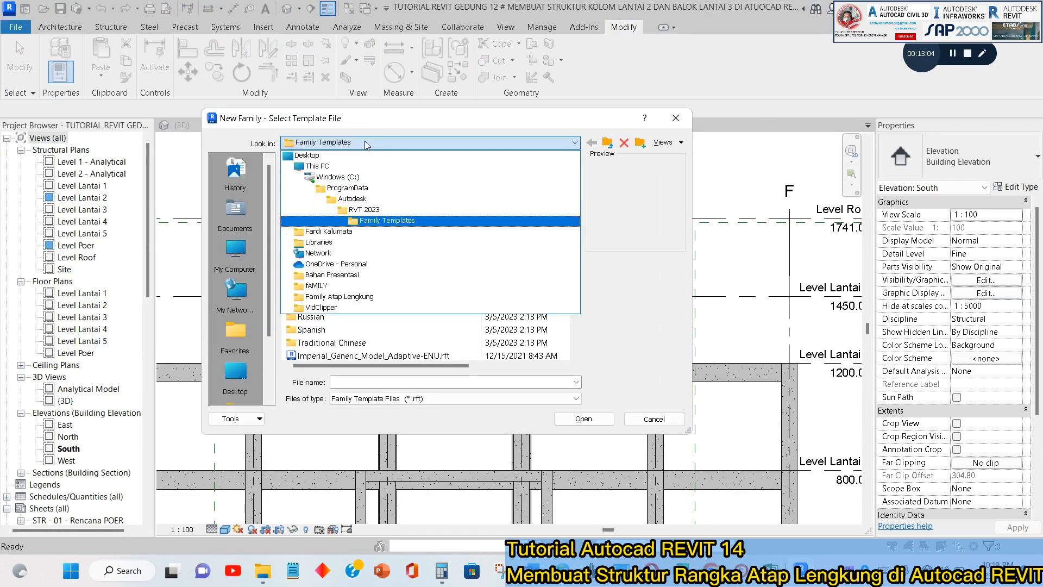
click(365, 142)
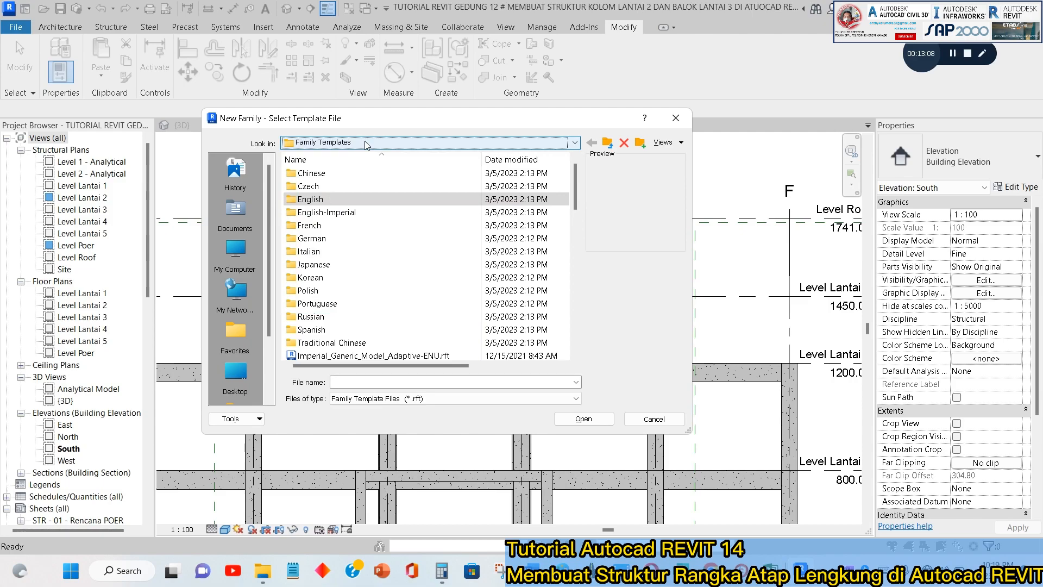
click(367, 143)
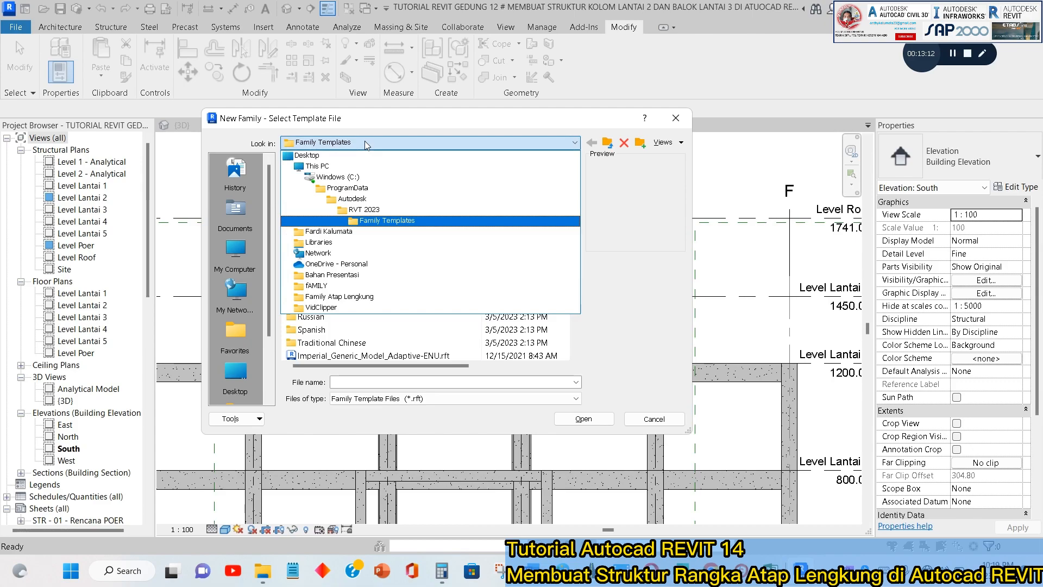
click(364, 142)
click(364, 141)
click(368, 211)
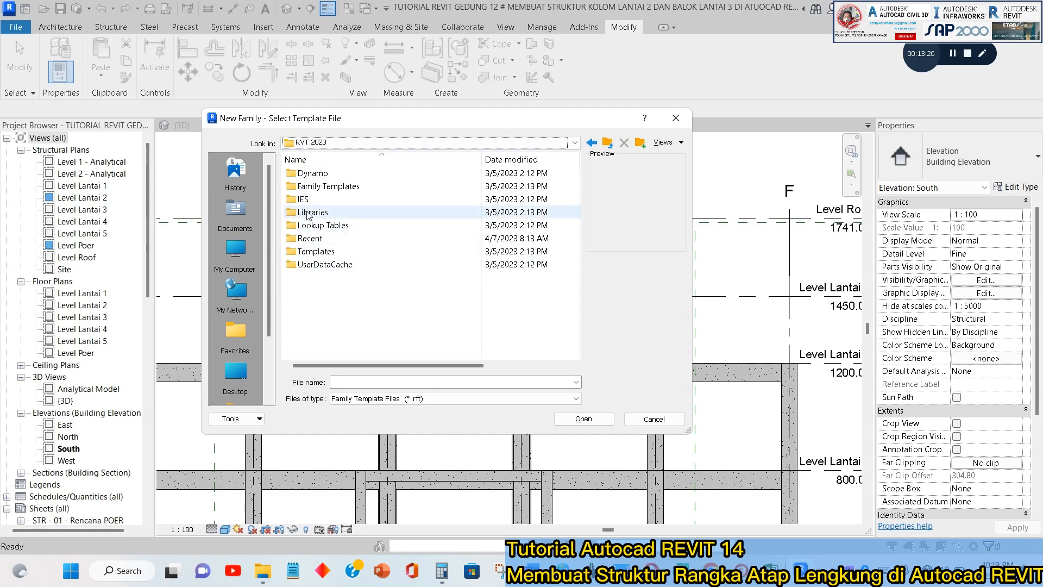
double_click(323, 186)
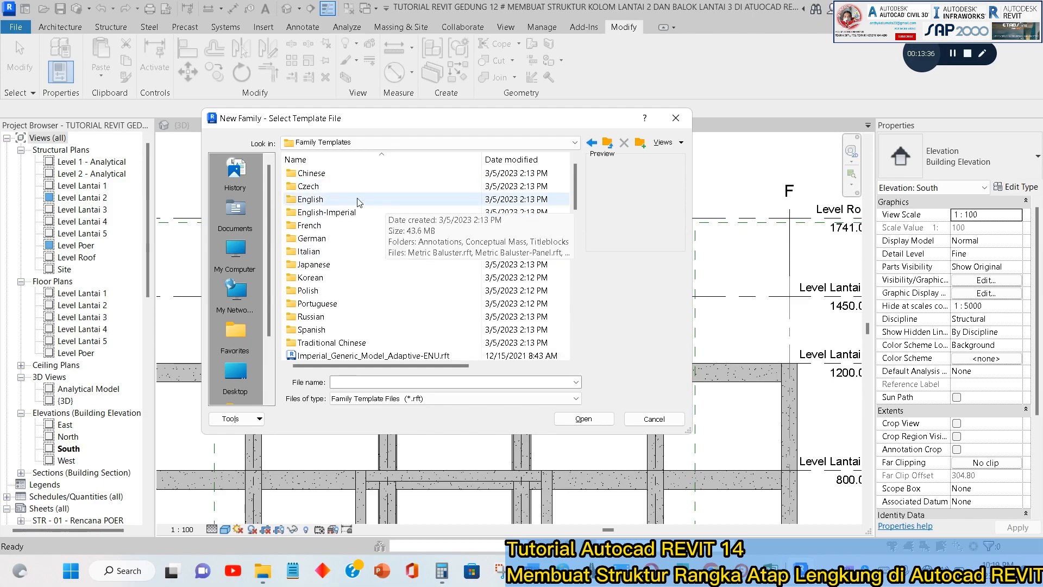
click(334, 215)
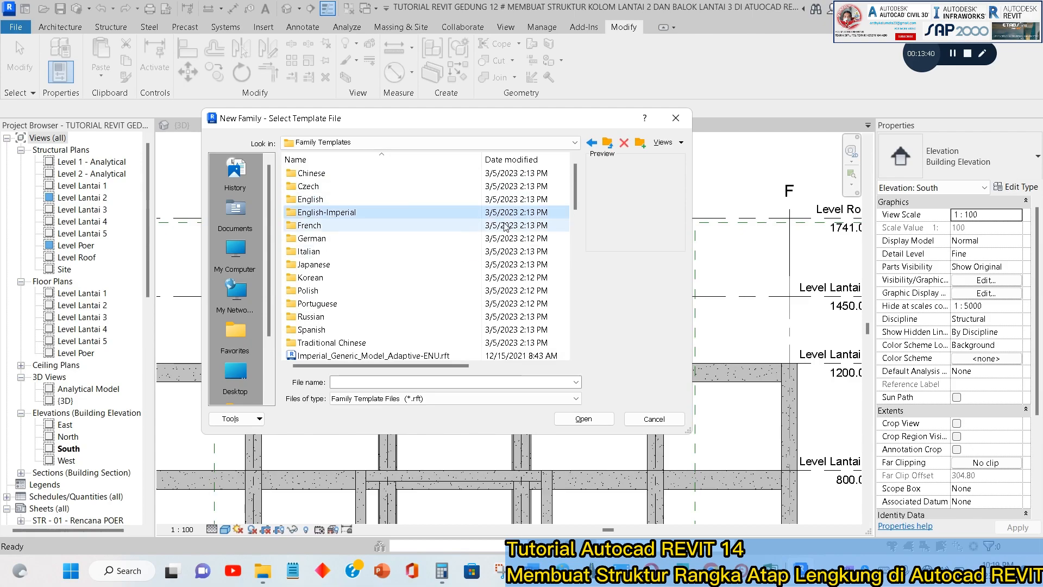
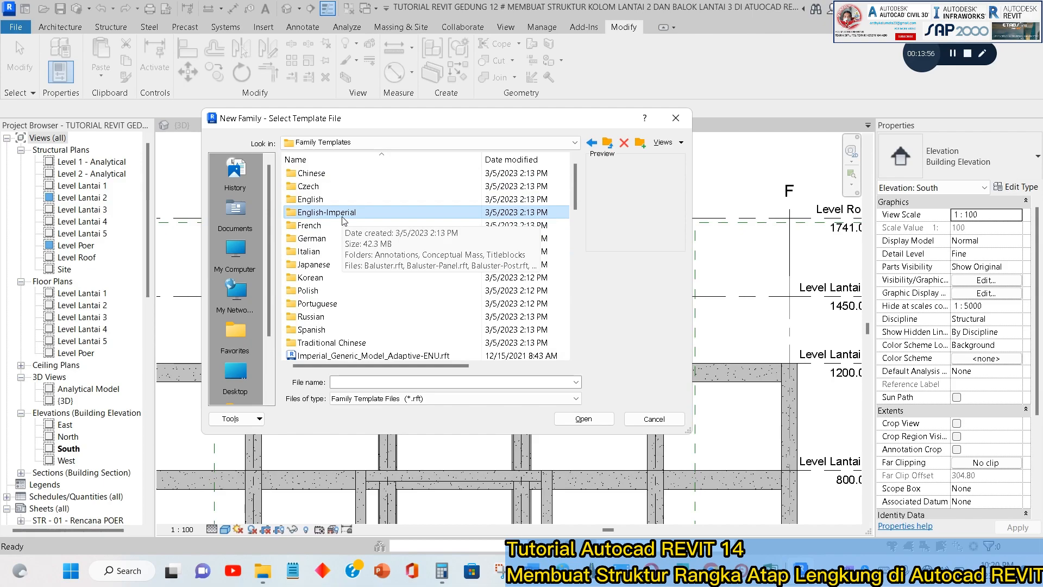
Create the new family from the Metric Structural Trusses.rft template in the English folder.
click(327, 202)
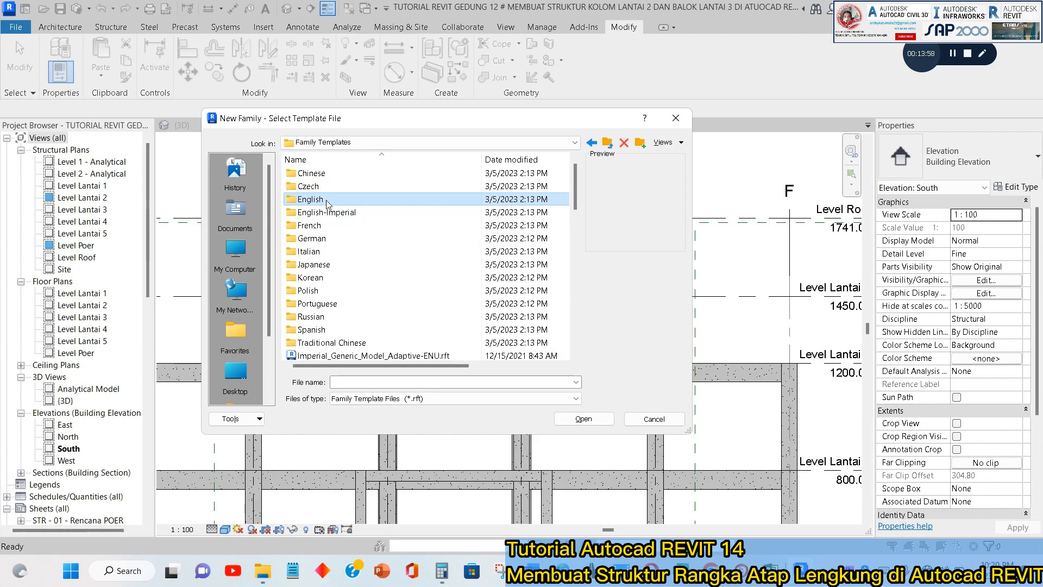
double_click(328, 202)
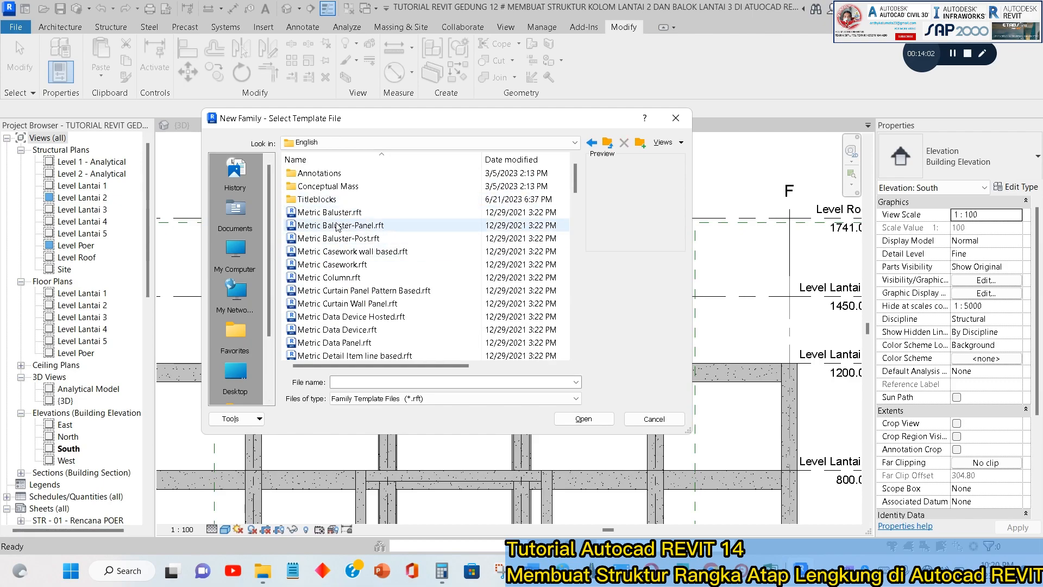
scroll(342, 227, down, 5)
scroll(359, 242, down, 12)
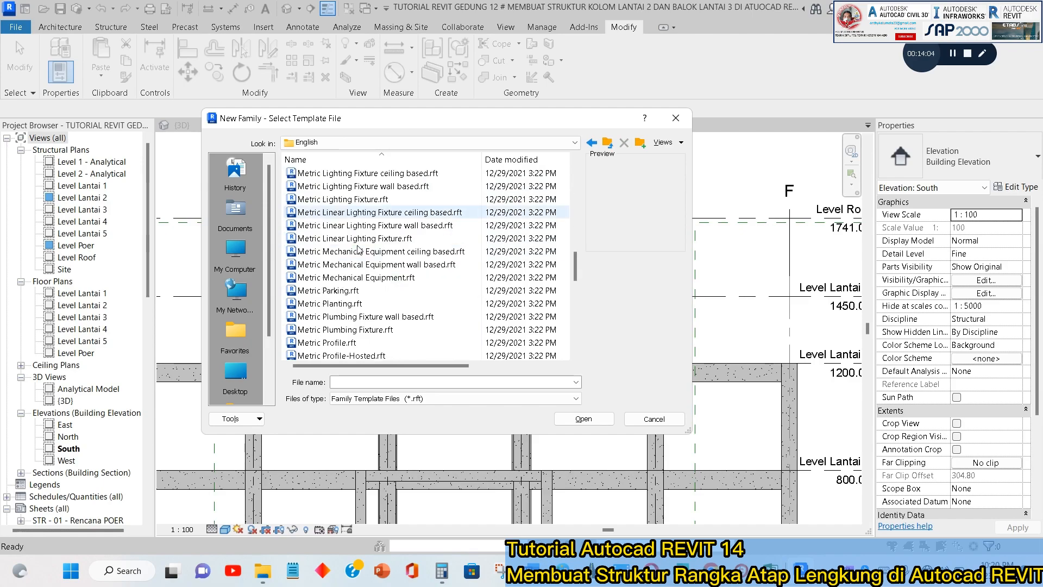
scroll(362, 244, down, 5)
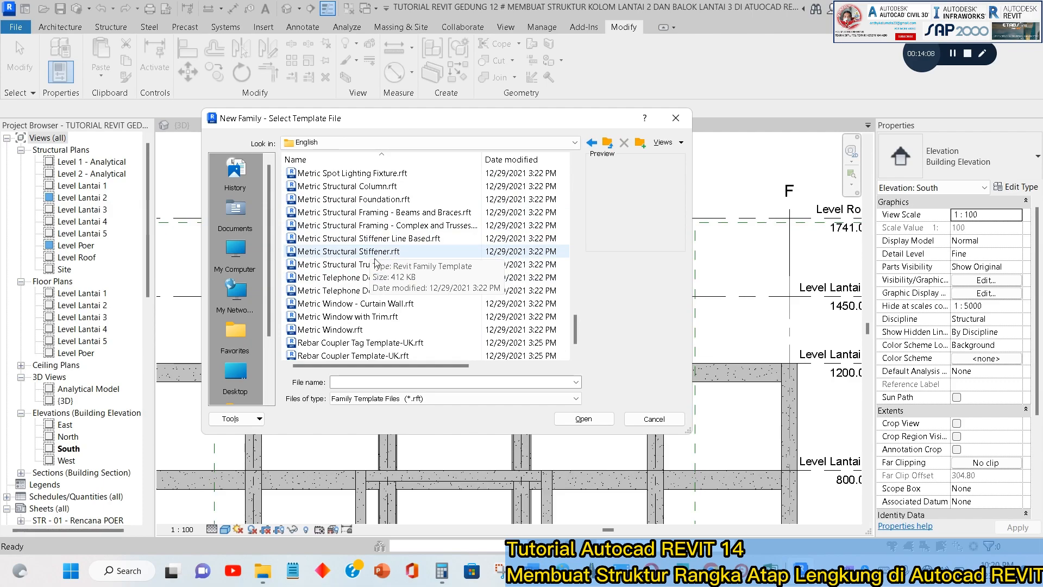
click(322, 266)
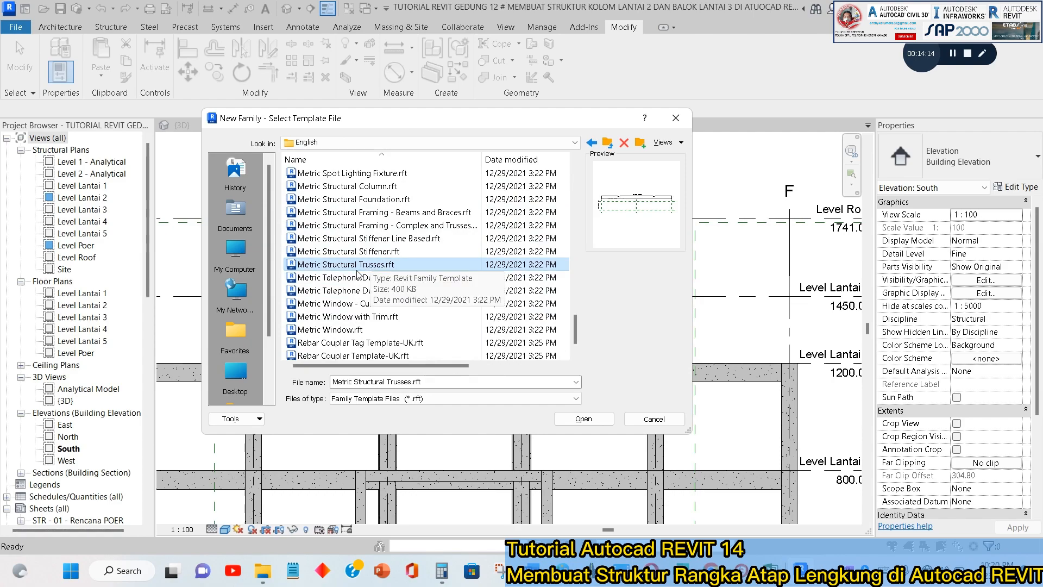
click(586, 419)
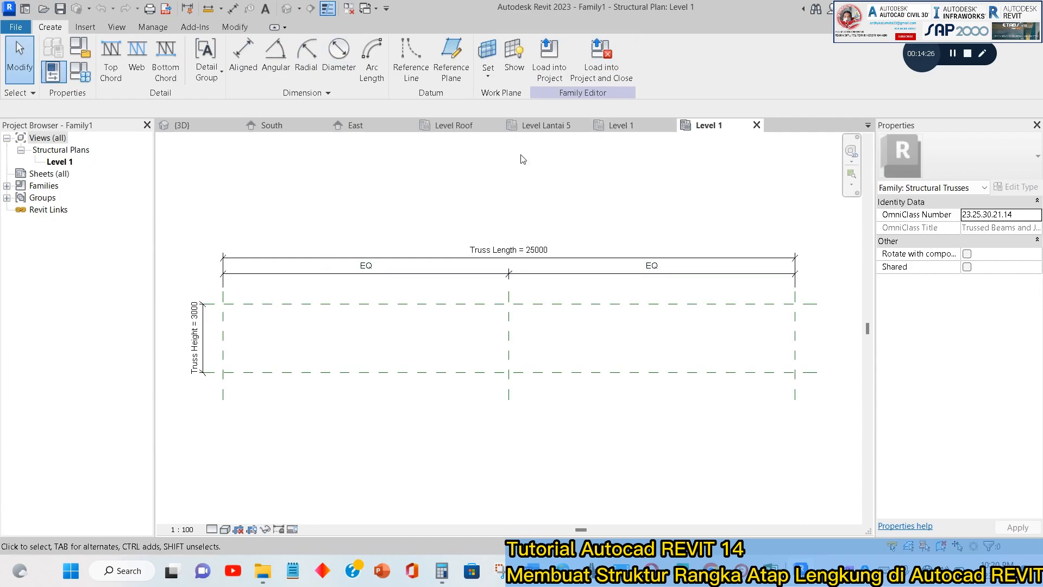
scroll(555, 174, down, 1)
middle_drag(581, 175, 583, 201)
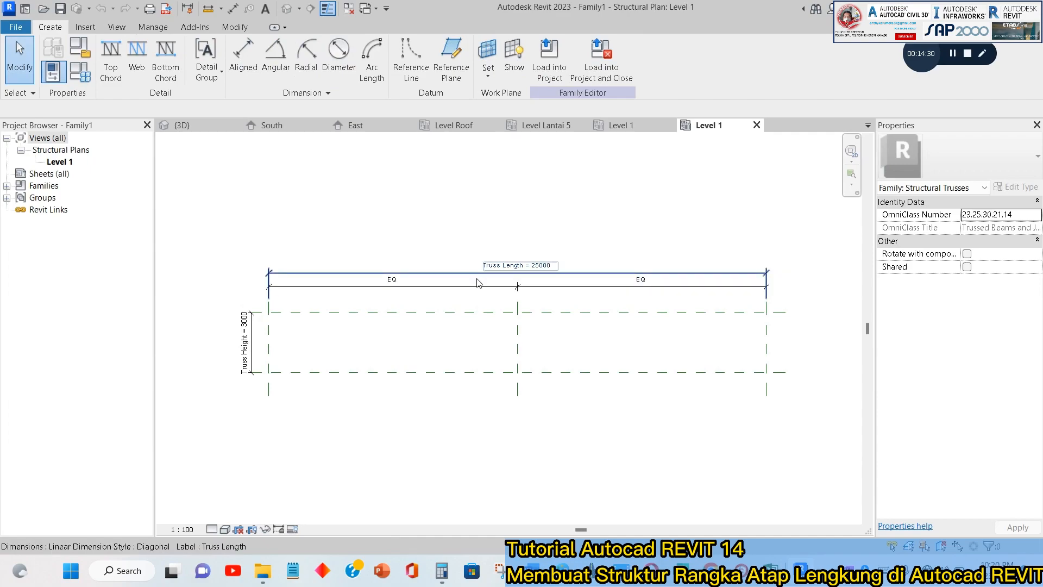
scroll(239, 359, up, 2)
scroll(380, 326, down, 3)
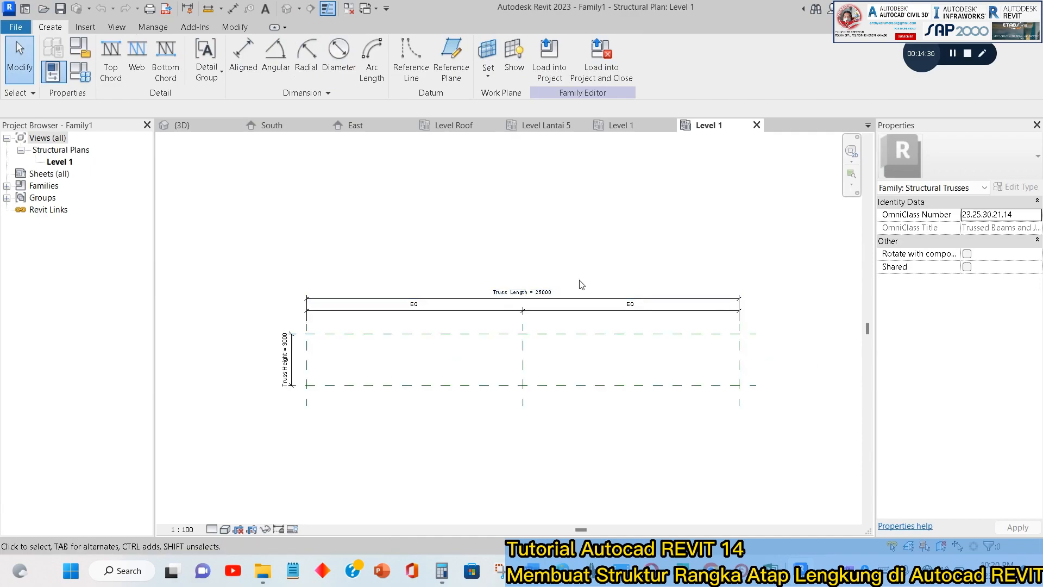
scroll(578, 285, up, 2)
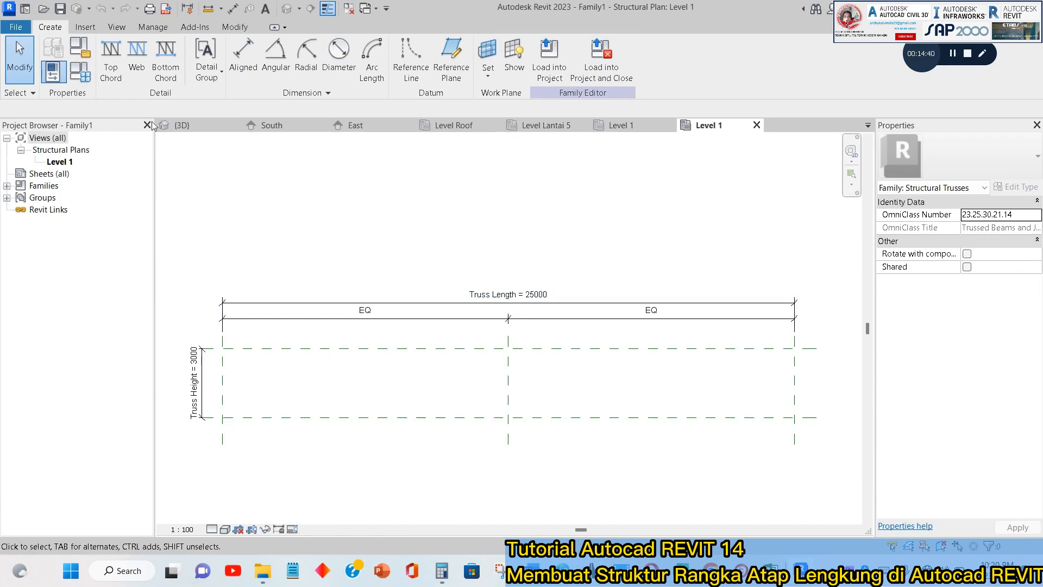
Set the family's default Truss Length parameter to 15000 in the family types.
click(76, 82)
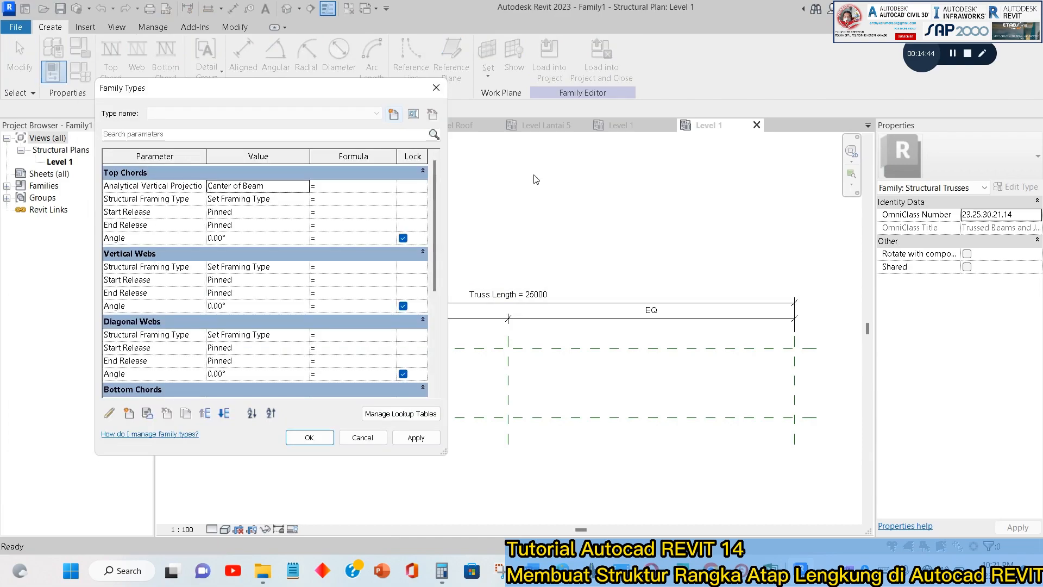
drag(351, 98, 736, 126)
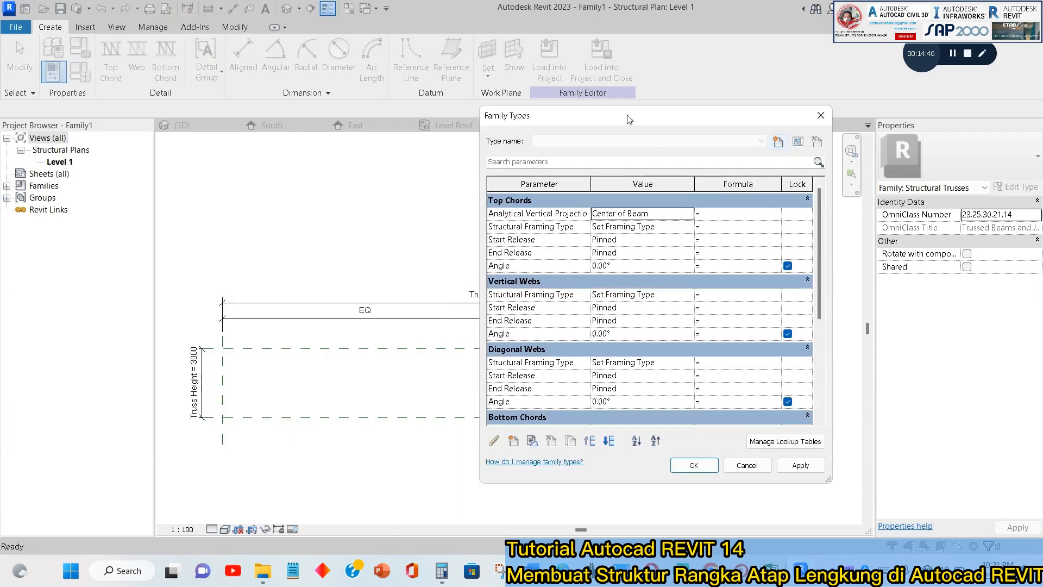
drag(628, 118, 714, 106)
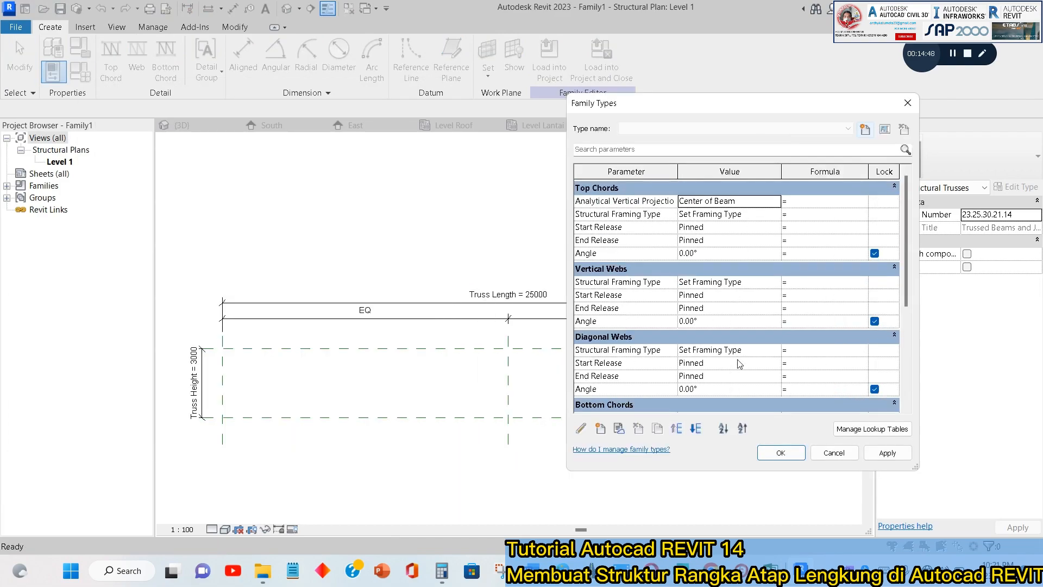
scroll(739, 363, down, 3)
scroll(724, 341, down, 2)
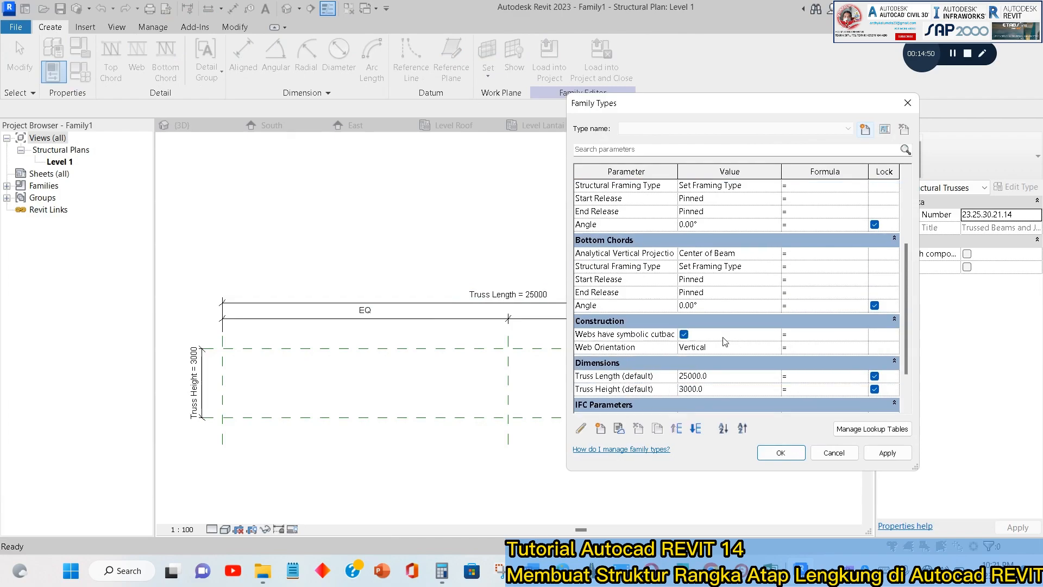
click(728, 375)
text(1500)
click(887, 452)
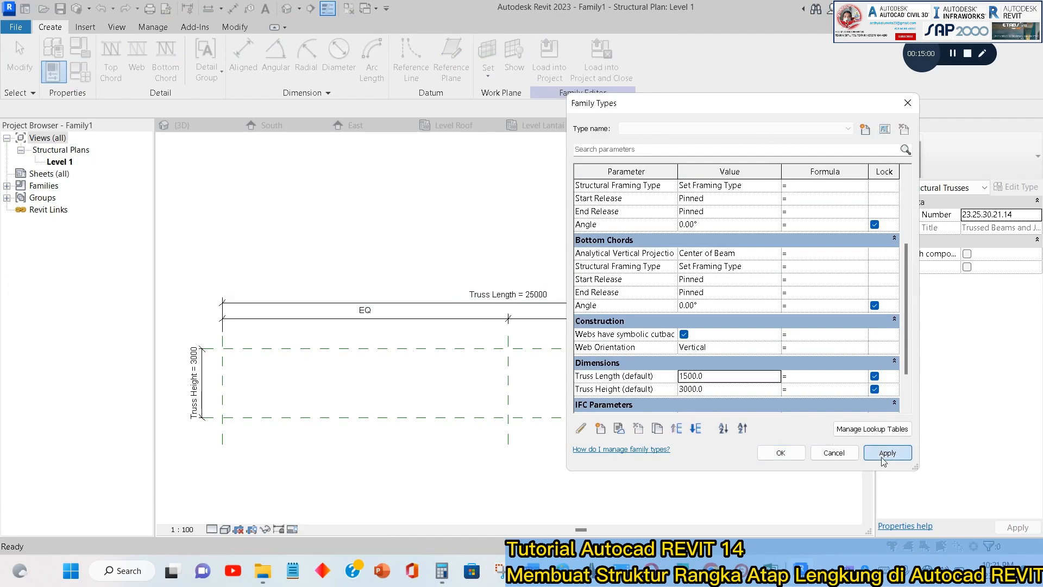
click(723, 376)
text(1500)
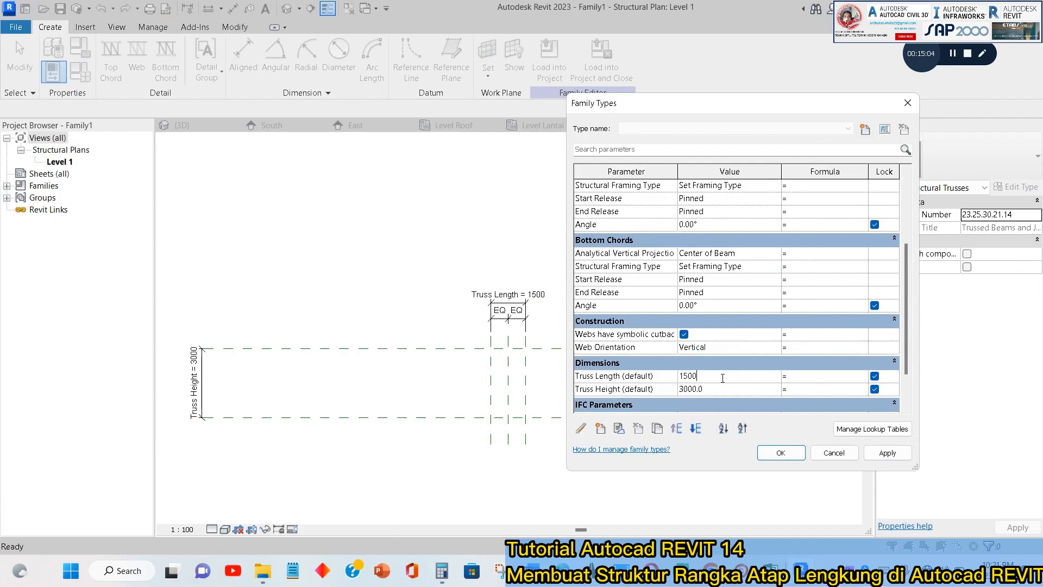
text(0)
click(886, 456)
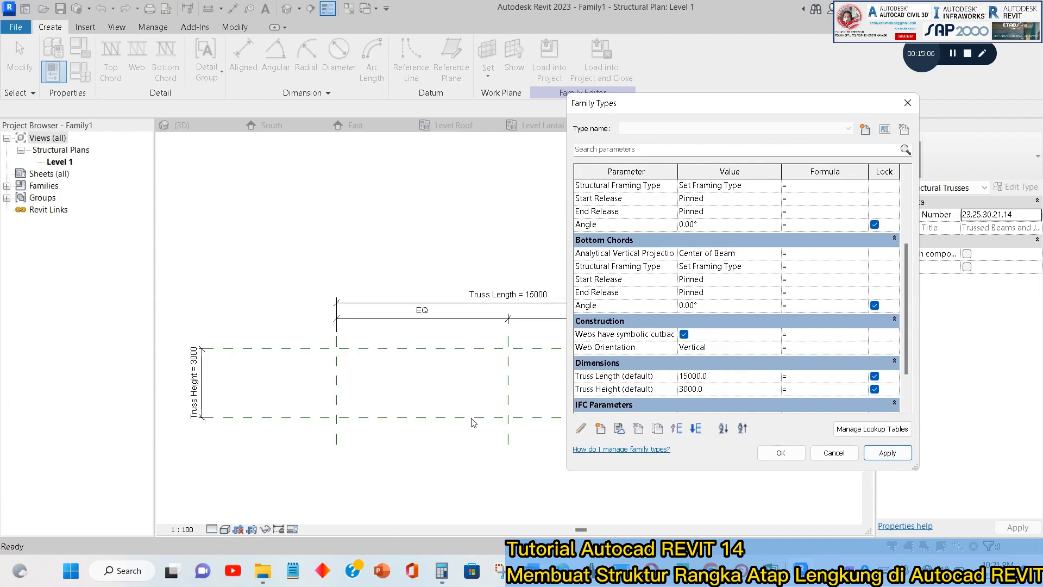
click(781, 452)
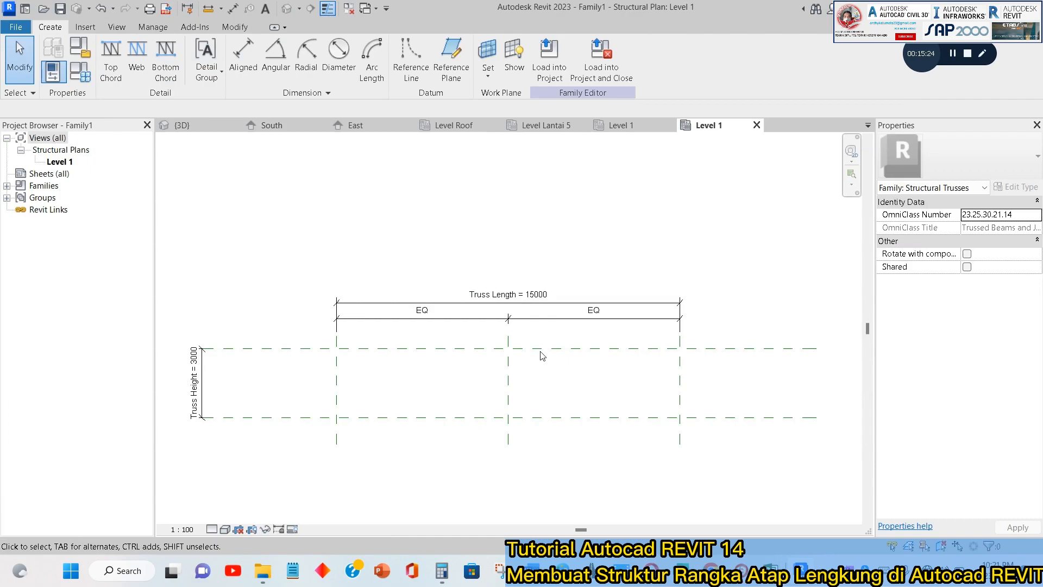
Switch to BricsCAD to examine the curved roof truss and its level heights in the section drawing, and return to Revit.
key(super+Tab)
key(Right)
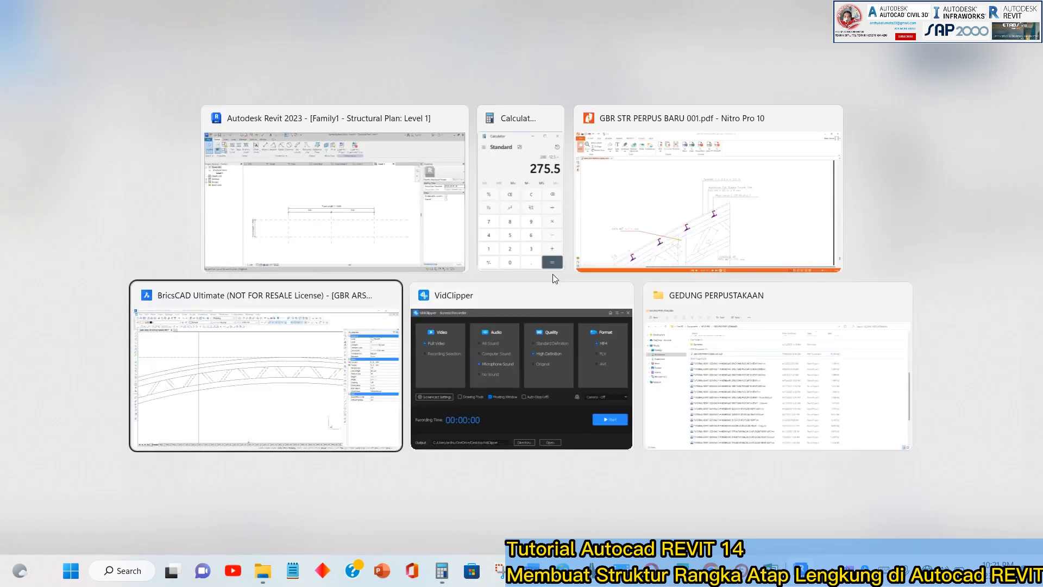
key(Return)
scroll(402, 285, up, 5)
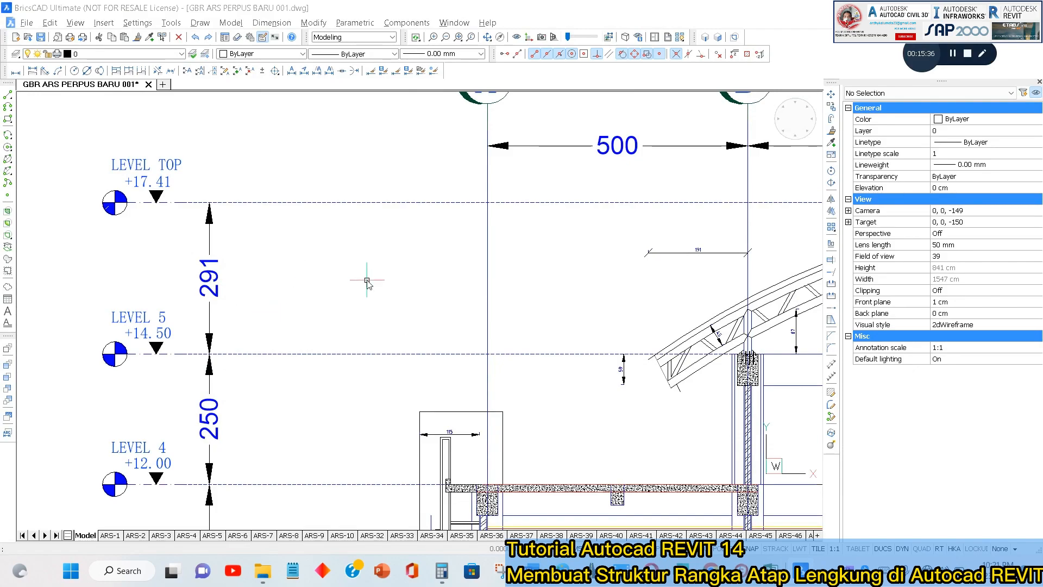
key(alt+Tab)
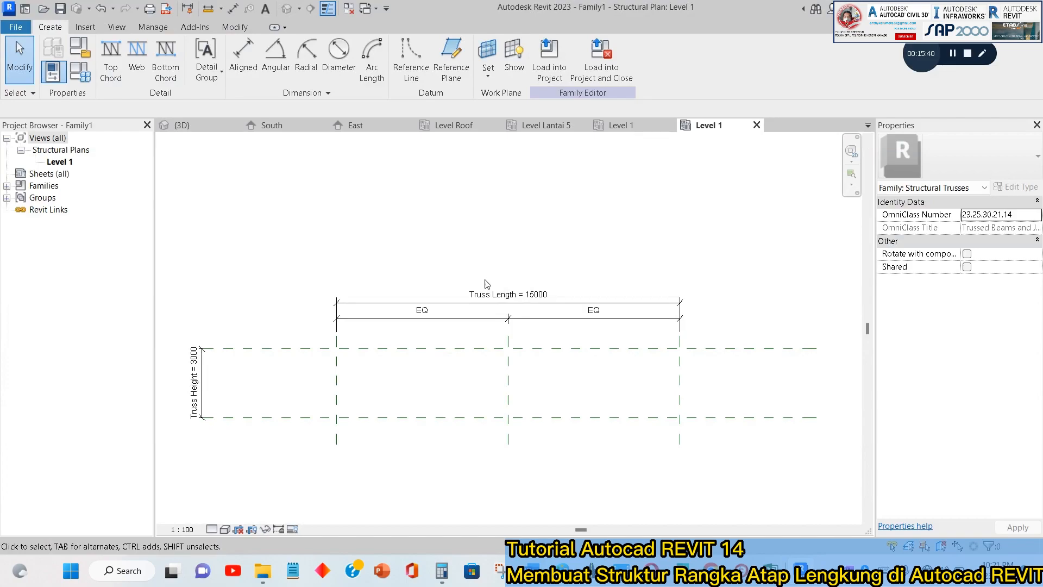
Set the truss family's length units to centimeters with 2 decimal places.
click(152, 27)
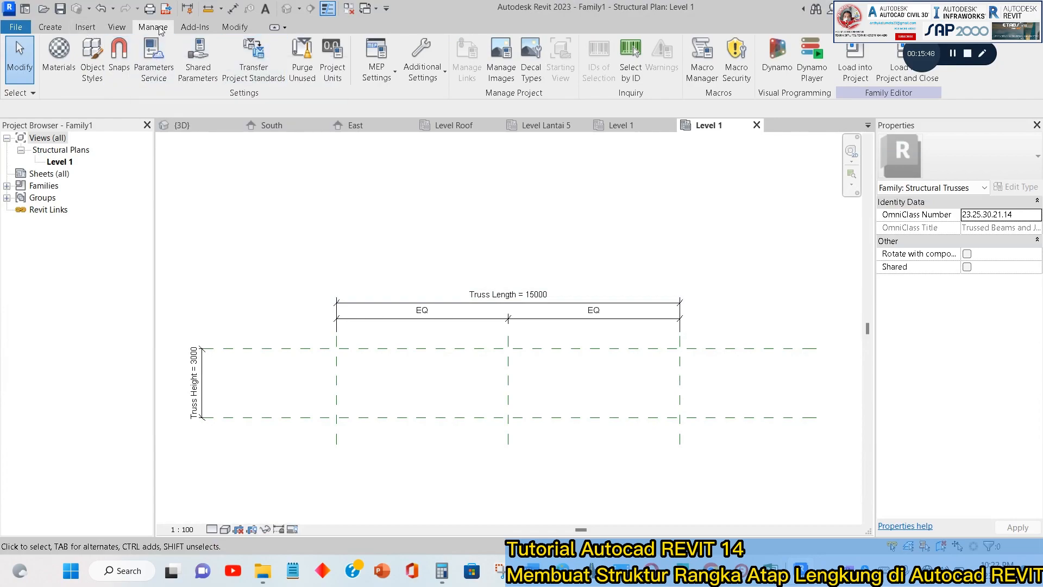
click(332, 58)
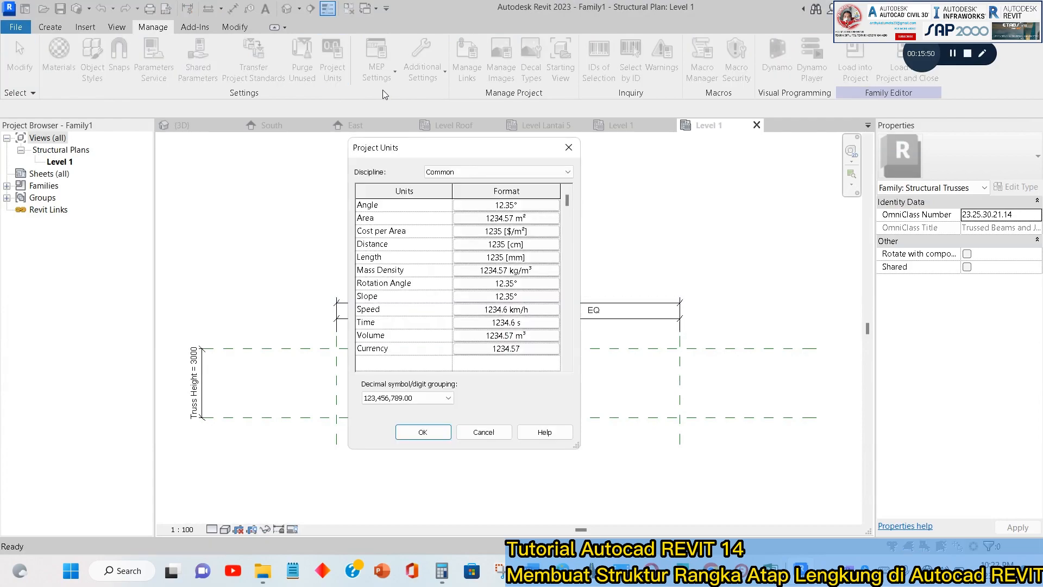
click(496, 260)
click(706, 194)
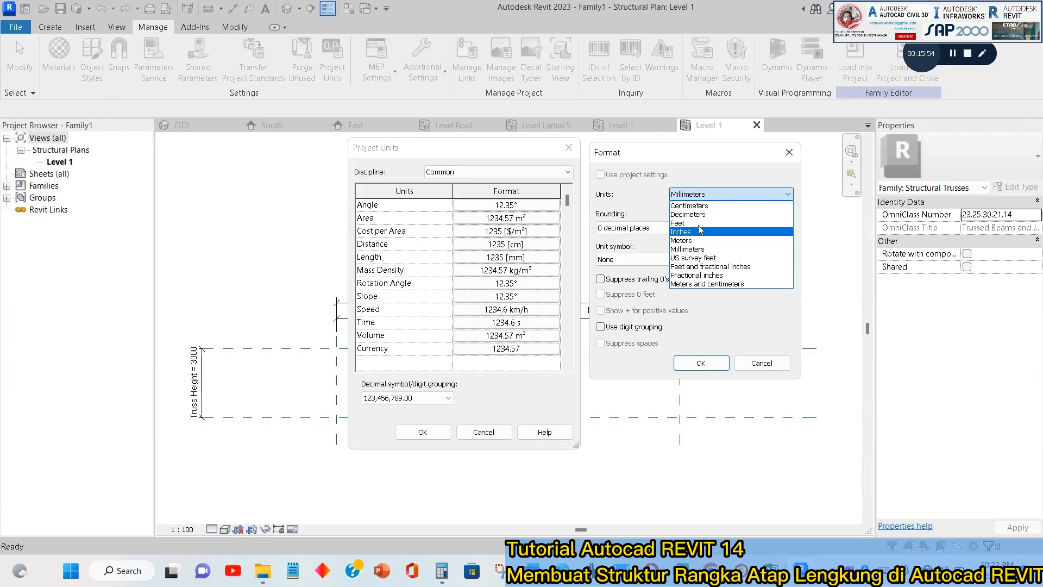
click(702, 205)
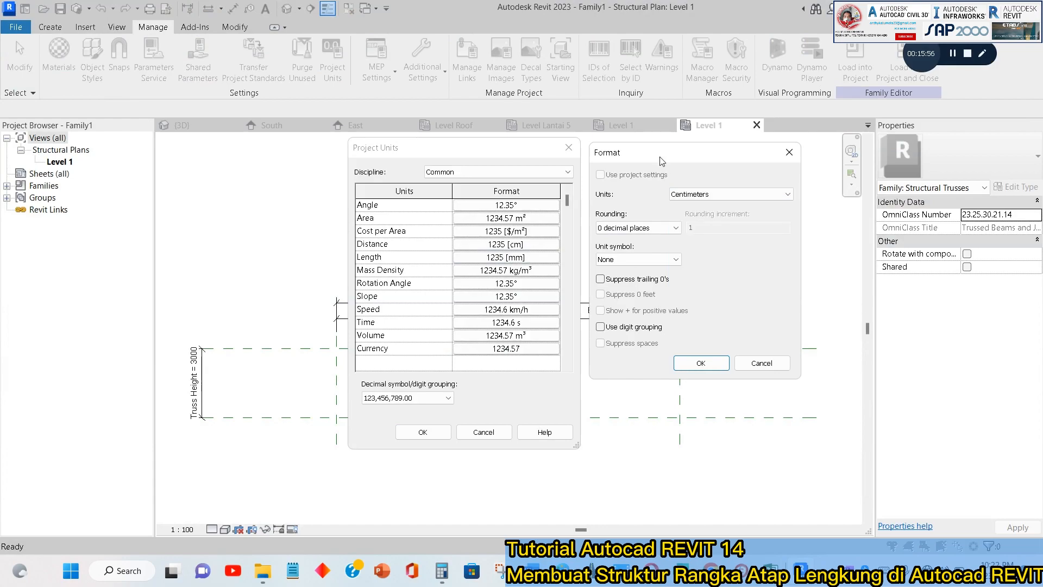
drag(662, 160, 660, 157)
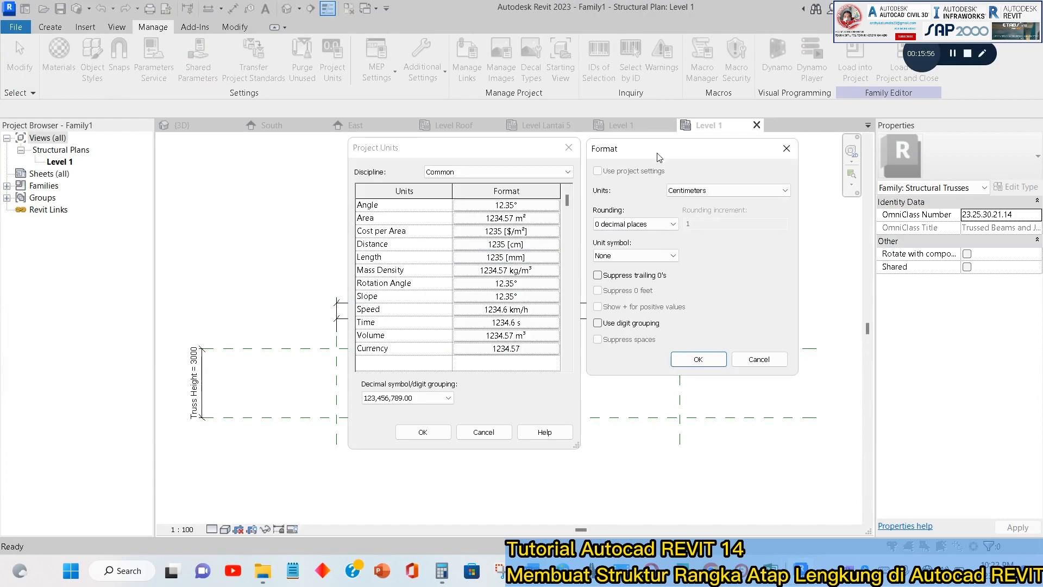
click(659, 225)
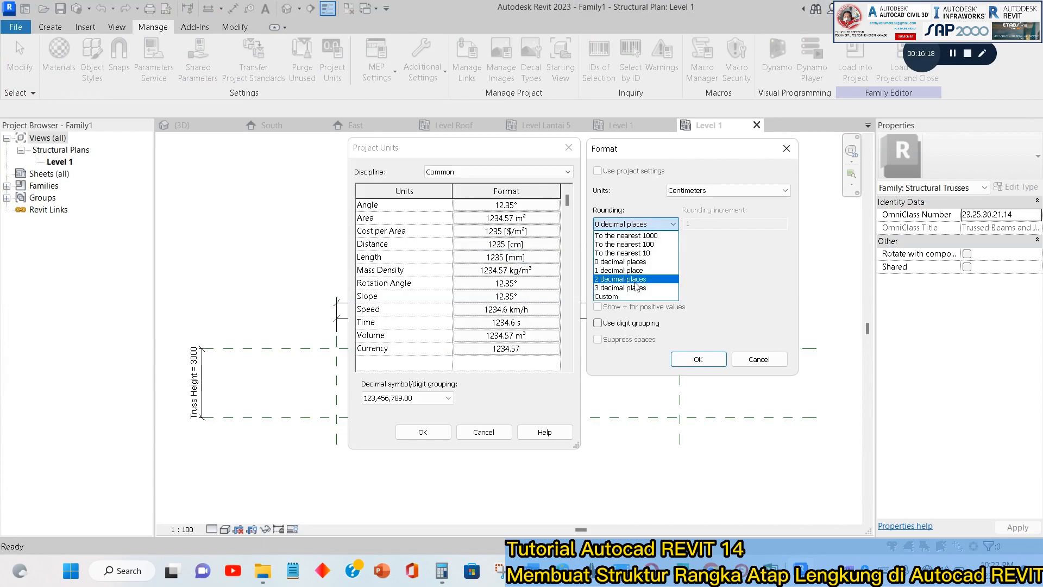
click(634, 280)
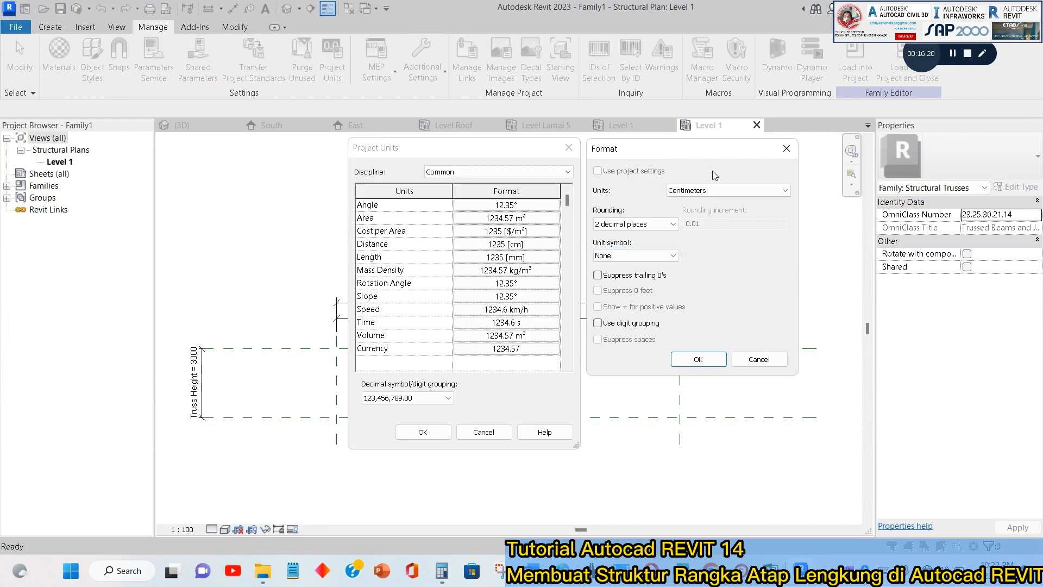
click(700, 361)
click(423, 432)
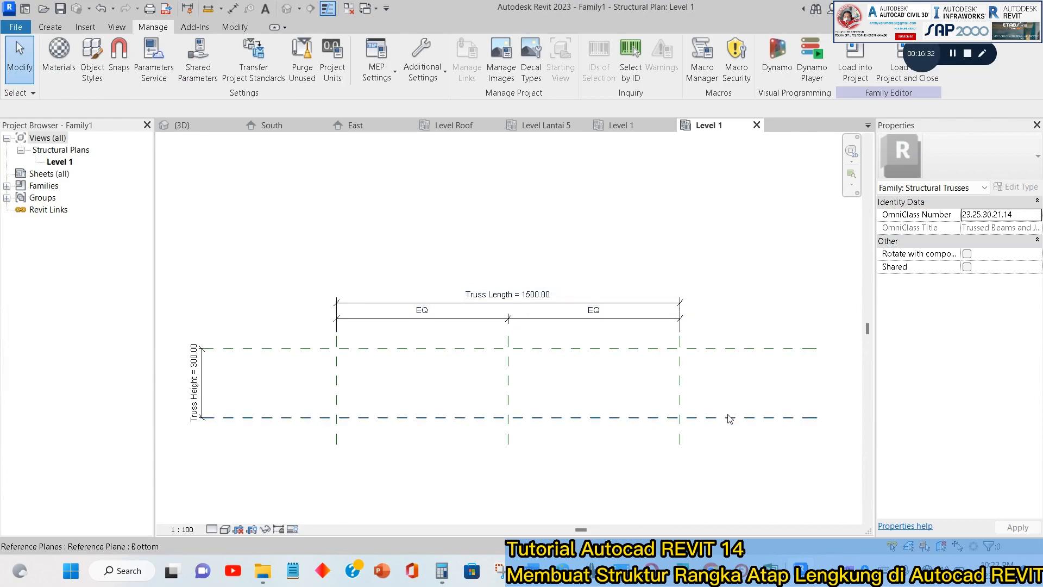
key(alt+Tab)
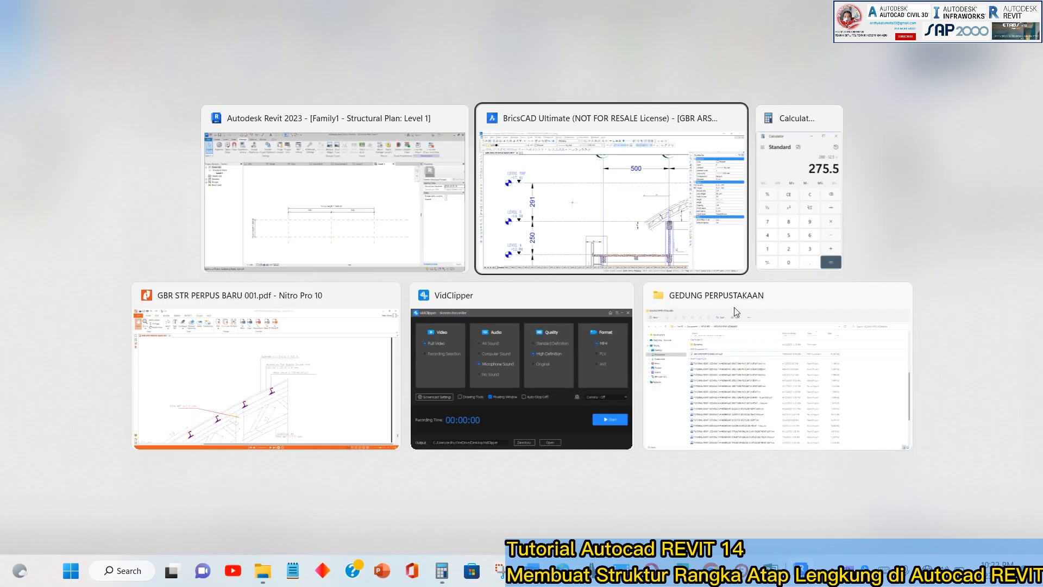
key(Tab)
key(Tab)
key(Tab)
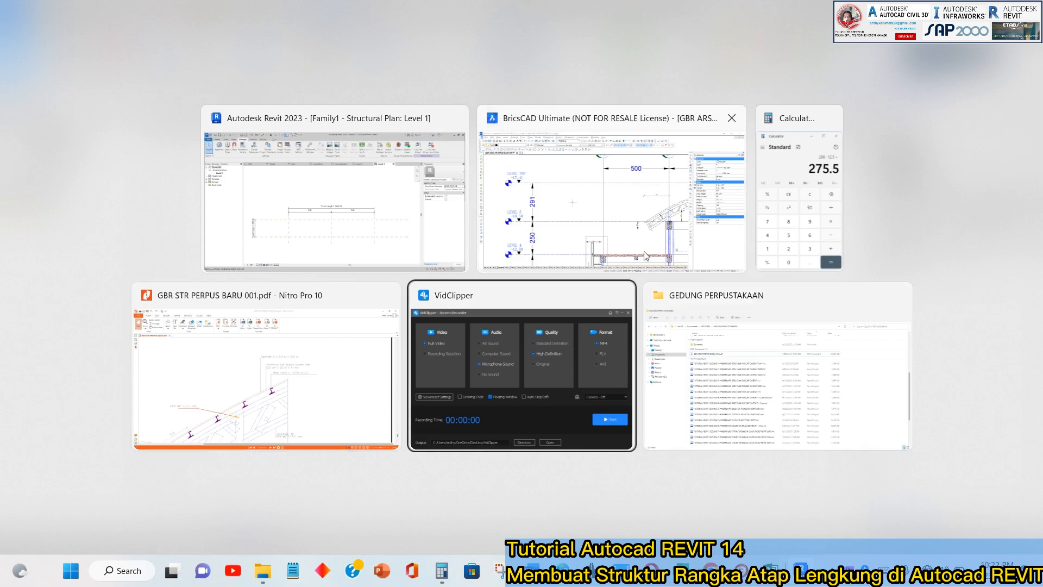
key(Tab)
key(Tab)
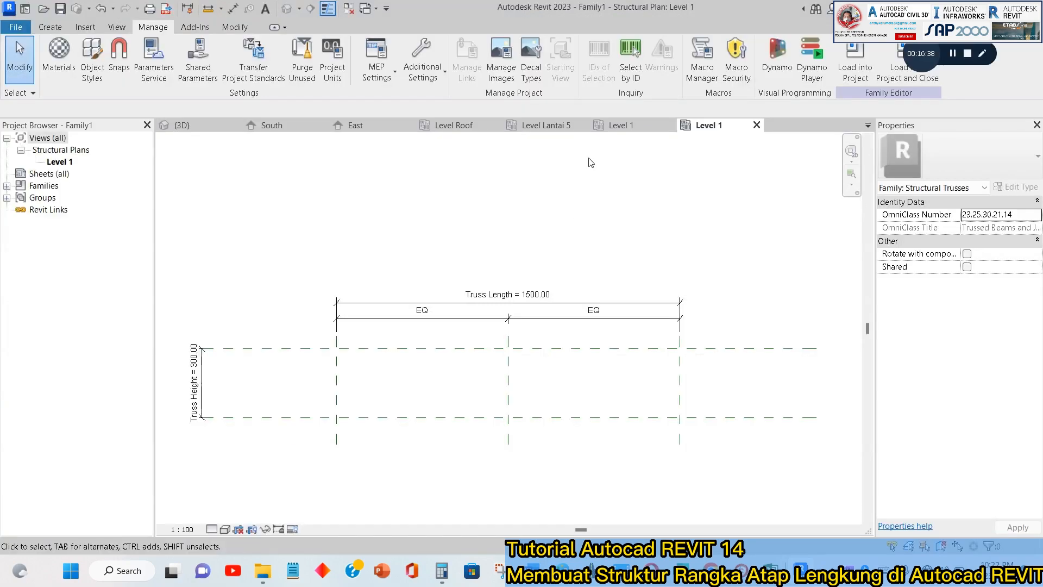
Examine the vertical dimension between Level Lantai 5 and the roof reference plane in the project's south elevation.
click(620, 126)
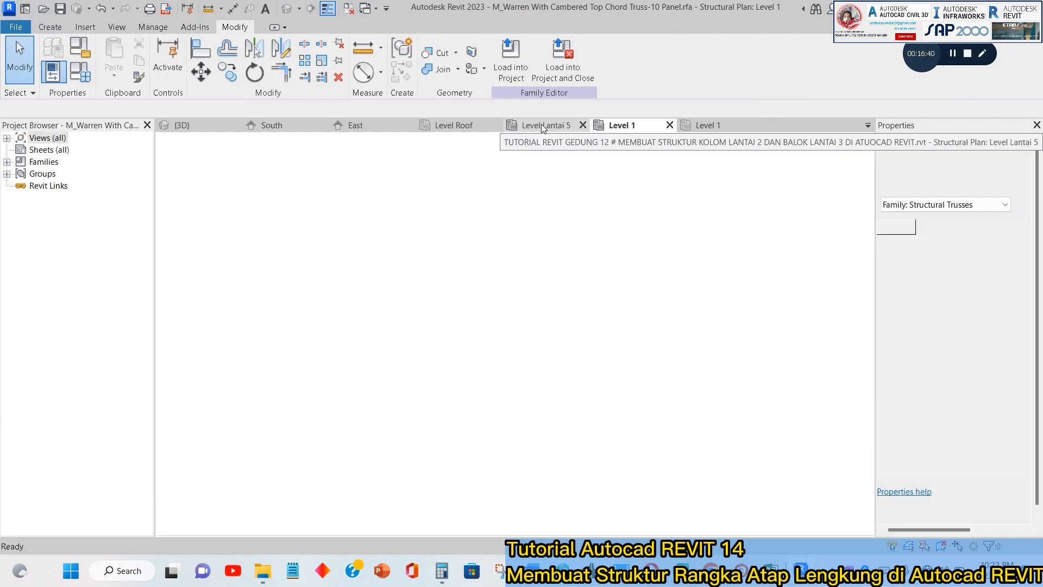
click(542, 126)
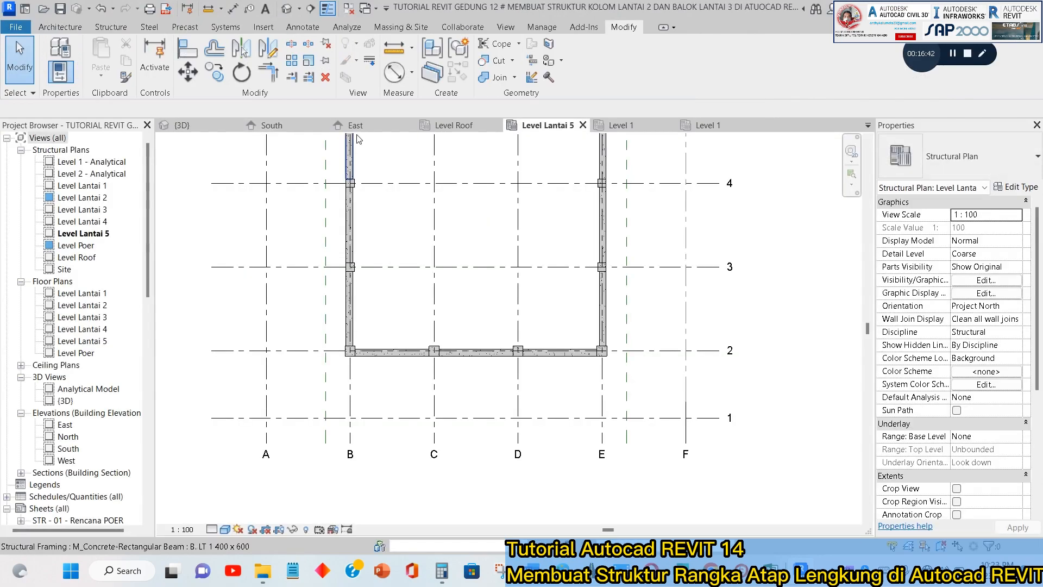
click(271, 125)
scroll(653, 261, up, 2)
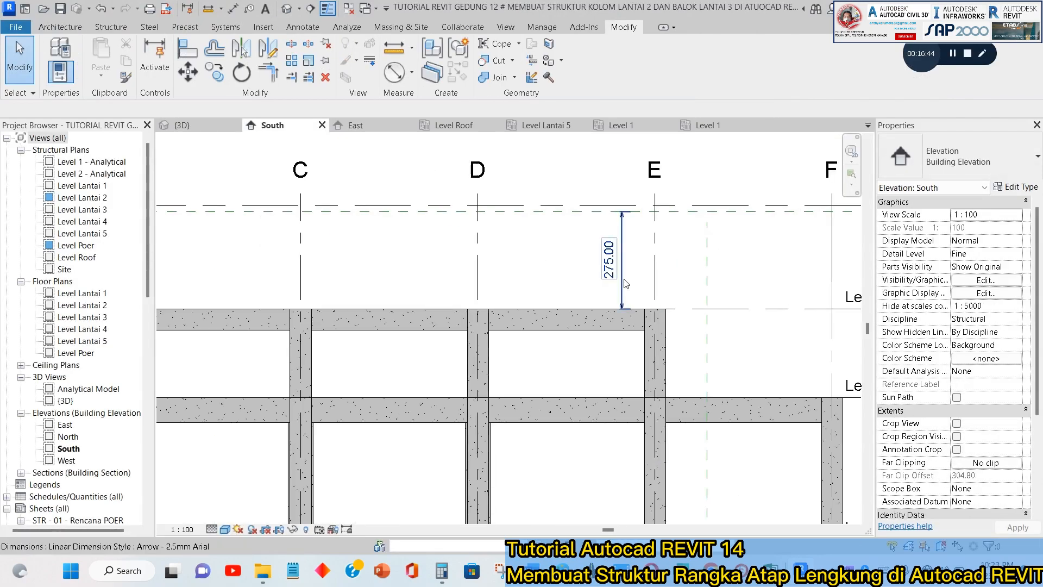
scroll(626, 283, down, 3)
scroll(624, 277, up, 4)
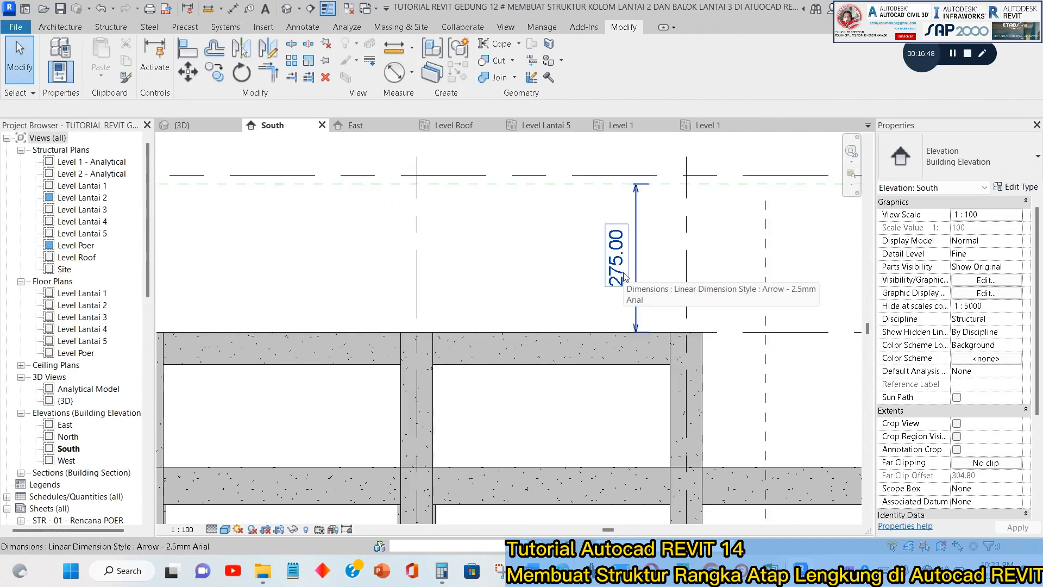
key(alt+Tab)
key(alt+Tab)
key(alt+Tab)
key(alt+Tab)
key(alt+Tab)
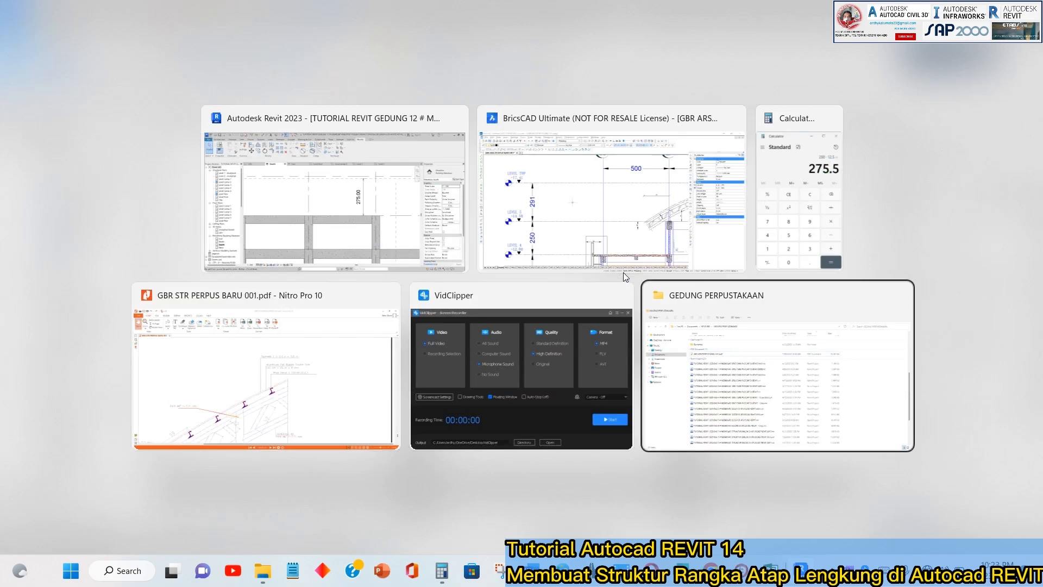
key(alt+Tab)
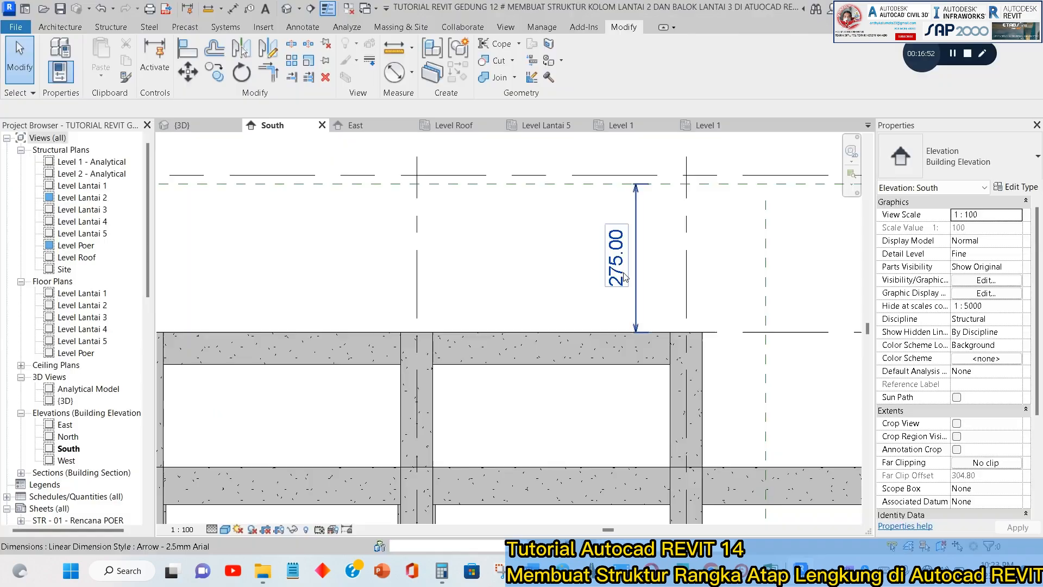
Return to the truss family's Level 1 plan and set the default Truss Height parameter to 275 in the family types.
click(707, 126)
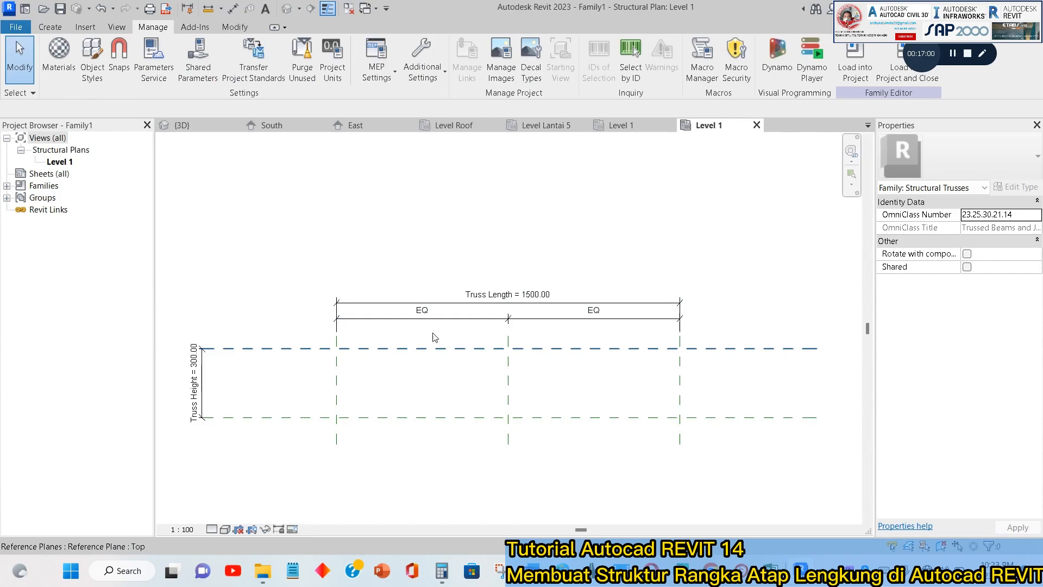
click(206, 375)
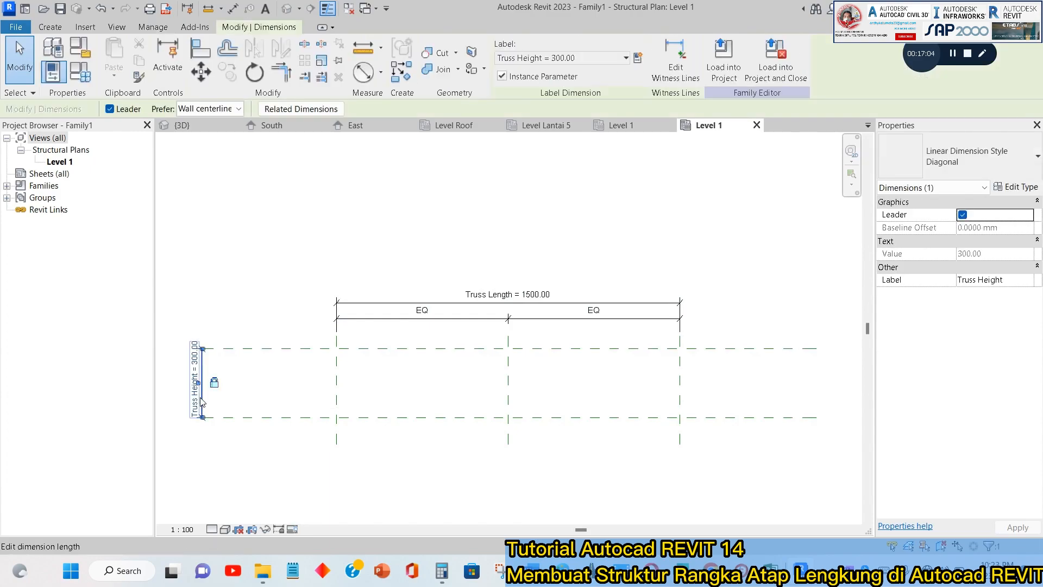
click(78, 74)
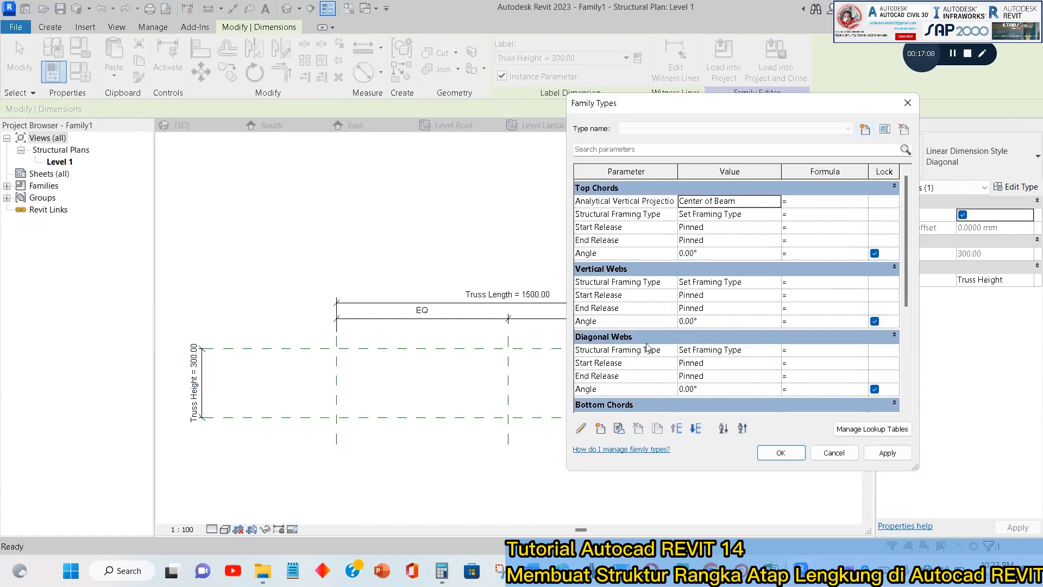
scroll(733, 374, down, 4)
click(706, 390)
text(275)
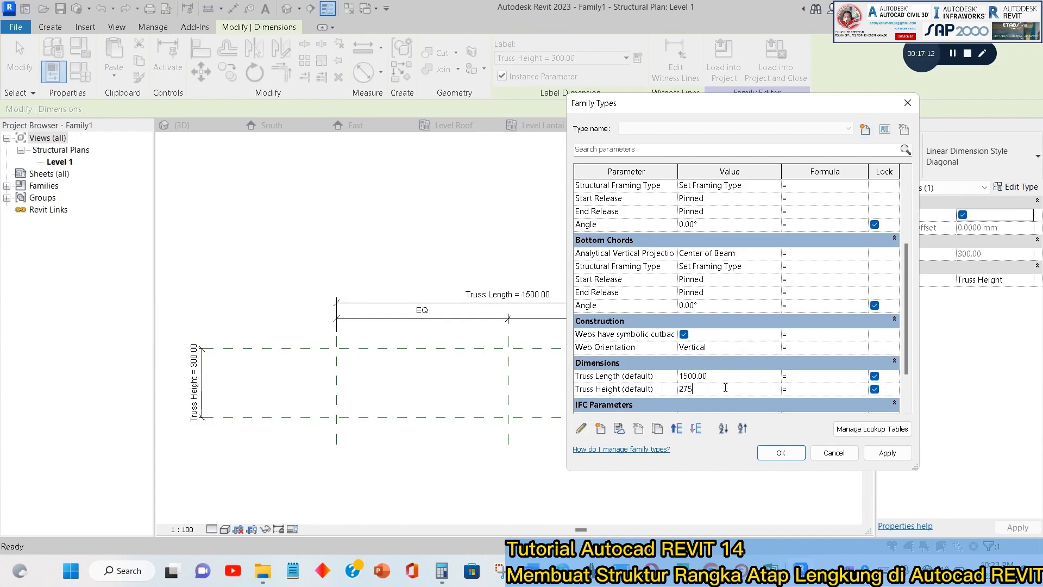
click(886, 454)
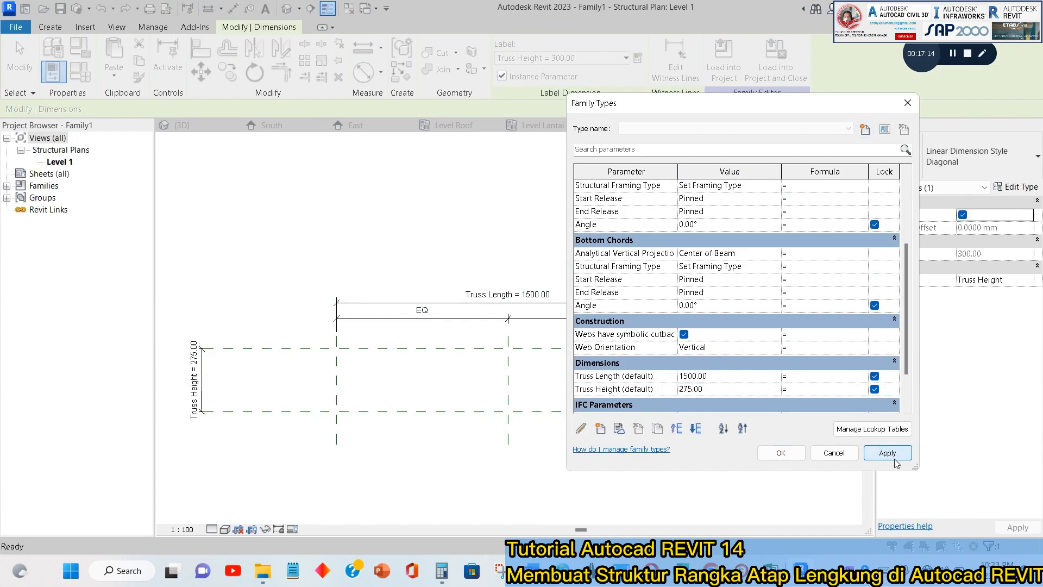
click(781, 453)
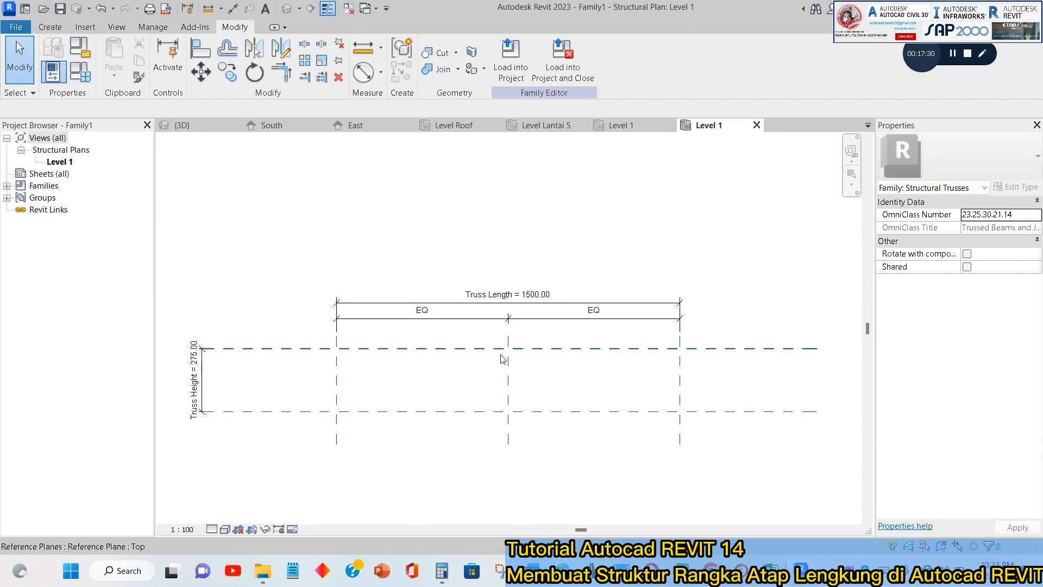
Switch to BricsCAD to examine the roof truss's overhang dimension beyond the supporting column, and return to Revit.
key(alt+Tab)
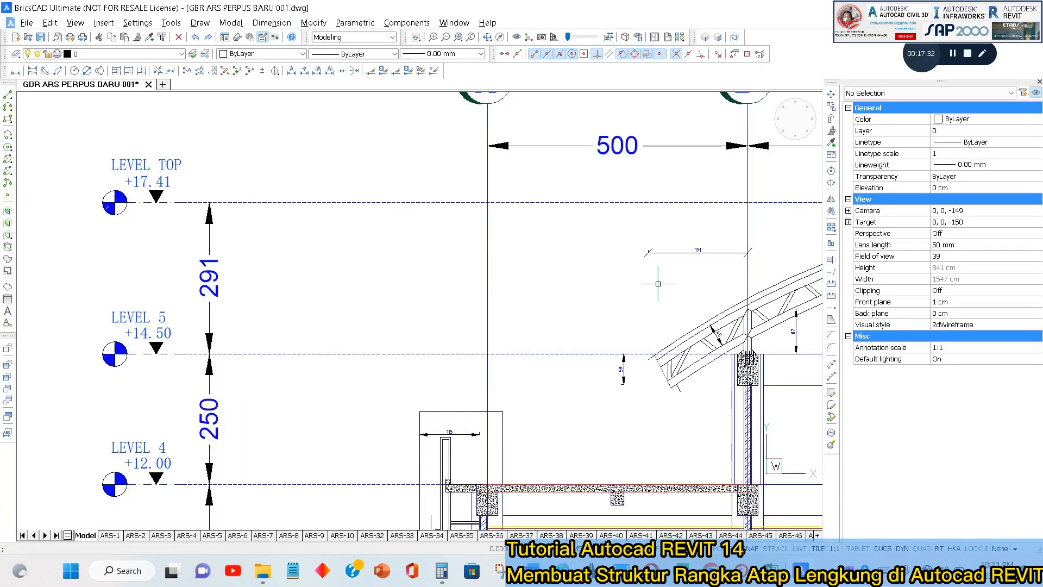
scroll(394, 271, down, 3)
scroll(630, 391, up, 3)
scroll(565, 247, up, 2)
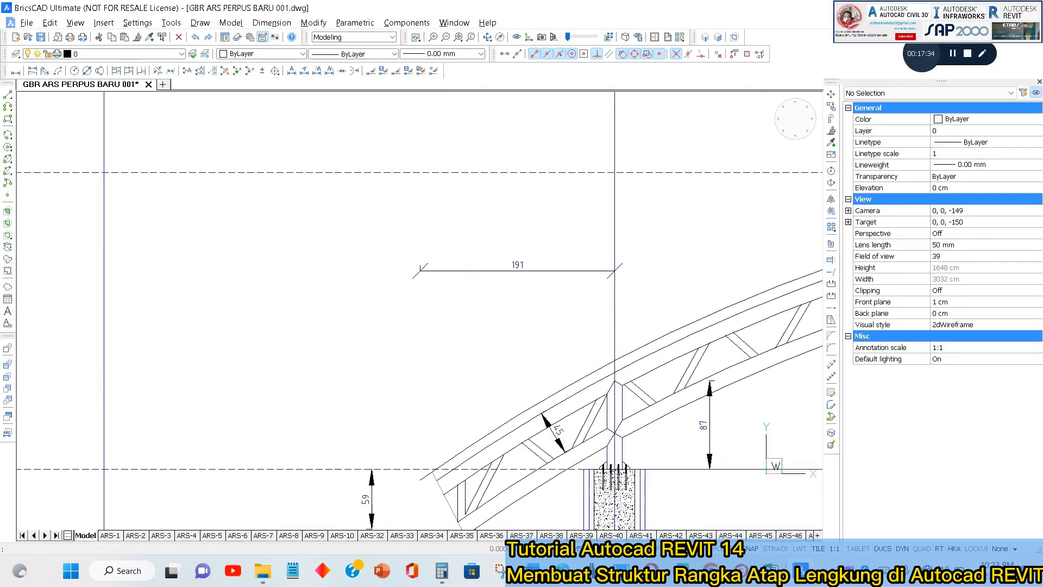
scroll(462, 182, down, 2)
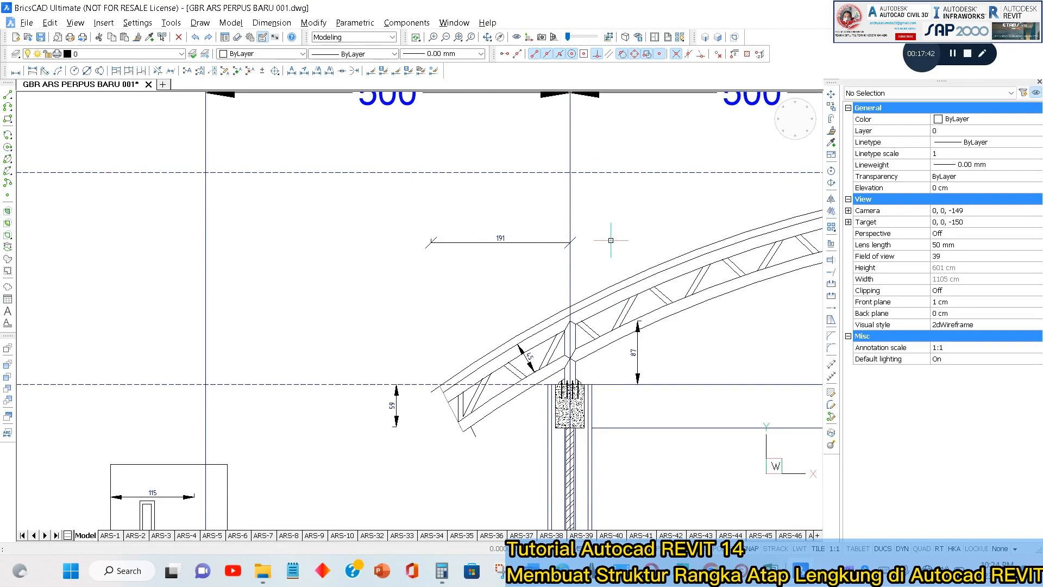
key(alt+Tab)
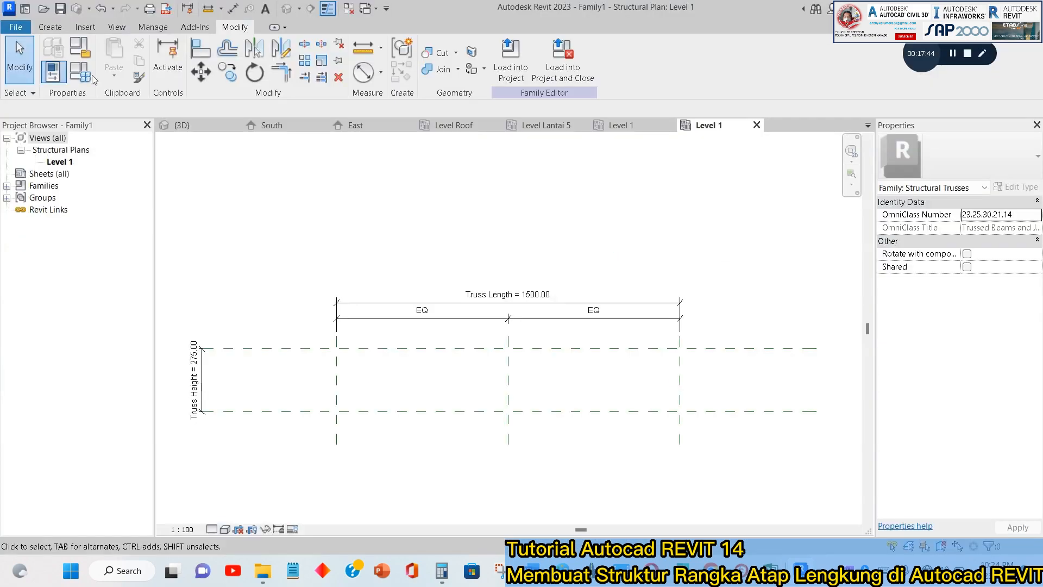
Add vertical reference planes offset 191 outward from the truss's left and right end reference planes by picking those planes.
click(50, 26)
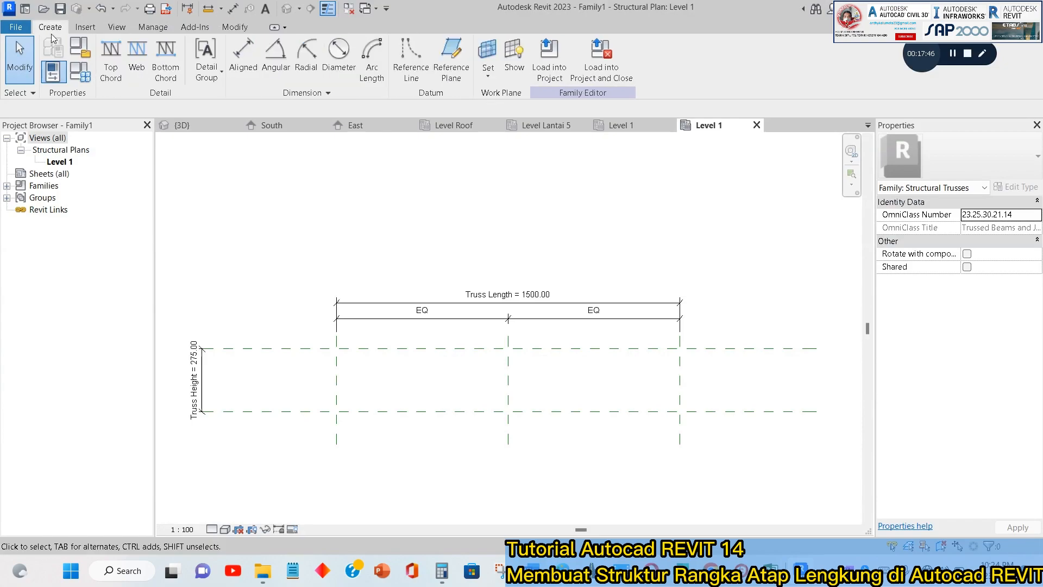
click(461, 65)
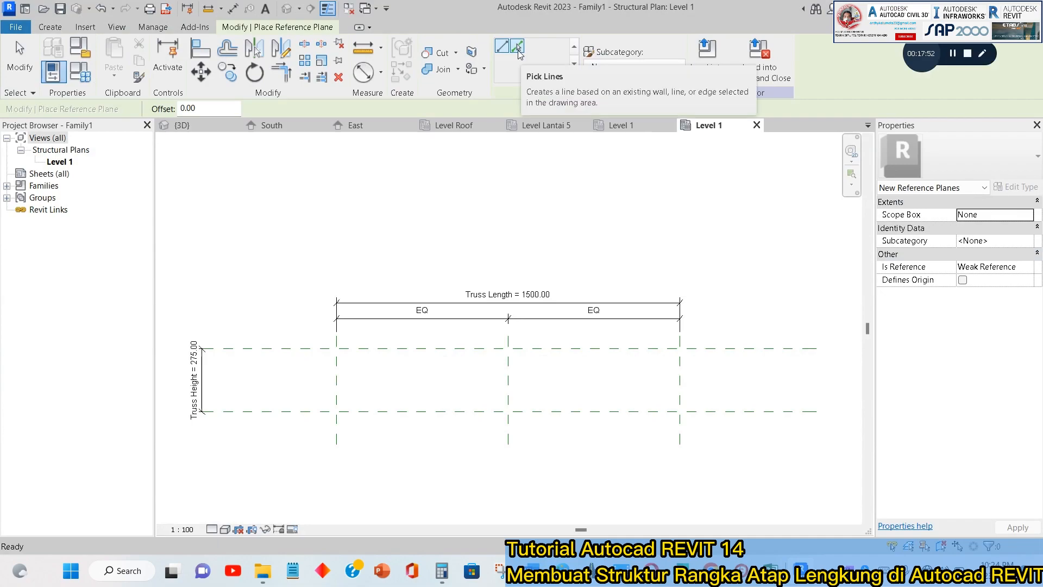
click(518, 48)
click(213, 108)
drag(212, 109, 179, 108)
text(191)
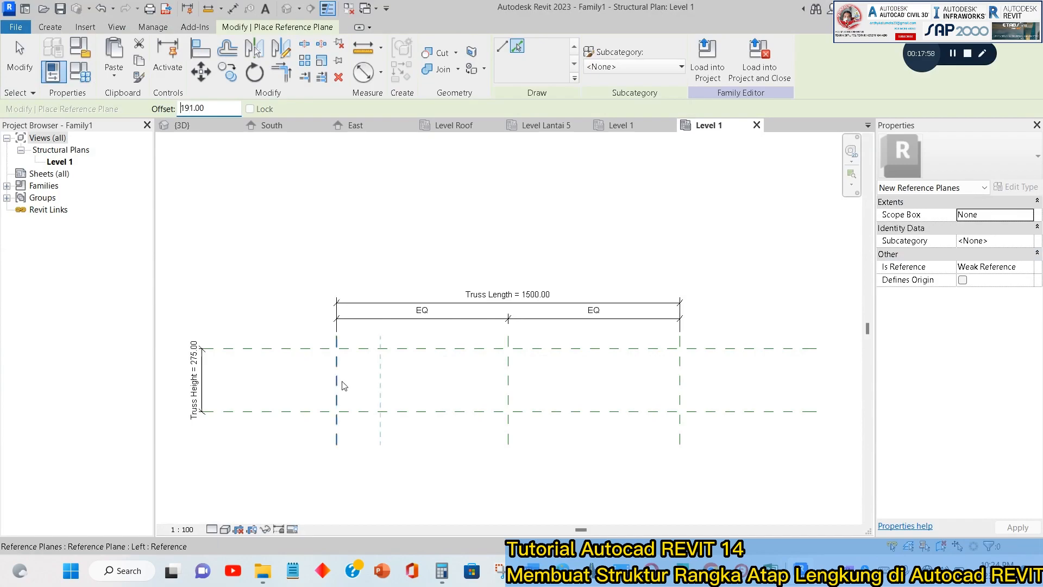
click(342, 385)
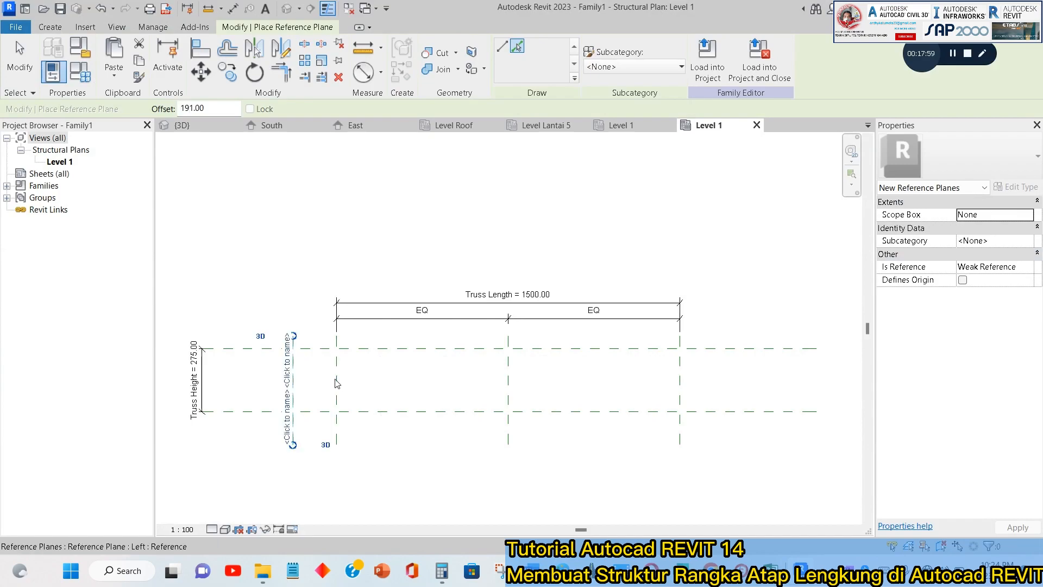
click(686, 385)
key(Escape)
key(Escape)
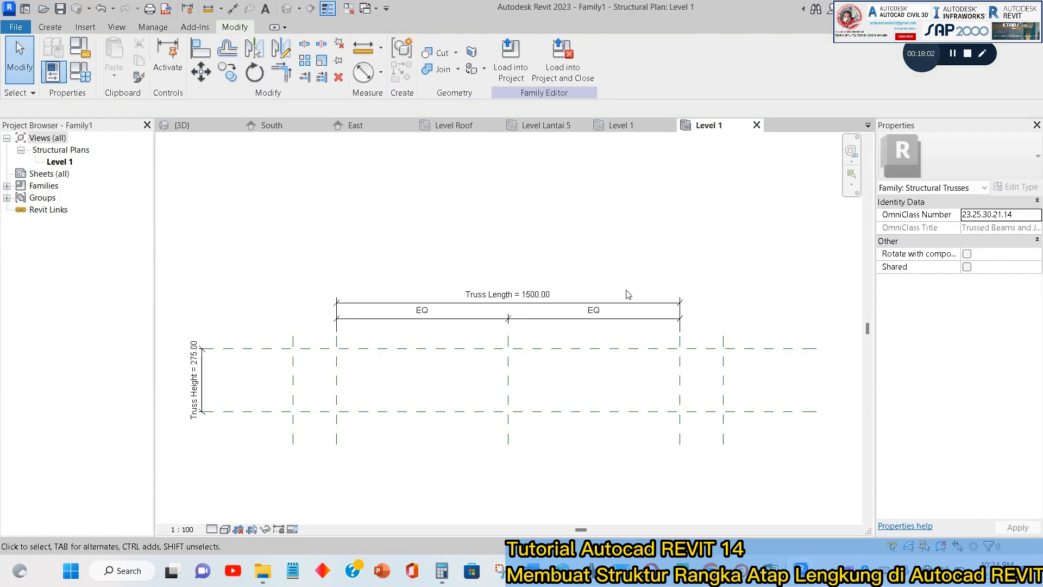
Switch to BricsCAD to examine the truss's chord spacing and support height at the grid B column, and return to Revit.
key(alt+Tab)
scroll(582, 301, down, 2)
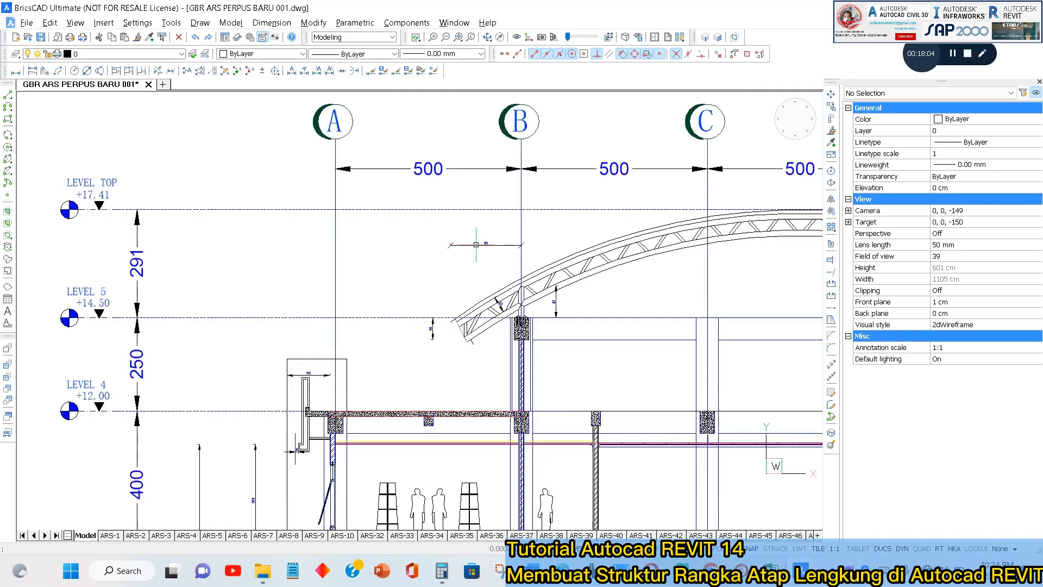
middle_drag(582, 301, 451, 285)
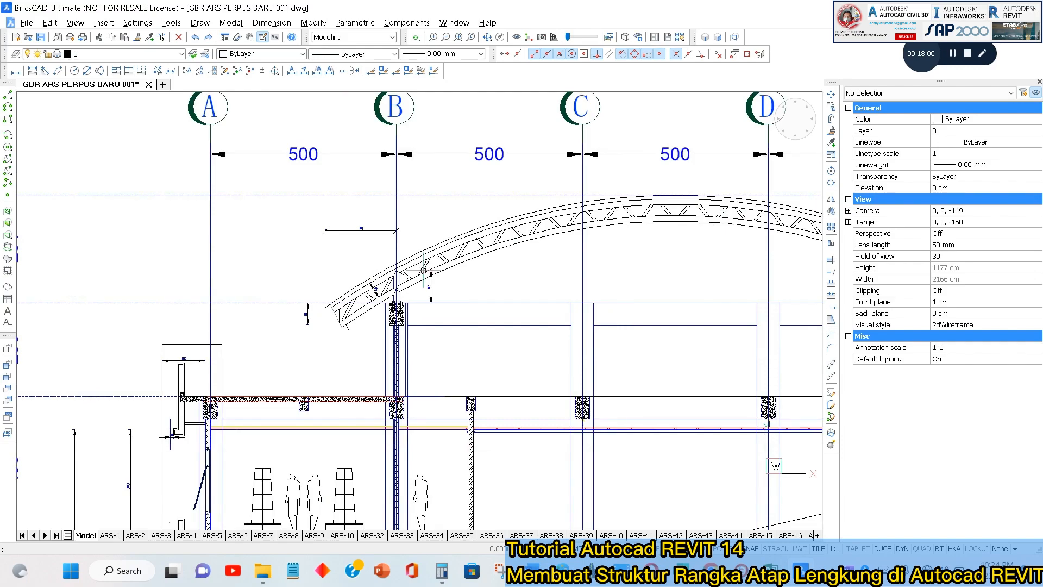
scroll(394, 298, up, 4)
scroll(342, 261, up, 5)
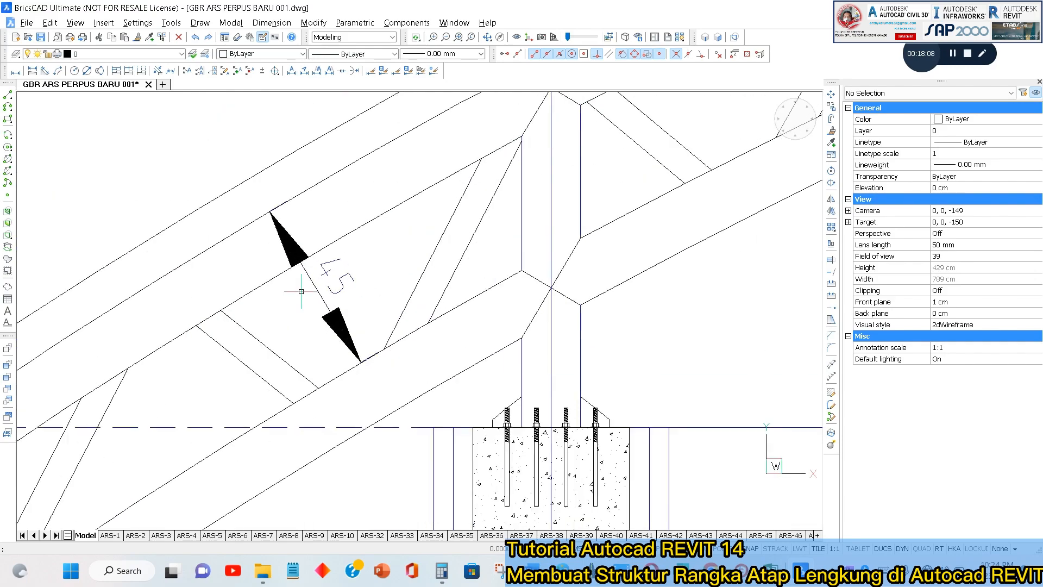
scroll(312, 263, down, 6)
scroll(555, 257, up, 3)
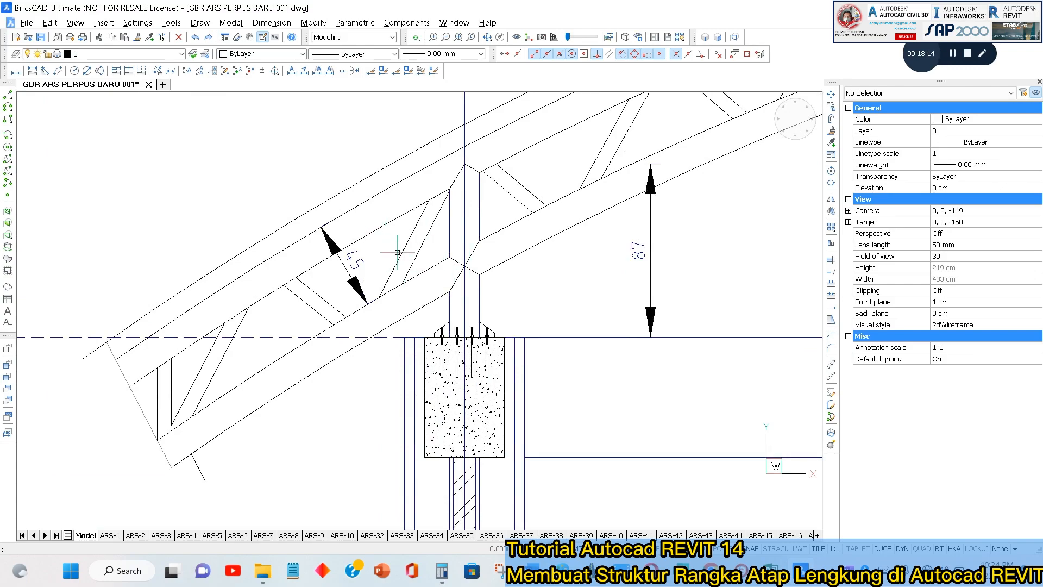
key(alt+Tab)
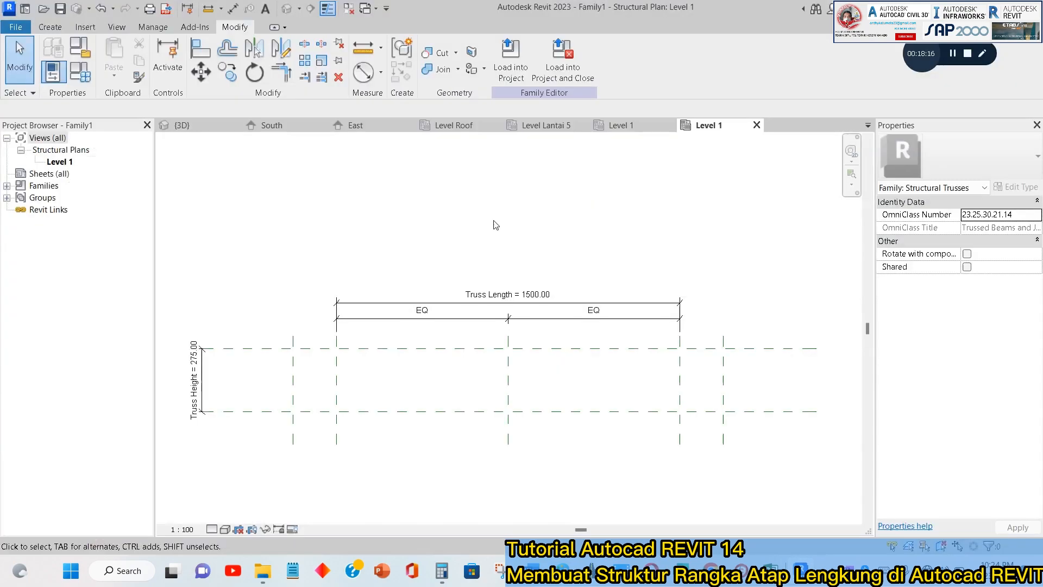
Calculate 45 + 30 in Calculator and minimize it to return to the truss family.
click(441, 570)
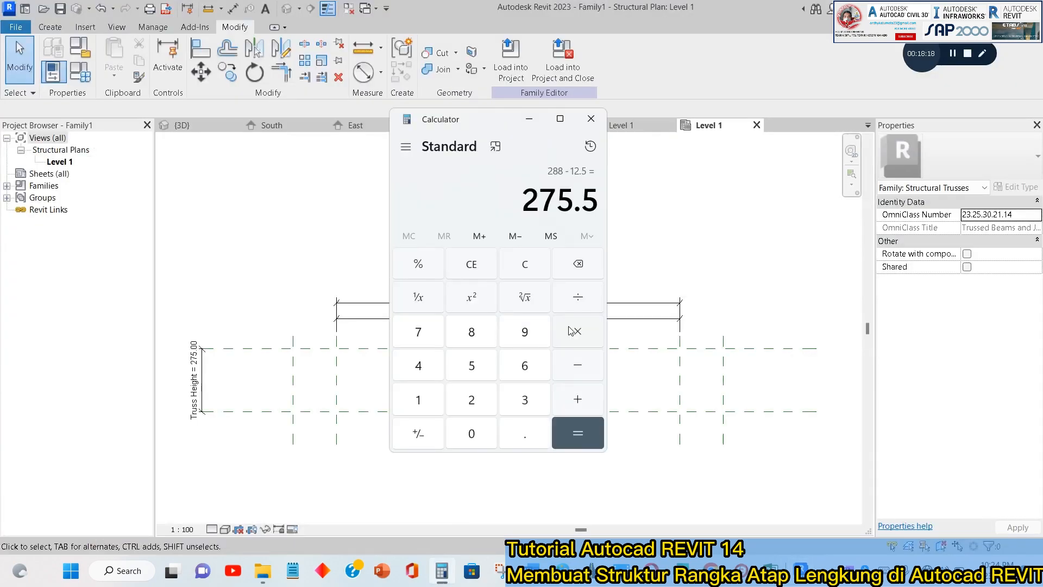
text(45)
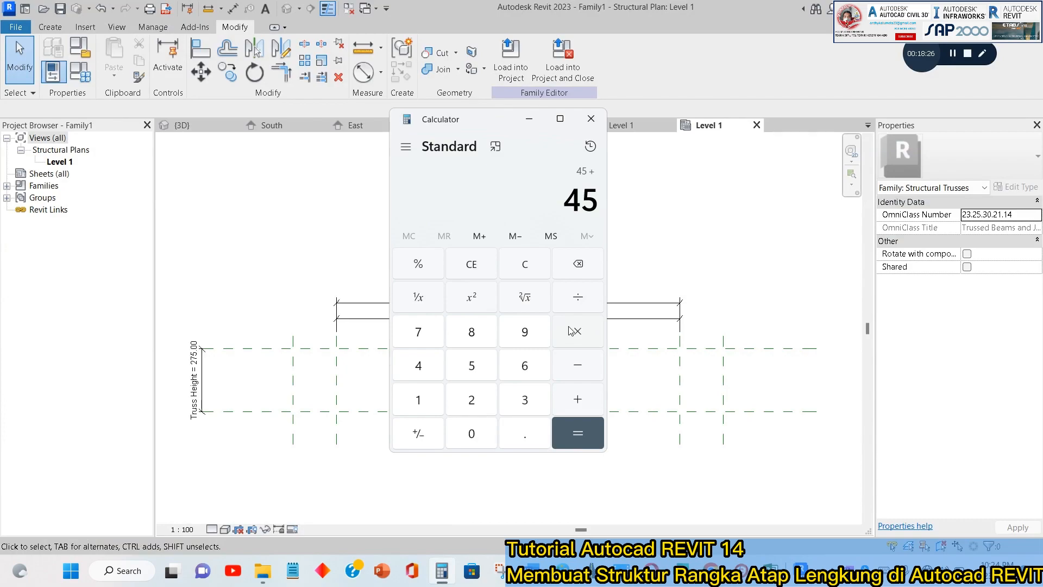
text(30)
key(Return)
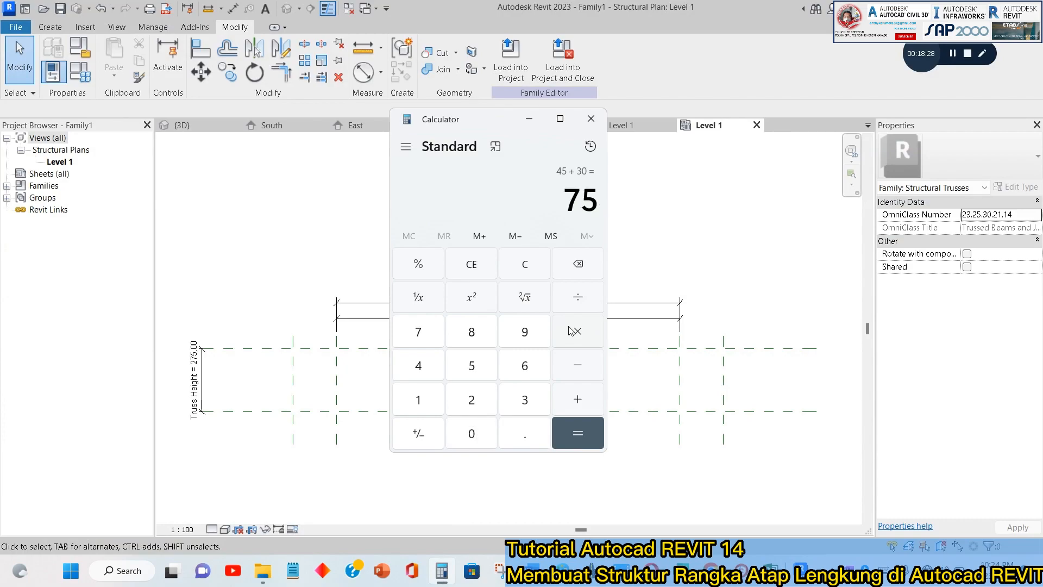
click(529, 119)
Draw the top chord as an arc between the outer reference planes at the bottom plane, peaking where the center and top planes meet.
middle_drag(418, 370, 467, 301)
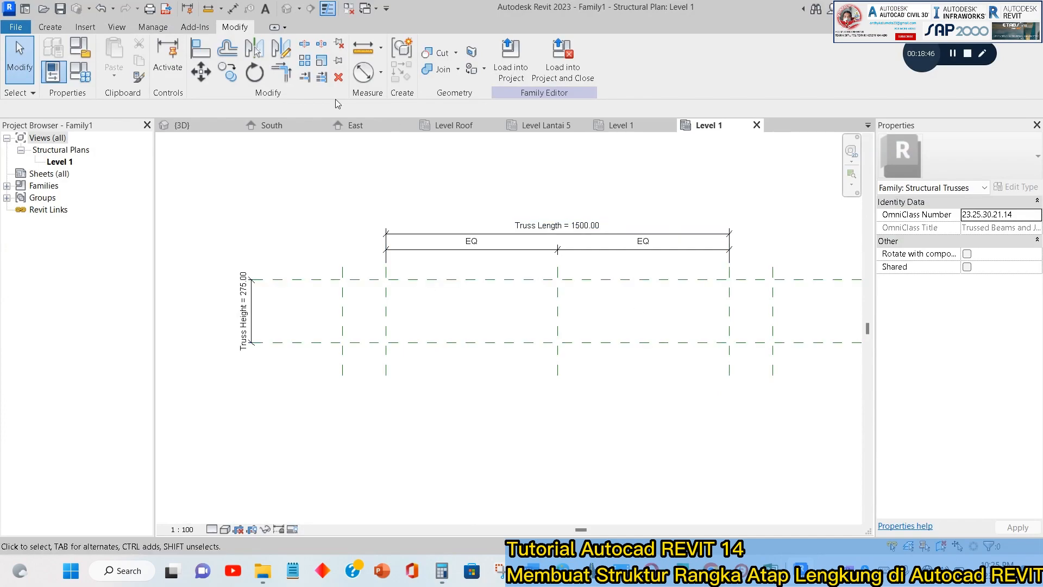
click(54, 28)
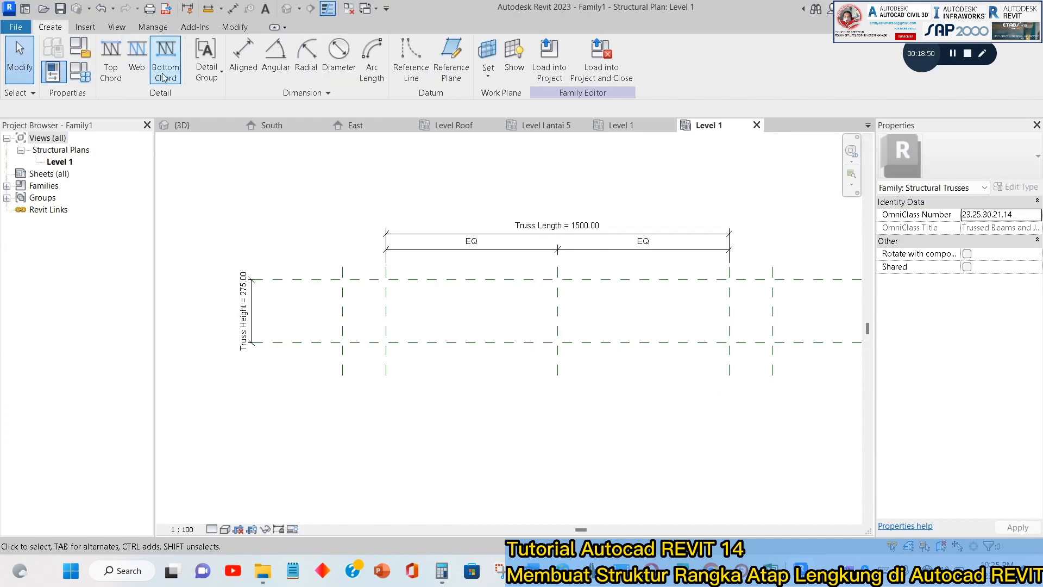
click(101, 78)
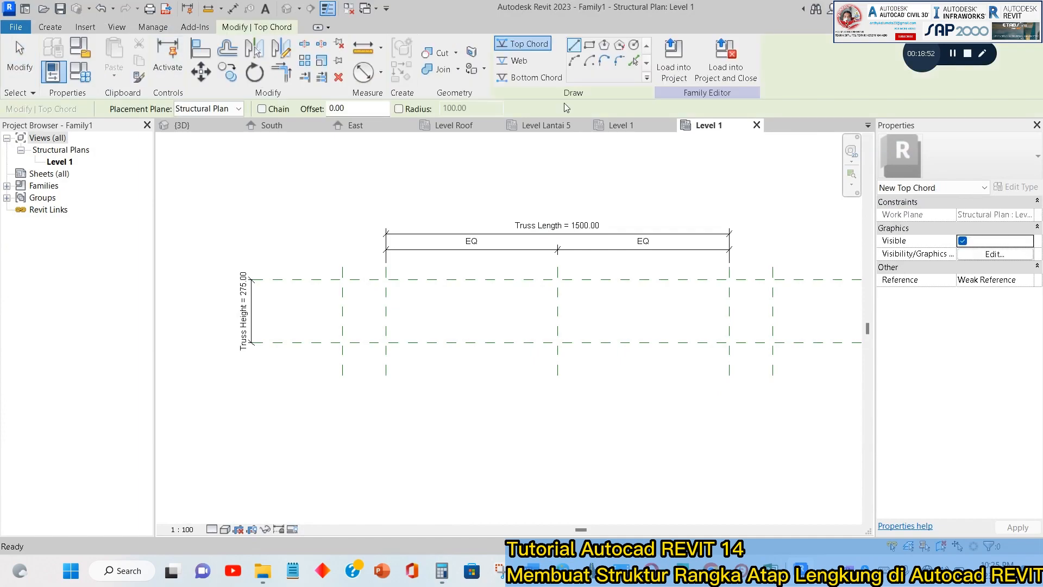
click(573, 61)
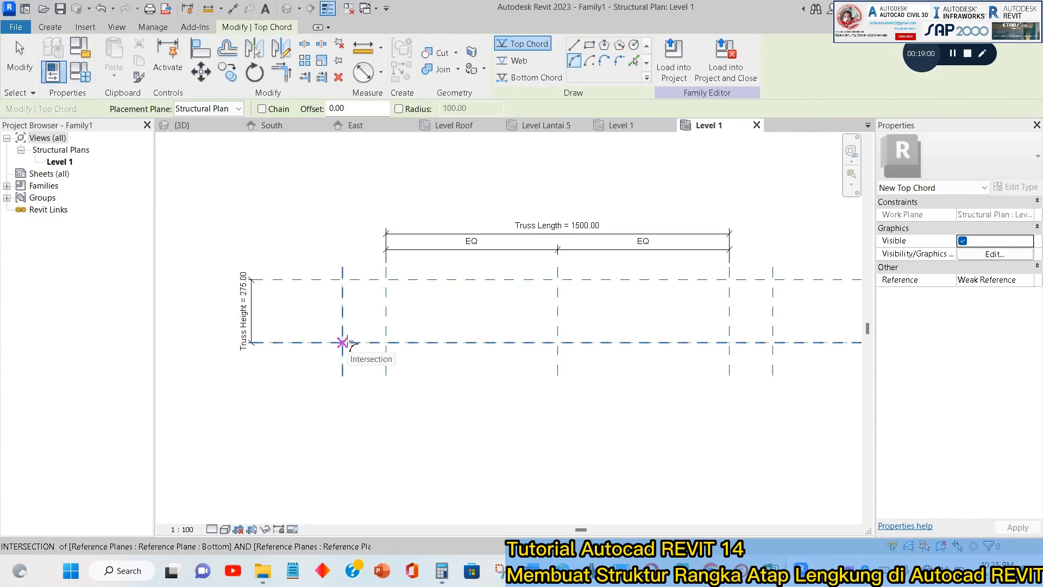
click(343, 343)
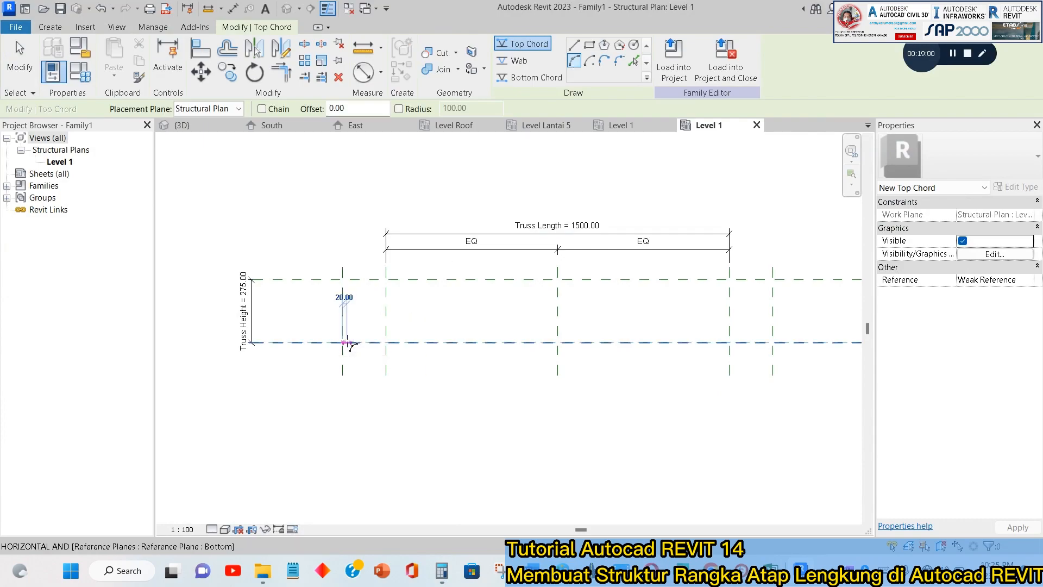
click(772, 343)
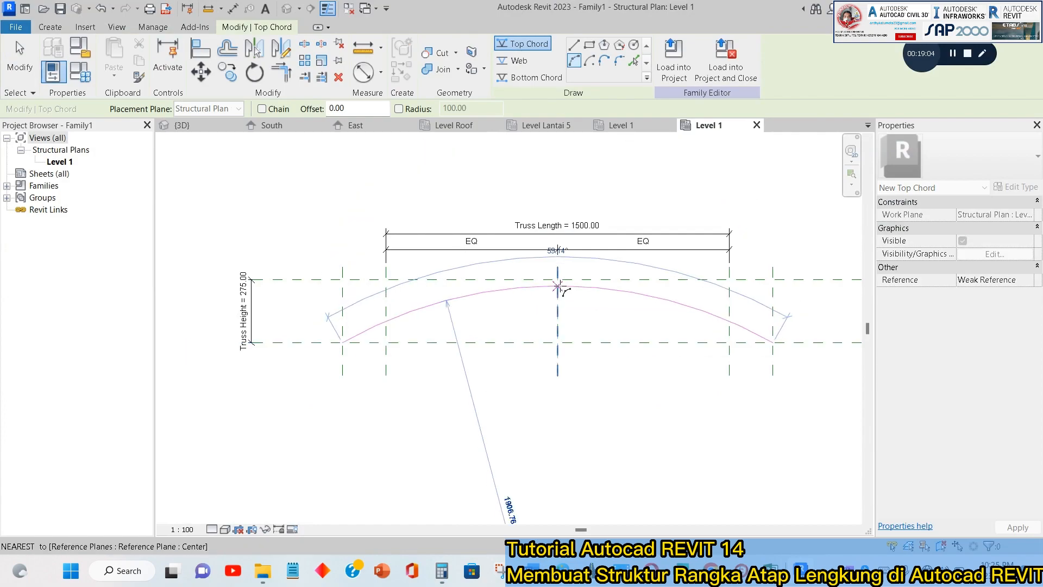
click(558, 280)
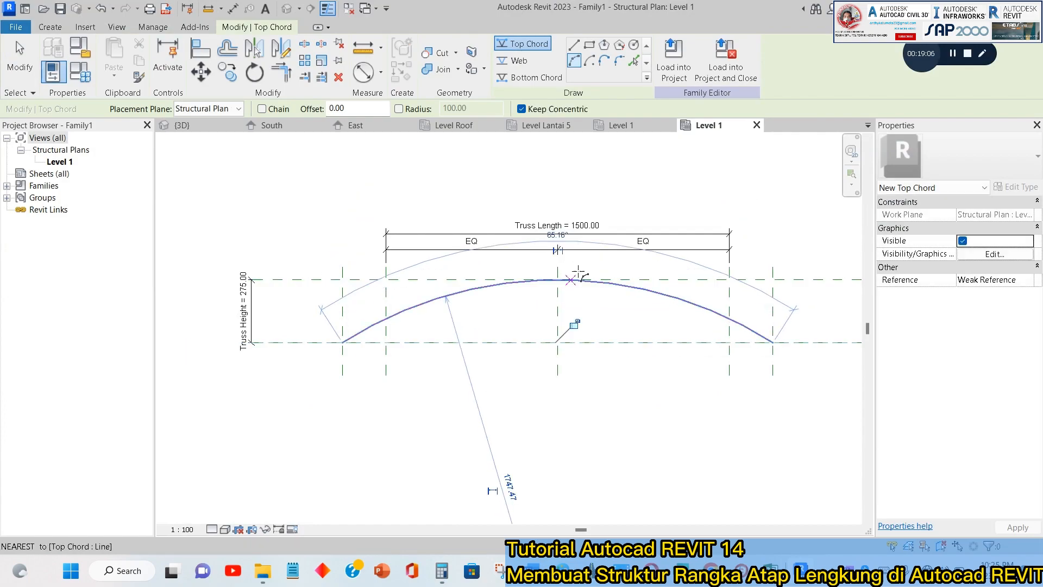
key(Escape)
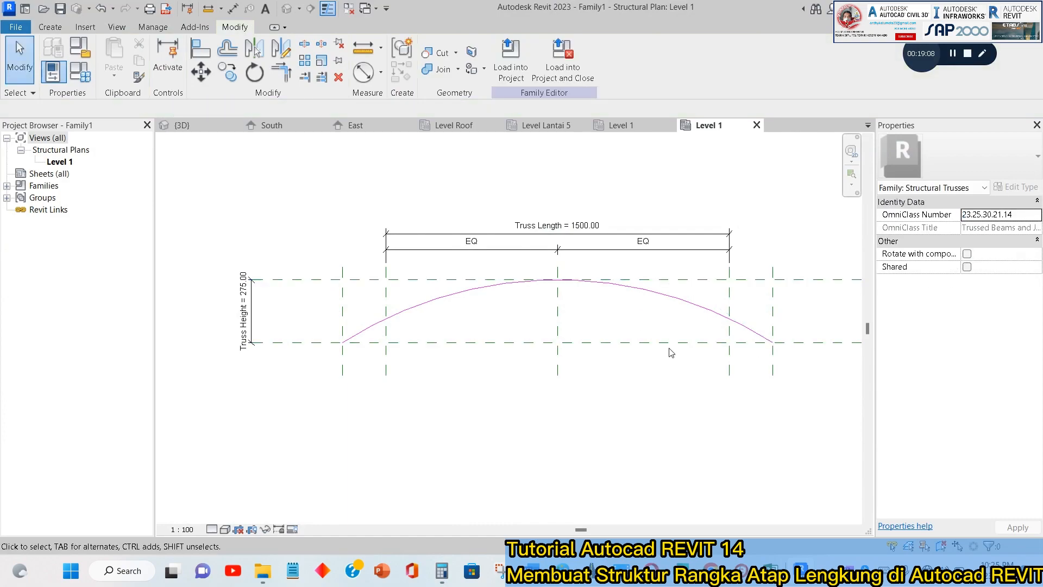
scroll(547, 316, up, 1)
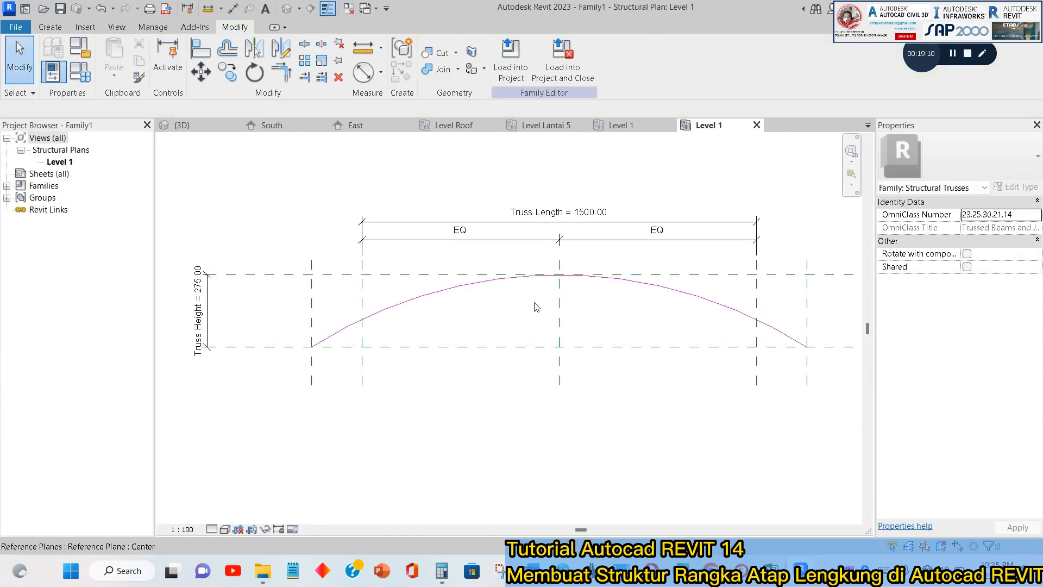
middle_drag(561, 325, 490, 250)
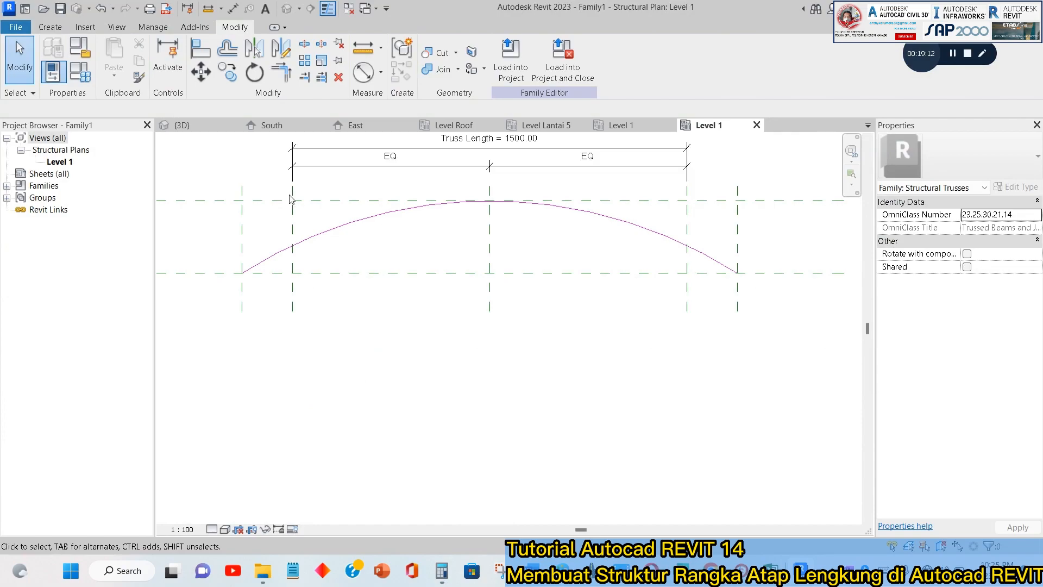
Add a horizontal reference plane offset 75 below the truss's top reference plane by picking that plane.
click(52, 29)
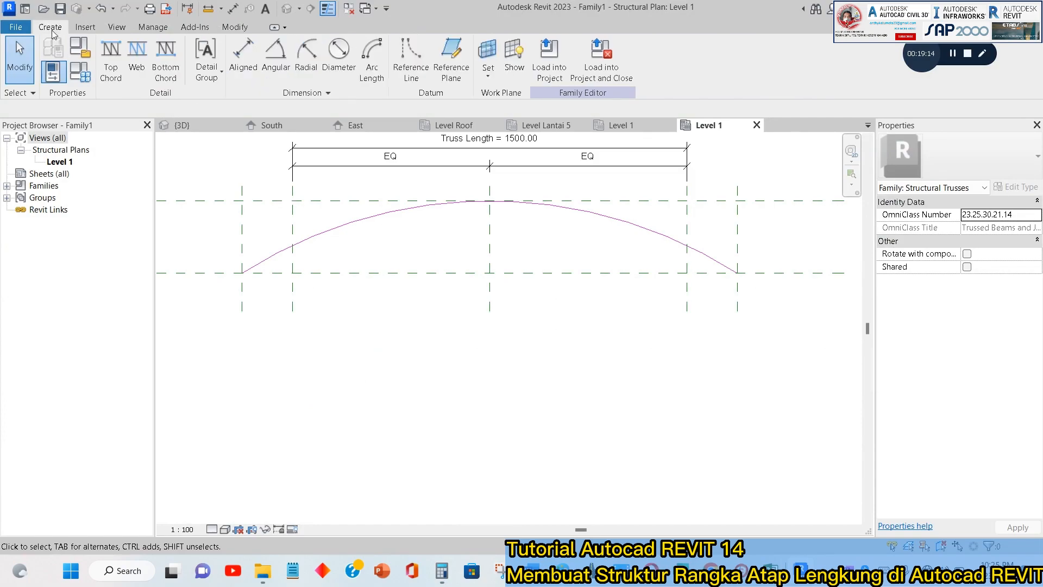
click(443, 59)
click(502, 46)
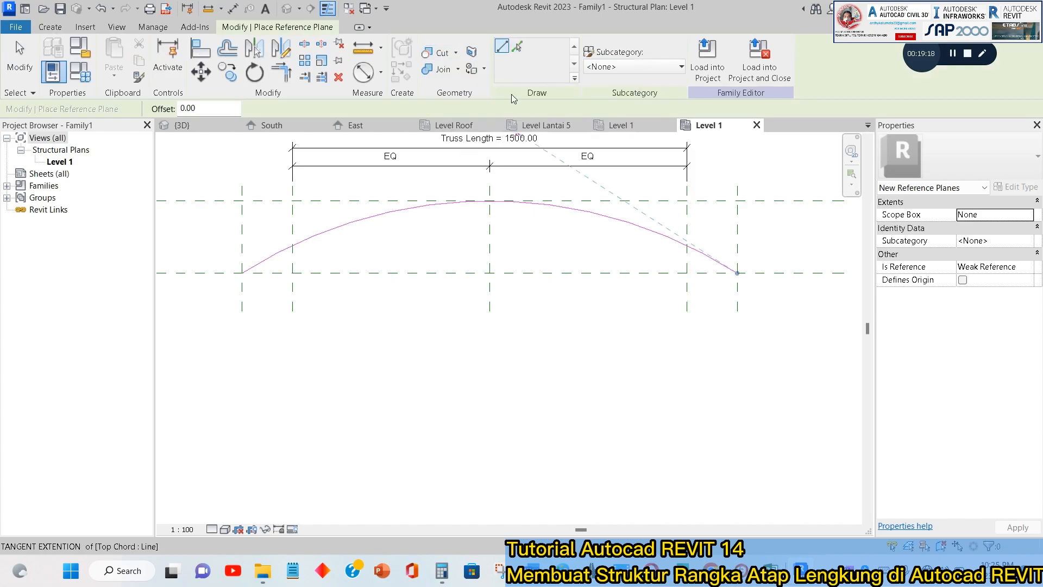
click(517, 47)
double_click(210, 107)
text(75)
scroll(636, 231, down, 2)
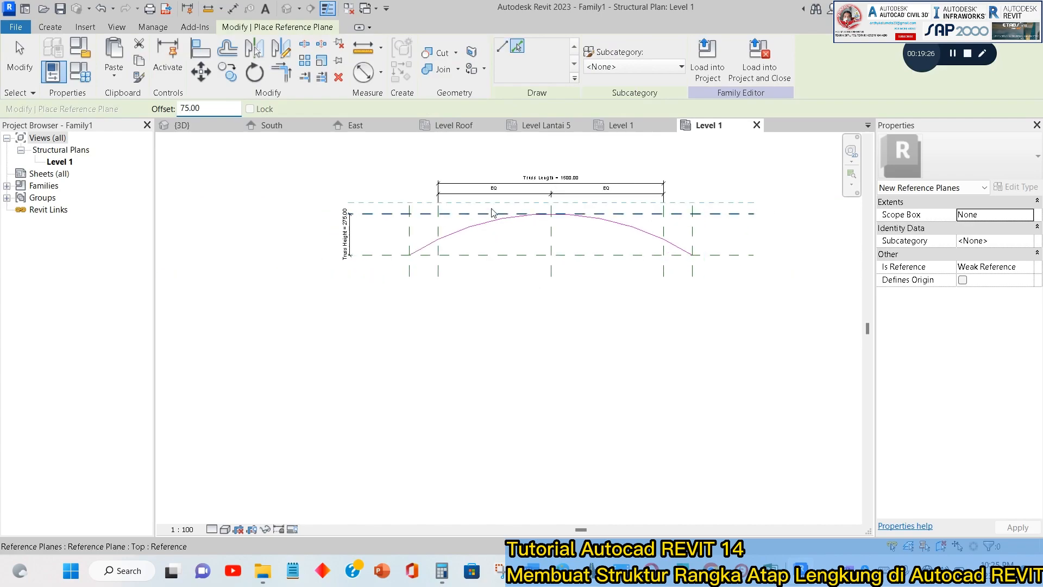
scroll(502, 237, up, 1)
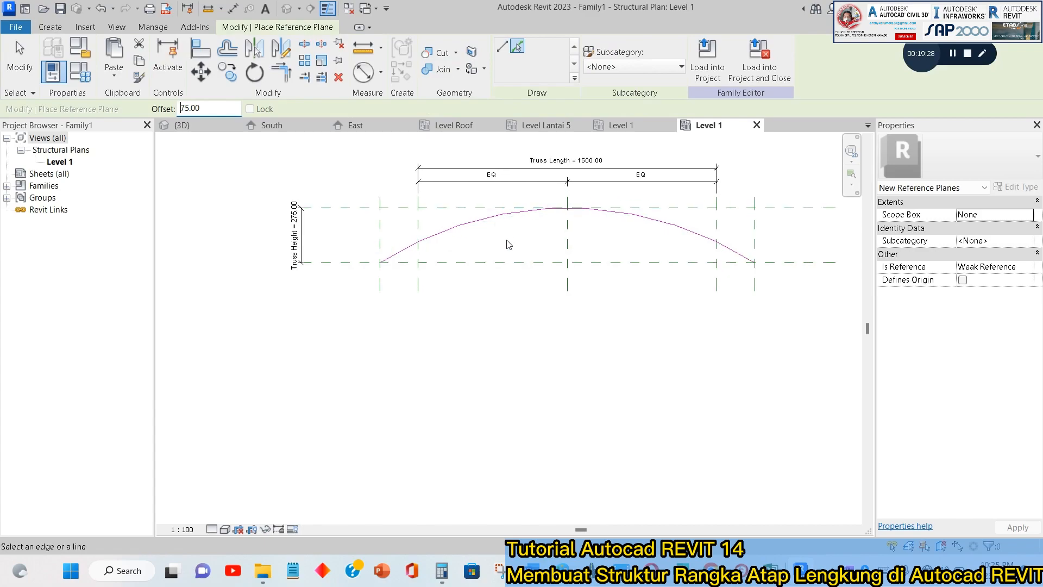
click(486, 210)
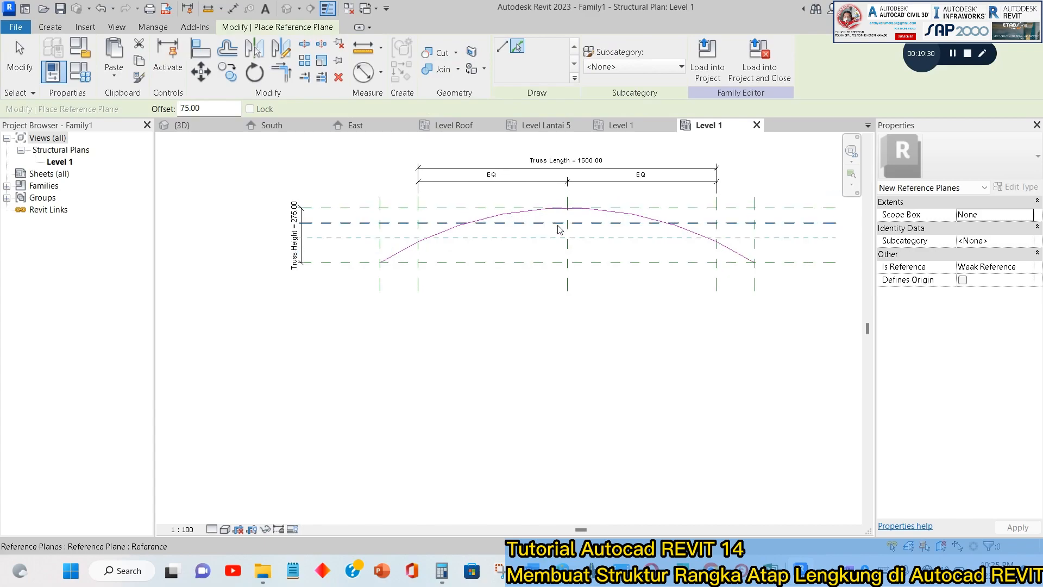
key(Escape)
scroll(580, 210, up, 3)
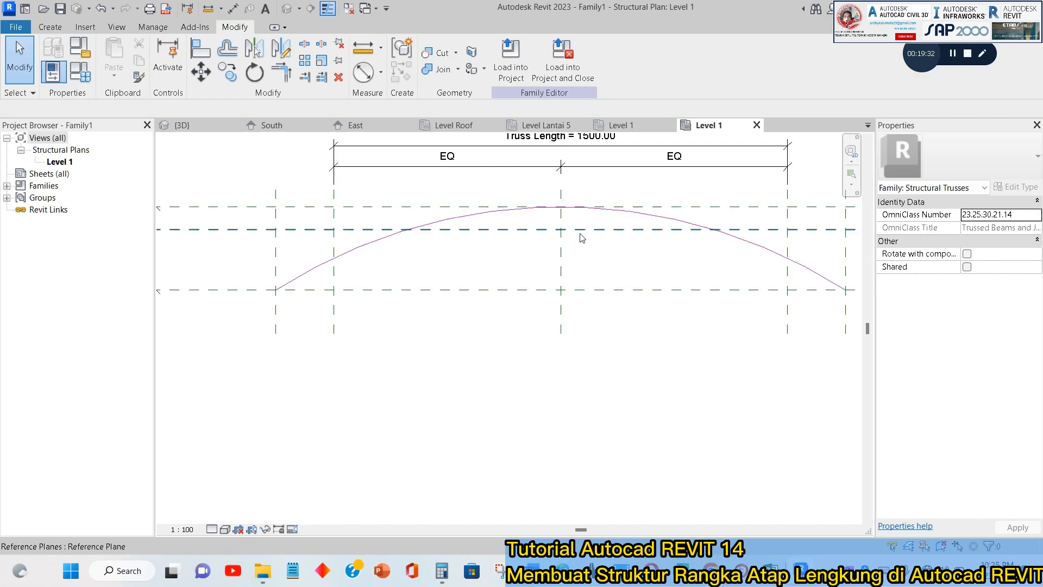
Draw the bottom chord as an arc between the left and right end planes at the bottom plane, peaking where the center and 75-offset planes meet.
click(50, 28)
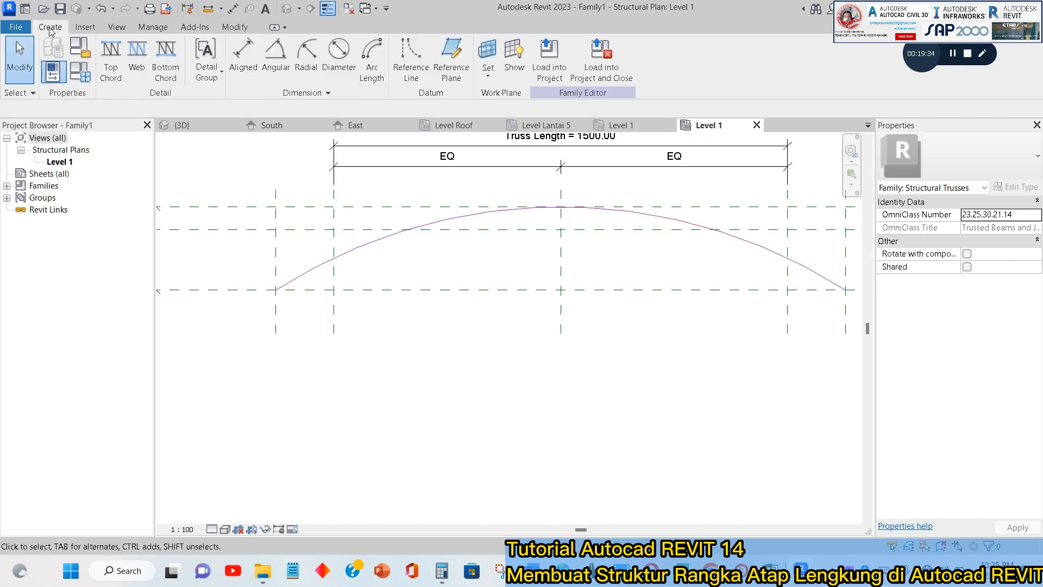
click(166, 63)
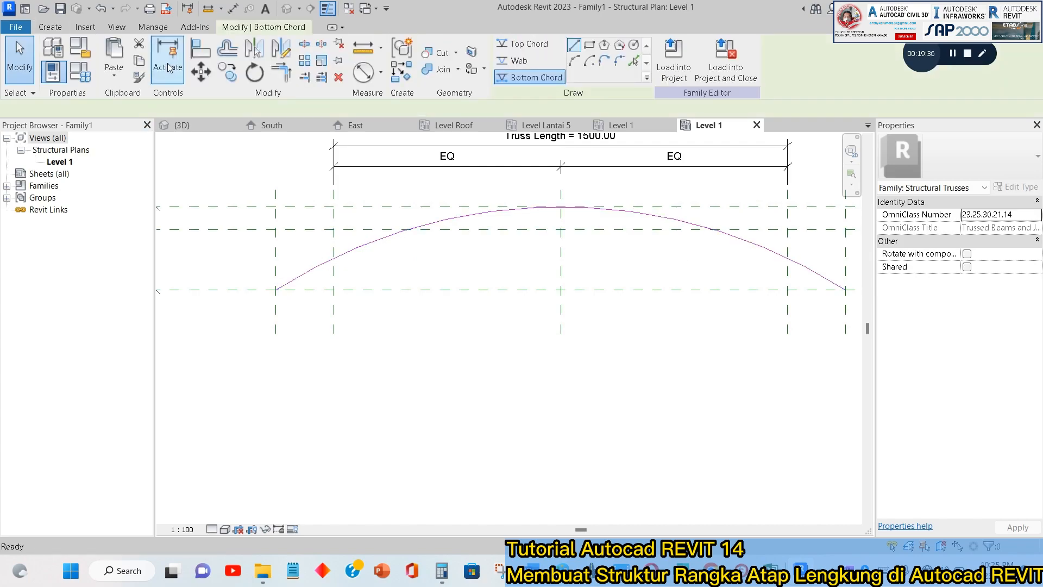
click(574, 62)
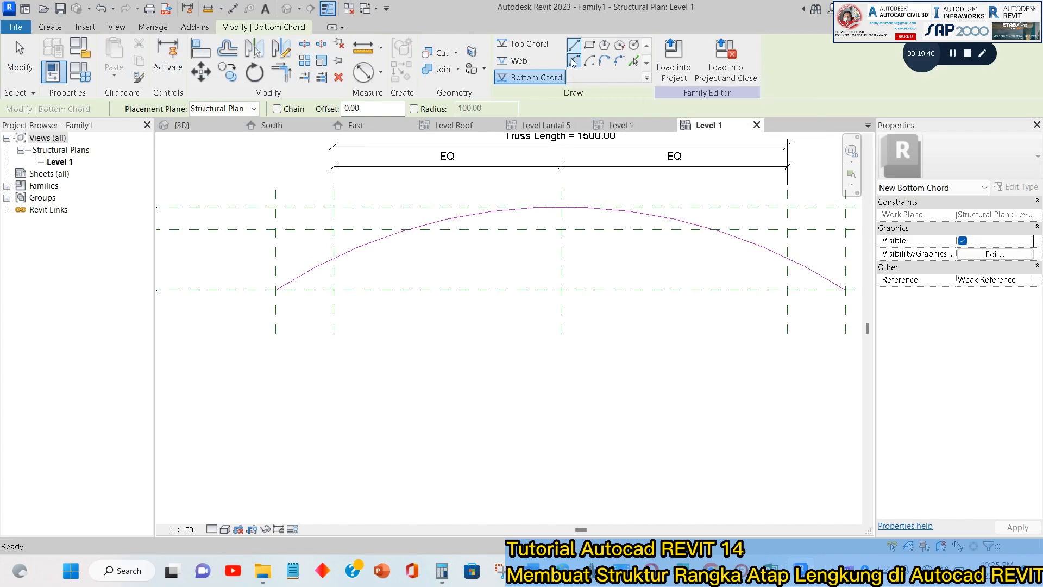
click(334, 290)
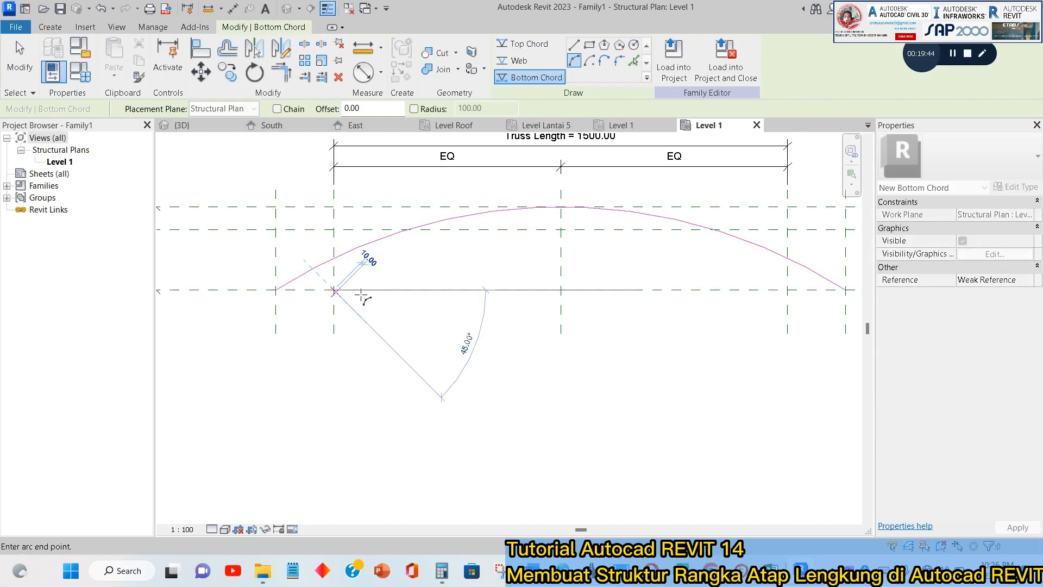
click(787, 290)
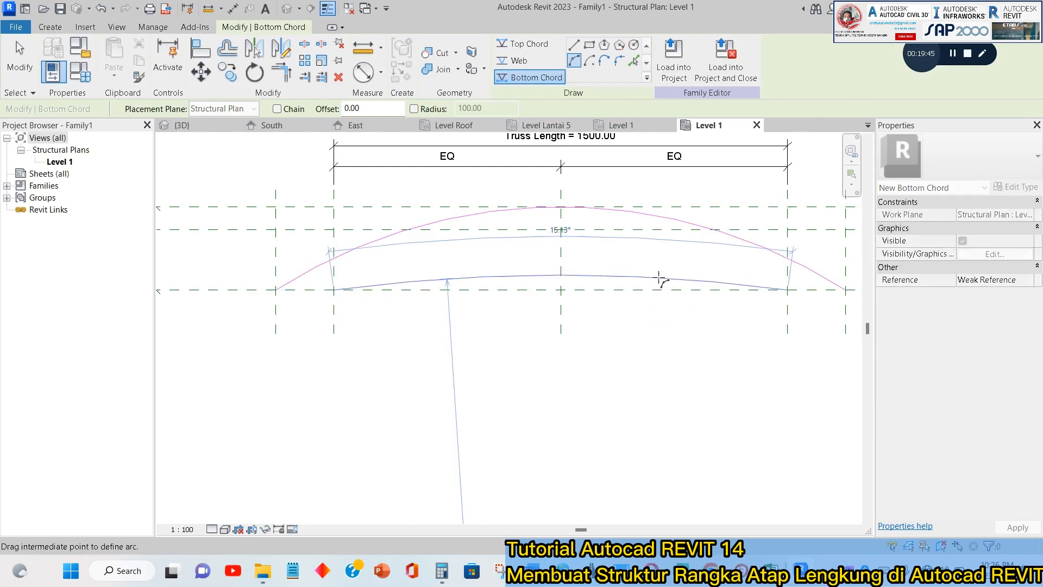
click(561, 229)
scroll(560, 230, up, 2)
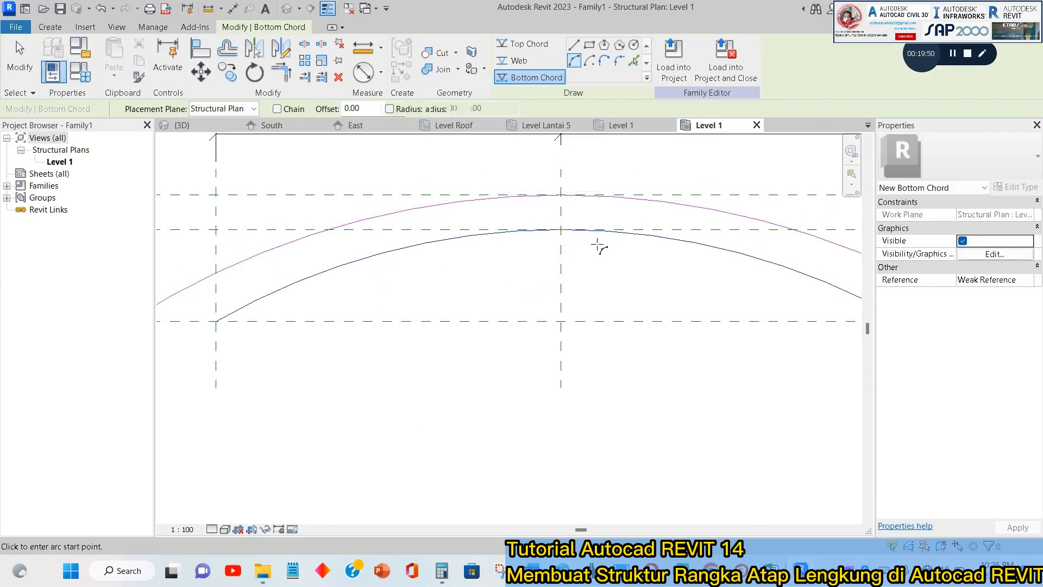
key(Escape)
key(Escape)
scroll(506, 234, down, 2)
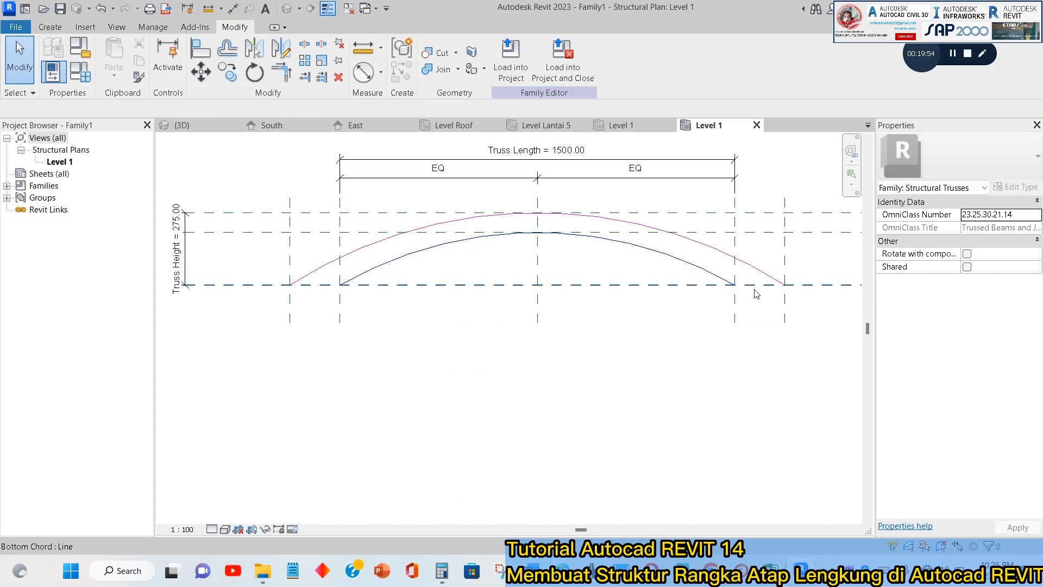
scroll(748, 277, up, 2)
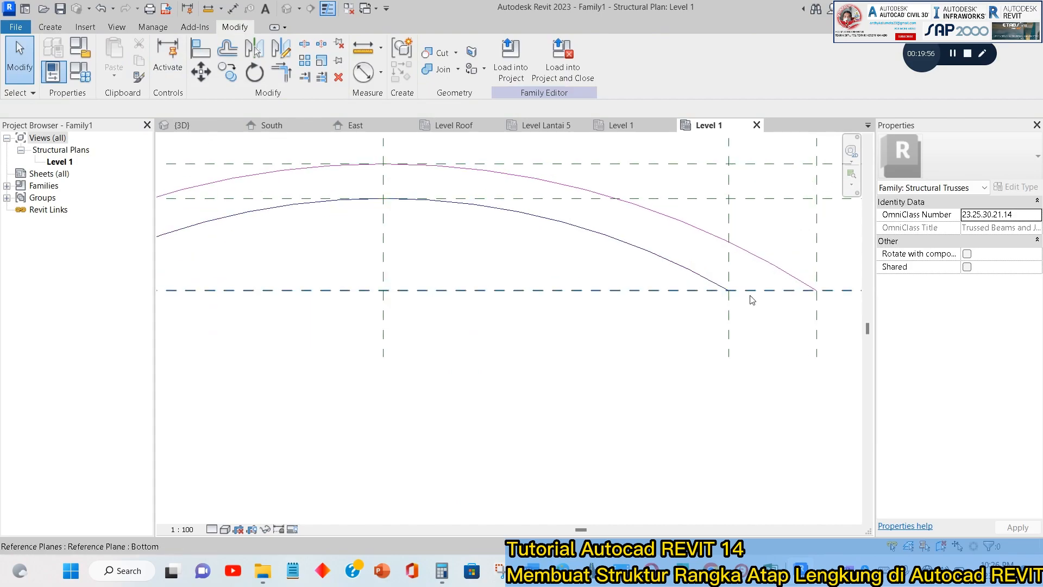
scroll(326, 283, down, 1)
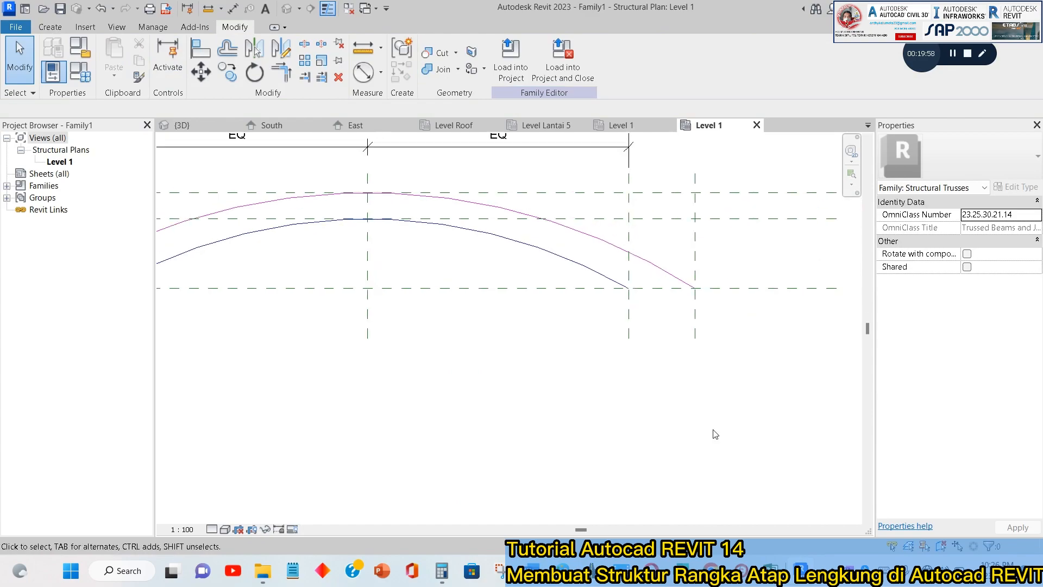
Minimize Calculator, switch to BricsCAD to examine the vertical support member between the chords at the column, and return to Revit.
key(alt+Tab)
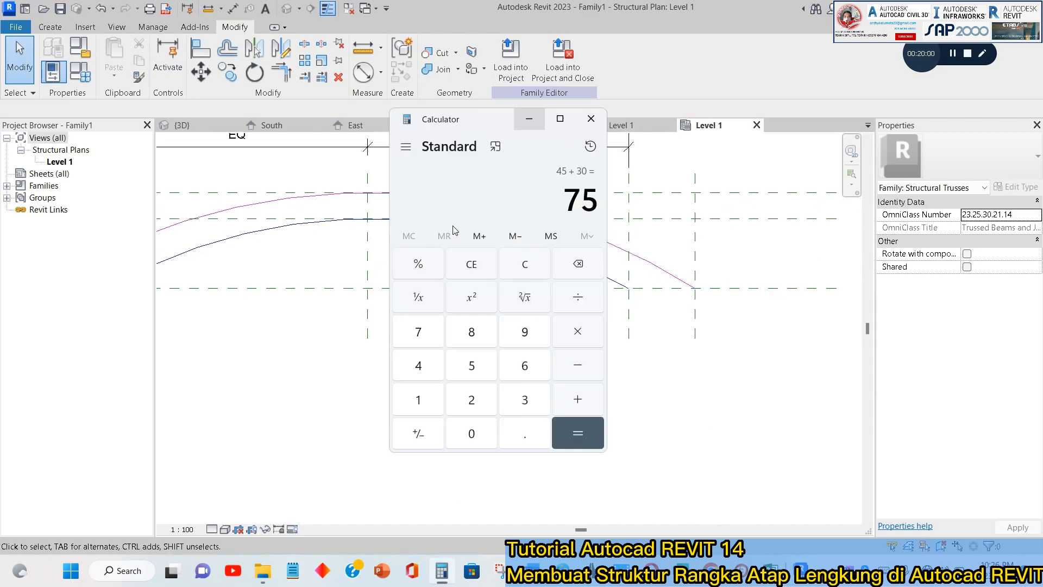
click(529, 123)
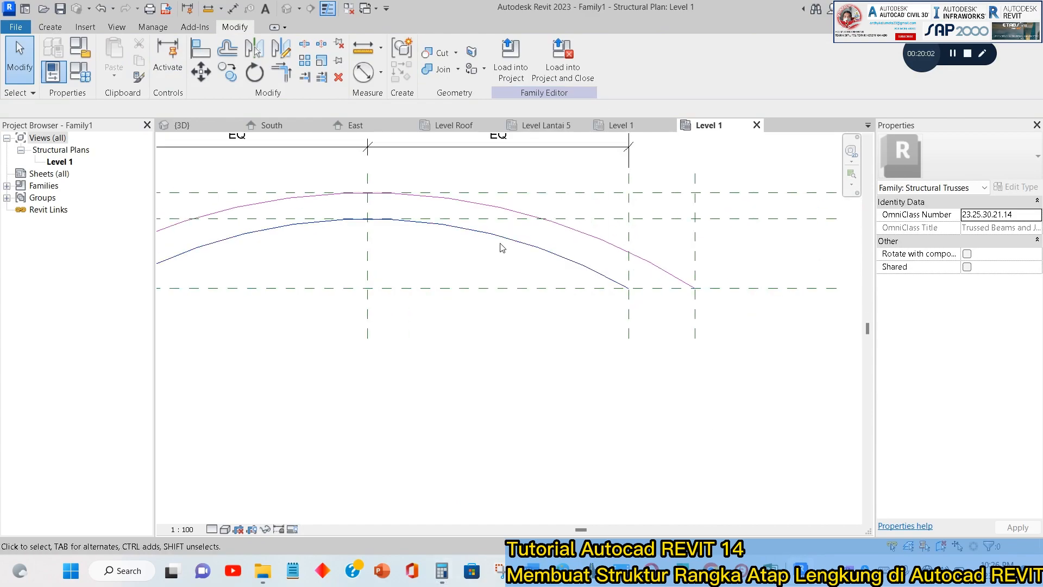
key(alt+Tab)
key(Tab)
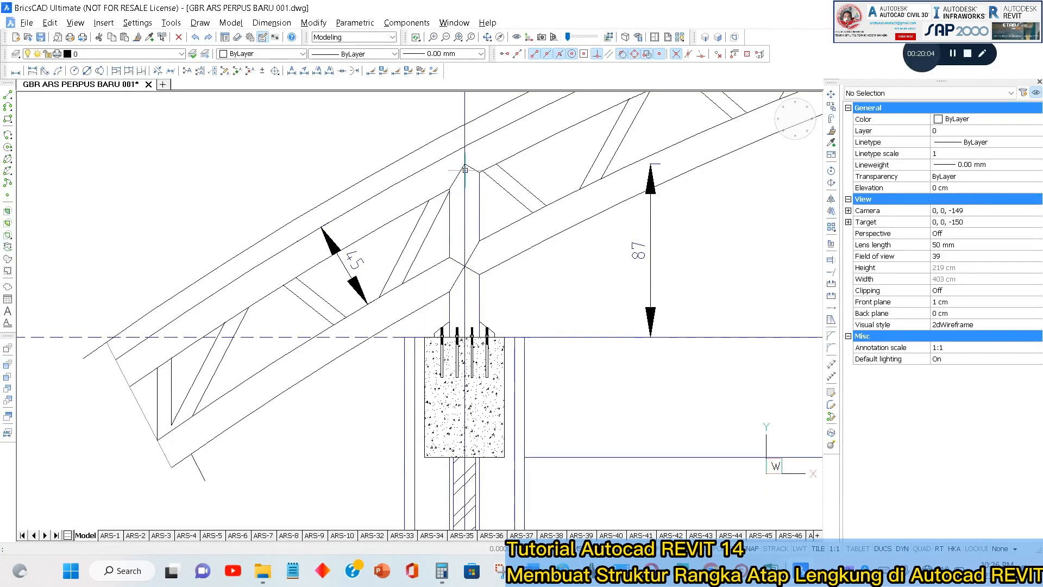
mouse_move(467, 169)
key(alt+Tab)
scroll(442, 268, up, 4)
scroll(330, 279, up, 1)
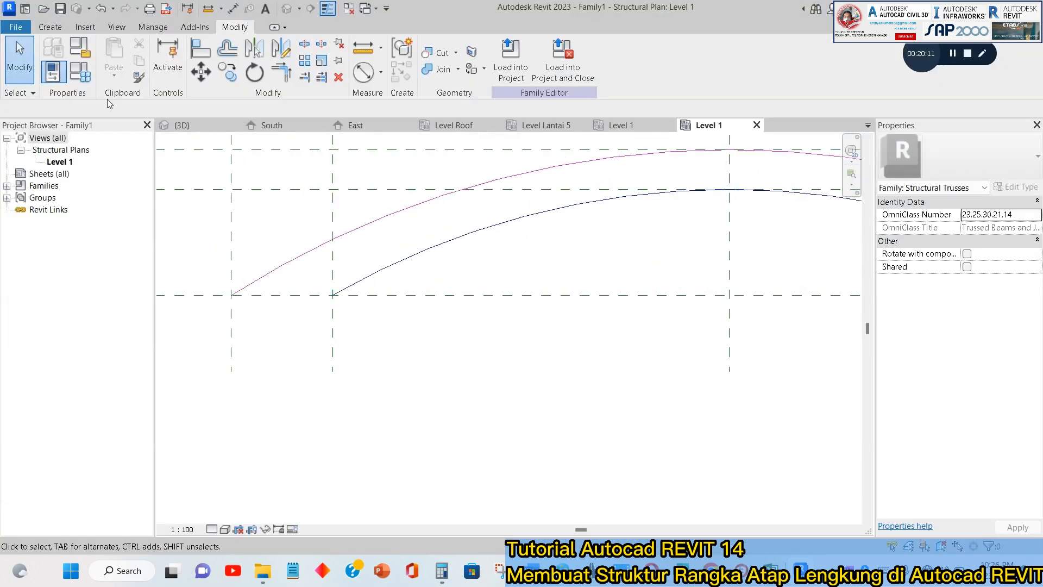
Draw a vertical web line 150 long downward from the top chord along the left end reference plane.
click(47, 28)
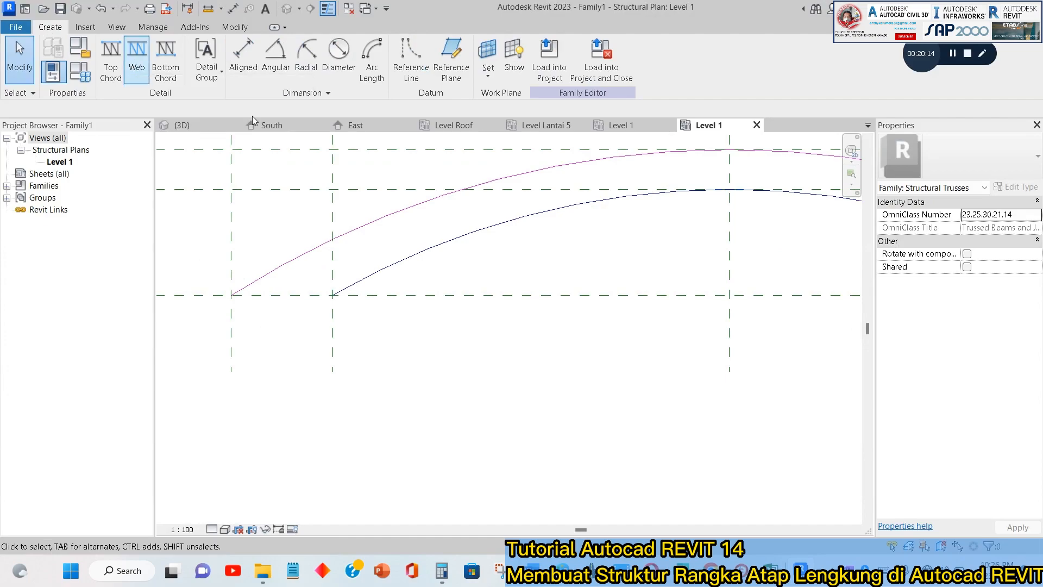
click(136, 54)
click(333, 239)
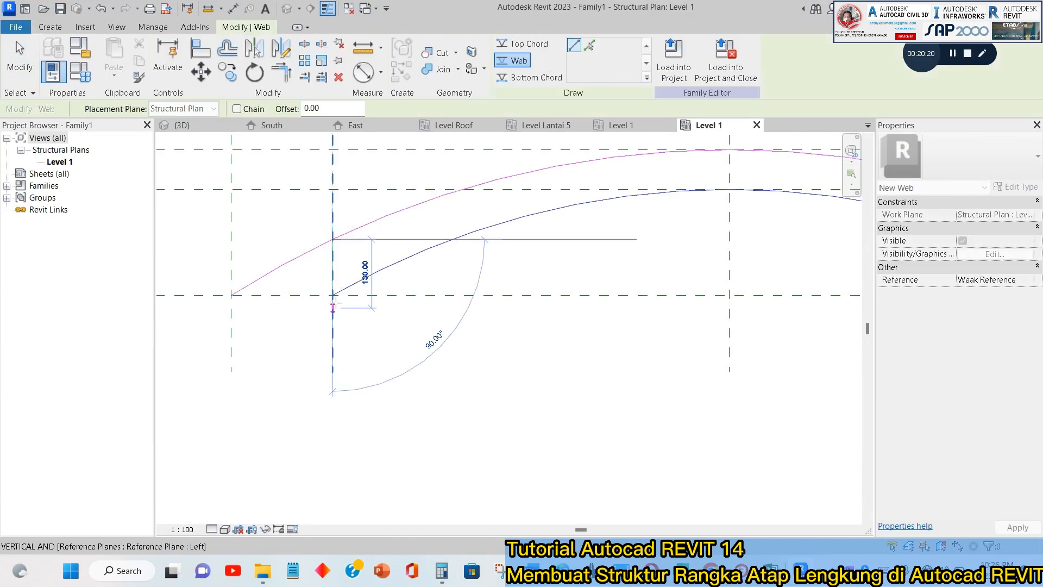
scroll(332, 294, up, 2)
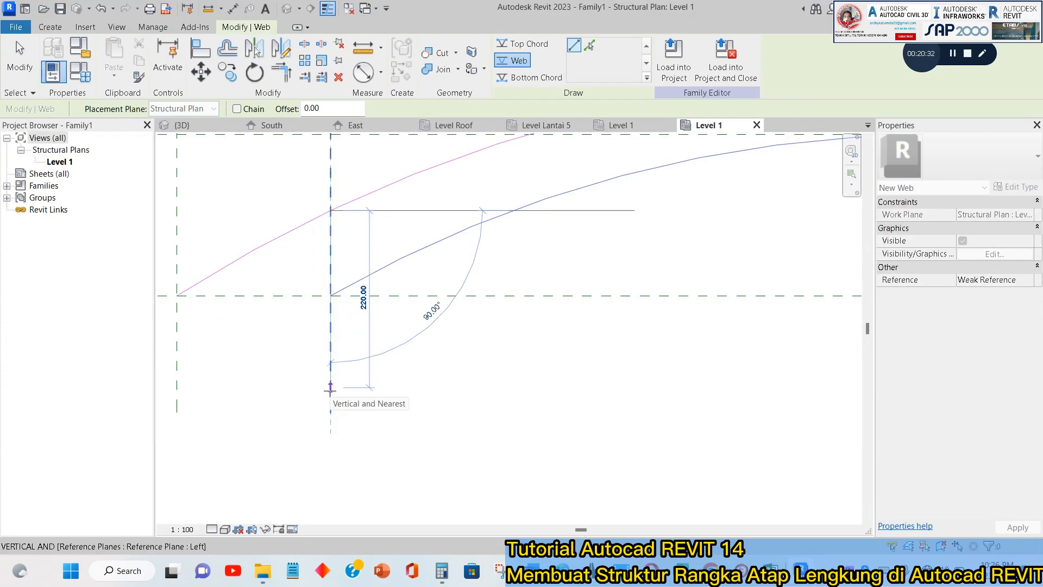
text(15)
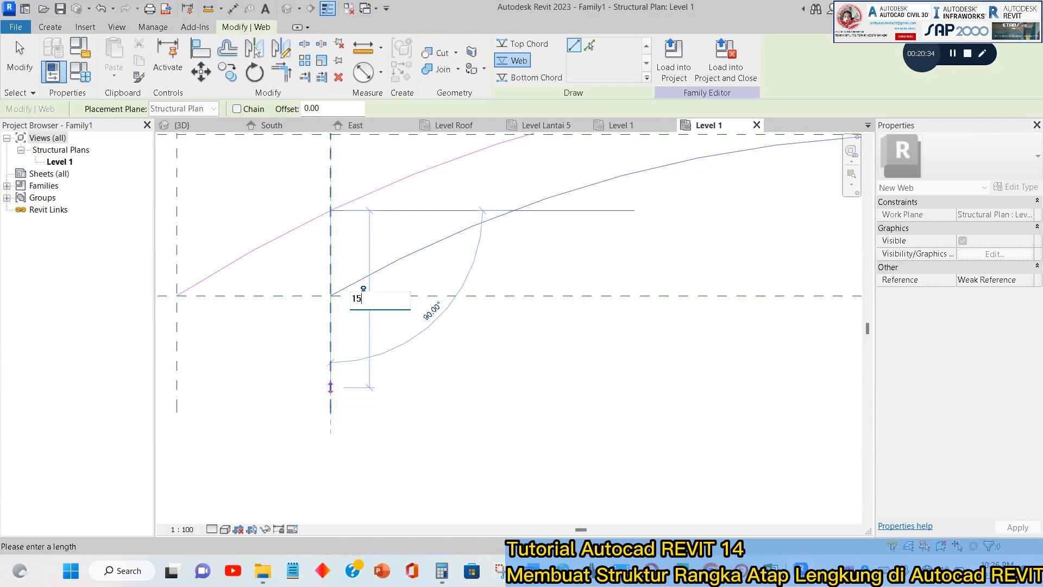
key(Return)
key(Escape)
key(Escape)
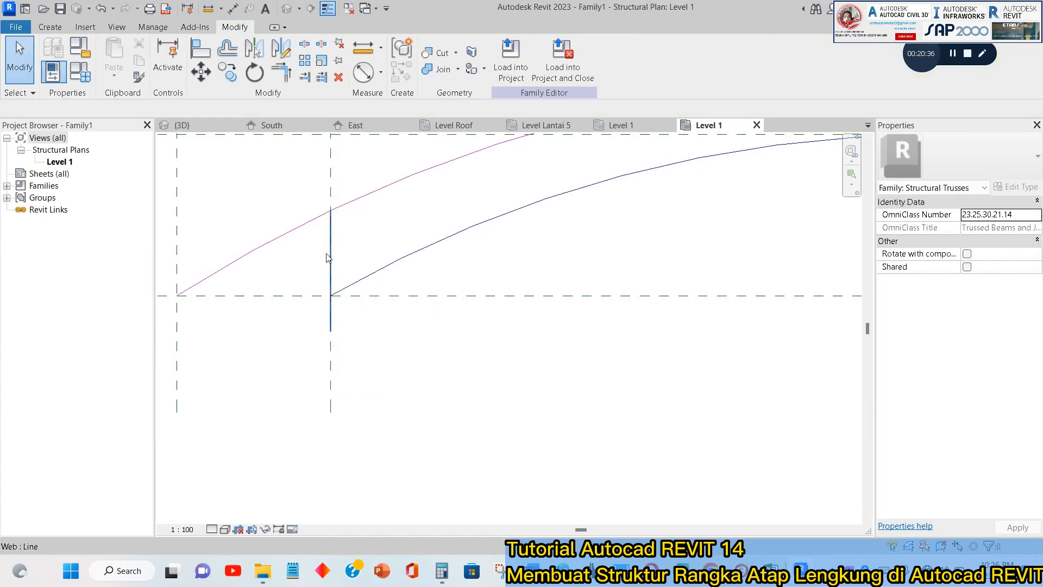
Mirror a copy of the vertical web line to the truss's right end about the center reference plane.
click(331, 237)
click(420, 307)
scroll(422, 306, down, 4)
middle_drag(622, 328, 410, 317)
click(211, 275)
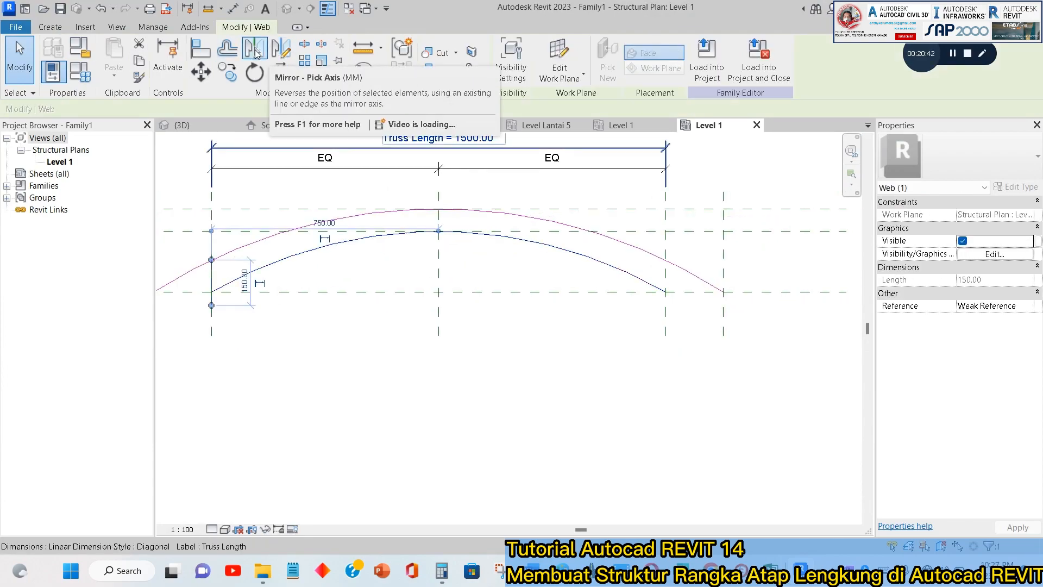
click(254, 53)
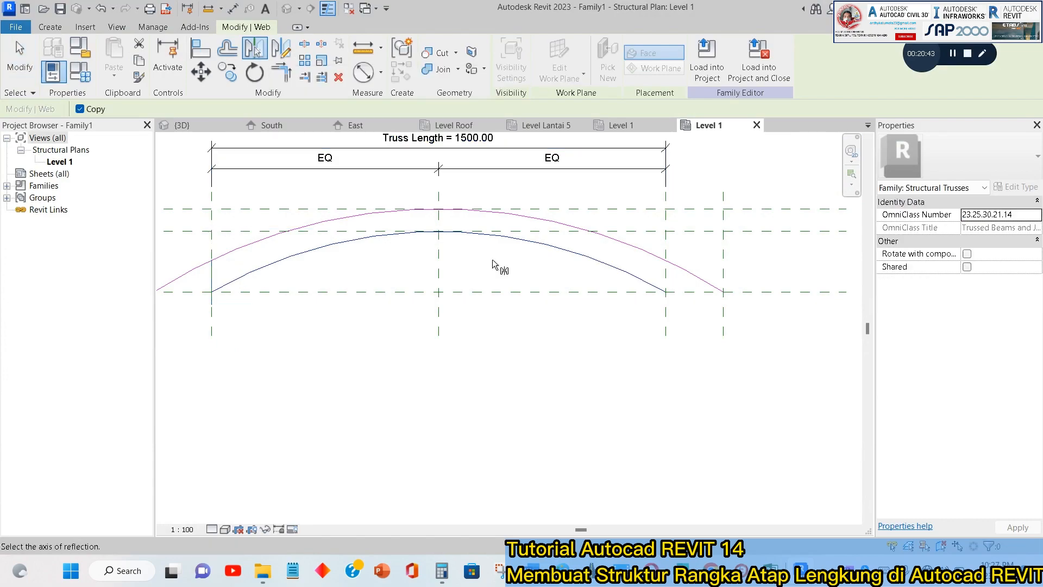
click(439, 264)
key(Escape)
scroll(718, 304, up, 2)
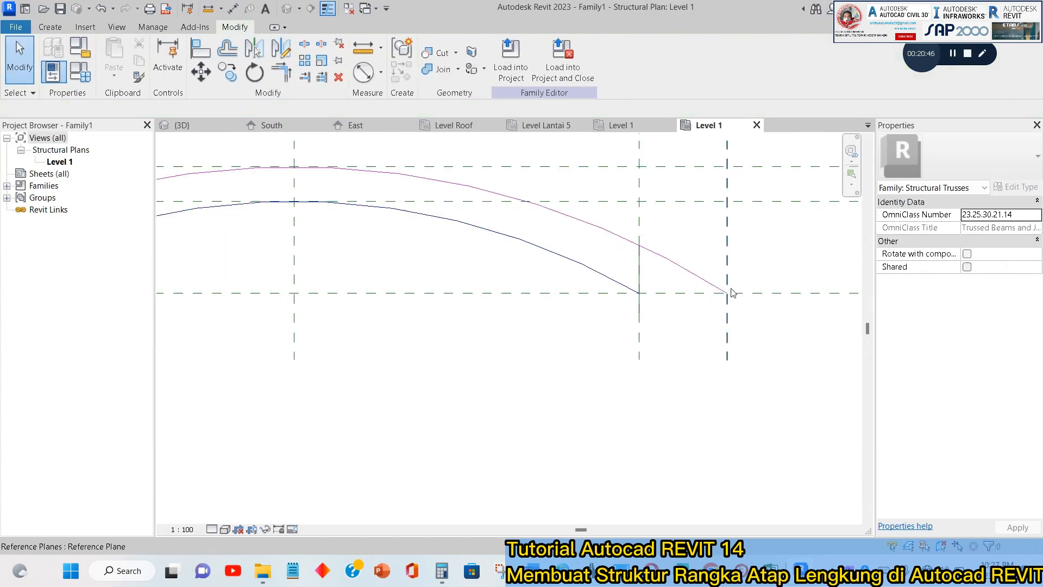
scroll(717, 304, up, 1)
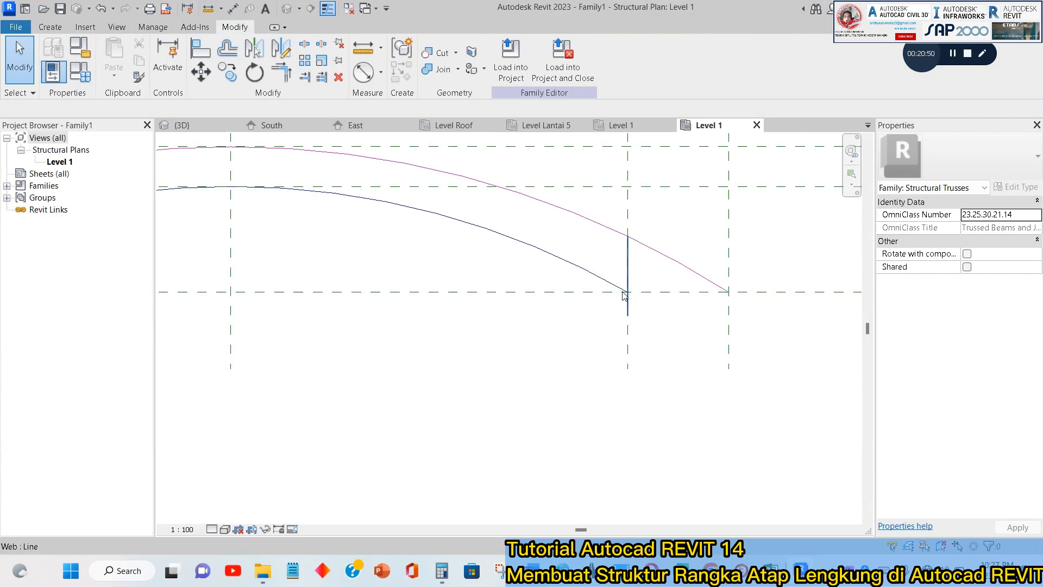
scroll(571, 295, down, 4)
middle_drag(571, 293, 656, 319)
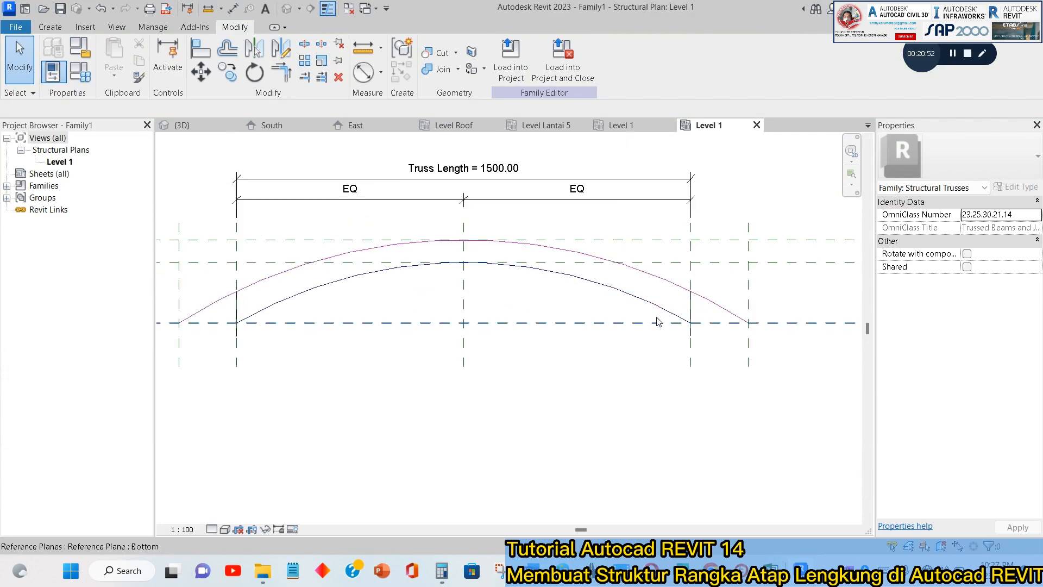
Add a reference plane offset 50 outward from the truss's left end plane.
scroll(644, 308, up, 1)
scroll(304, 351, up, 4)
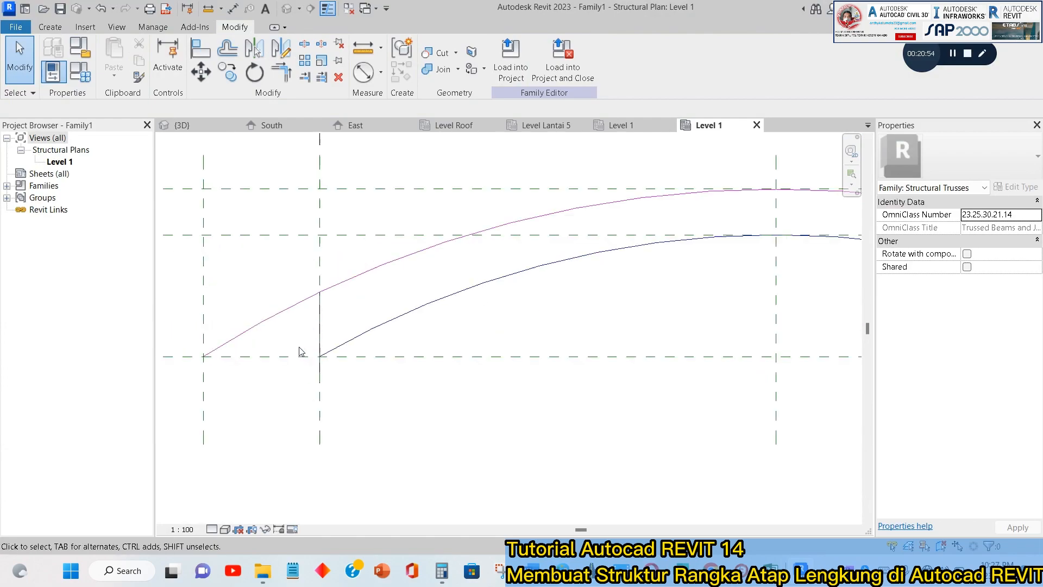
scroll(314, 360, up, 2)
middle_drag(185, 322, 405, 351)
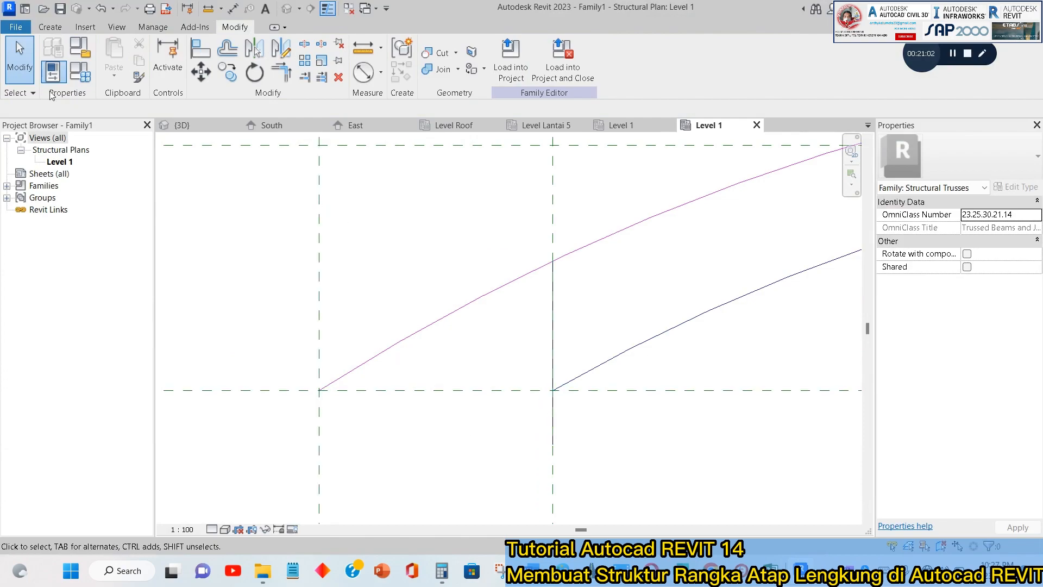
click(50, 27)
click(464, 69)
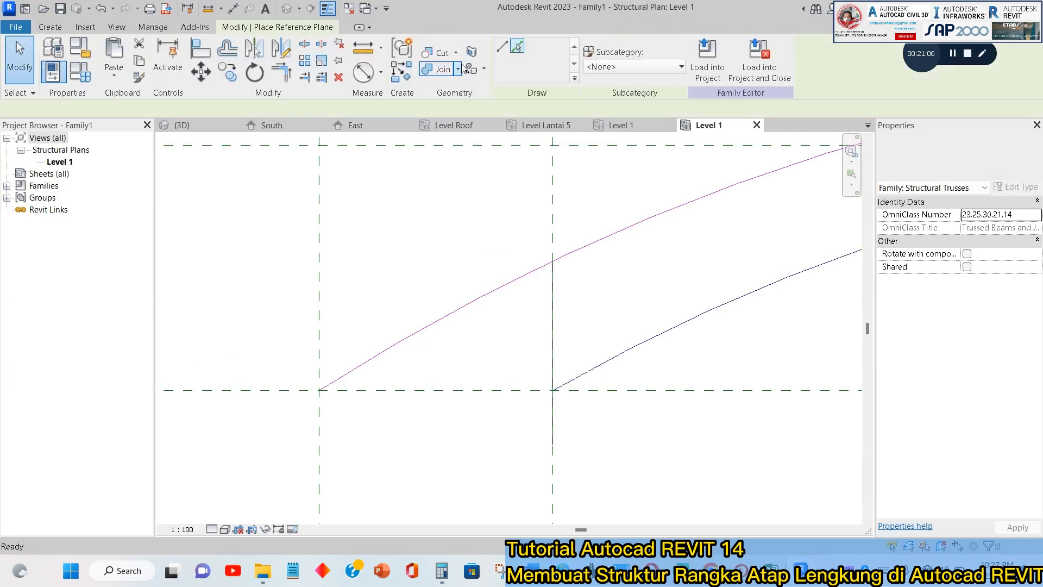
click(518, 47)
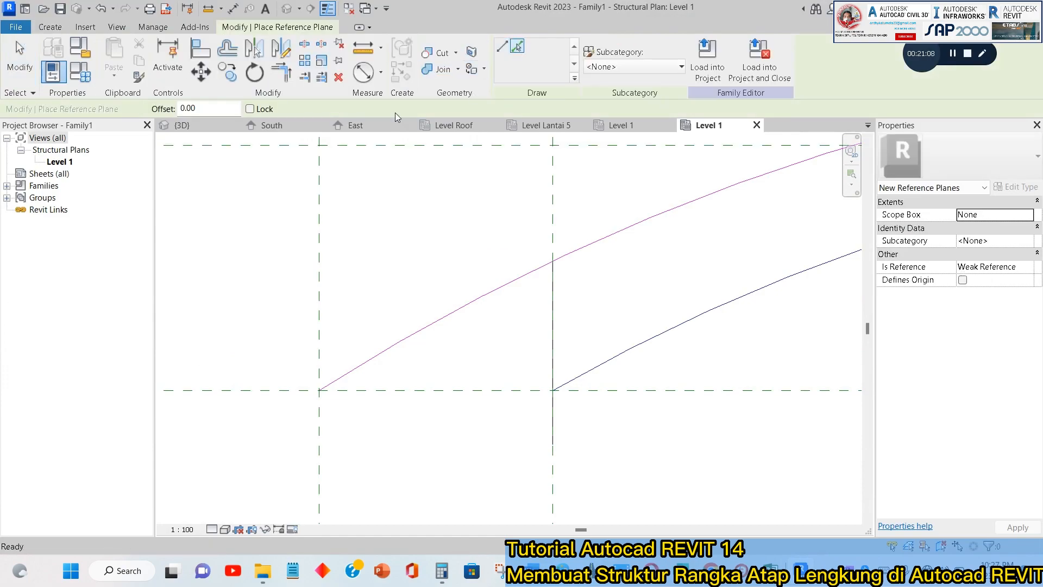
click(172, 108)
text(5)
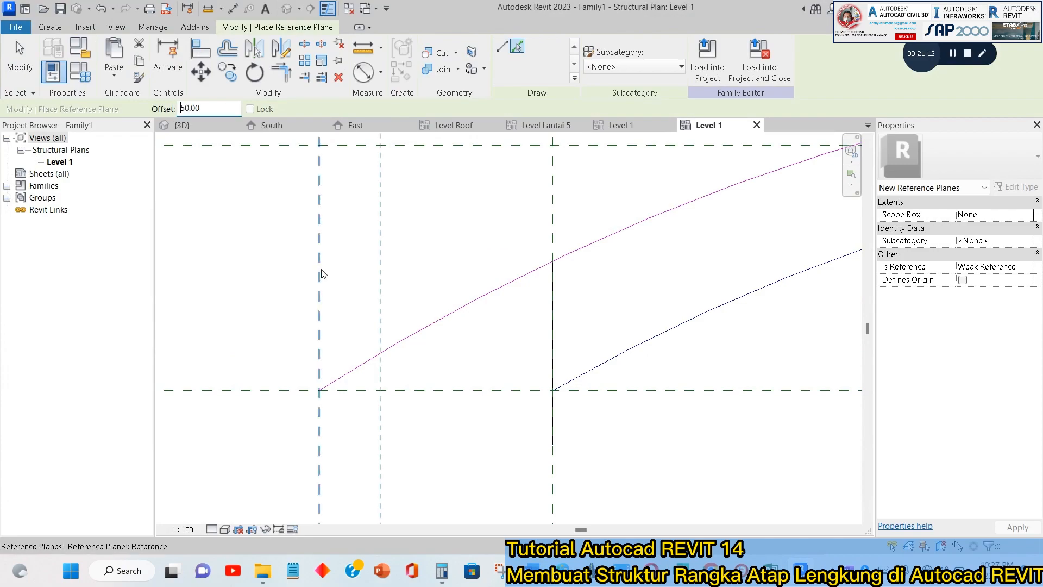
click(549, 229)
Add a matching reference plane offset 50 outward from the truss's right end plane.
scroll(550, 230, down, 4)
middle_drag(598, 237, 331, 249)
middle_drag(676, 281, 284, 274)
scroll(486, 280, up, 2)
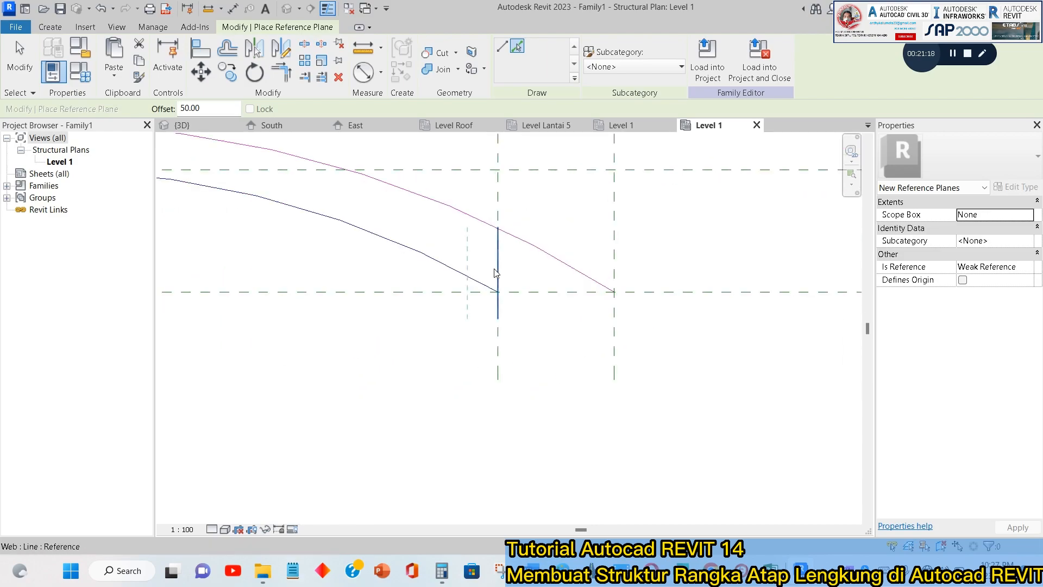
click(500, 197)
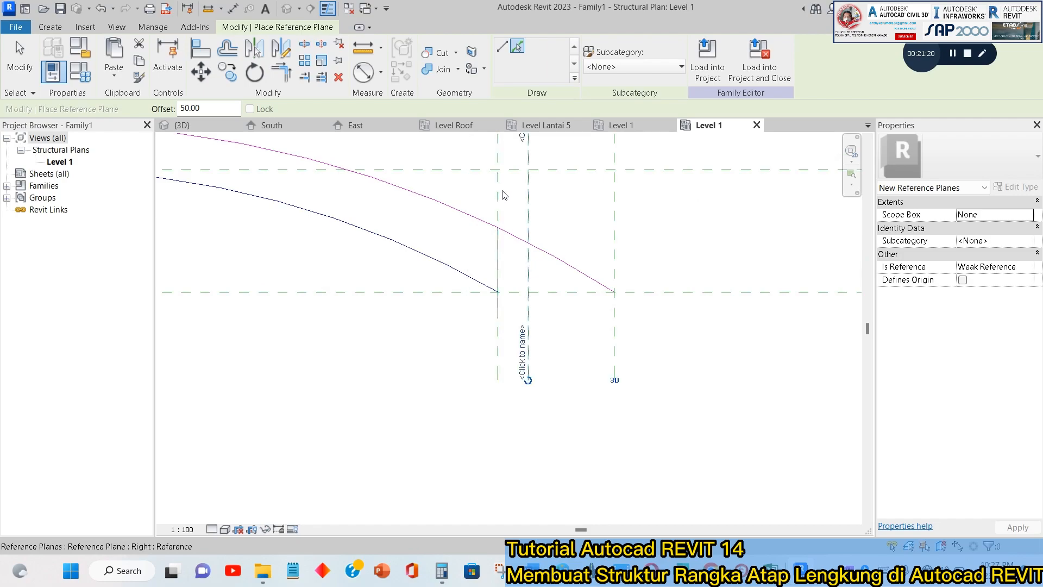
key(Escape)
key(Escape)
Extend both ends of the bottom chord arc to the new 50-offset reference planes.
click(322, 76)
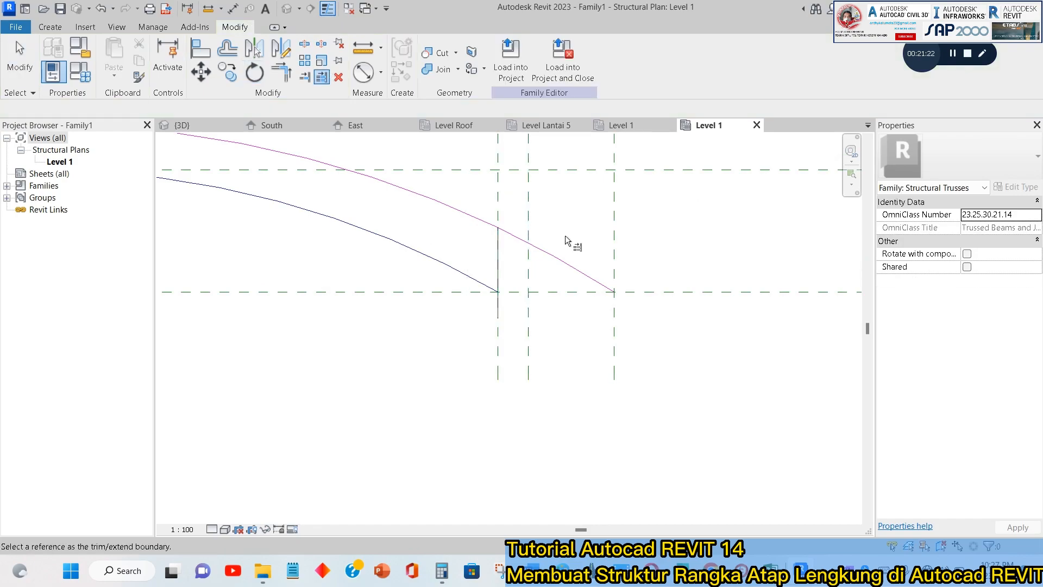
click(477, 282)
scroll(387, 326, down, 1)
middle_drag(509, 344, 942, 380)
middle_drag(169, 373, 417, 325)
scroll(416, 325, up, 1)
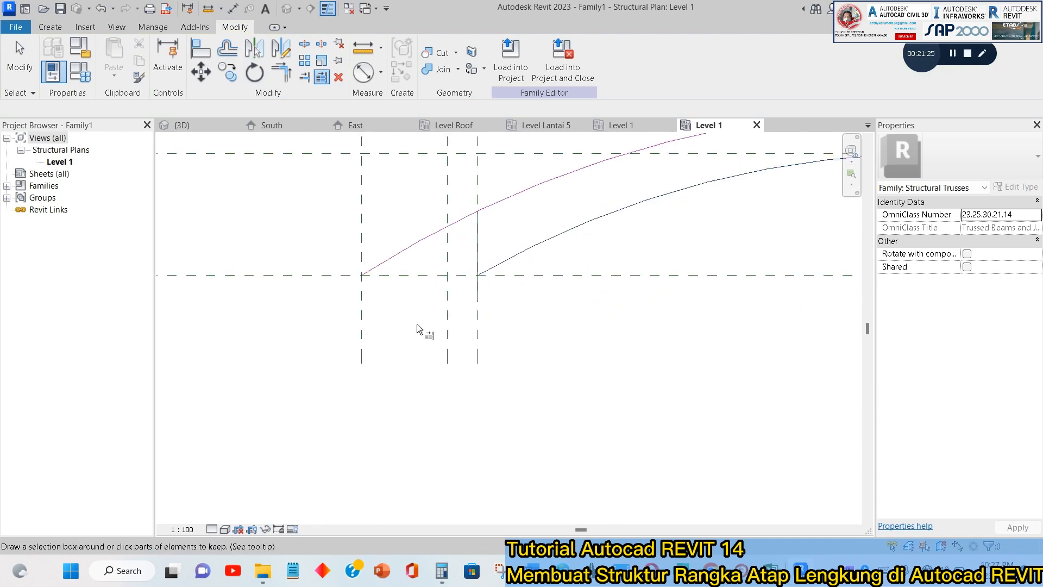
click(451, 326)
click(503, 266)
key(Escape)
key(Escape)
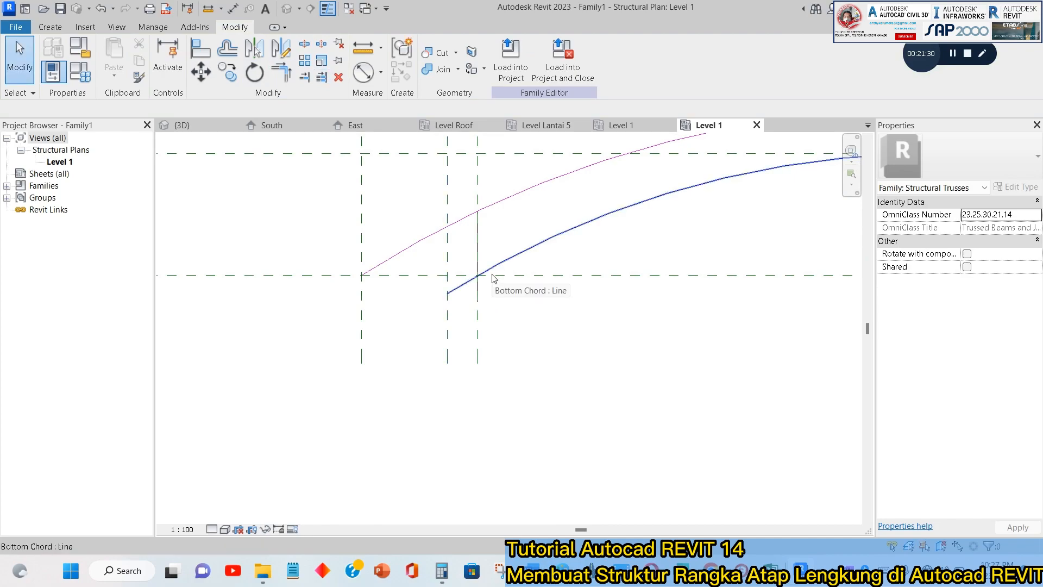
Draw a vertical web line along the center plane from the bottom chord's midpoint to the top chord's midpoint.
middle_drag(446, 290, 203, 363)
scroll(338, 320, down, 1)
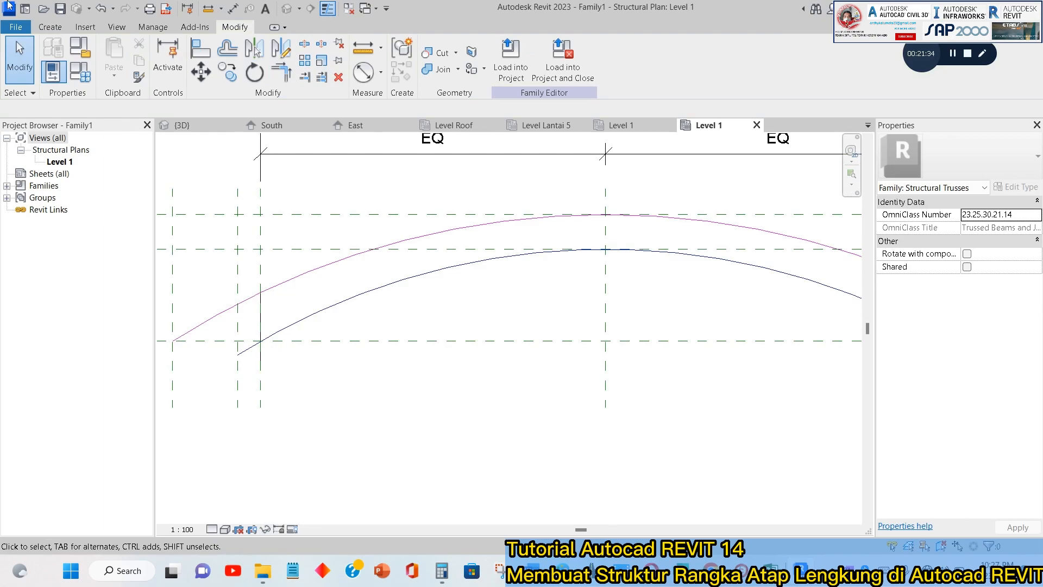
click(50, 27)
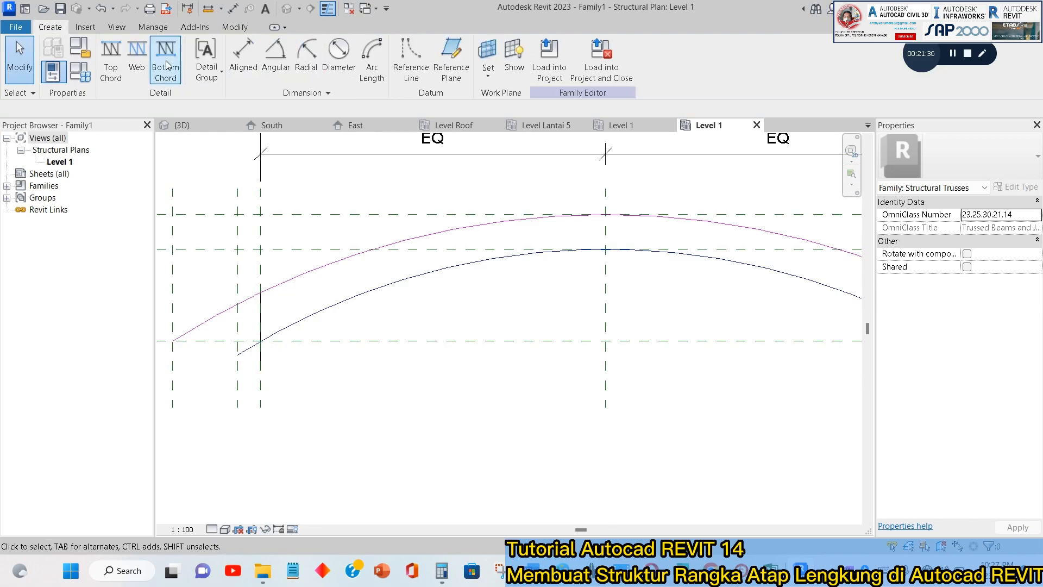
click(136, 57)
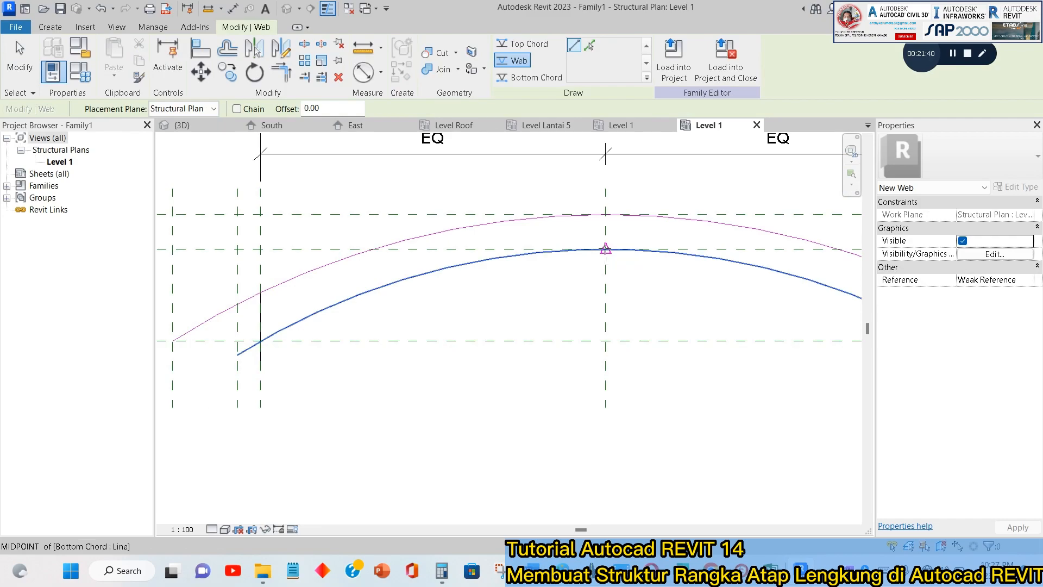
scroll(605, 249, up, 2)
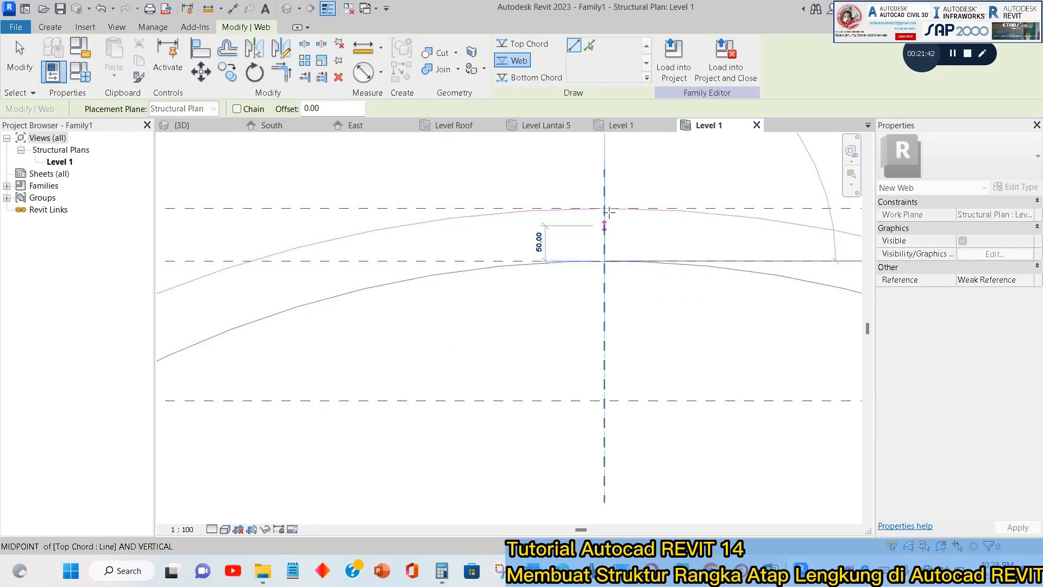
key(Escape)
key(Escape)
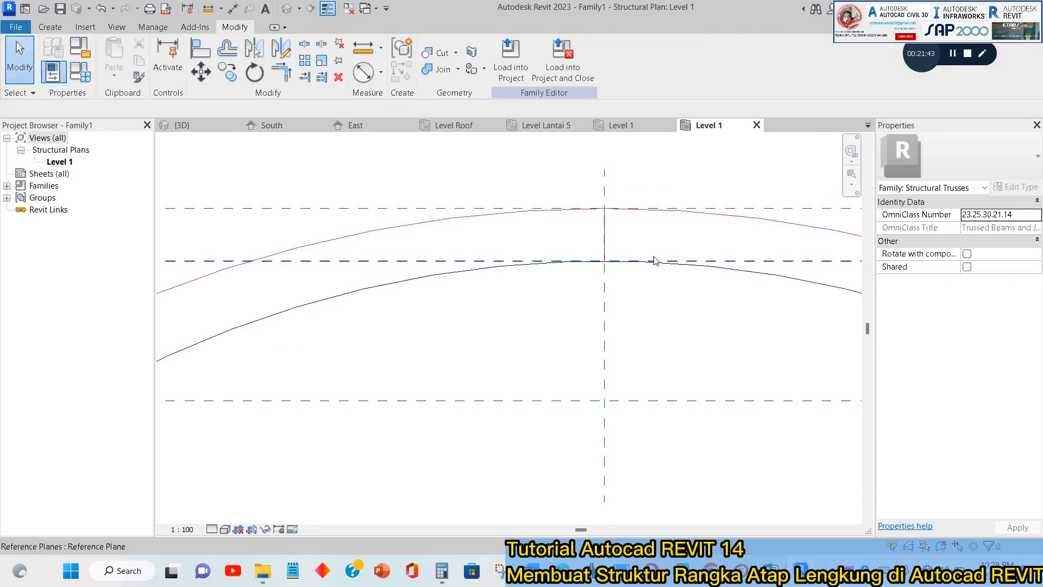
Draw the first two web diagonals from the left vertical's top: about 111 down to the bottom chord at 30°, then back up to the top chord.
scroll(617, 256, down, 2)
scroll(362, 298, up, 2)
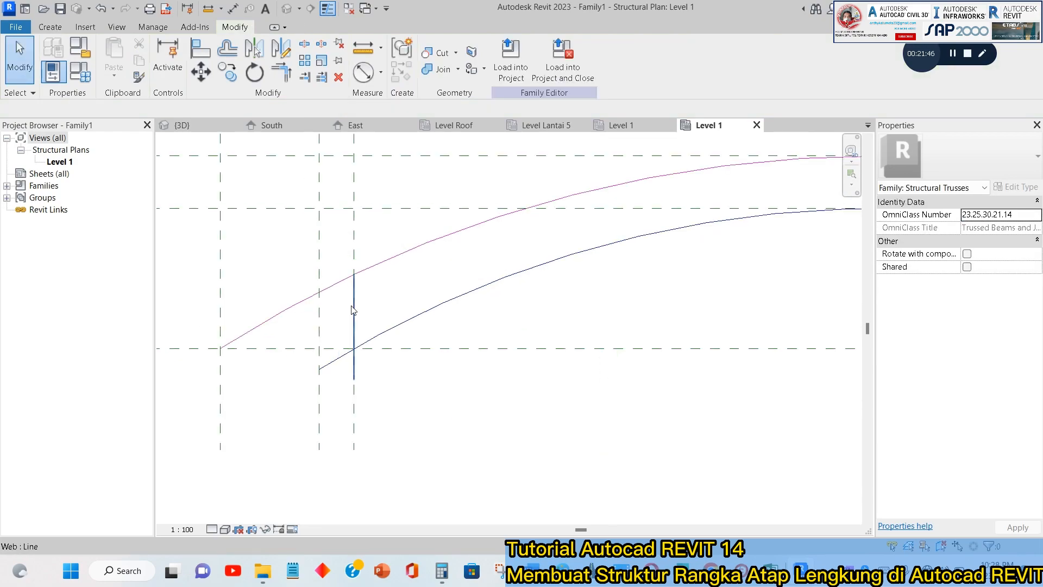
click(58, 27)
click(135, 58)
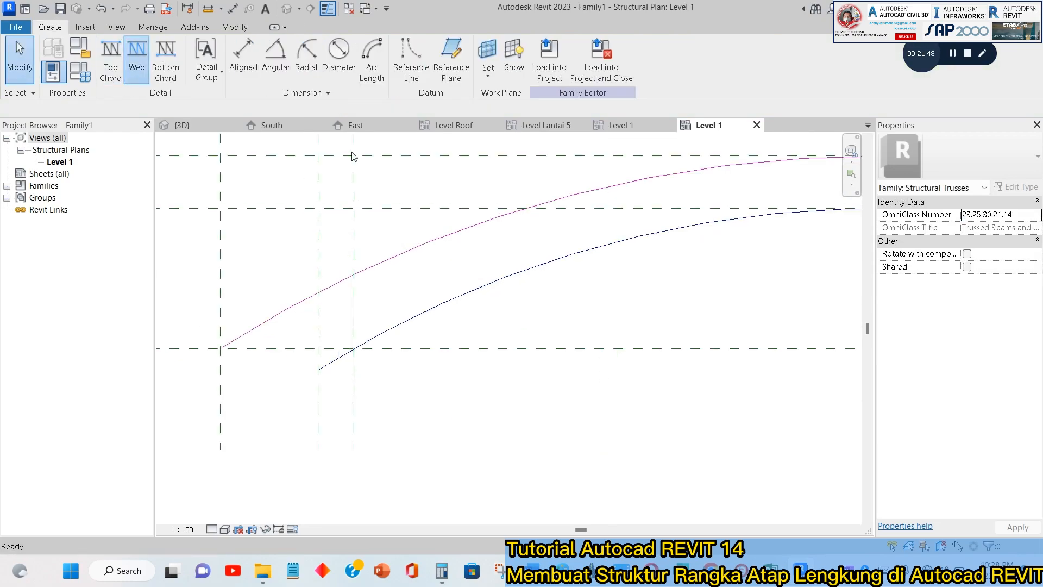
click(354, 274)
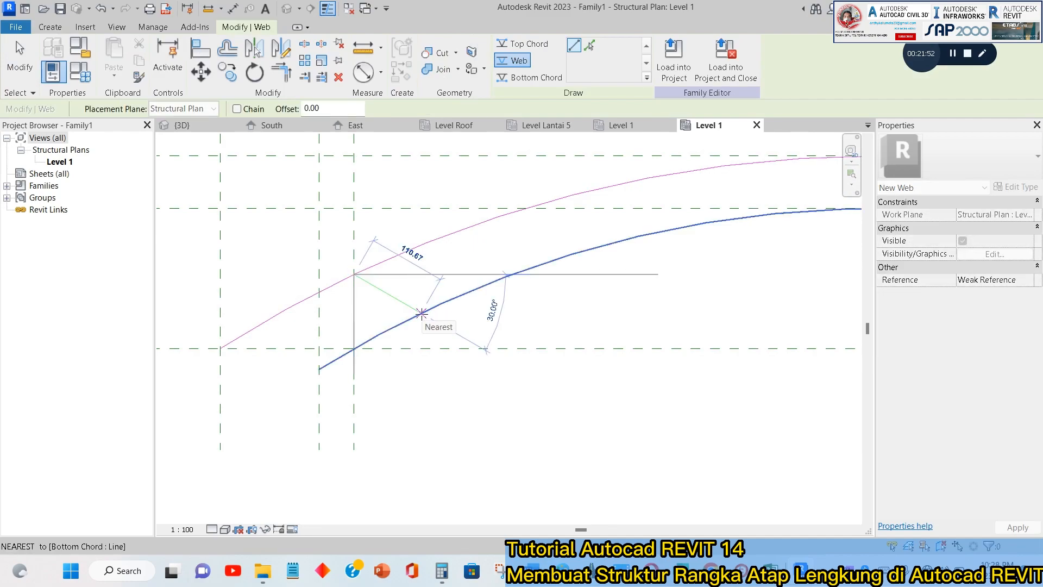
click(421, 313)
click(421, 313)
click(440, 236)
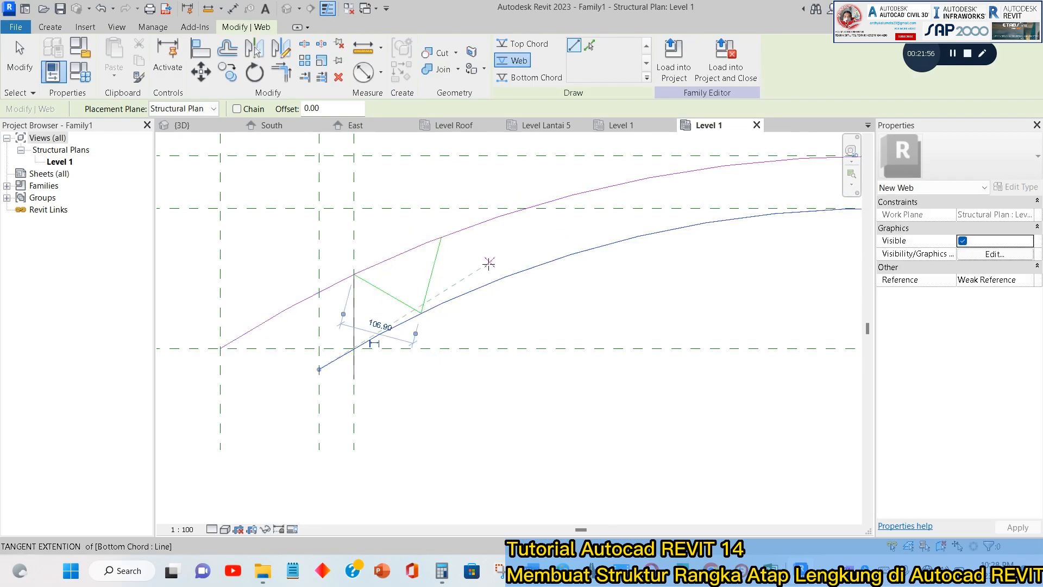
click(455, 247)
key(Escape)
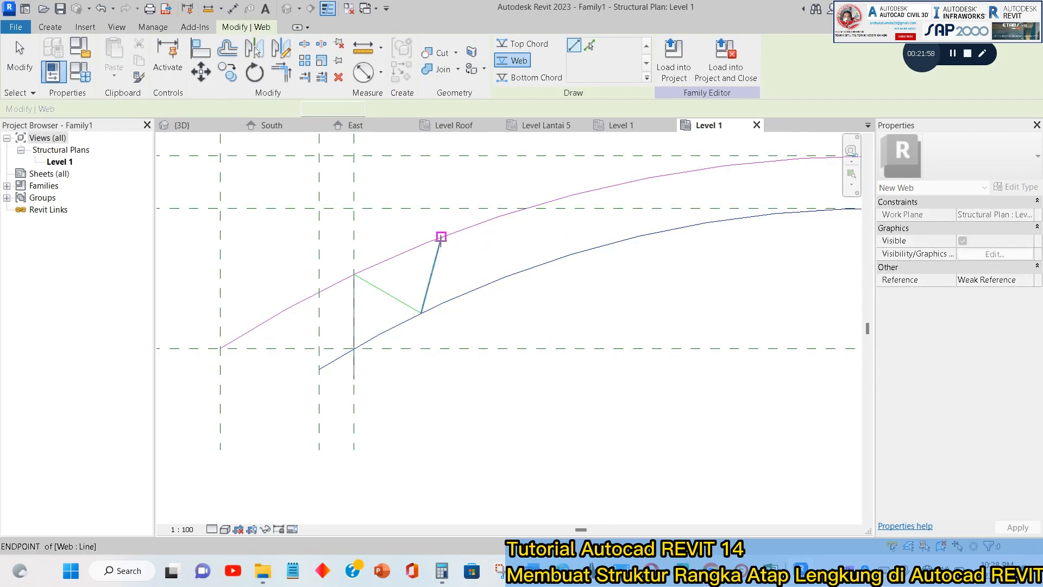
Continue the web zigzag toward the center with four more diagonals, starting with one parallel to the first diagonal and ending on the top chord.
click(440, 236)
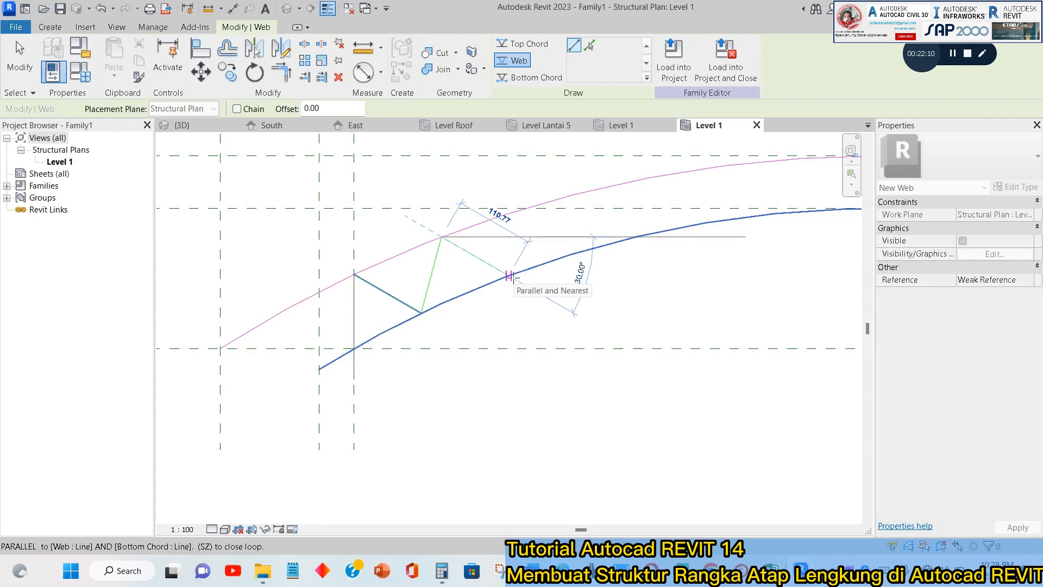
click(509, 276)
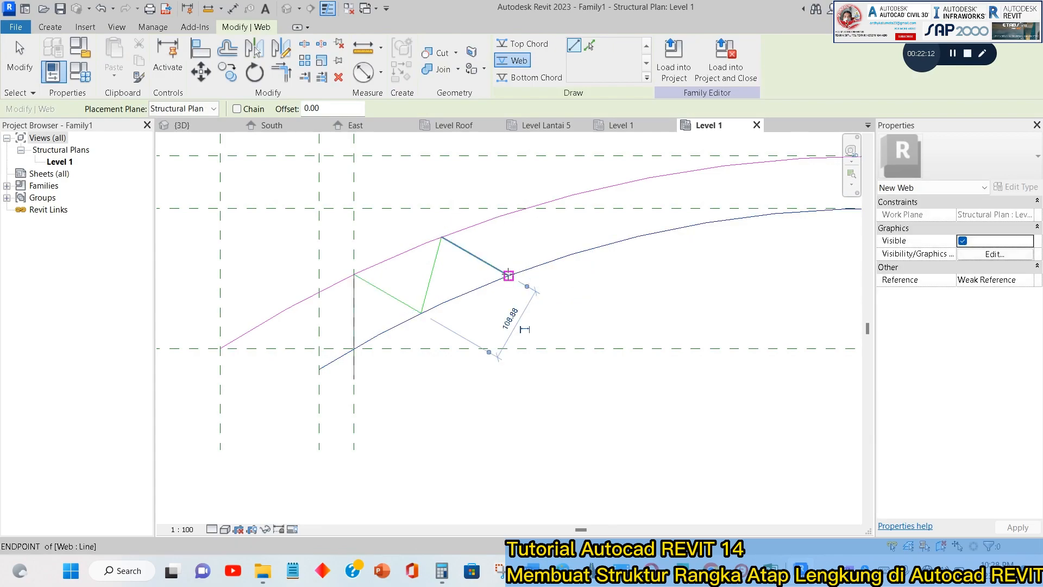
click(526, 208)
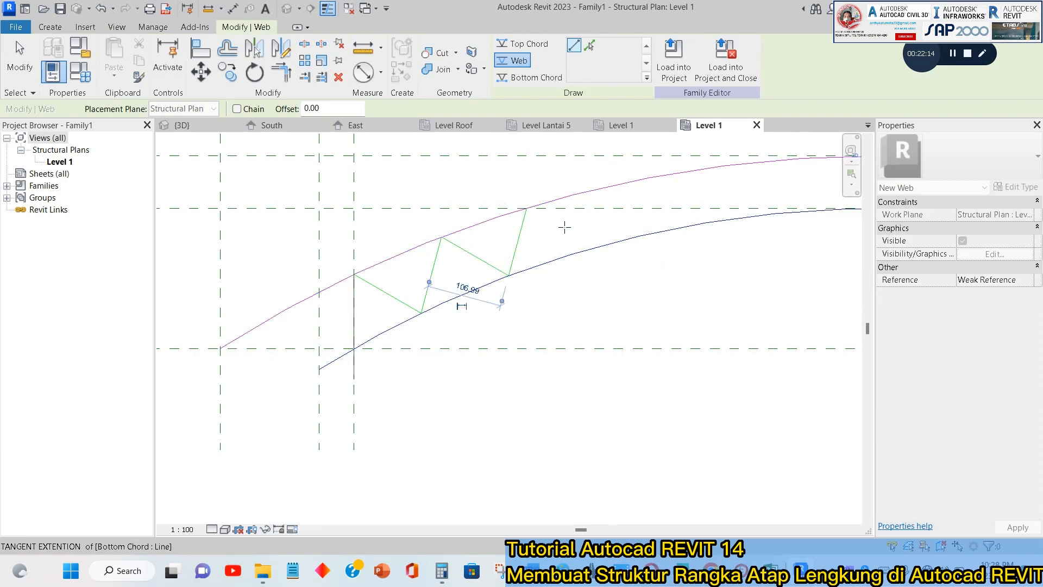
click(597, 248)
scroll(598, 248, down, 2)
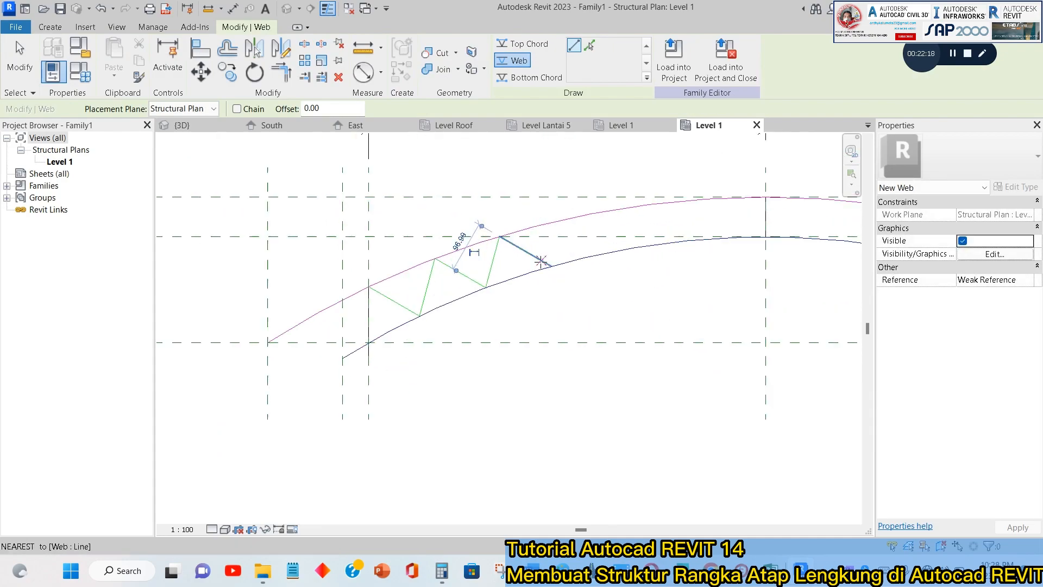
click(577, 218)
Add three web diagonals: about 100 down at 40°, up to the top chord, and about 129 down at 30° to the bottom chord.
scroll(578, 217, up, 2)
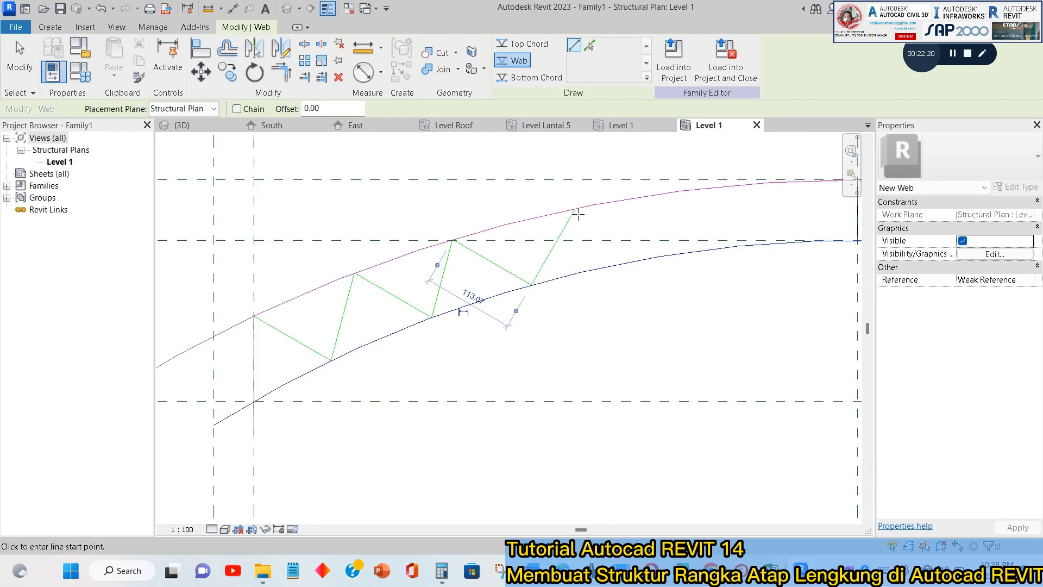
click(639, 261)
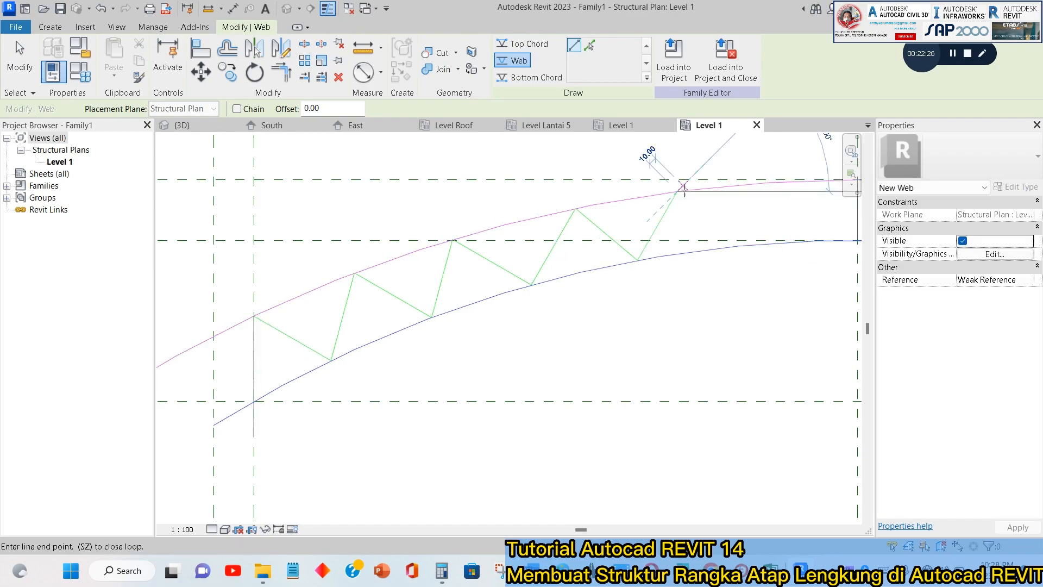
click(679, 191)
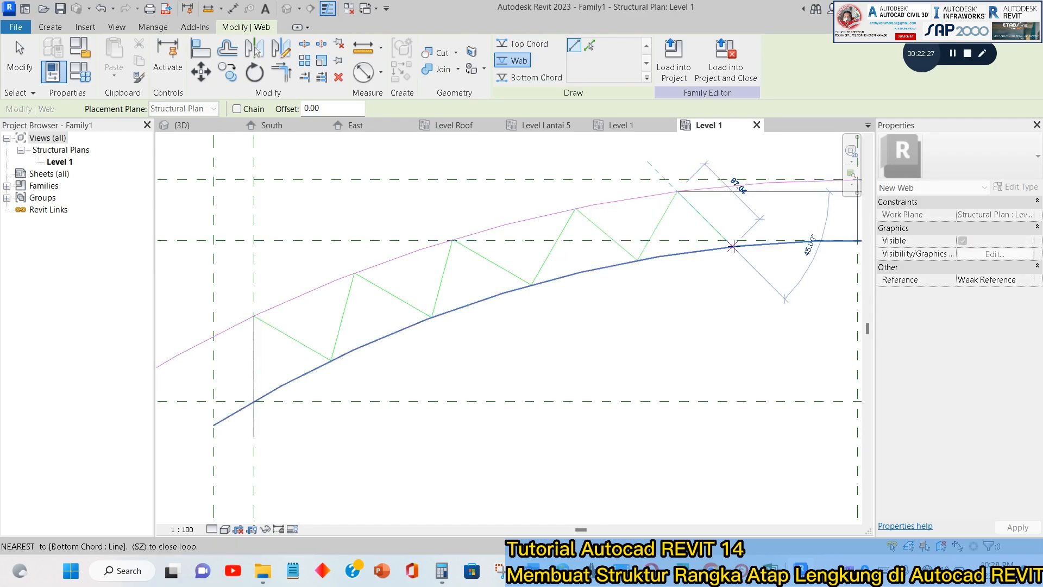
click(766, 241)
scroll(752, 254, up, 2)
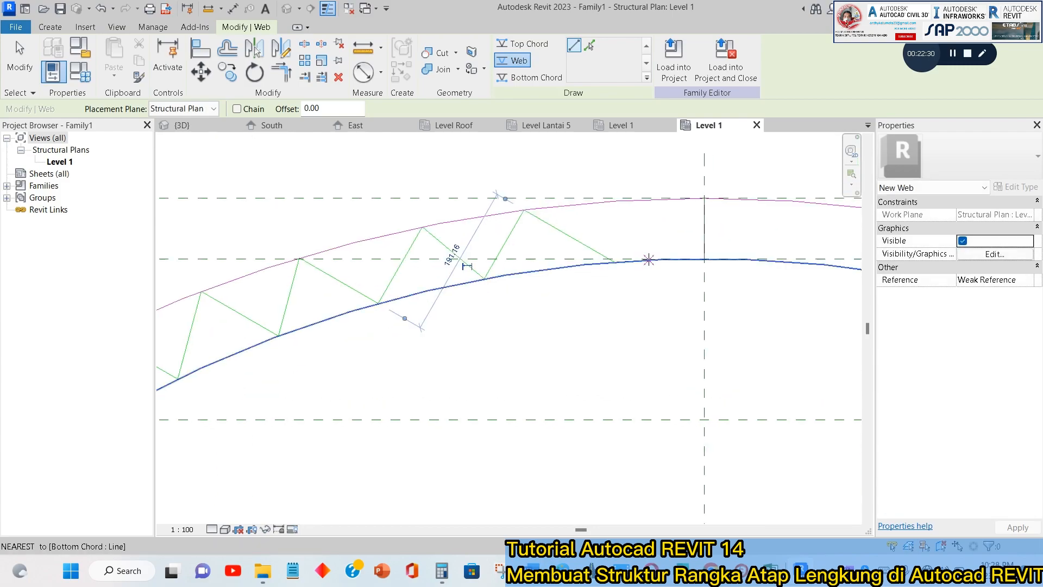
Complete the left half's zigzag with a diagonal rising about 90 at 60° and one descending to the foot of the center vertical.
click(767, 241)
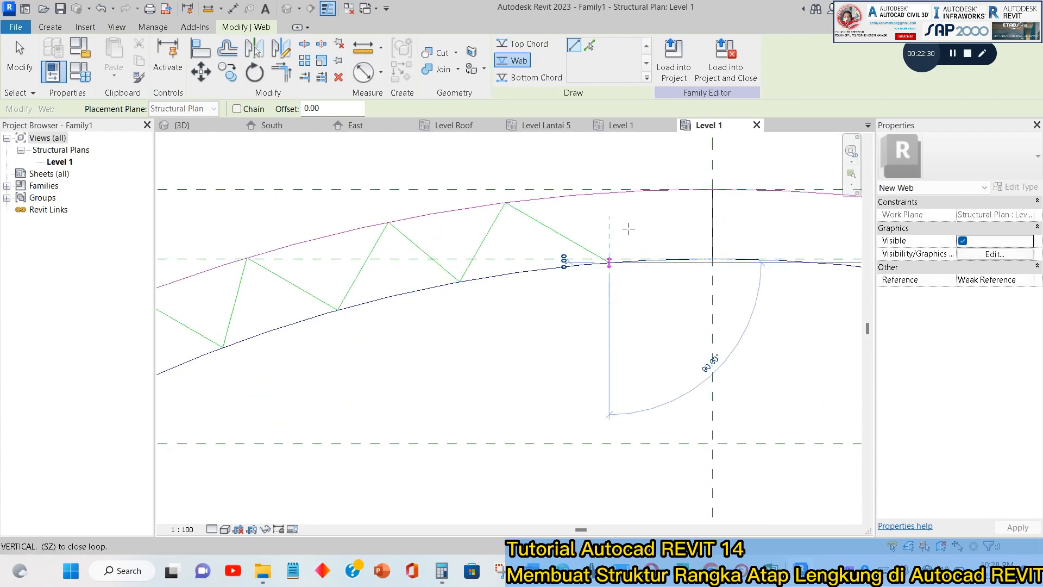
click(650, 191)
click(650, 191)
click(713, 256)
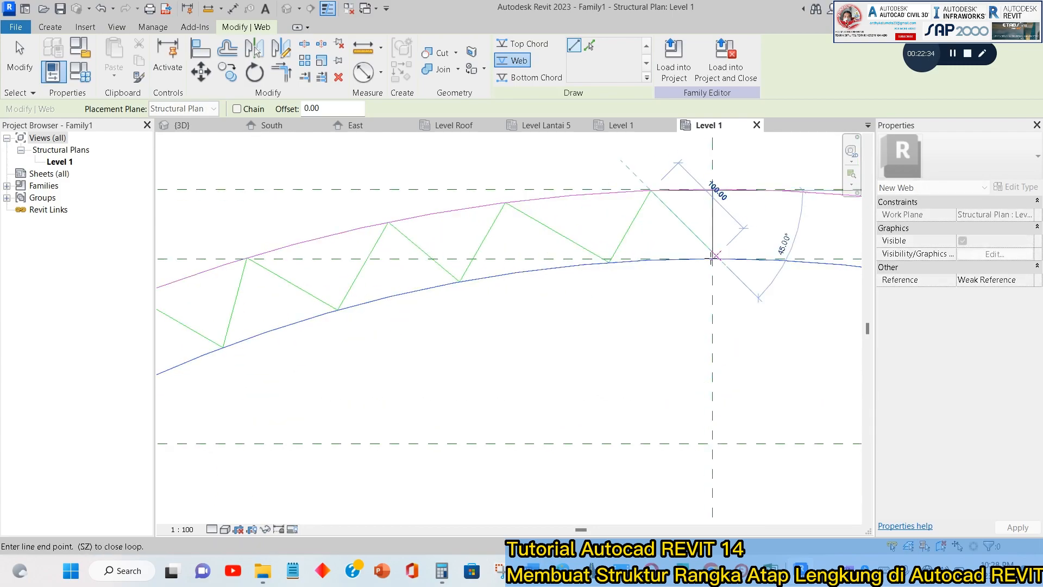
scroll(713, 255, up, 2)
key(Escape)
key(Escape)
scroll(716, 252, down, 2)
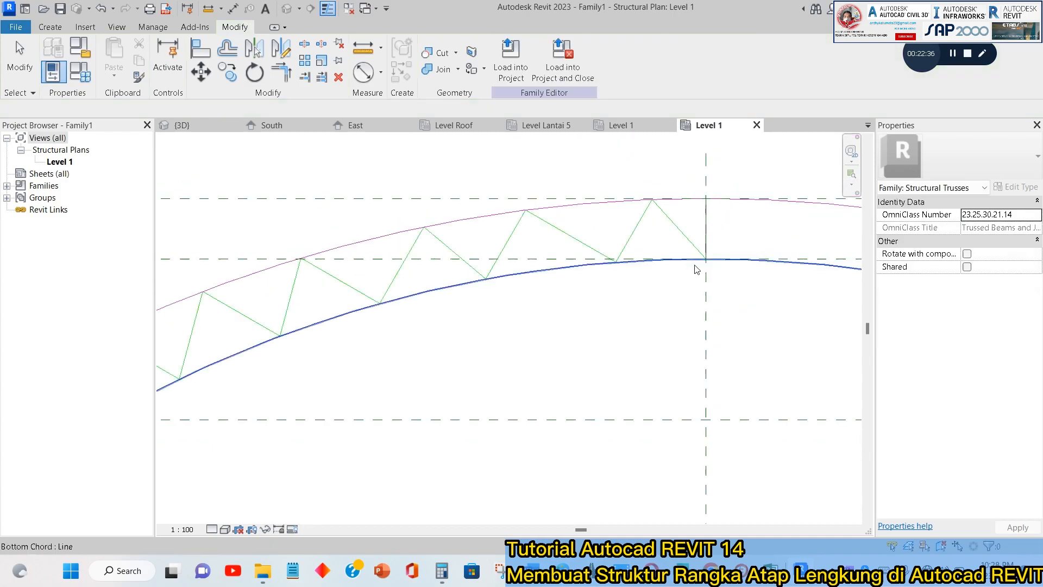
Shift the foot of the longest descending diagonal, the second from the center, slightly leftward along the bottom chord.
scroll(620, 234, up, 2)
click(582, 263)
key(Escape)
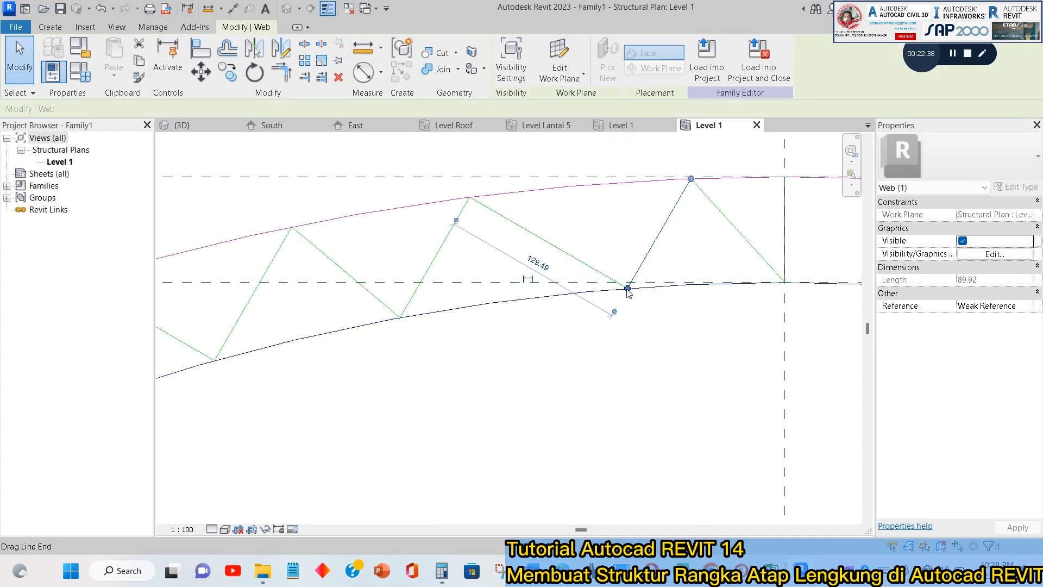
click(626, 290)
drag(626, 289, 599, 288)
key(Escape)
Delete the rising web diagonal between the shifted foot and the last top chord node before the center.
click(646, 270)
click(696, 224)
click(643, 245)
key(Delete)
Draw a replacement web diagonal from the last top chord node before the center down to the shifted diagonal's foot.
click(50, 27)
click(137, 68)
click(691, 178)
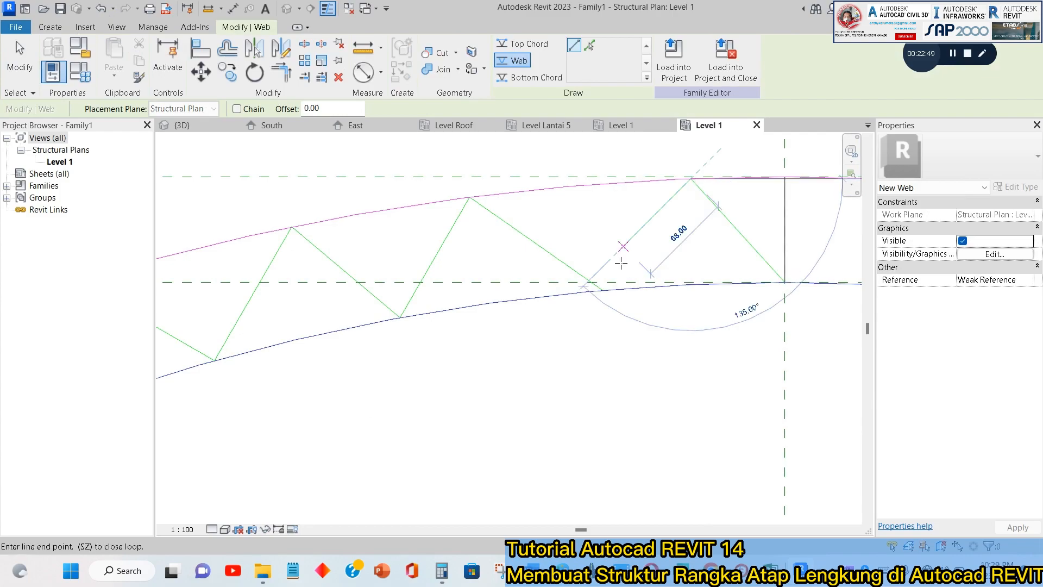
scroll(600, 288, up, 3)
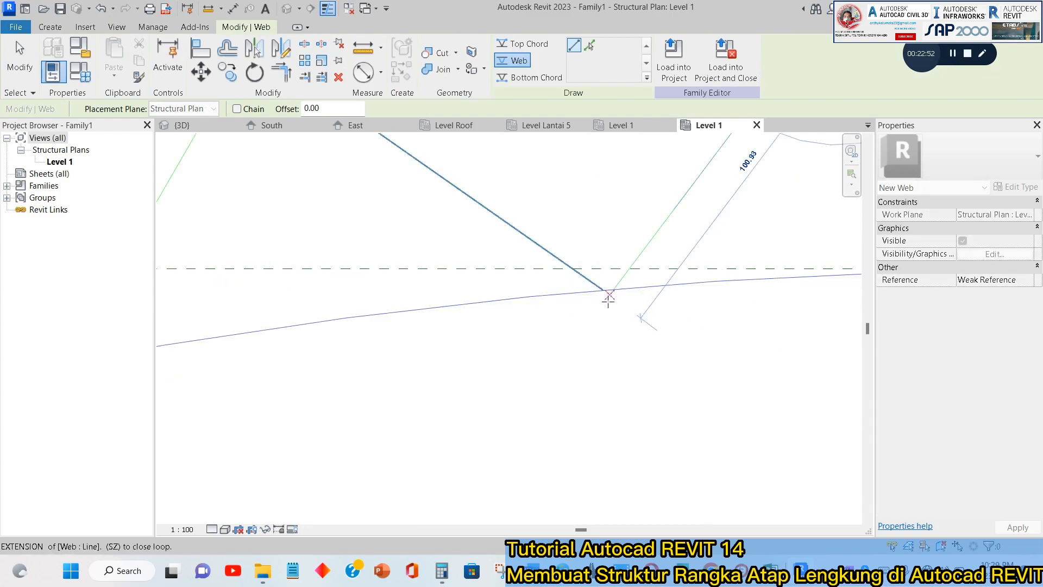
click(602, 289)
key(Escape)
scroll(603, 291, down, 5)
scroll(614, 294, up, 2)
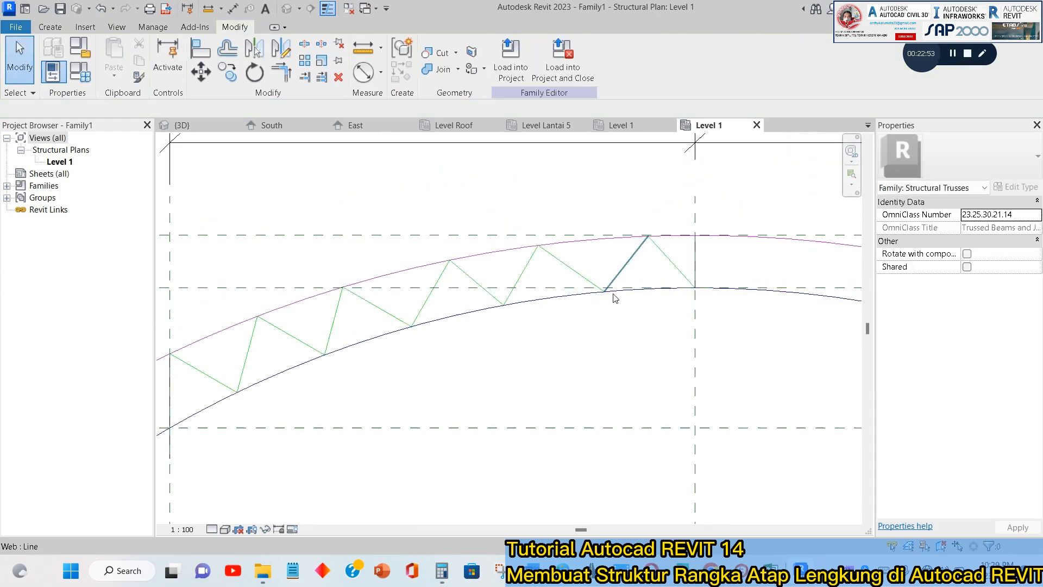
Draw a web diagonal about 112 long at 150° from the left support's bottom chord point up to the overhanging top chord.
scroll(592, 378, up, 1)
middle_drag(592, 377, 685, 255)
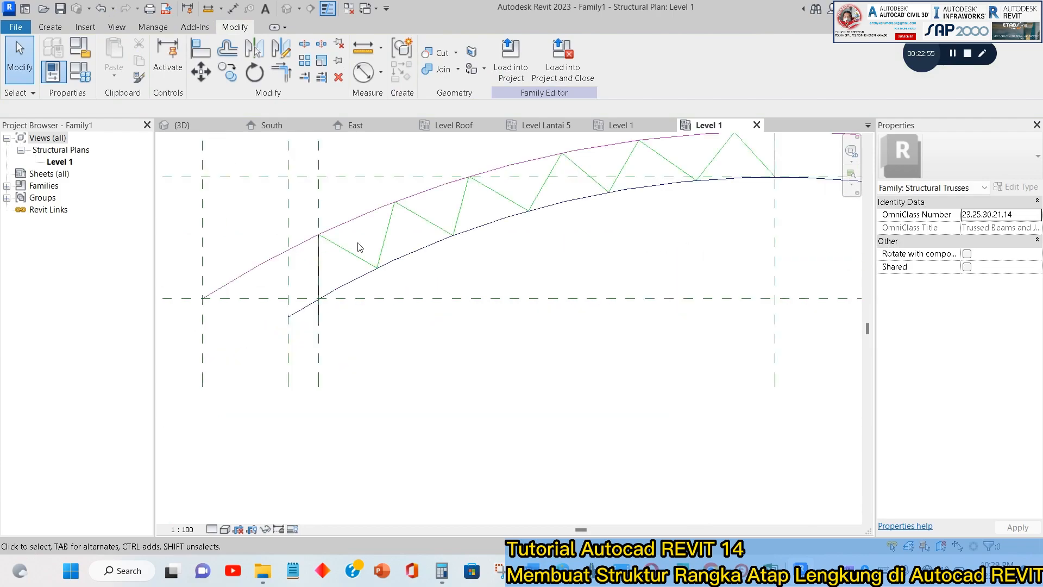
scroll(307, 301, up, 1)
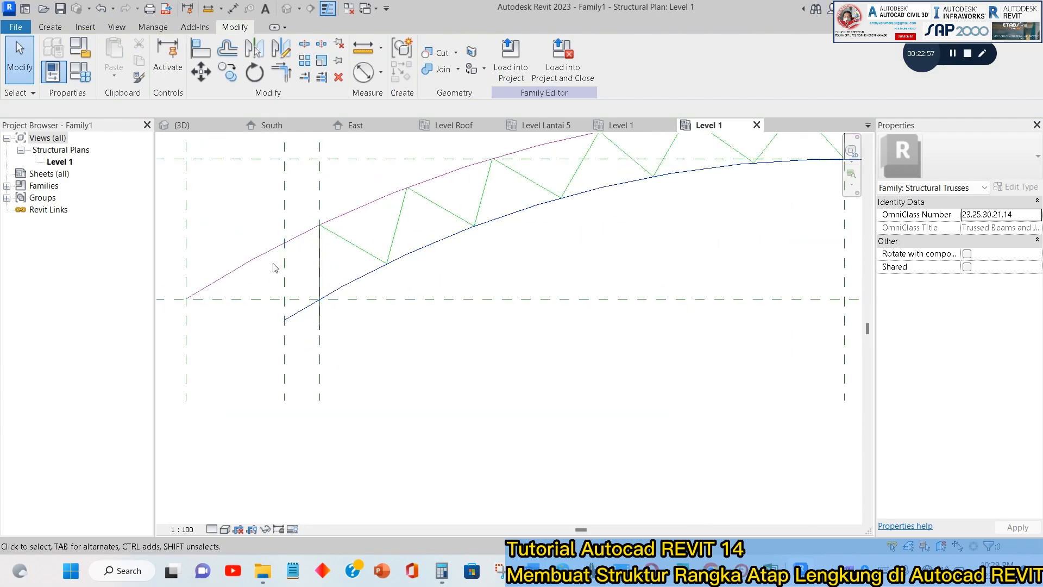
scroll(324, 299, up, 1)
middle_drag(334, 299, 402, 327)
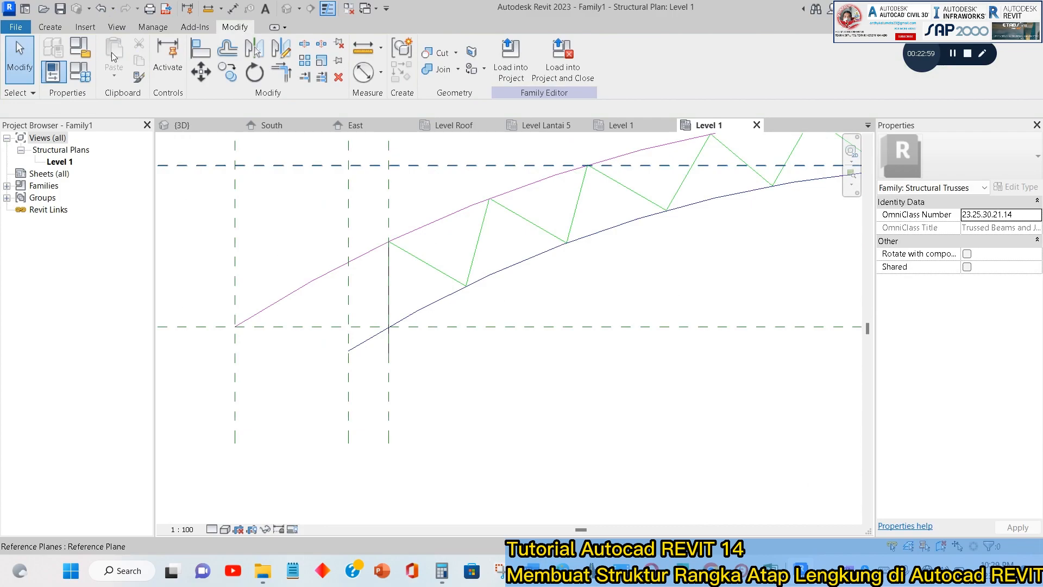
click(50, 27)
click(122, 66)
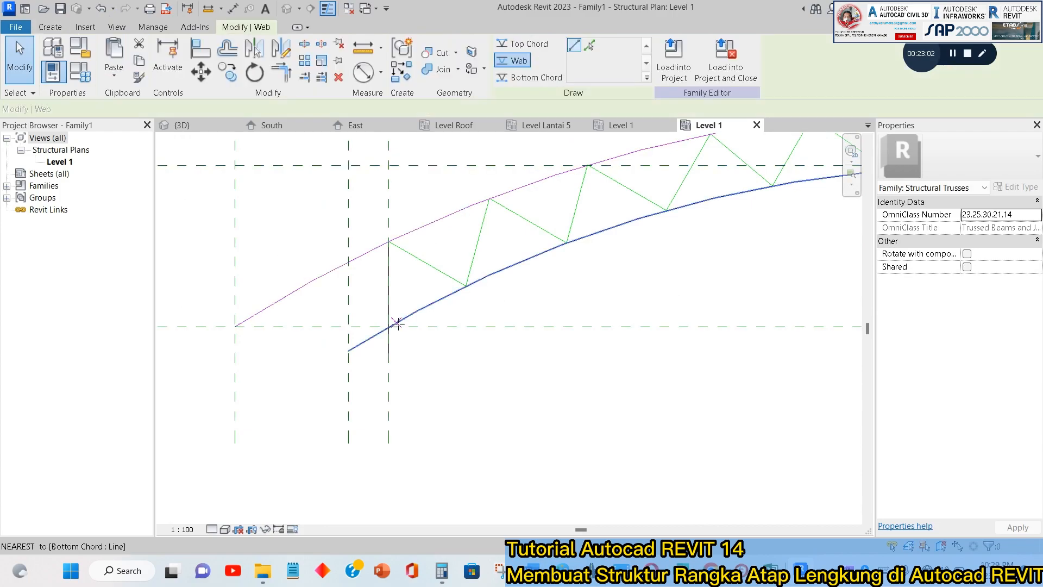
click(389, 327)
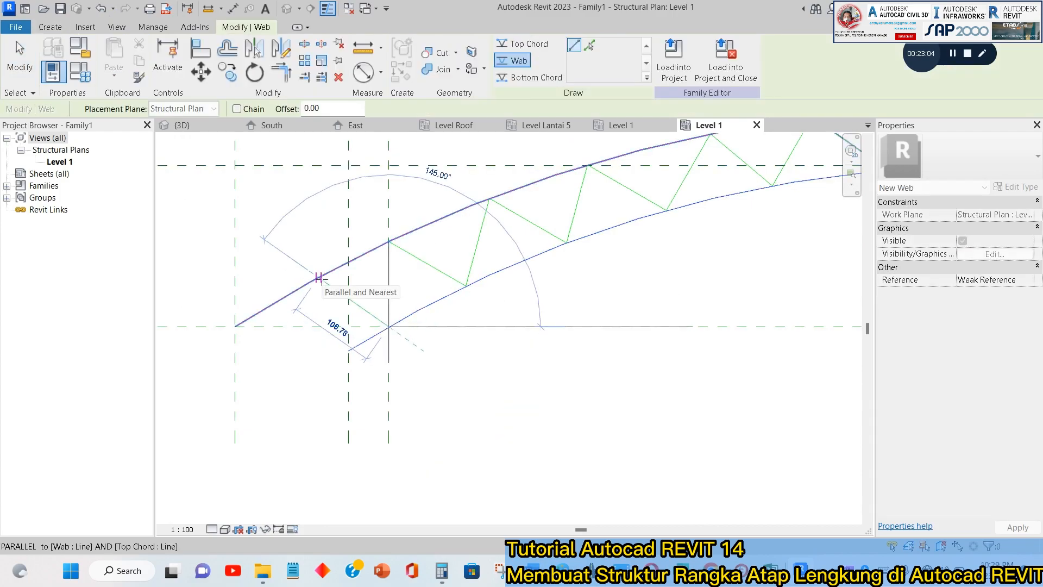
scroll(318, 278, up, 2)
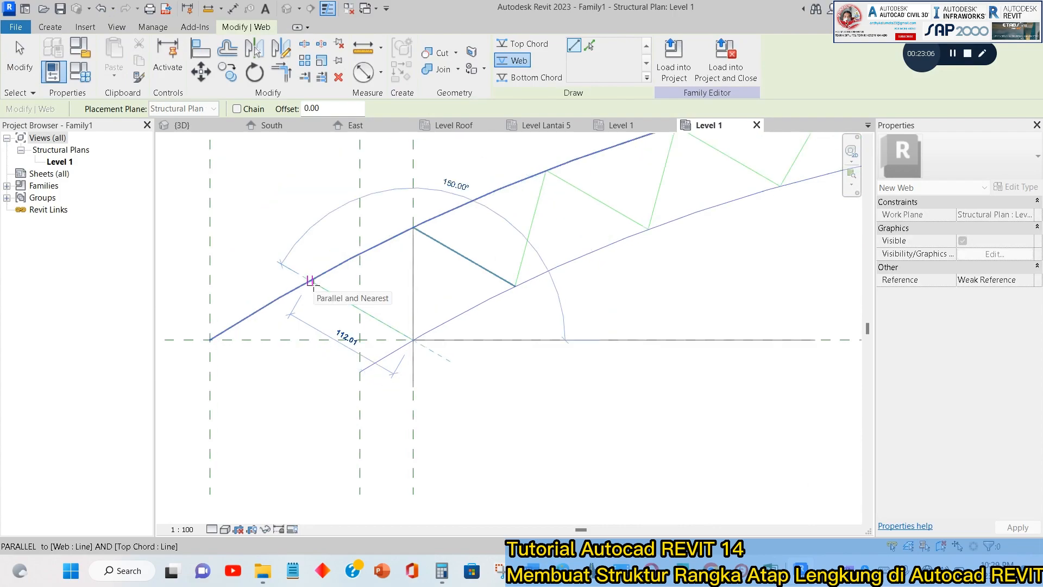
click(310, 281)
key(Escape)
key(Escape)
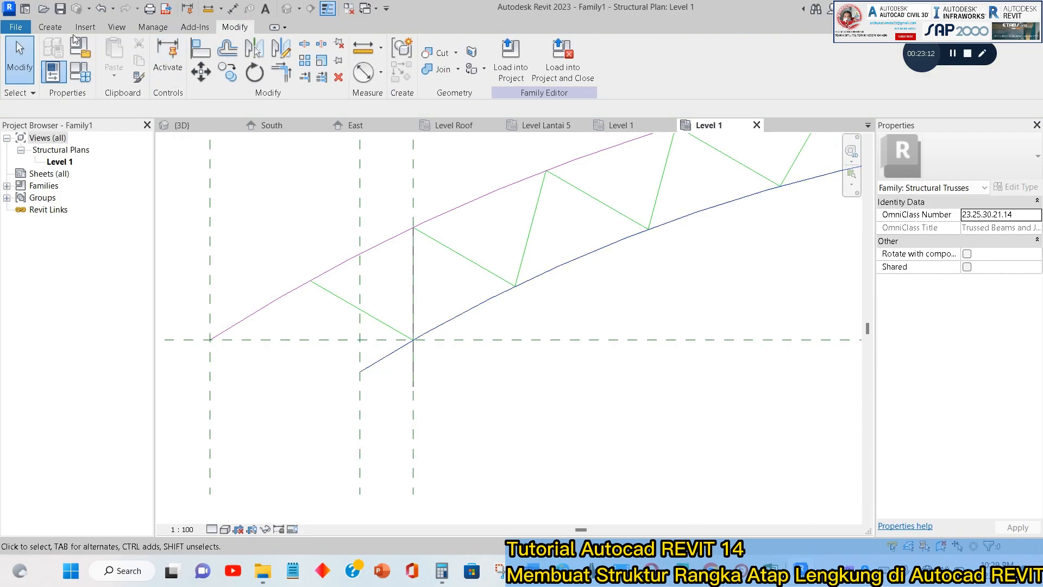
Mirror all the left half's web diagonals, including the overhang one, about the truss's center reference plane.
click(53, 29)
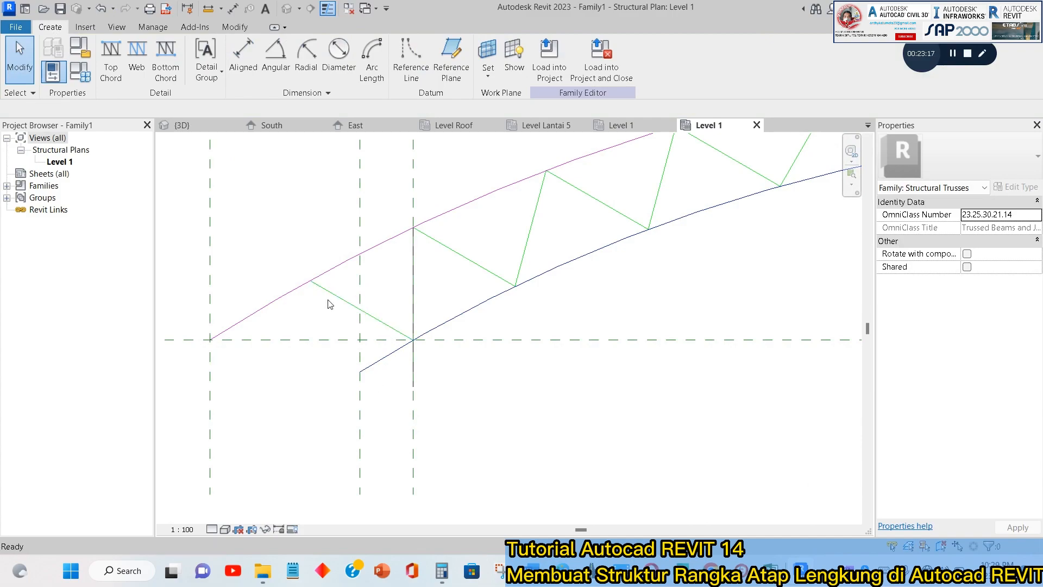
scroll(353, 326, down, 2)
scroll(381, 348, up, 1)
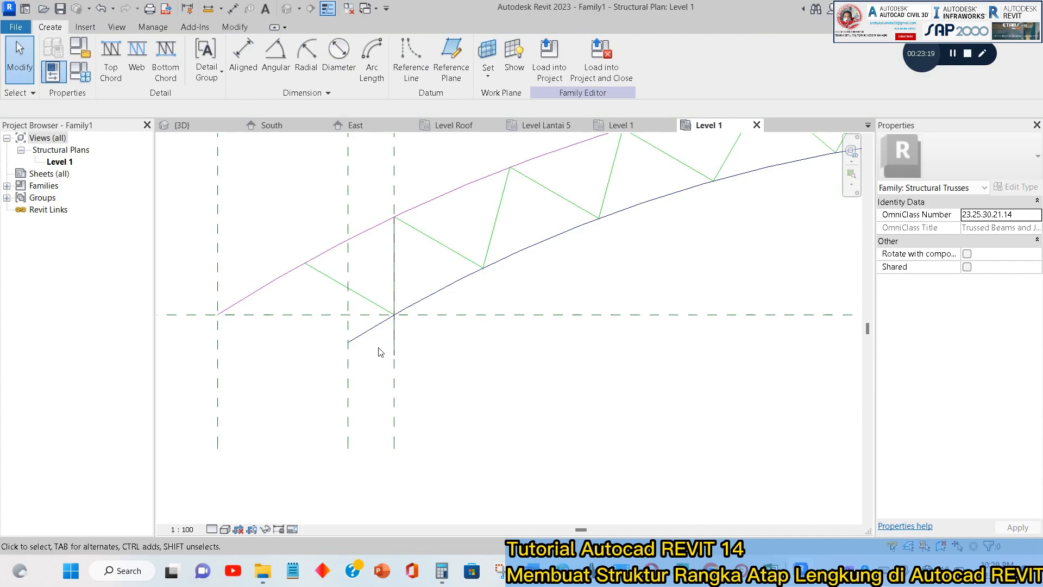
scroll(366, 333, down, 3)
scroll(657, 344, up, 1)
scroll(440, 235, up, 1)
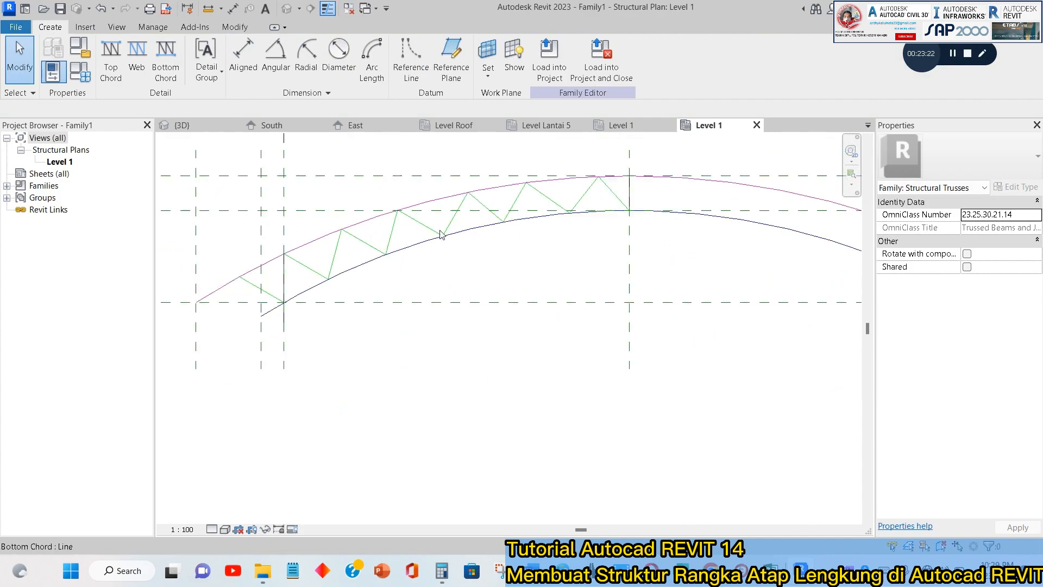
click(620, 202)
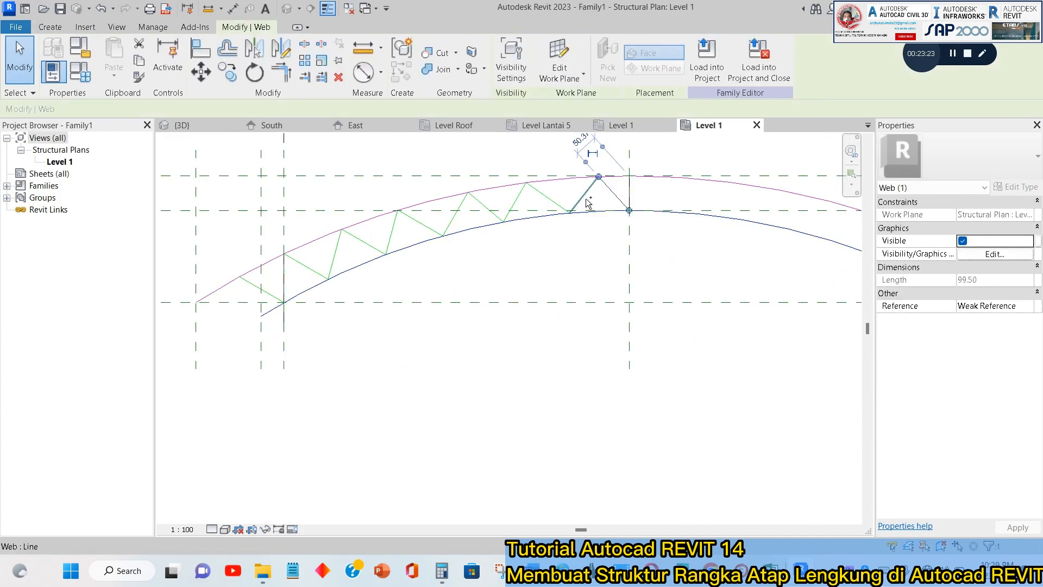
ctrl+click(546, 200)
ctrl+click(494, 211)
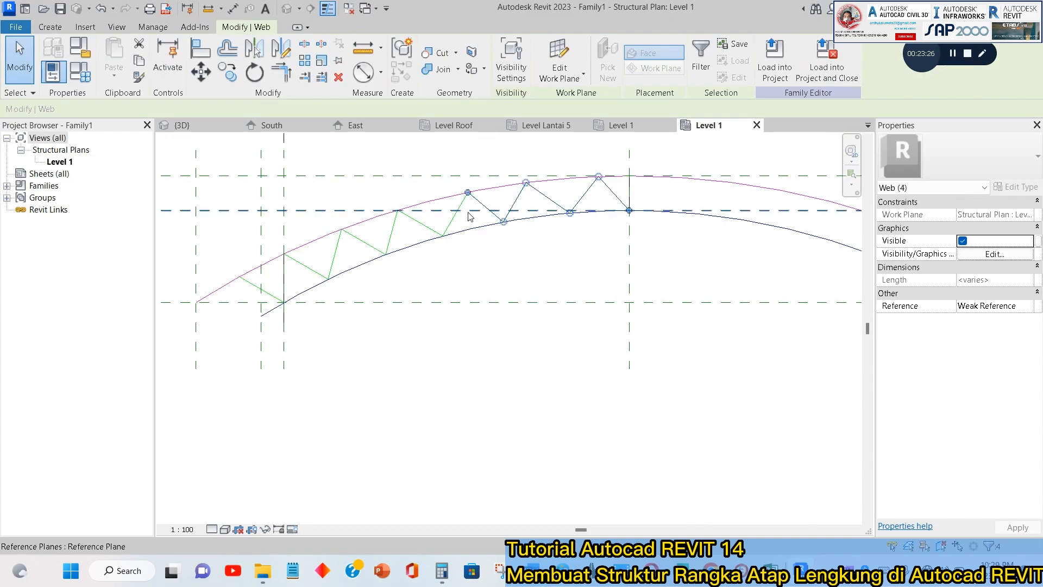
ctrl+click(419, 229)
ctrl+click(393, 233)
ctrl+click(362, 242)
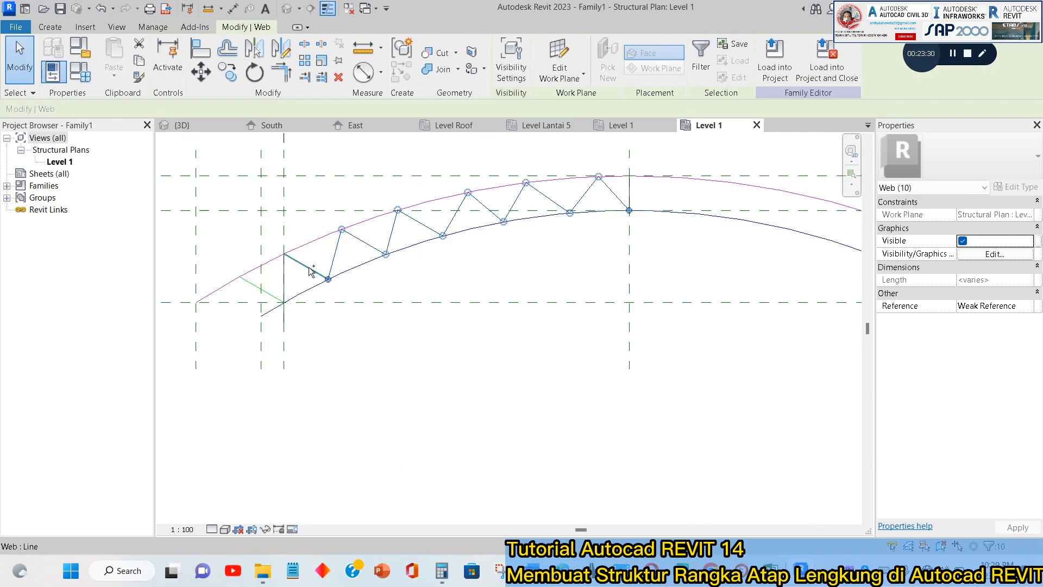
ctrl+click(251, 291)
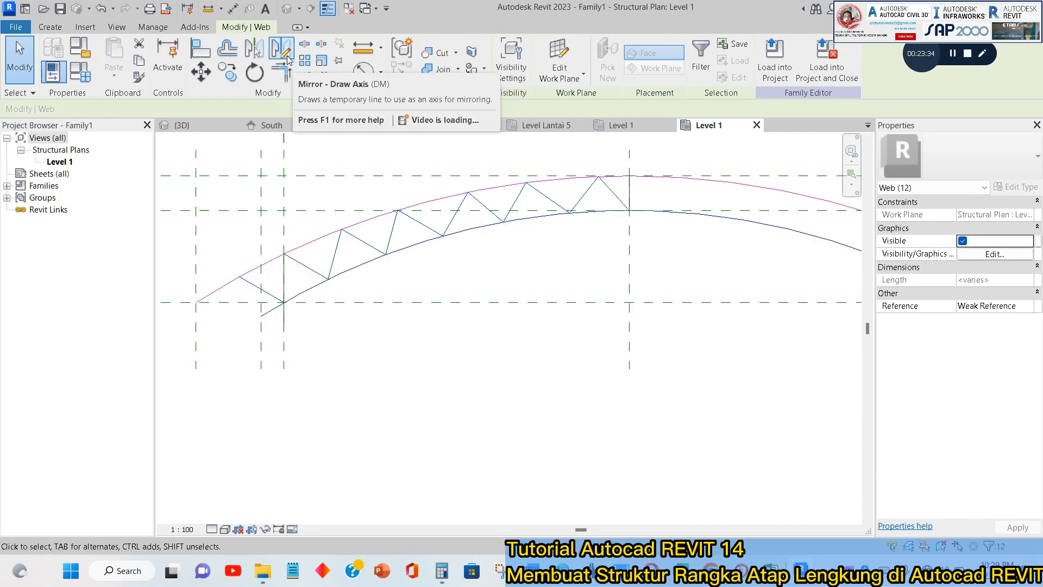
click(258, 53)
scroll(554, 326, down, 1)
click(605, 296)
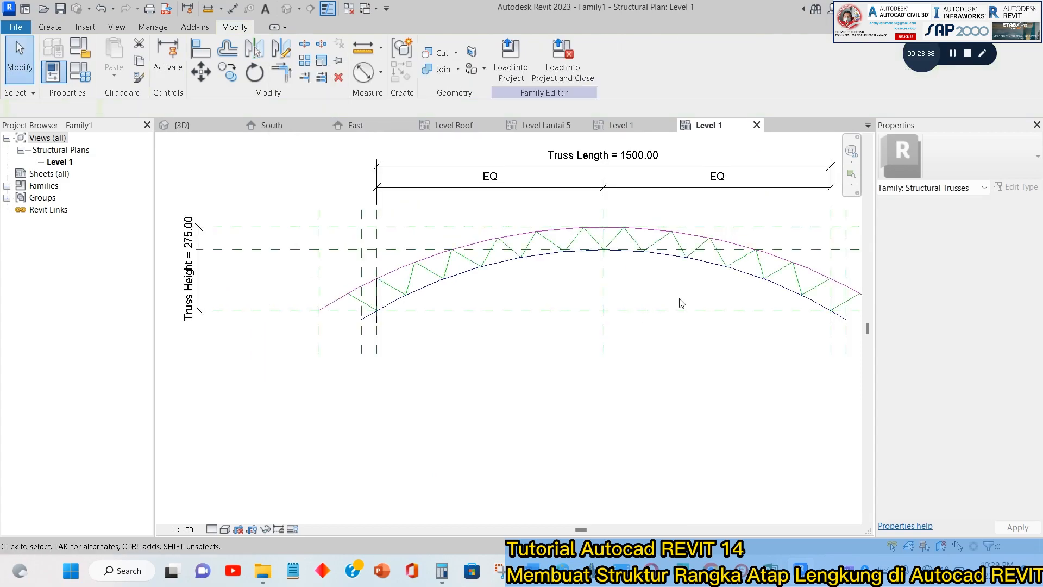
Lengthen the right support's vertical web member so it extends further below the bottom chord.
middle_drag(678, 303, 457, 299)
scroll(603, 313, up, 3)
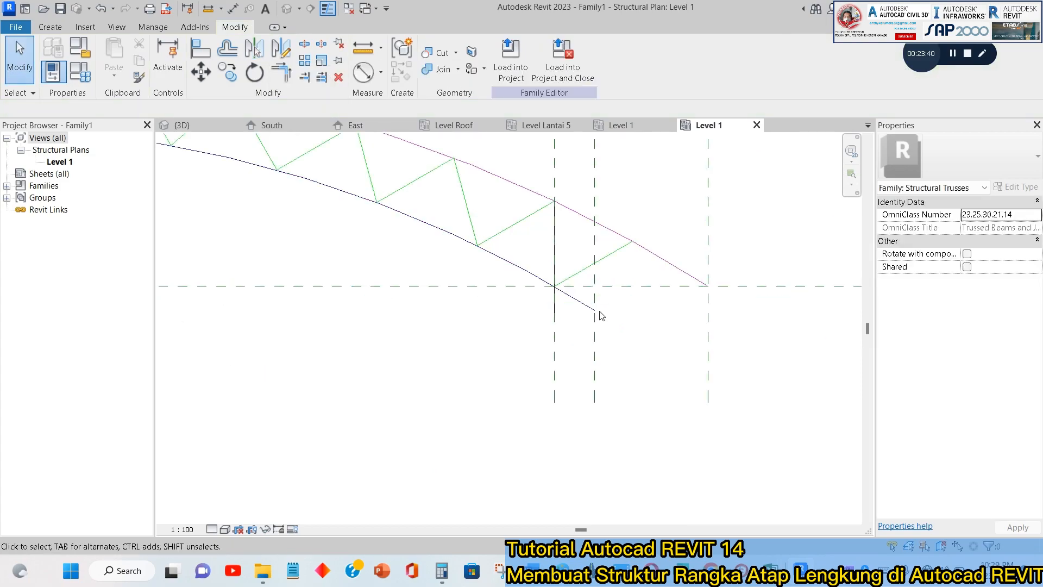
click(553, 312)
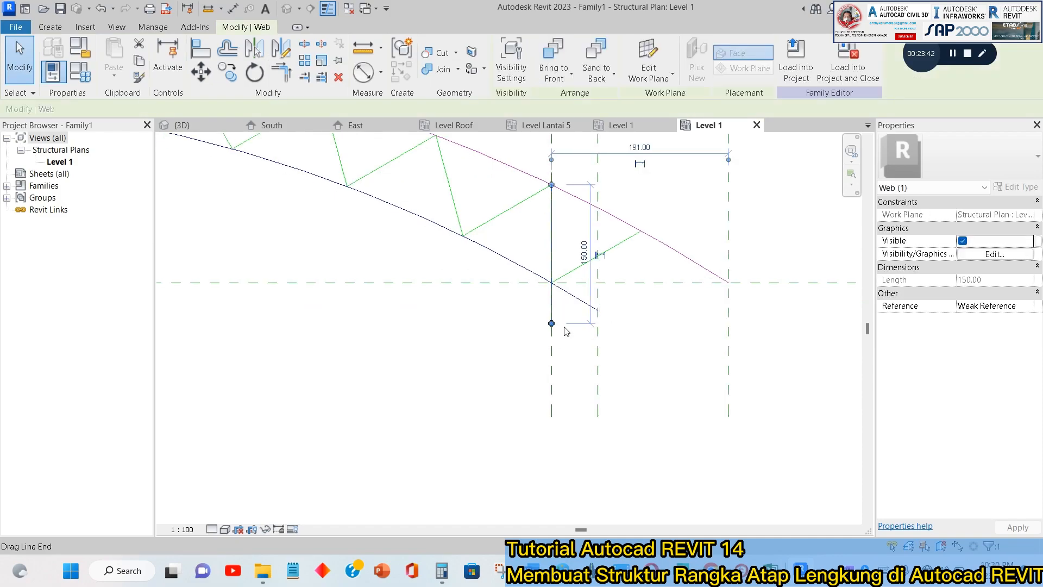
click(583, 252)
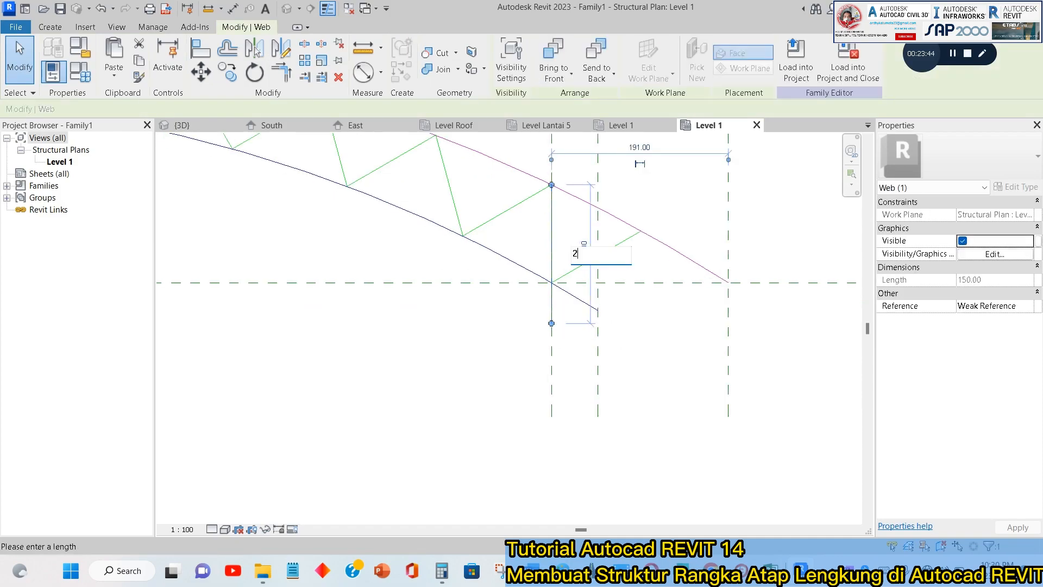
key(Return)
key(Escape)
Lengthen the left support's vertical web member below the bottom chord to match the right one.
scroll(579, 248, down, 4)
middle_drag(579, 248, 839, 303)
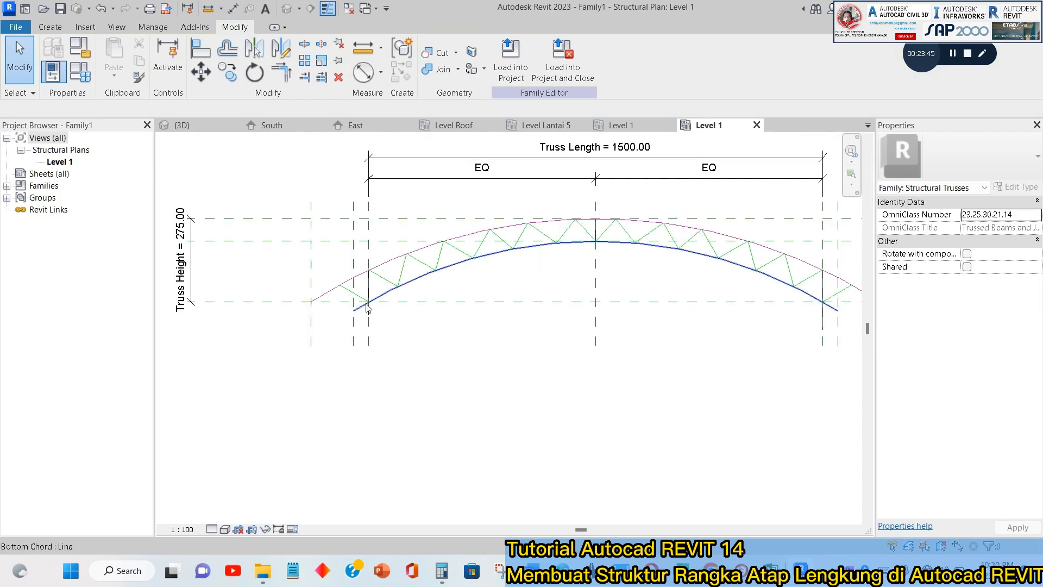
scroll(363, 304, up, 2)
click(375, 286)
click(406, 284)
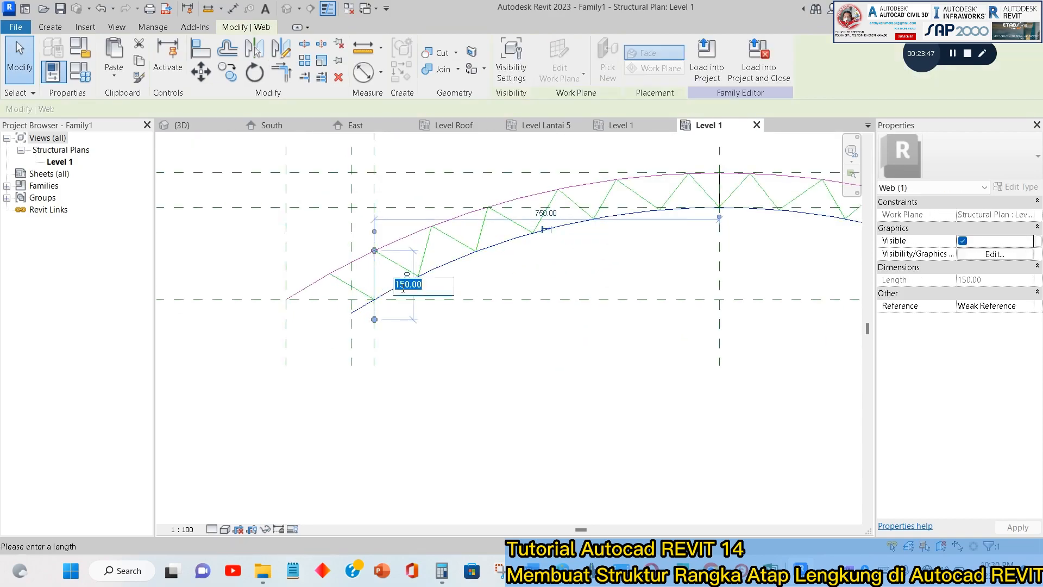
text(20)
key(Return)
key(Escape)
scroll(554, 344, down, 3)
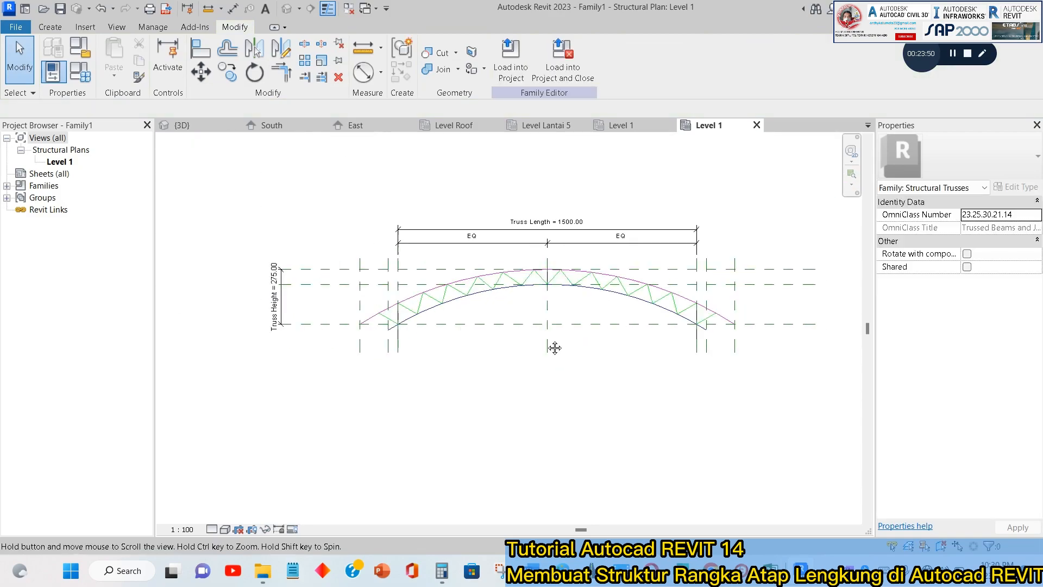
Load the truss family into the TUTORIAL REVIT GEDUNG 12 project and close it, saving it as "rev.atap lengkung 1" in the Family Atap Lengkung folder.
click(570, 56)
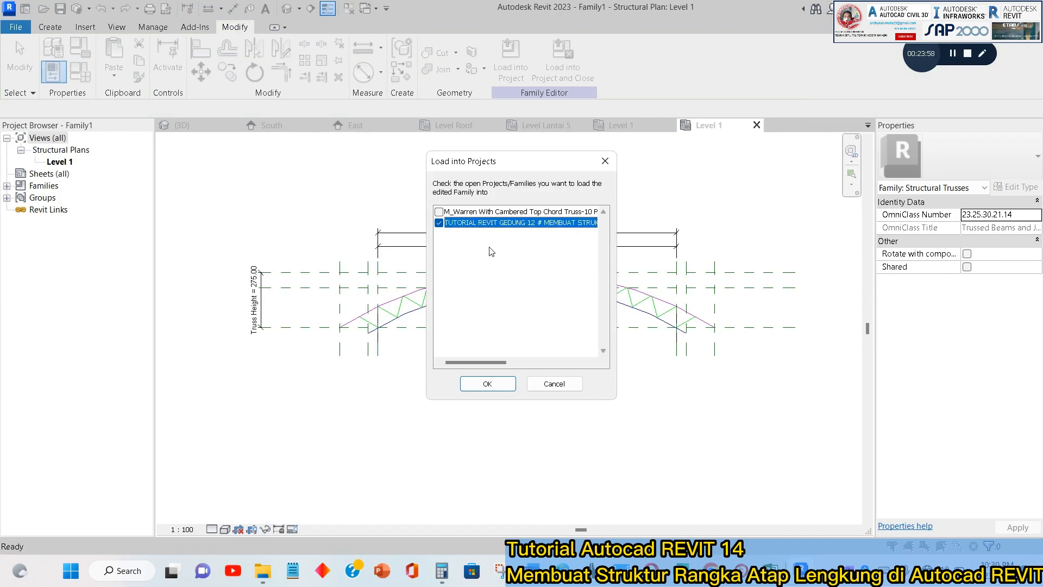
click(488, 383)
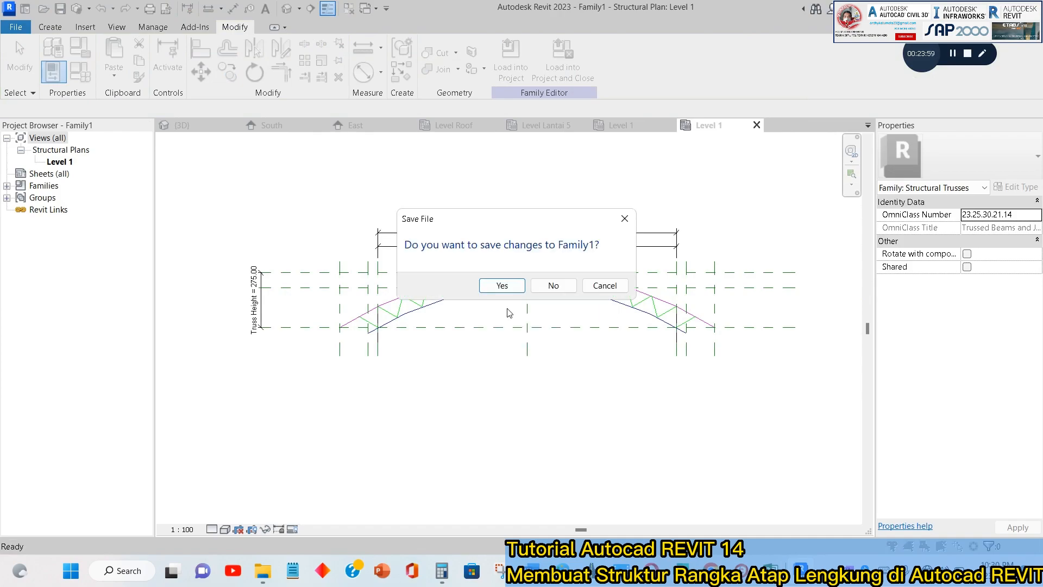
click(501, 285)
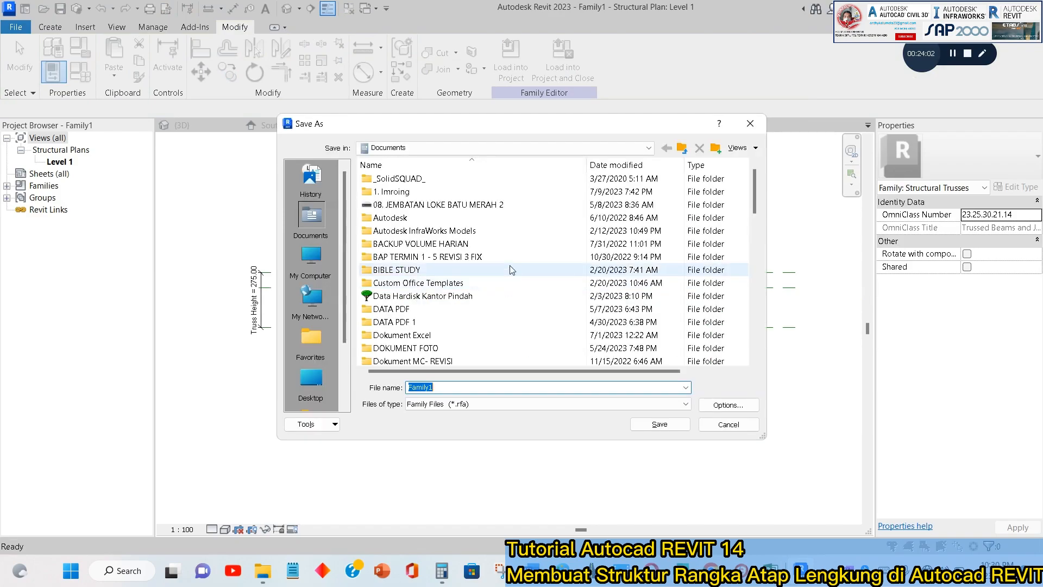
click(310, 380)
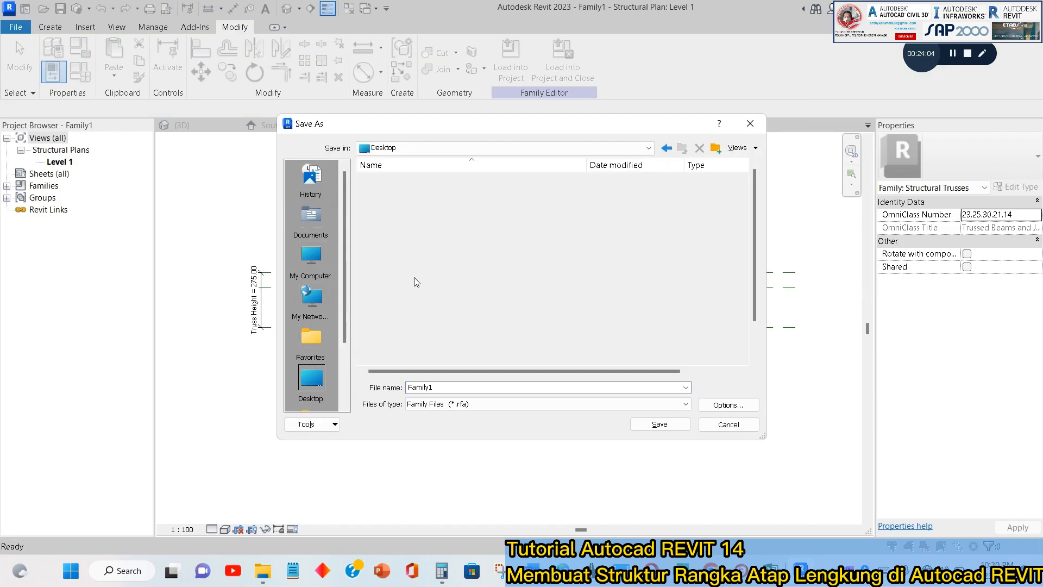
double_click(407, 271)
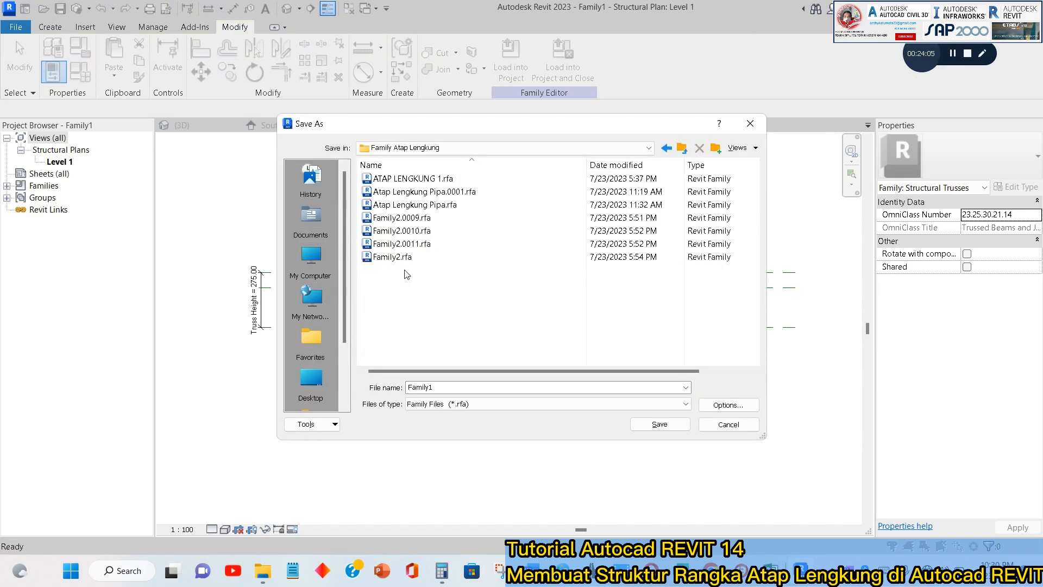
double_click(465, 386)
text(rev. atap lengkung)
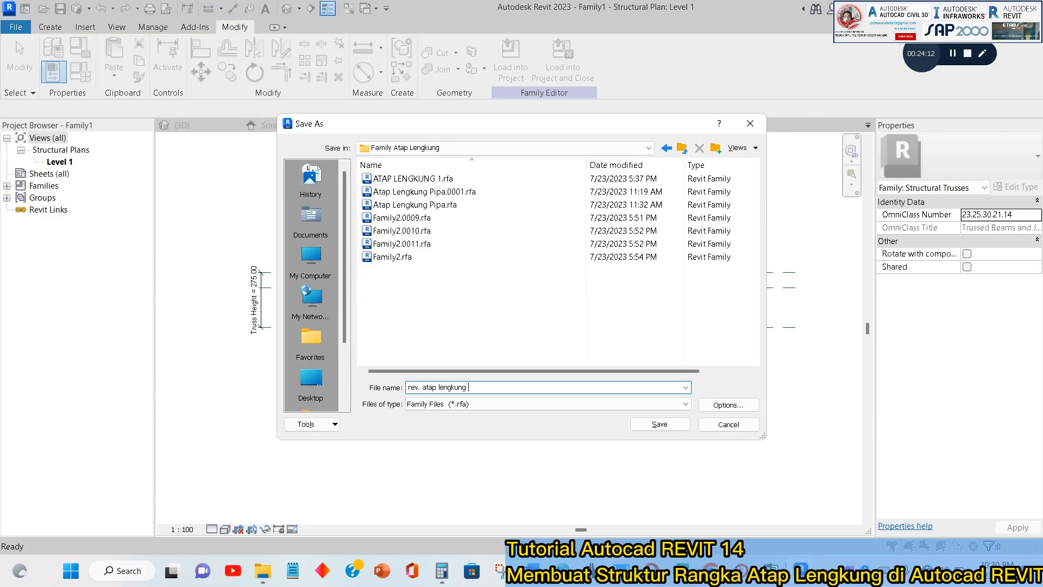
key(Return)
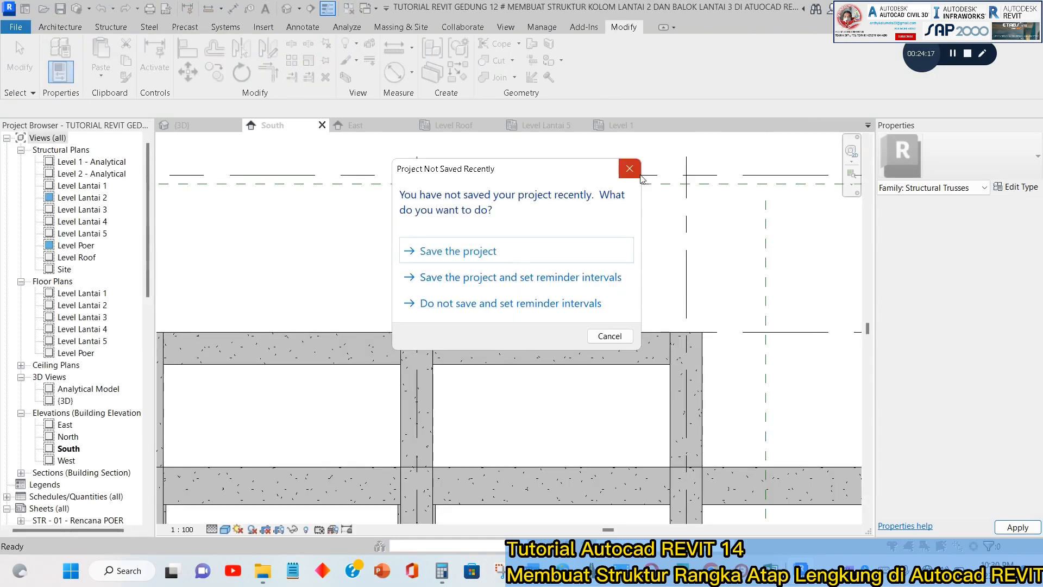
click(641, 176)
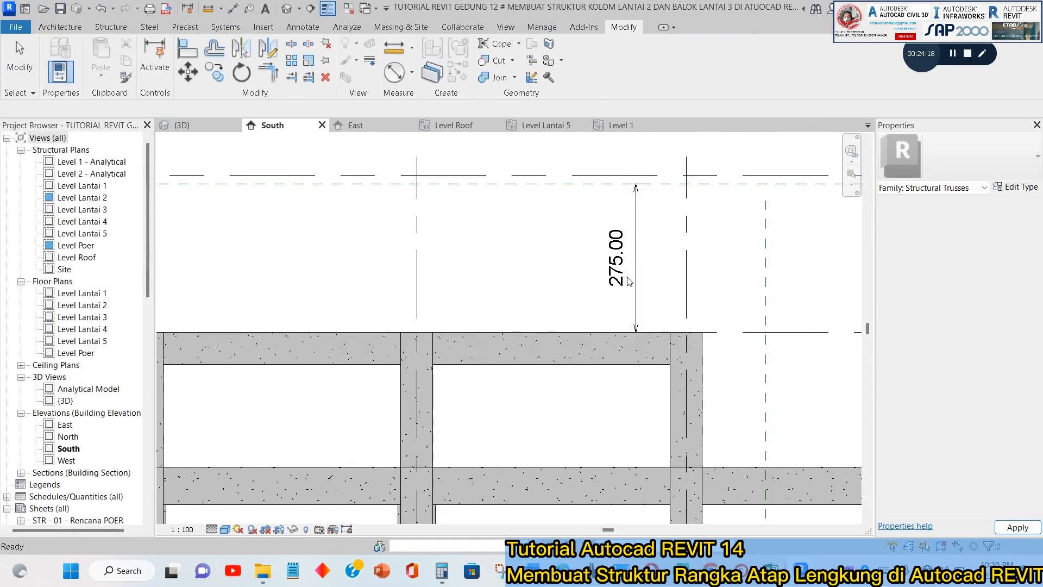
Place the rev.atap lengkung 1 truss on Level Lantai 5 along grid 2 between the outer reference planes and view it in South elevation.
click(566, 125)
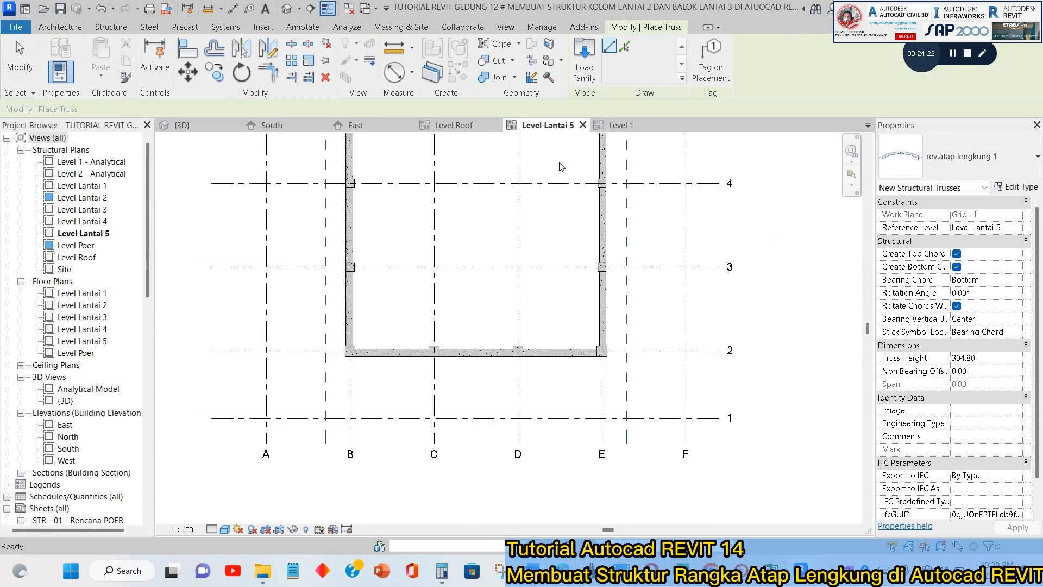
scroll(331, 359, up, 2)
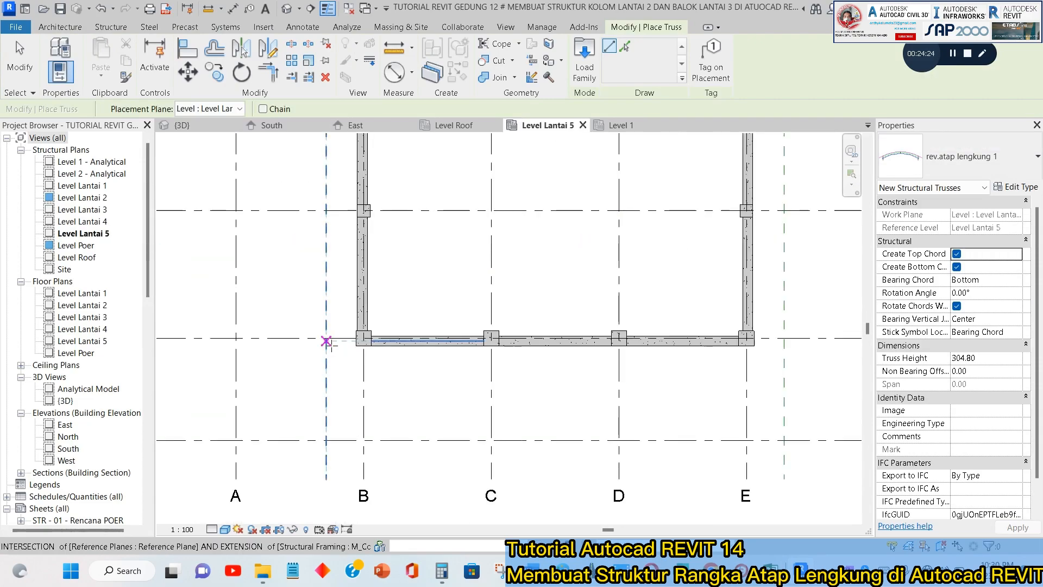
click(326, 338)
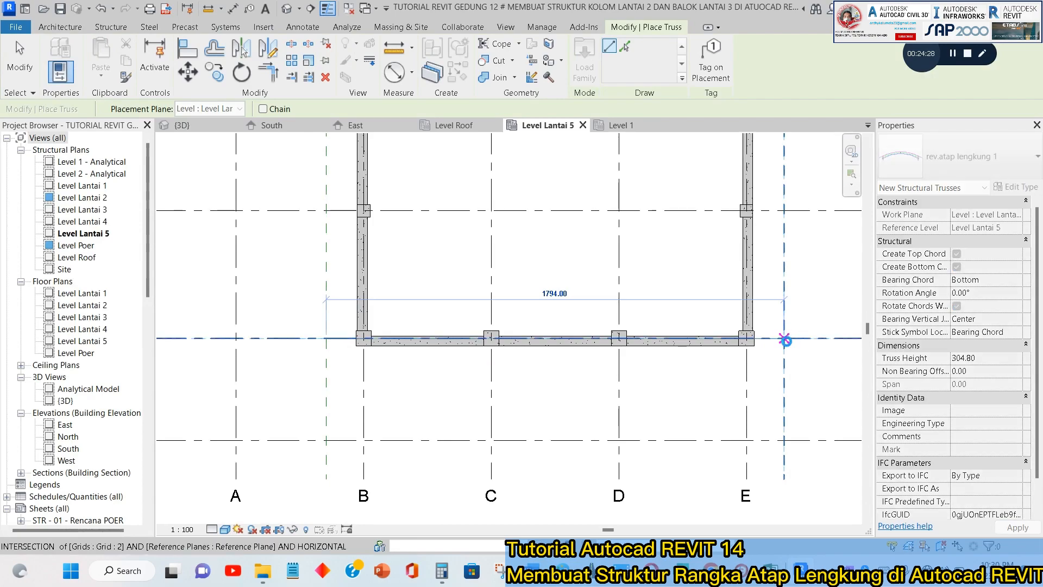
click(784, 340)
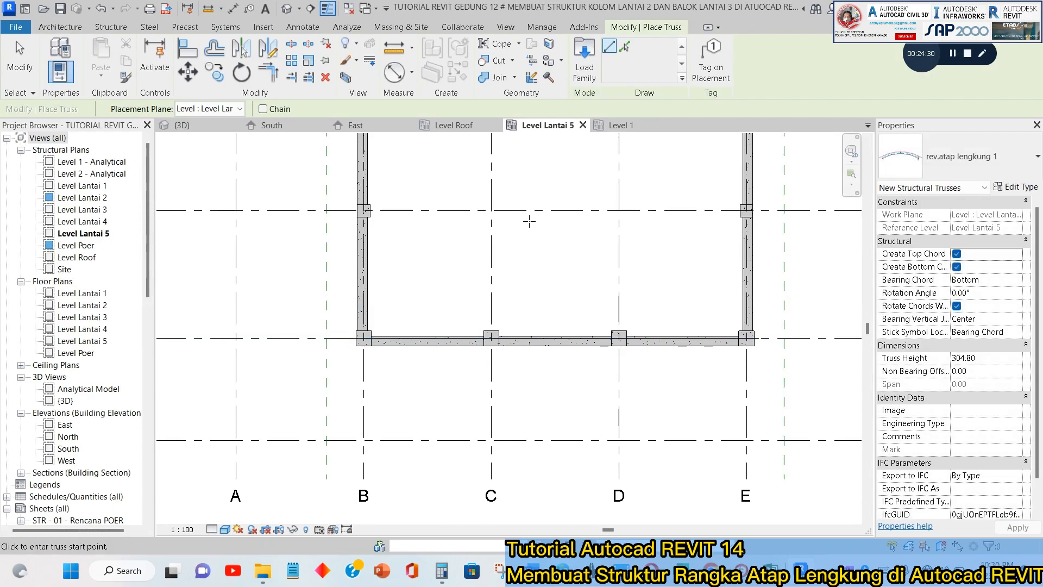
key(Escape)
key(Escape)
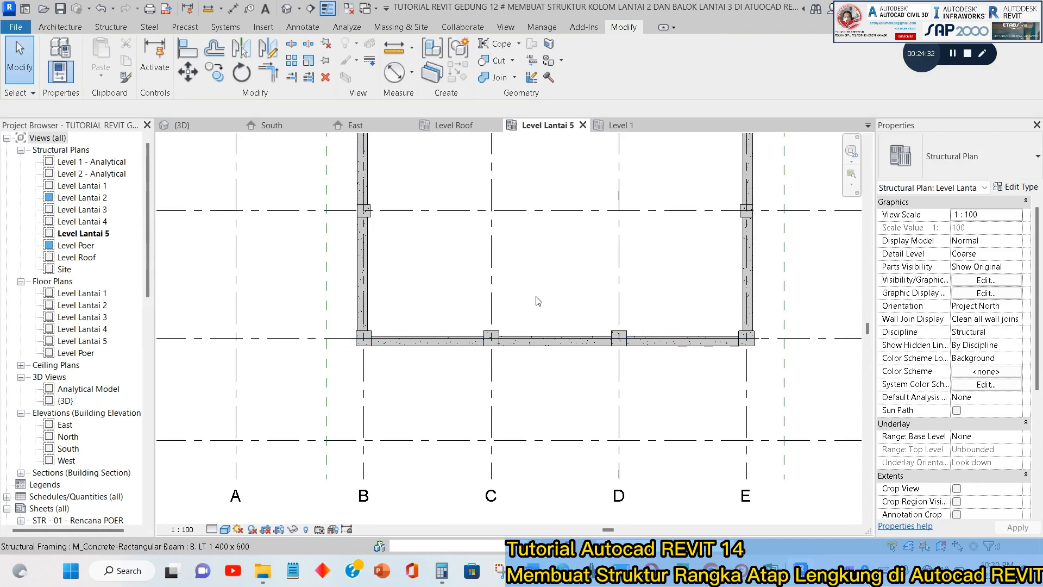
click(280, 133)
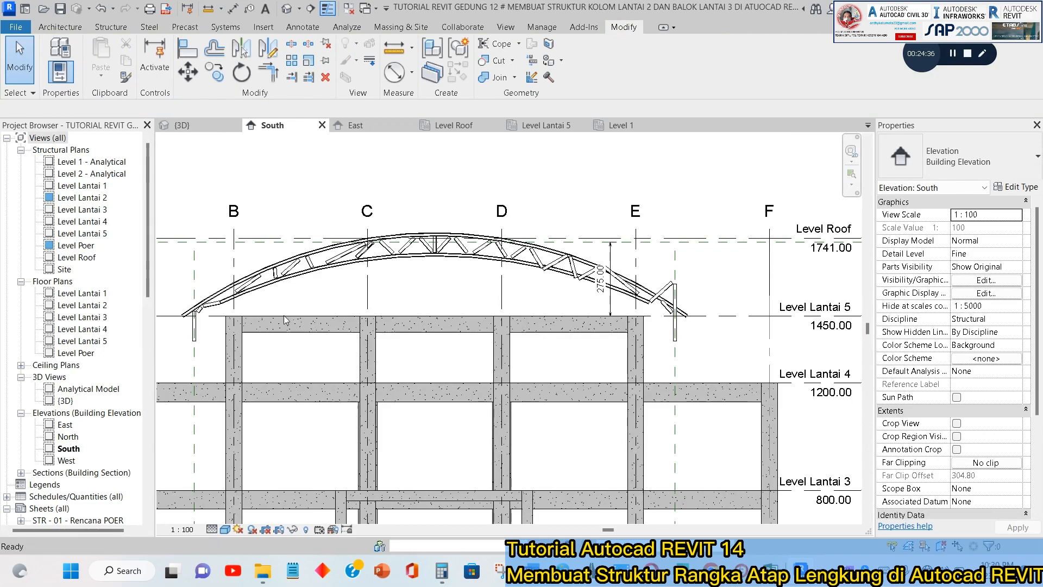
Inspect both ends of the placed rev.atap lengkung 1 truss in the South elevation and open its family for editing.
scroll(408, 255, up, 5)
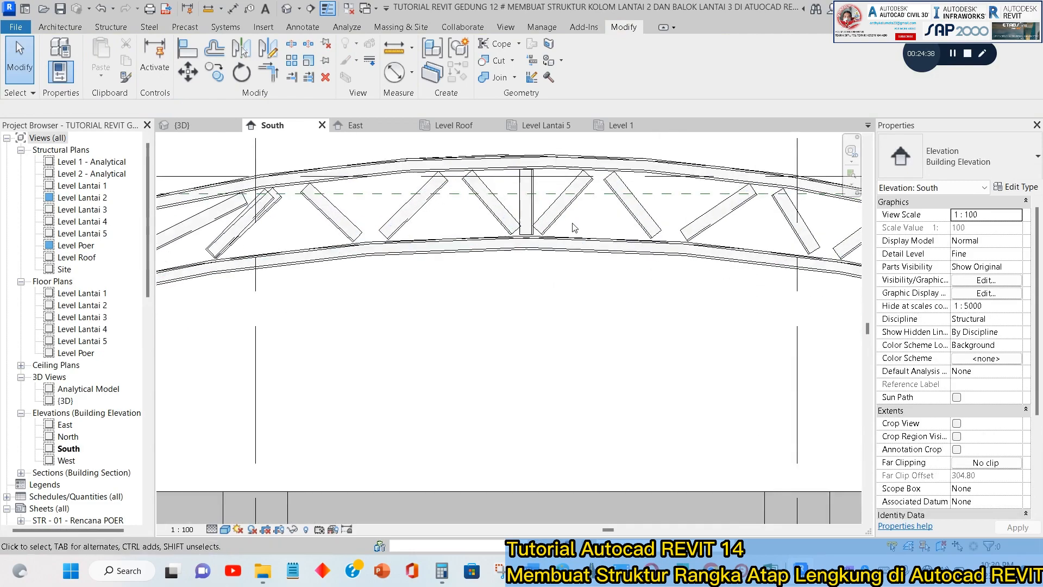
scroll(574, 228, down, 4)
scroll(331, 286, up, 4)
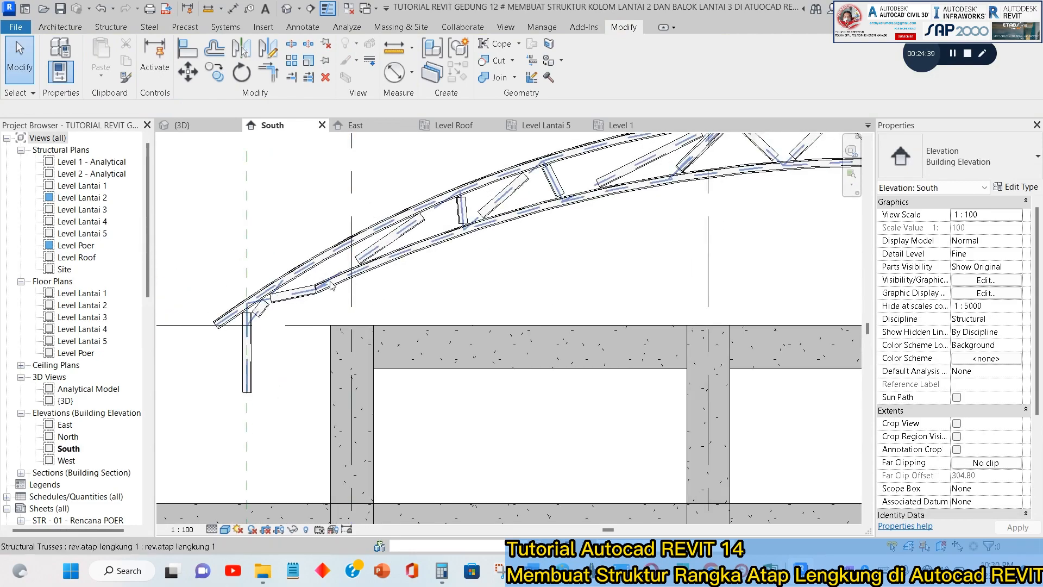
click(332, 286)
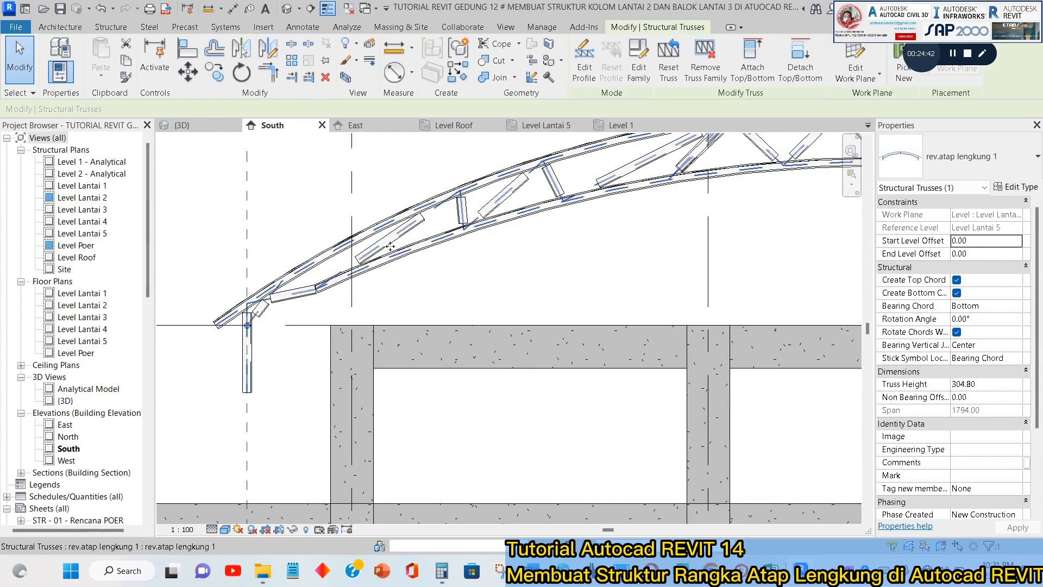
scroll(272, 273, down, 8)
scroll(816, 295, up, 4)
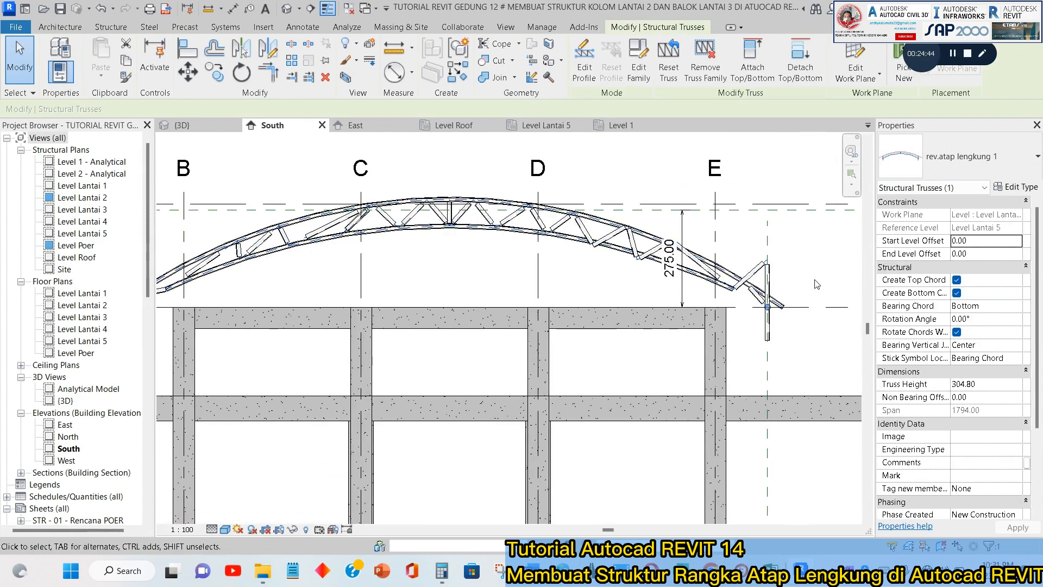
scroll(774, 312, up, 3)
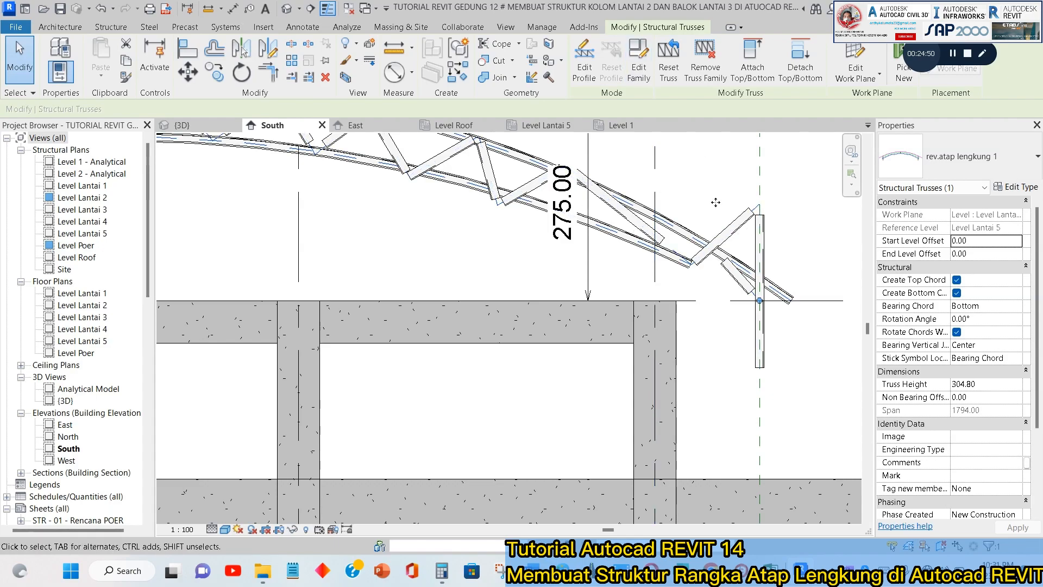
click(639, 62)
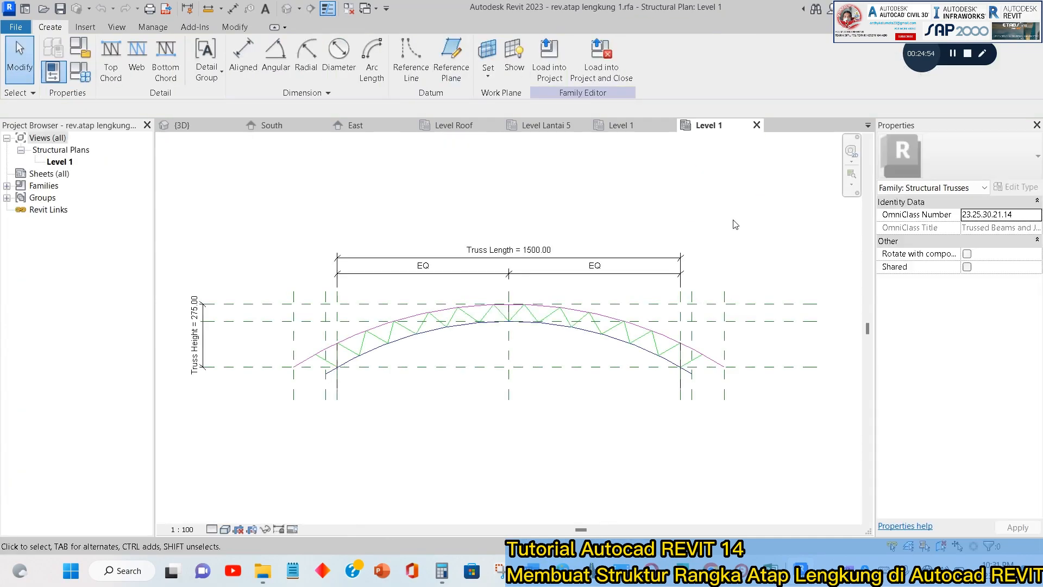
Shorten the bottom chord's right end to the foot of the diagonal web at the right support.
scroll(712, 373, up, 5)
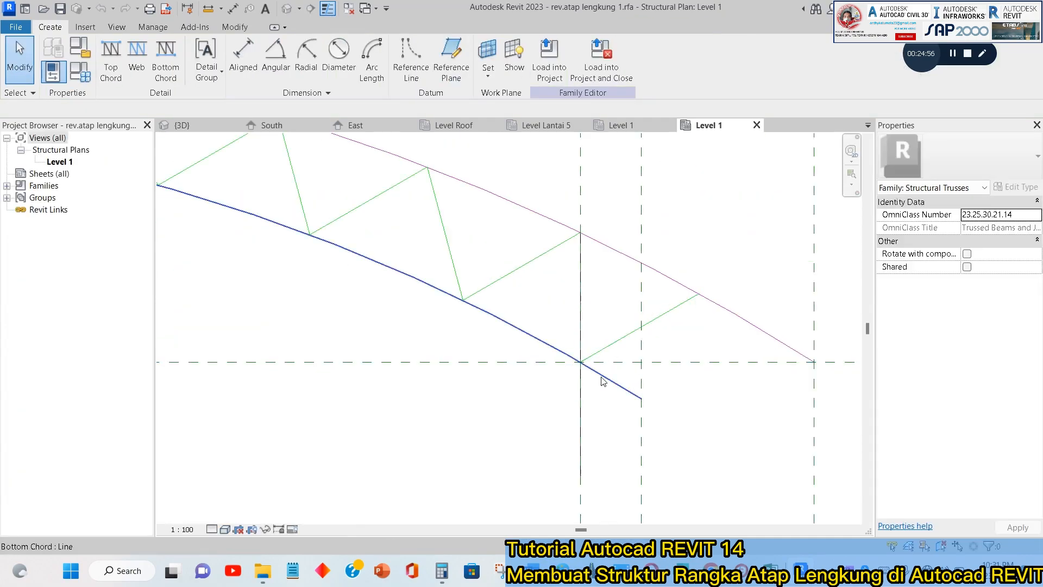
click(637, 396)
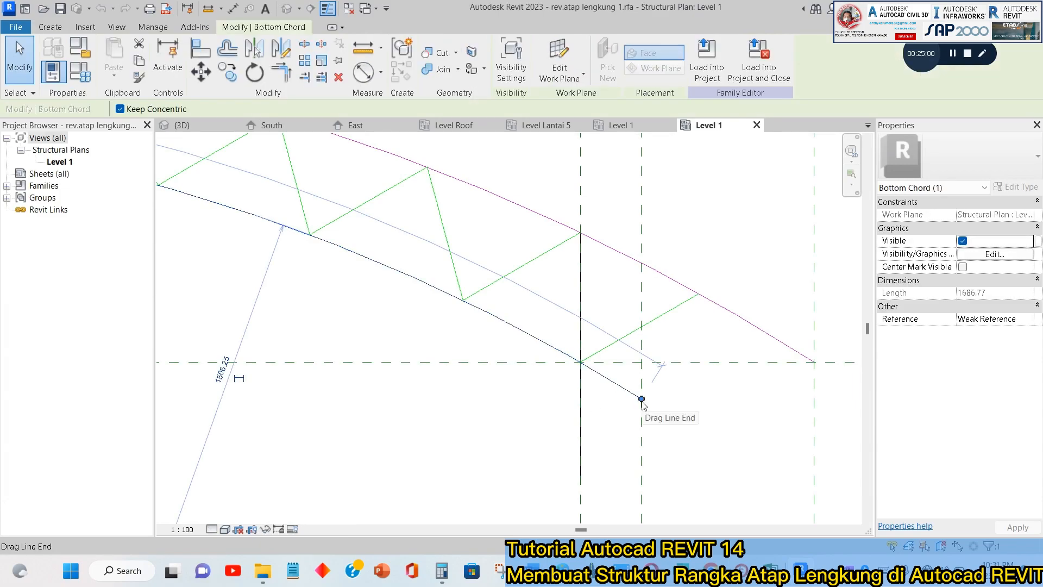
drag(641, 399, 581, 362)
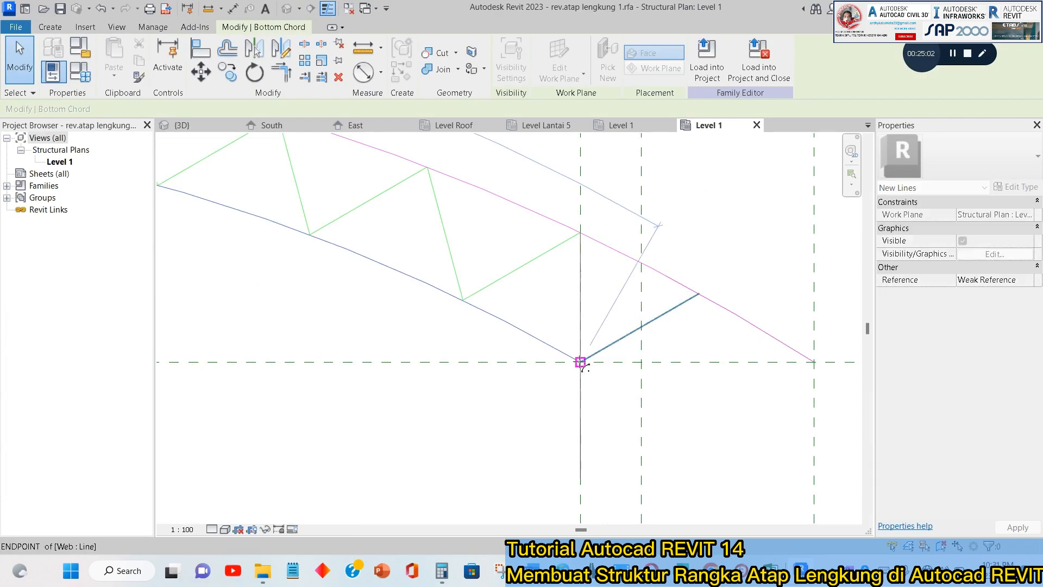
click(719, 349)
scroll(717, 329, down, 5)
Shorten the bottom chord's left end to its intersection with the vertical web at the left support.
middle_drag(261, 347, 443, 288)
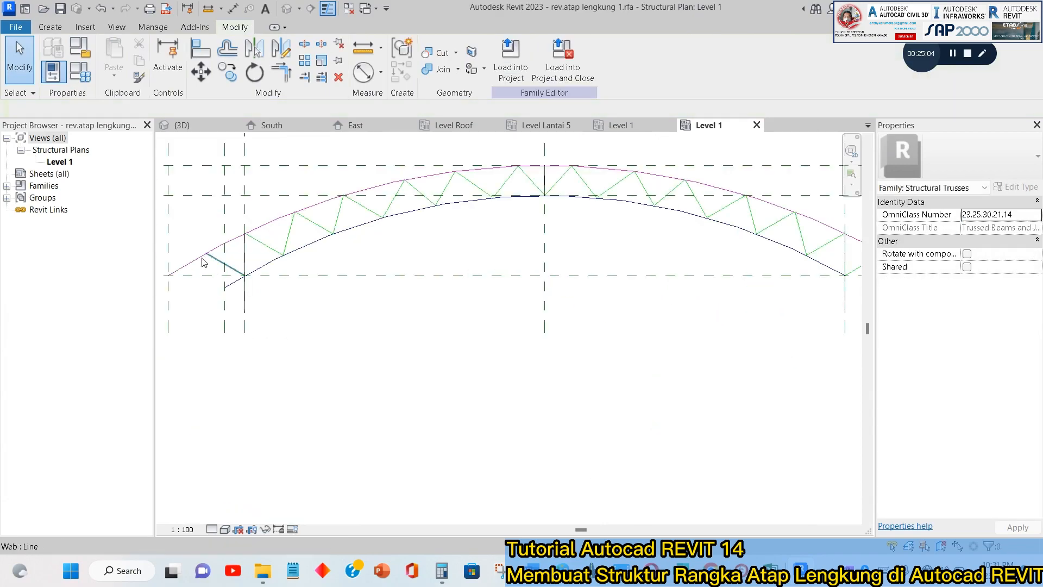
scroll(203, 260, up, 4)
click(256, 329)
drag(281, 323, 301, 299)
click(357, 312)
scroll(489, 310, down, 6)
Load the edited truss family into the TUTORIAL REVIT GEDUNG 12 project and close it, overwriting the existing version and its parameter values.
click(563, 59)
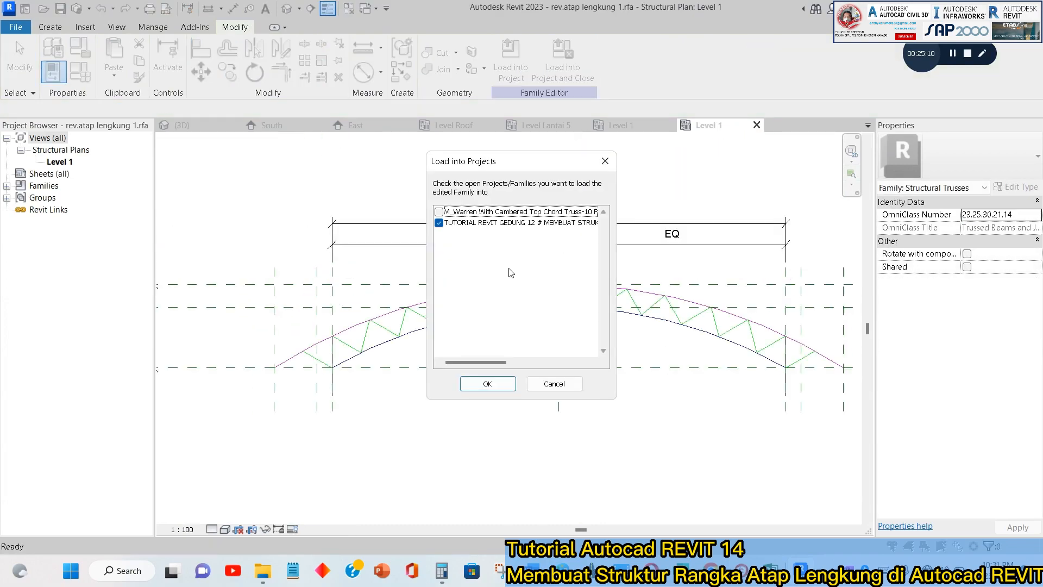
click(488, 383)
click(506, 296)
click(509, 300)
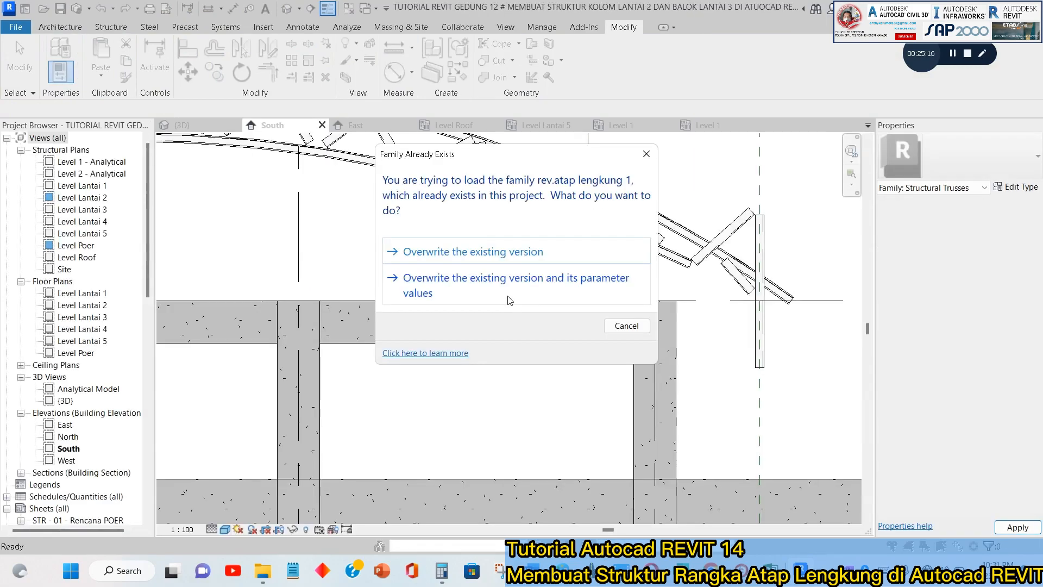
click(510, 297)
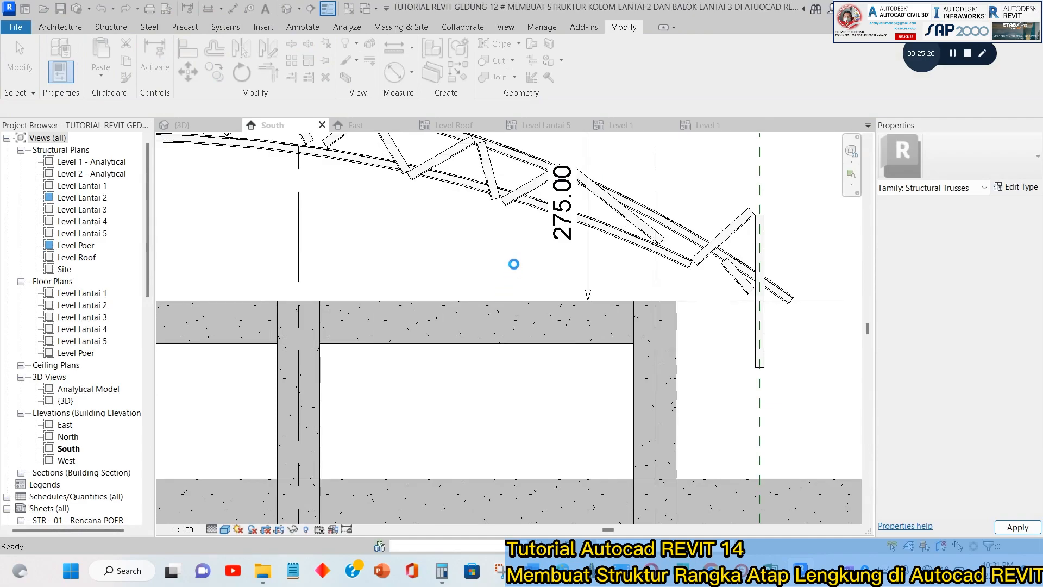
Change the placed roof truss to the Atap Lengkung Pipa type and check its shape over the building.
scroll(511, 245, down, 3)
middle_drag(462, 307, 672, 367)
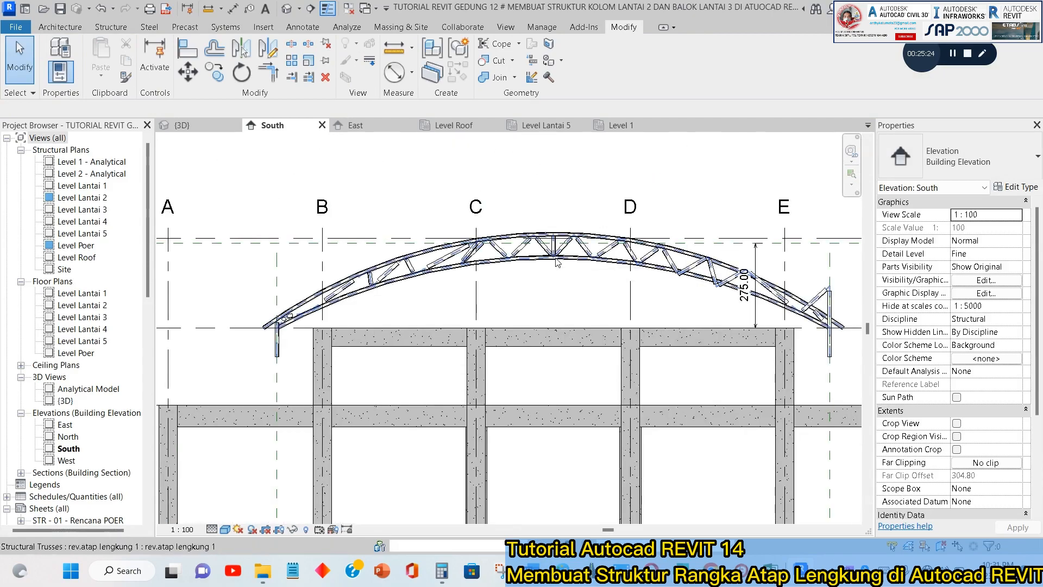
click(558, 262)
click(989, 160)
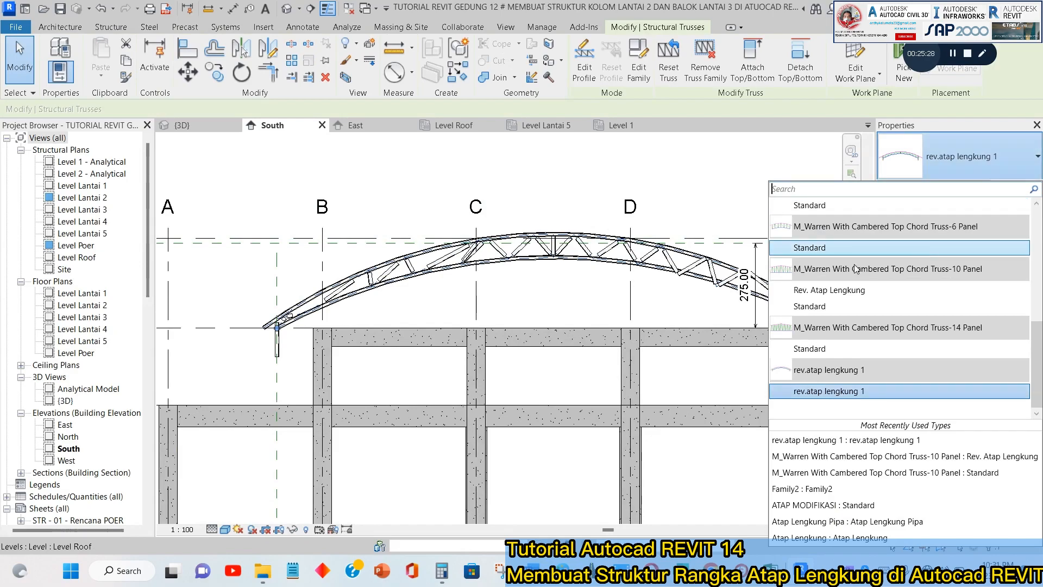
scroll(853, 261, up, 5)
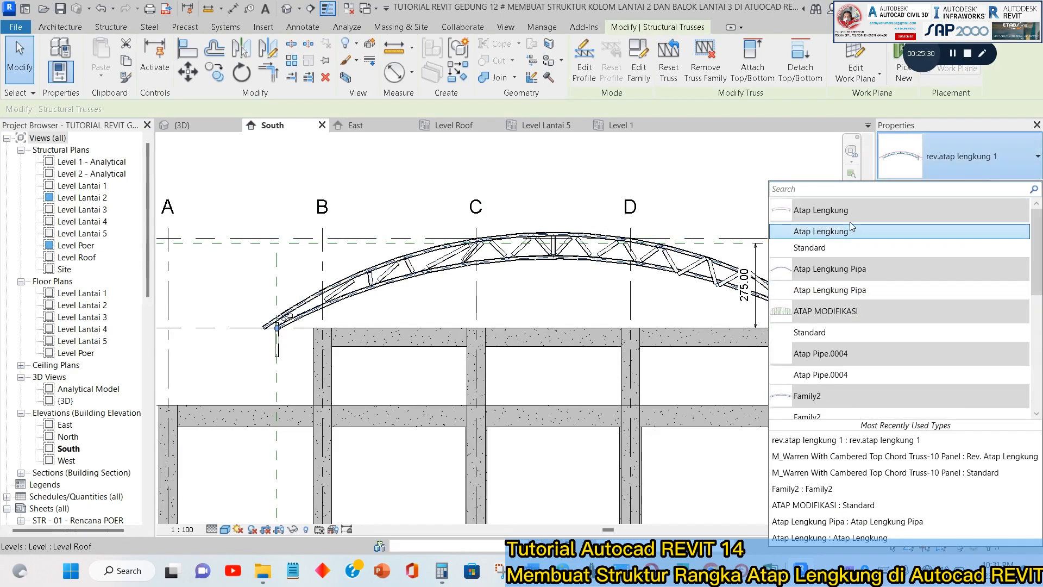
click(845, 292)
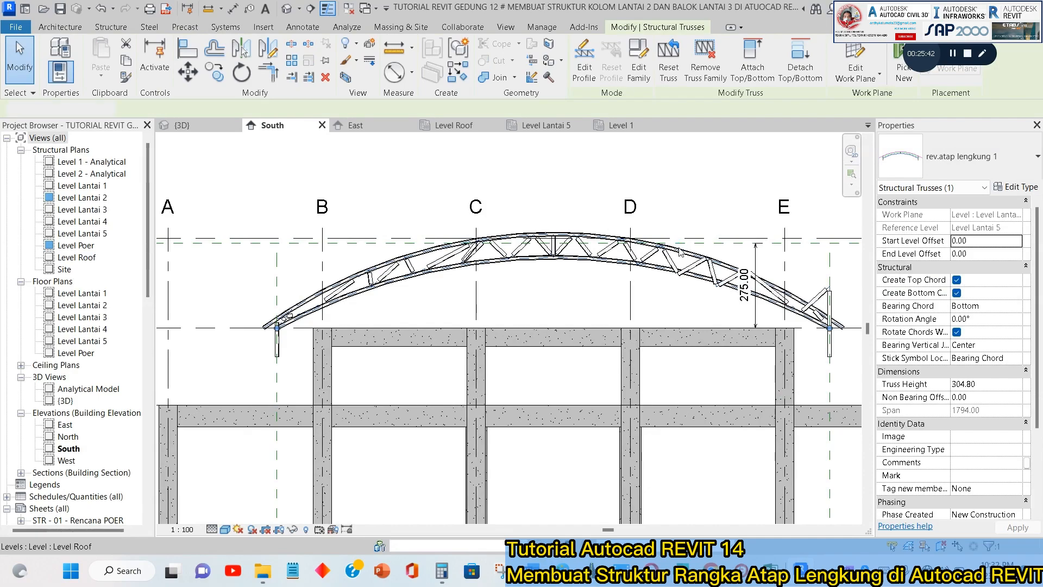
key(Escape)
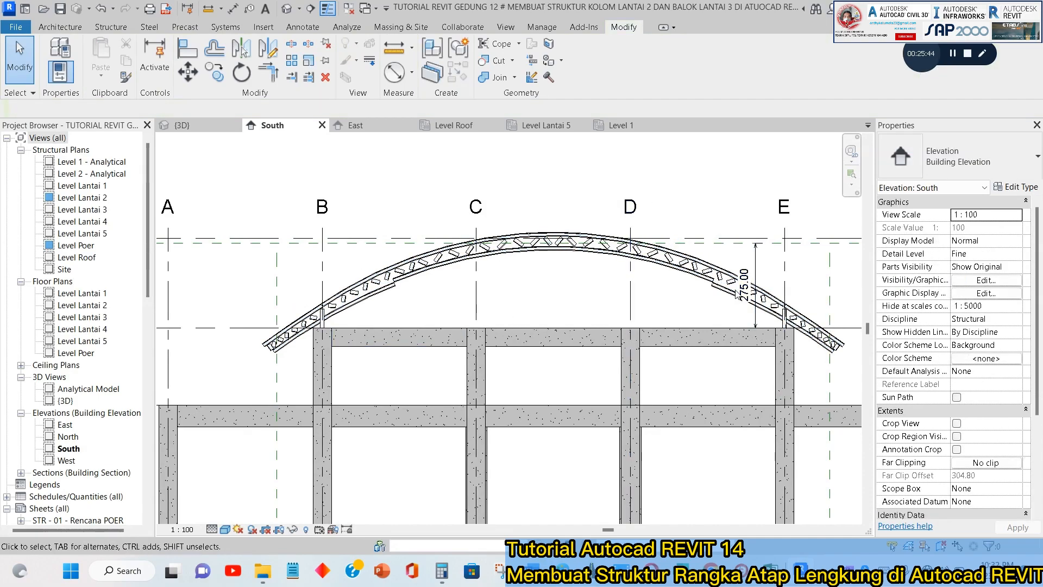
scroll(842, 329, up, 9)
scroll(724, 301, down, 7)
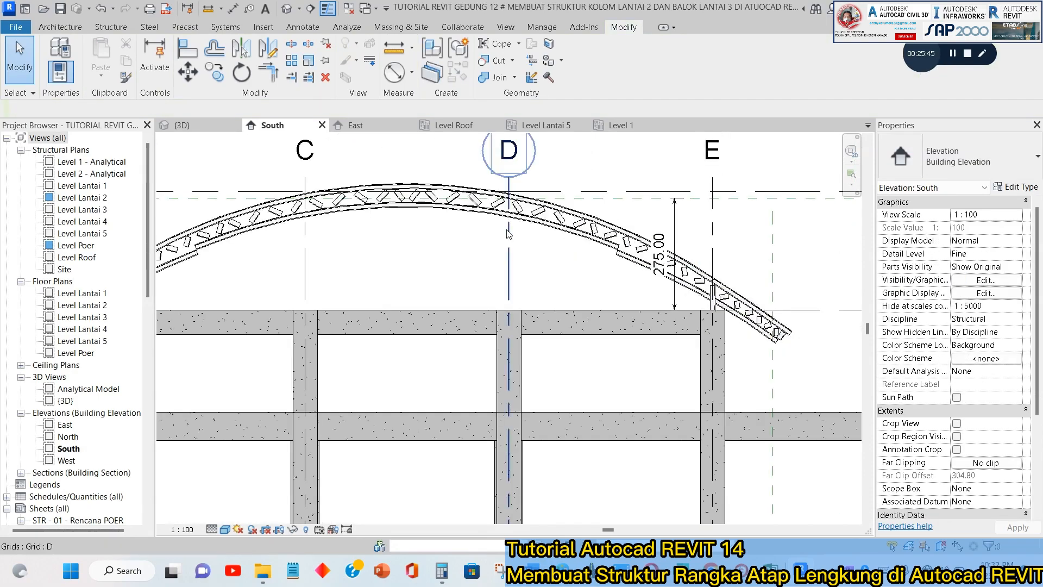
Change the placed roof truss to the Family2 type.
click(494, 212)
click(944, 163)
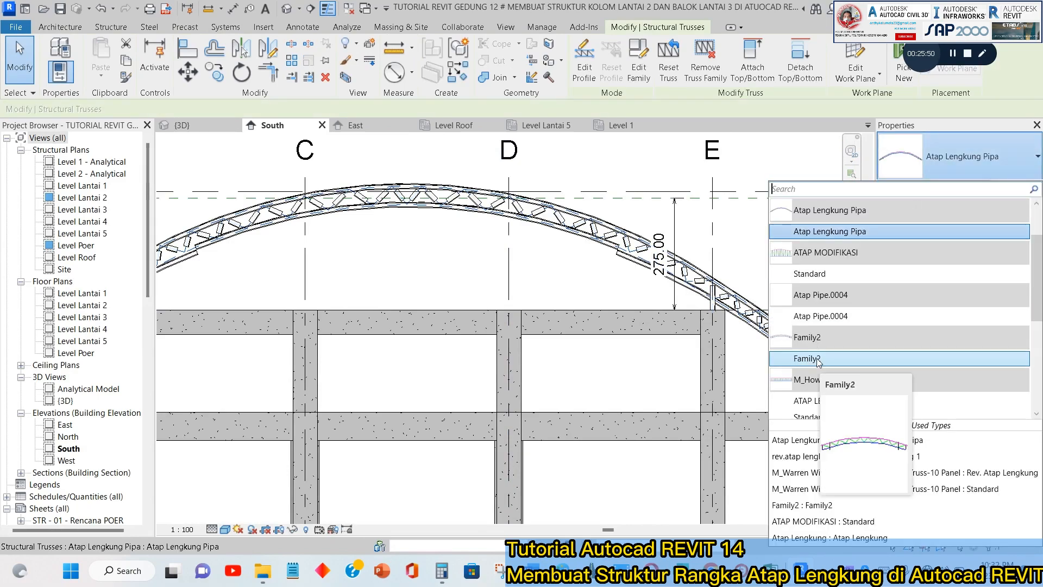
scroll(821, 358, down, 2)
scroll(861, 318, down, 1)
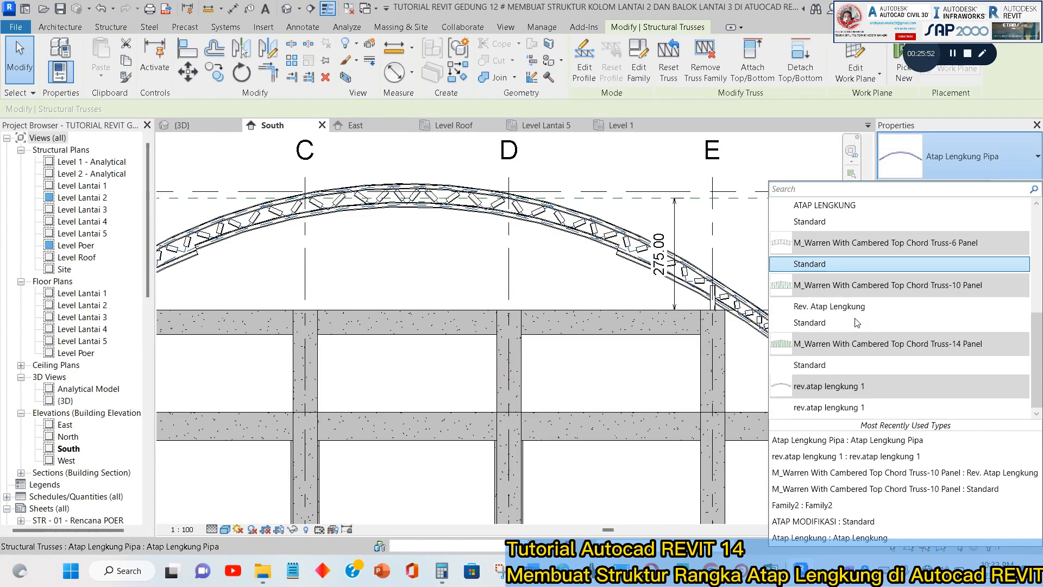
scroll(825, 254, up, 2)
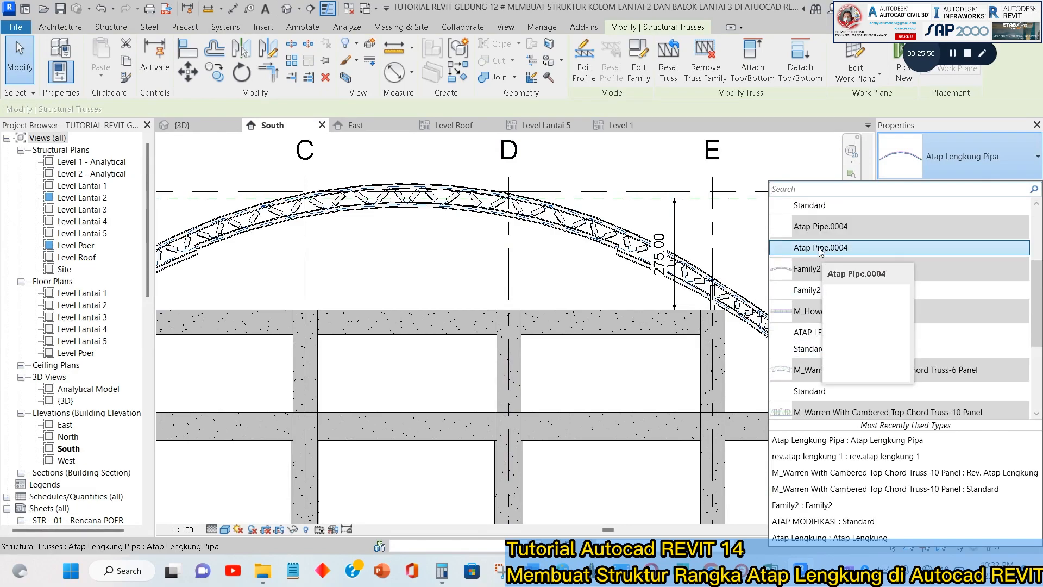
click(806, 291)
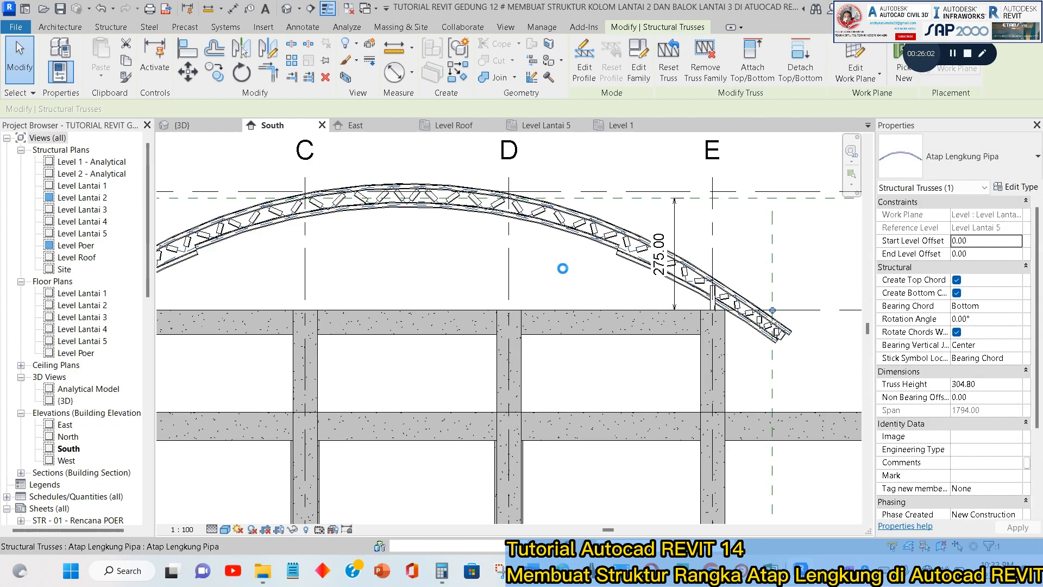
key(Escape)
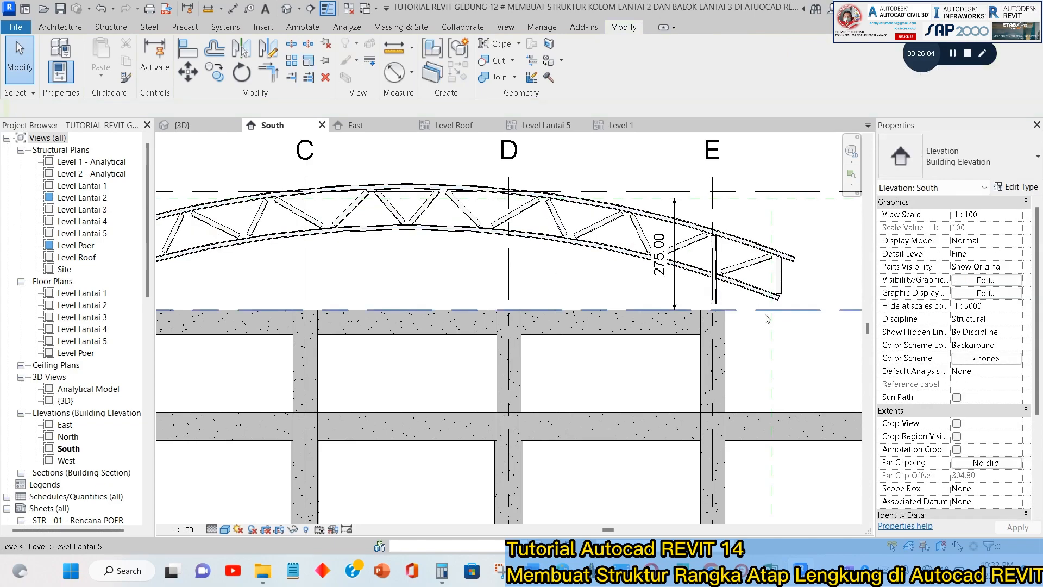
Move the Family2 truss down with Constrain off so its vertical web at grid B rests on the column top, and check the opposite support.
scroll(760, 304, down, 3)
scroll(350, 283, up, 5)
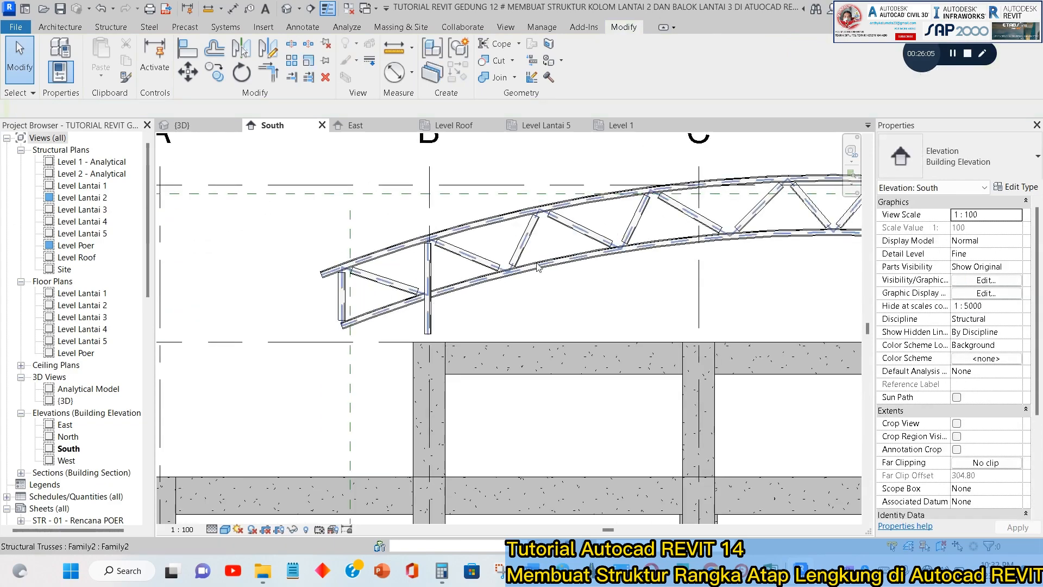
click(460, 281)
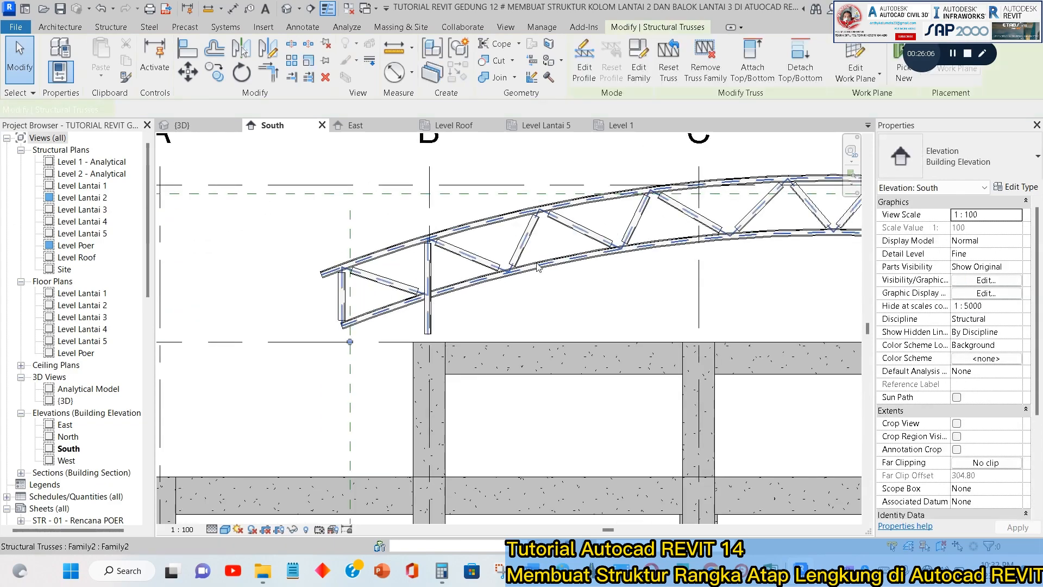
click(191, 79)
scroll(417, 340, up, 4)
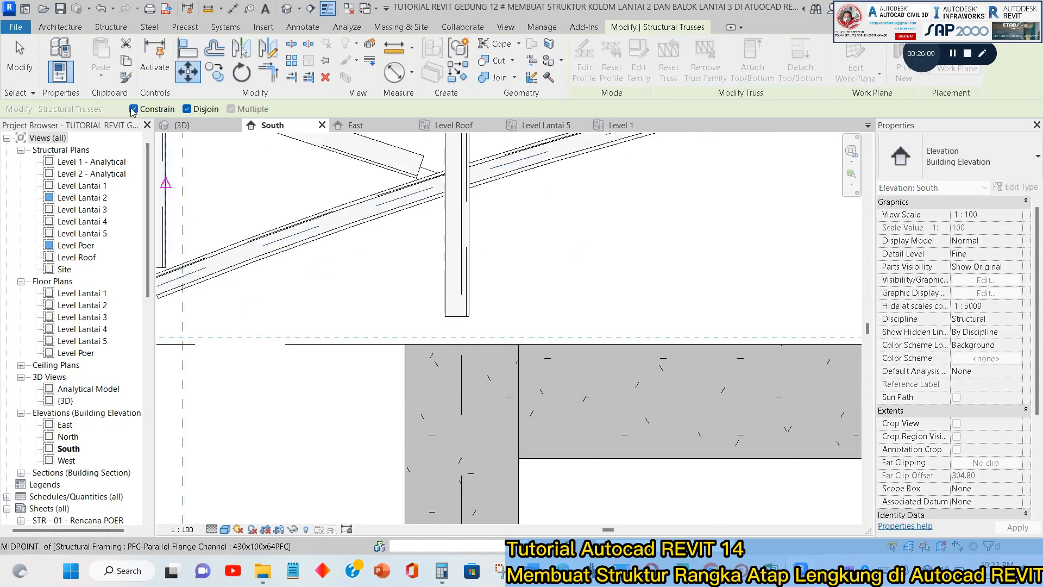
scroll(358, 308, down, 1)
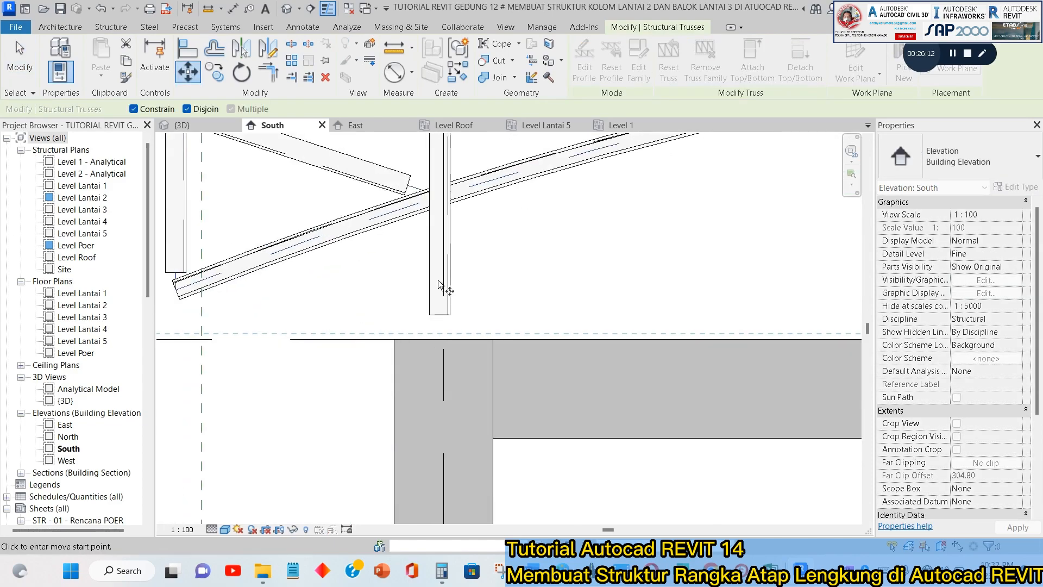
middle_drag(522, 234, 509, 338)
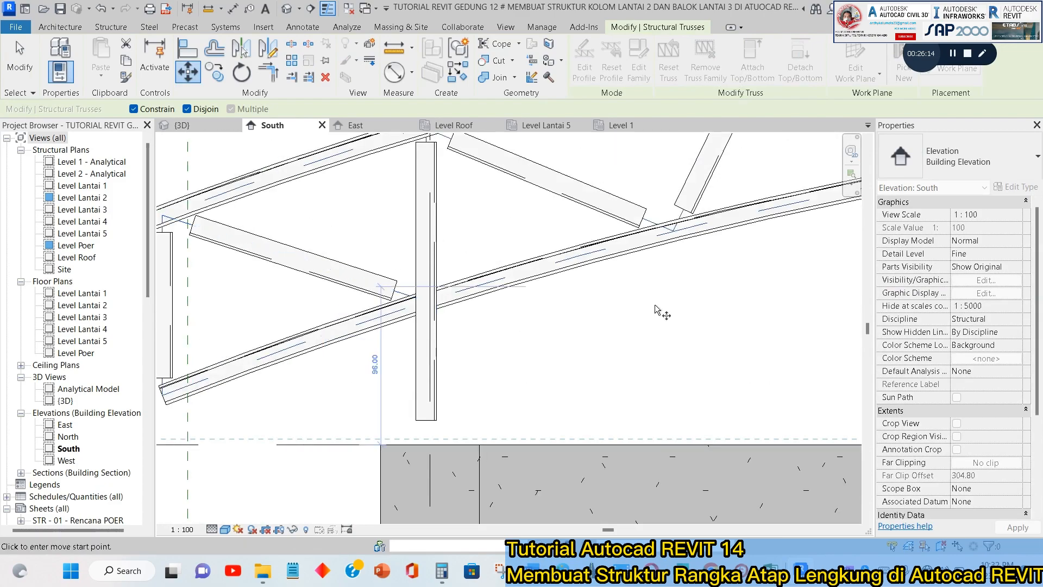
middle_drag(655, 306, 624, 364)
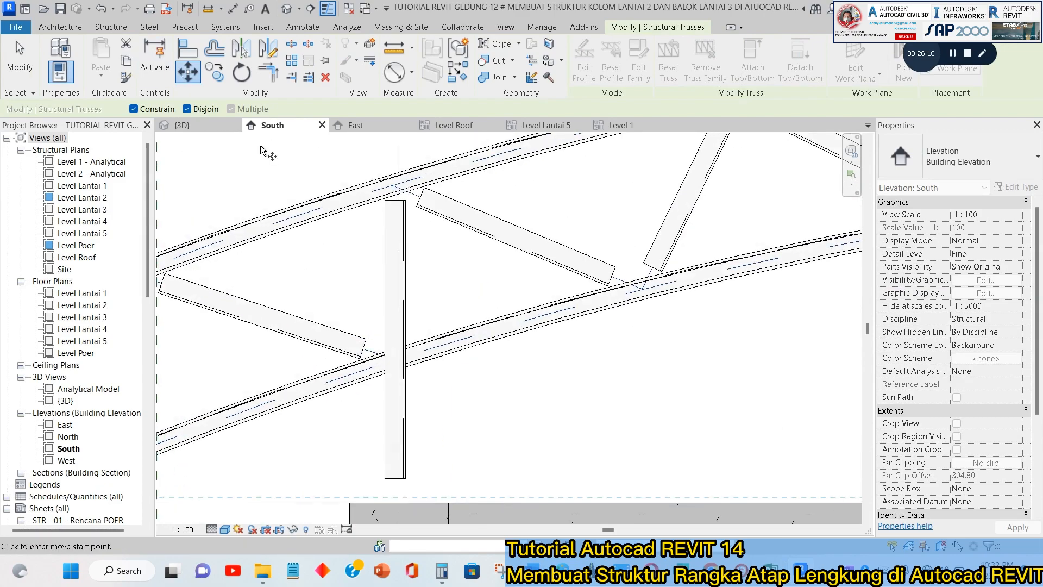
click(134, 109)
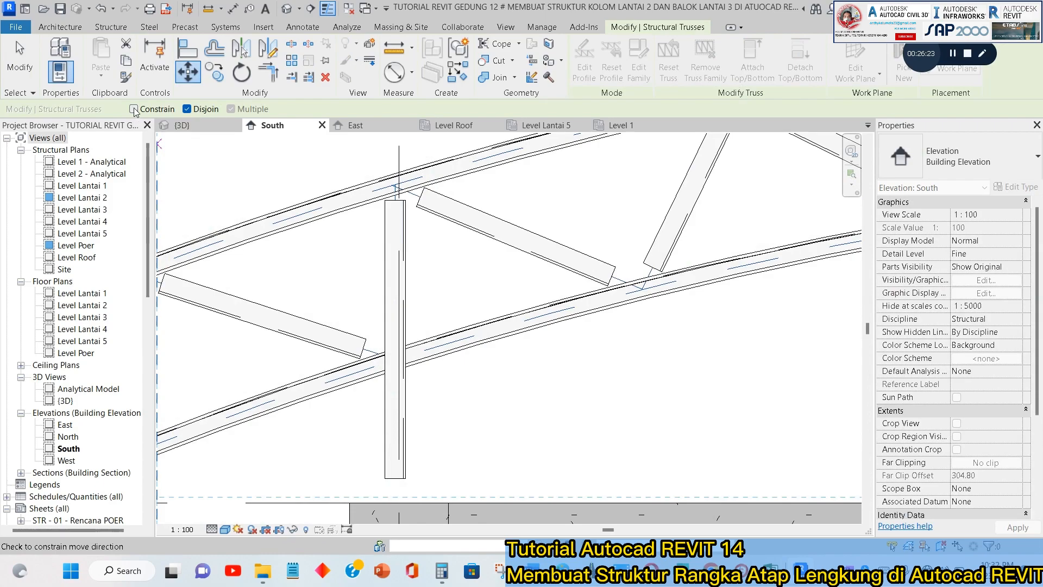
click(397, 481)
middle_drag(395, 458, 374, 328)
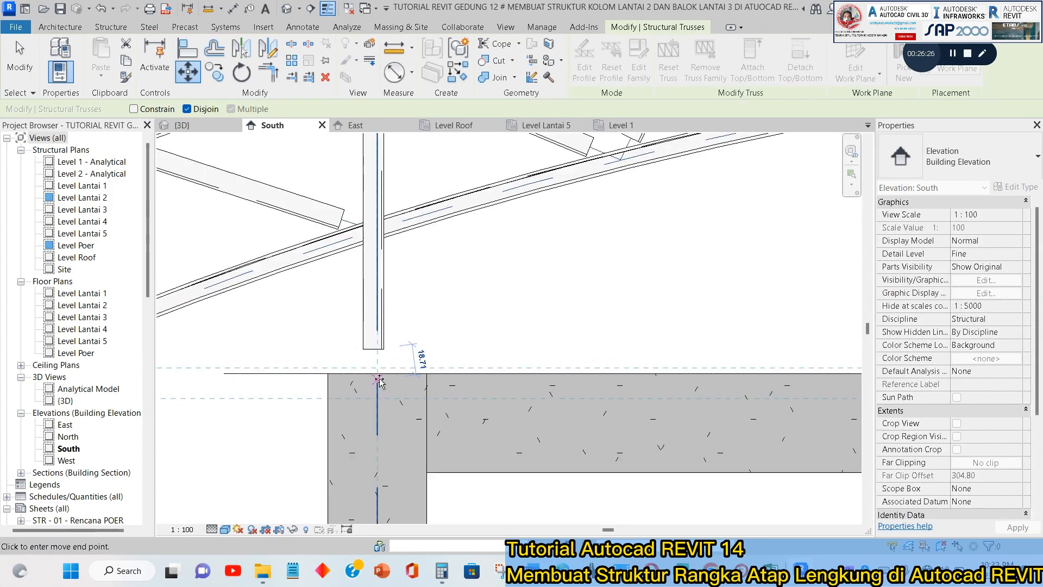
scroll(374, 373, up, 3)
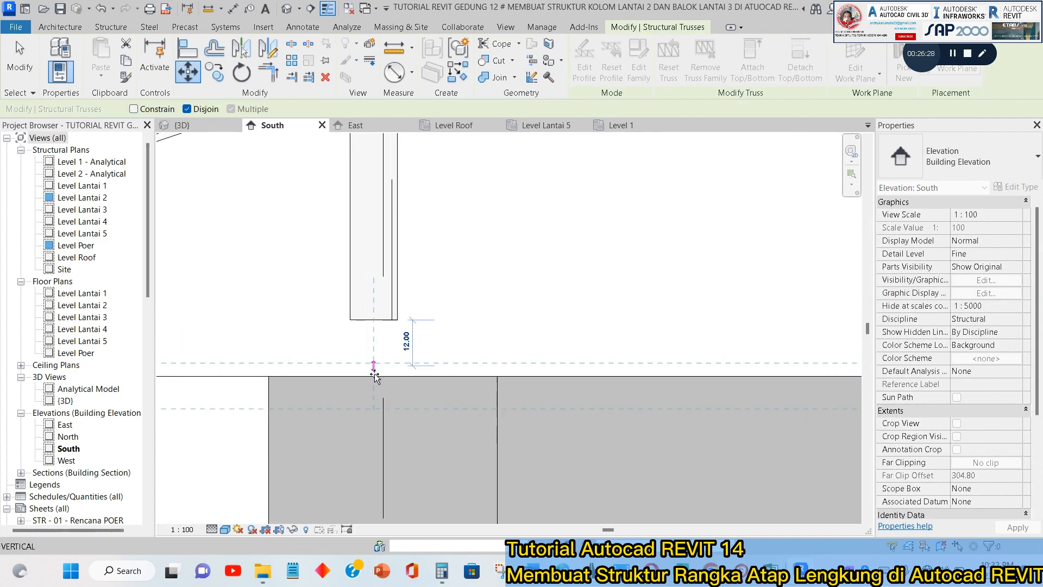
click(375, 376)
scroll(374, 376, down, 5)
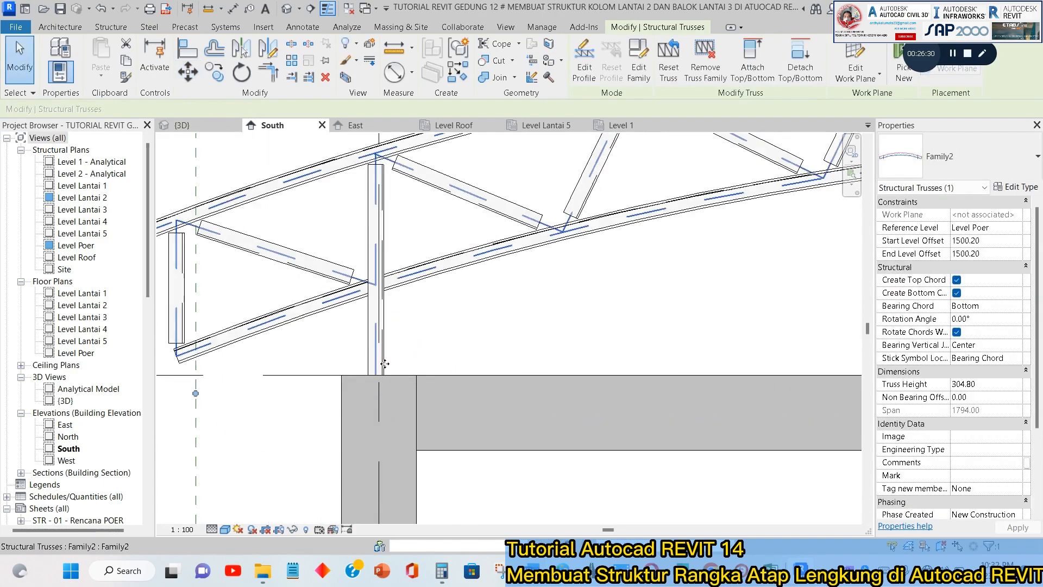
scroll(652, 271, up, 5)
key(Escape)
scroll(667, 237, up, 2)
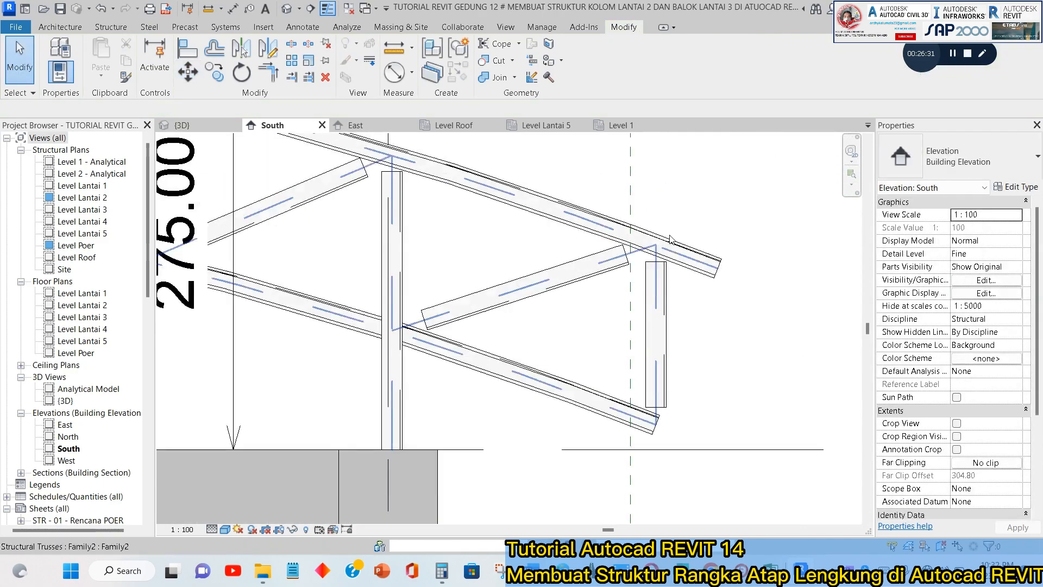
Examine the placed Family2 truss, its webs and its seating on the columns in the 3D view.
click(182, 126)
scroll(541, 263, up, 5)
scroll(476, 215, down, 3)
middle_drag(508, 227, 822, 290)
scroll(349, 304, up, 5)
scroll(359, 277, down, 6)
scroll(315, 424, up, 3)
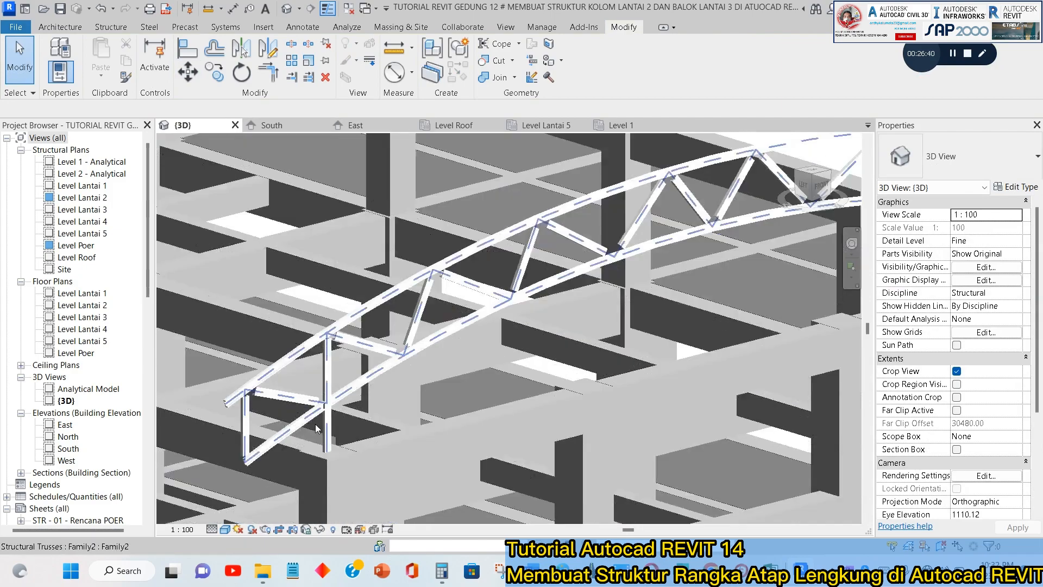
scroll(394, 408, up, 2)
middle_drag(571, 239, 418, 361)
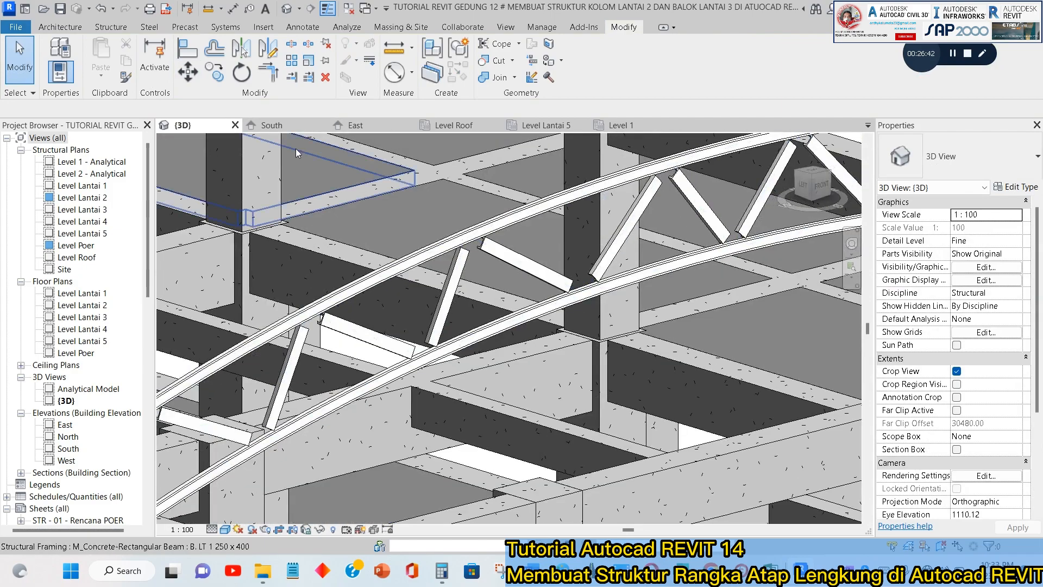
middle_drag(671, 290, 383, 381)
Remove the truss family from the Family2 roof truss, keeping its chords and webs as separate framing members.
click(611, 209)
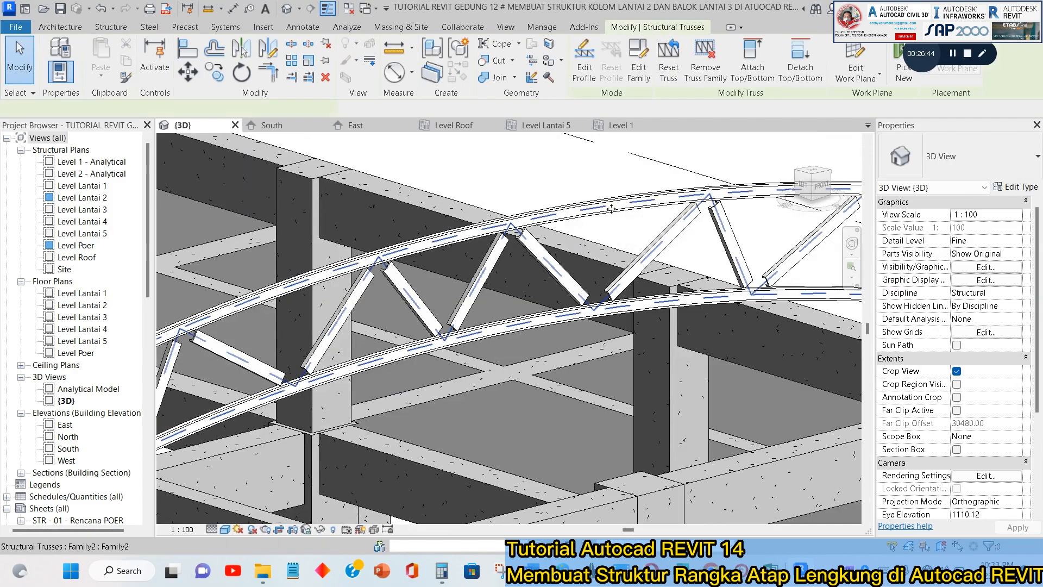
scroll(620, 267, down, 1)
middle_drag(619, 267, 468, 277)
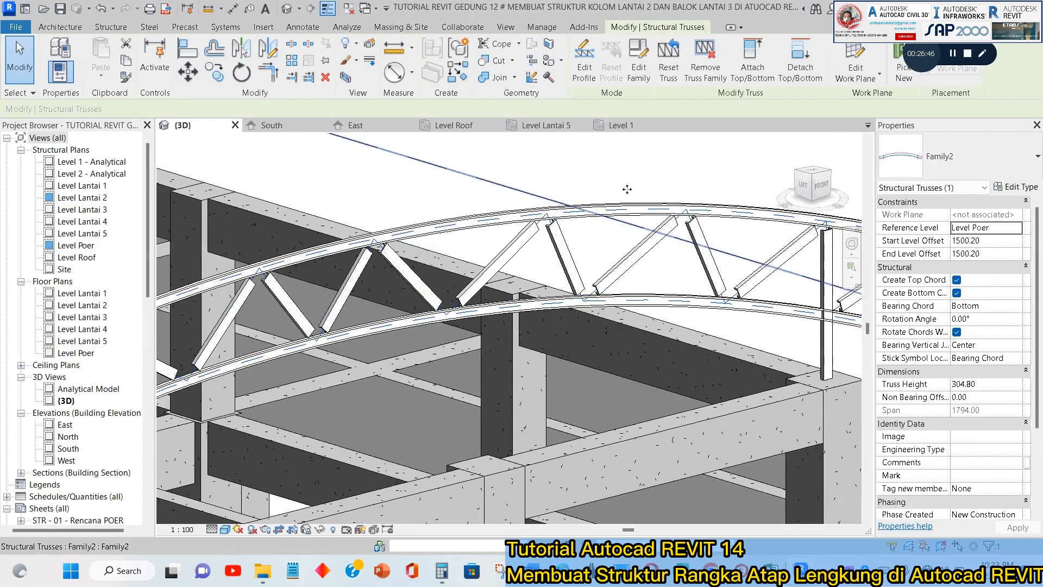
click(705, 54)
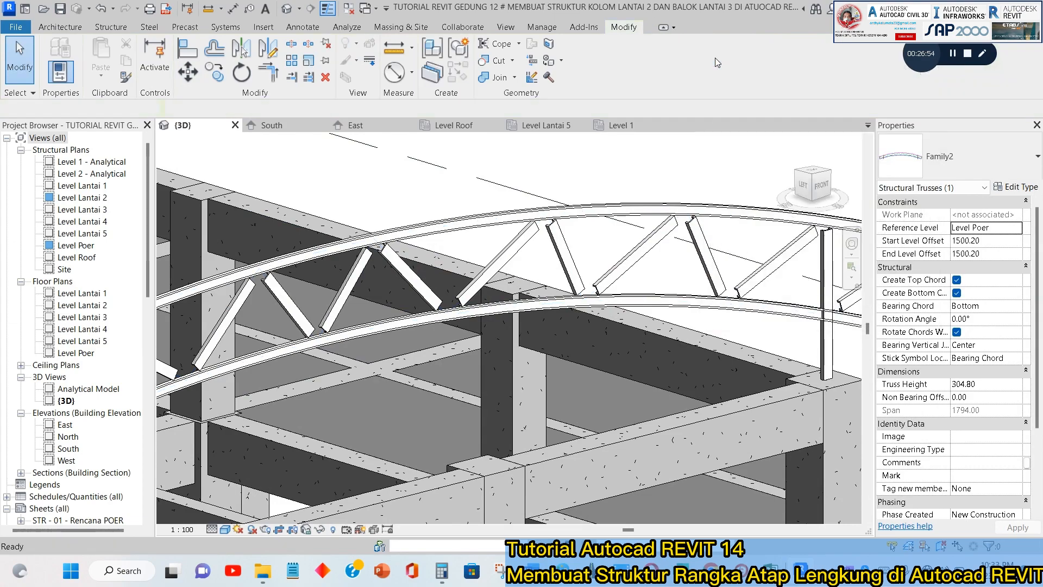
Change the truss's curved top chord to the M_HSS-Round Structural Tubing Pipa 6" type.
click(710, 211)
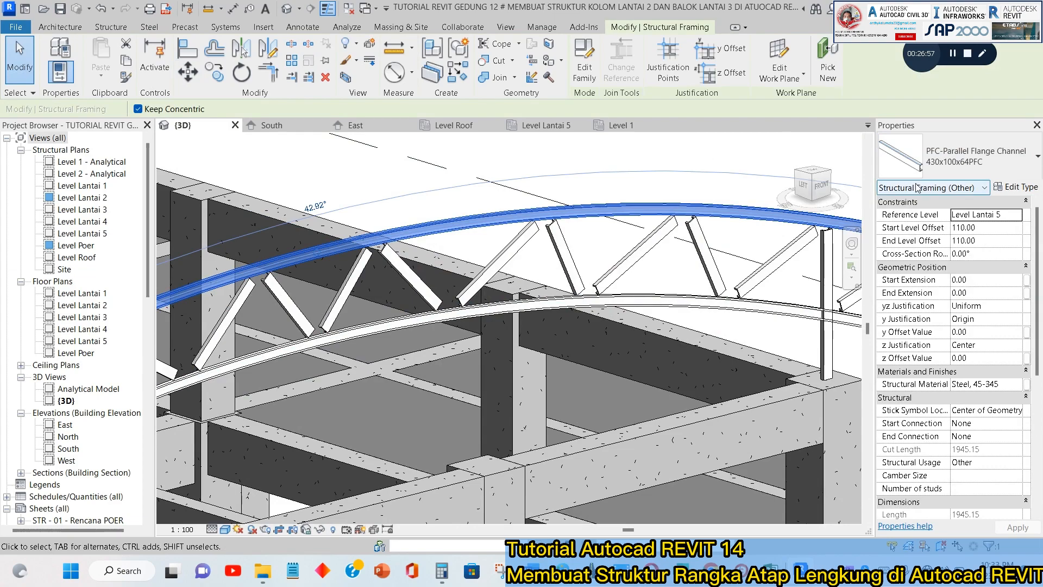
click(995, 163)
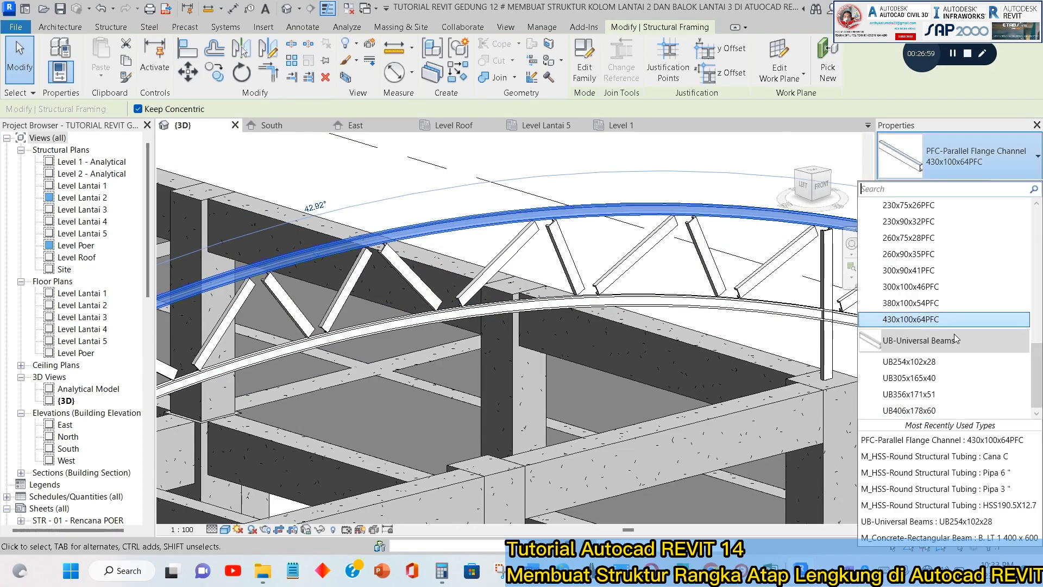
scroll(955, 333, up, 6)
click(915, 357)
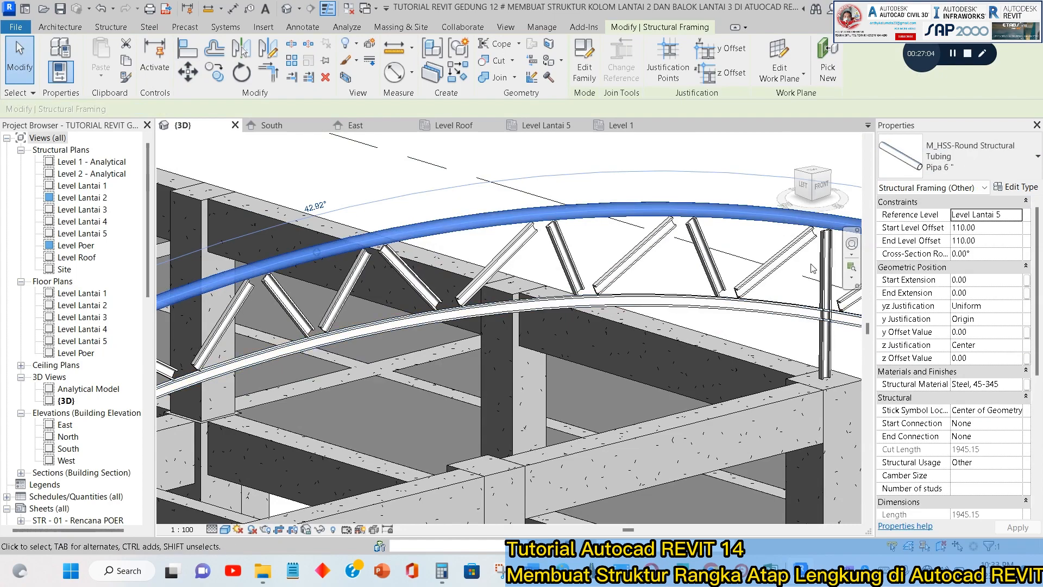
key(Escape)
Change the truss's curved bottom chord to the M_HSS-Round Structural Tubing Pipa 6" type.
click(834, 314)
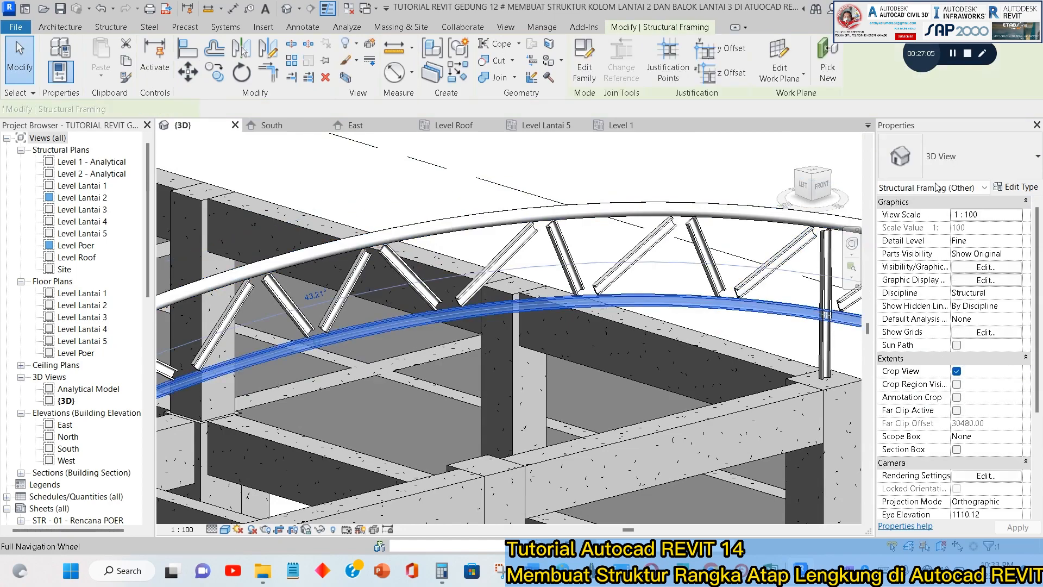
click(967, 157)
scroll(980, 296, up, 5)
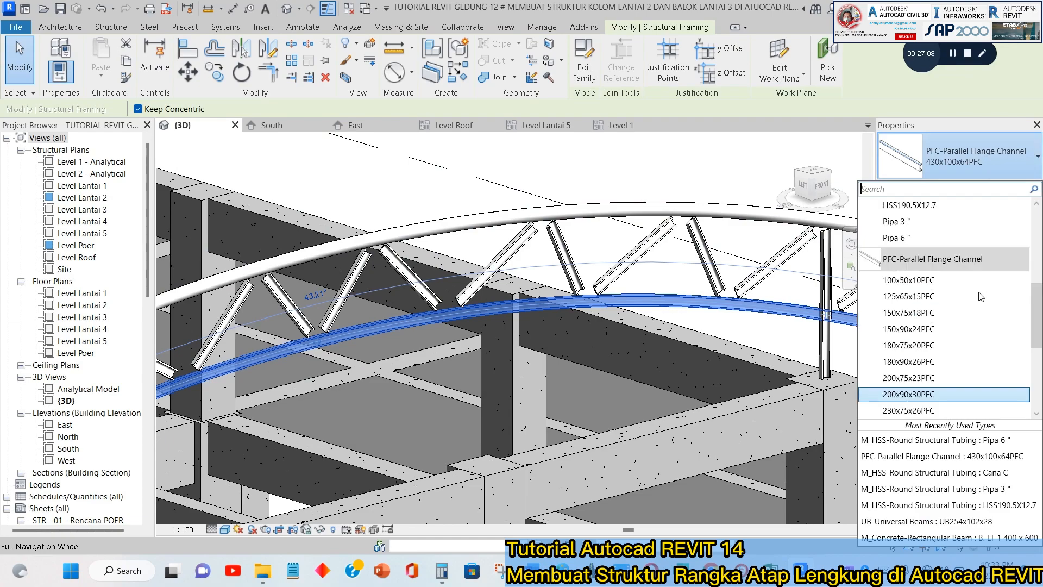
click(898, 296)
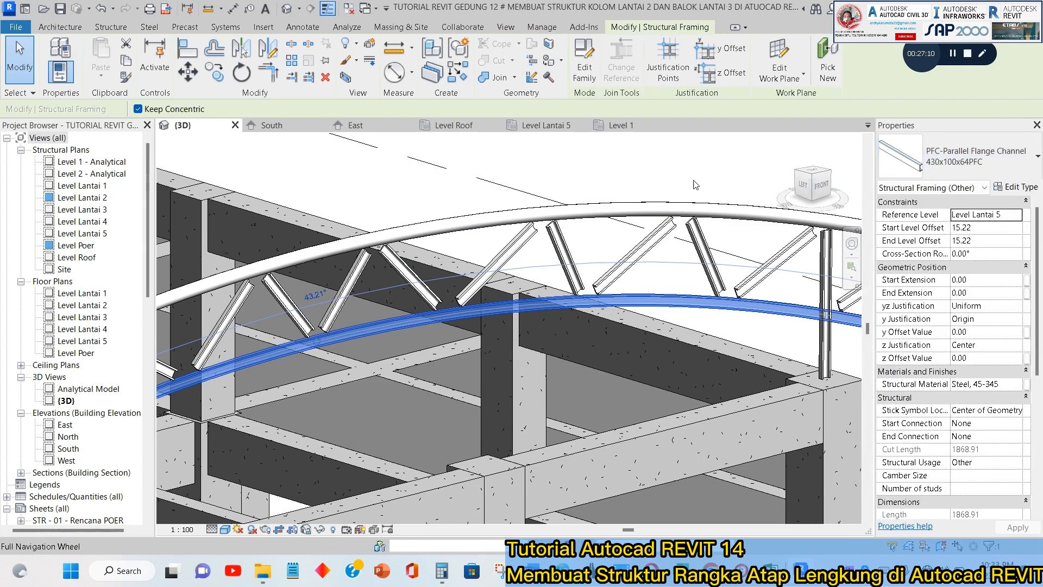
key(Escape)
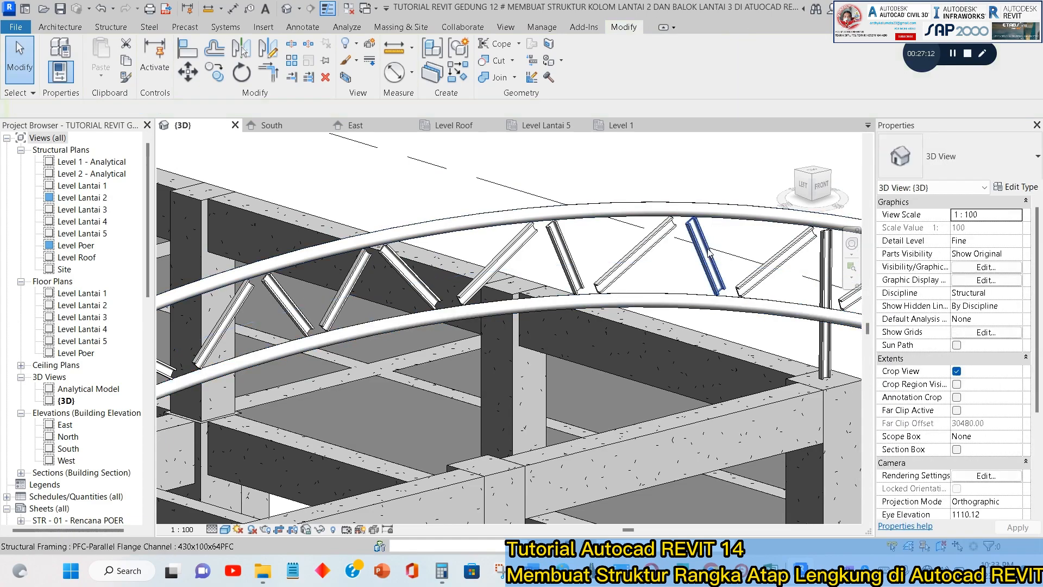
Select all remaining 430x100x64PFC web members together and change them to the M_HSS-Round Structural Tubing Pipa 3" type.
click(650, 254)
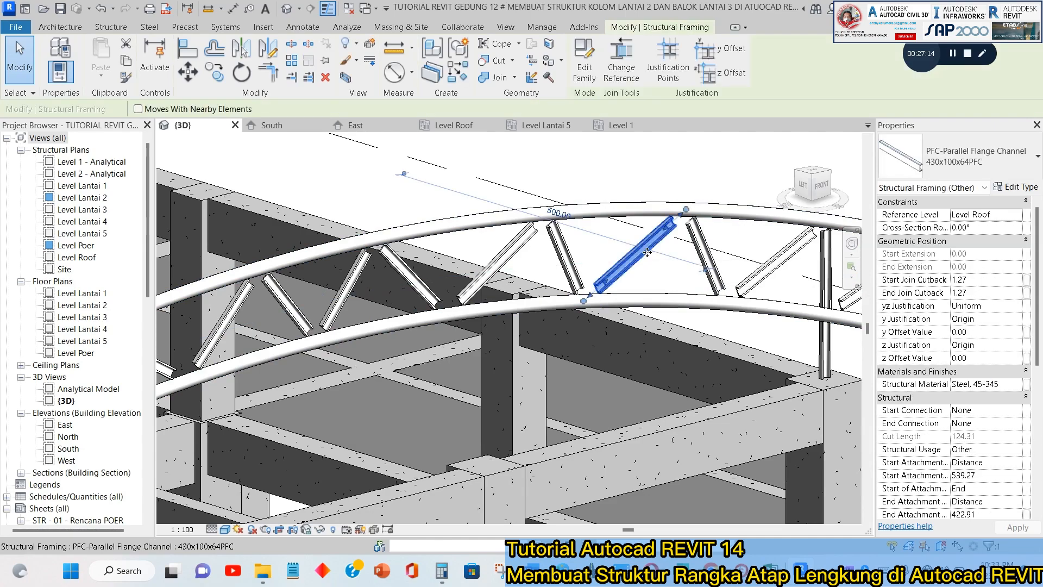
right_click(650, 257)
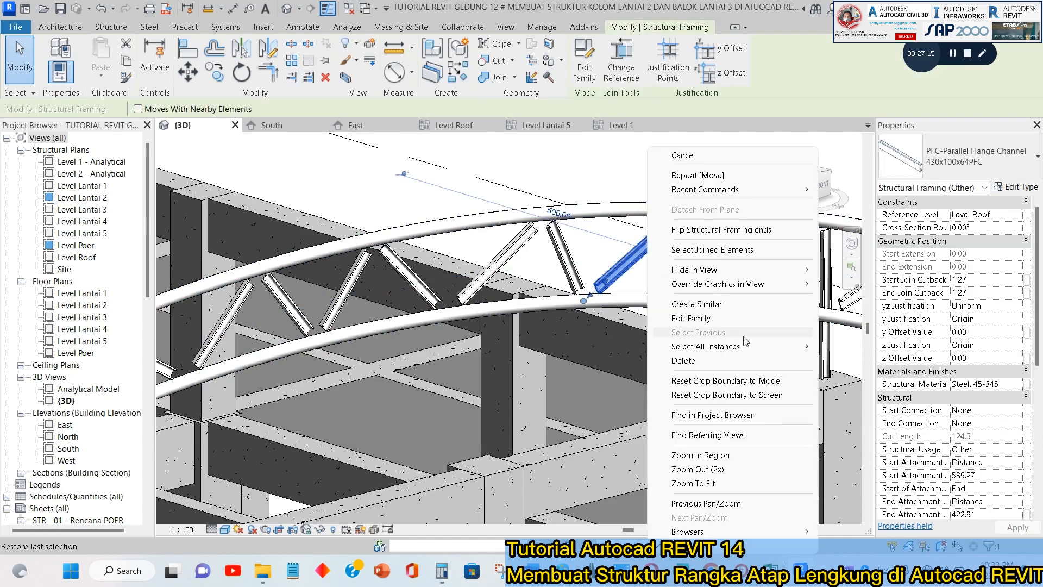
mouse_move(752, 352)
click(866, 347)
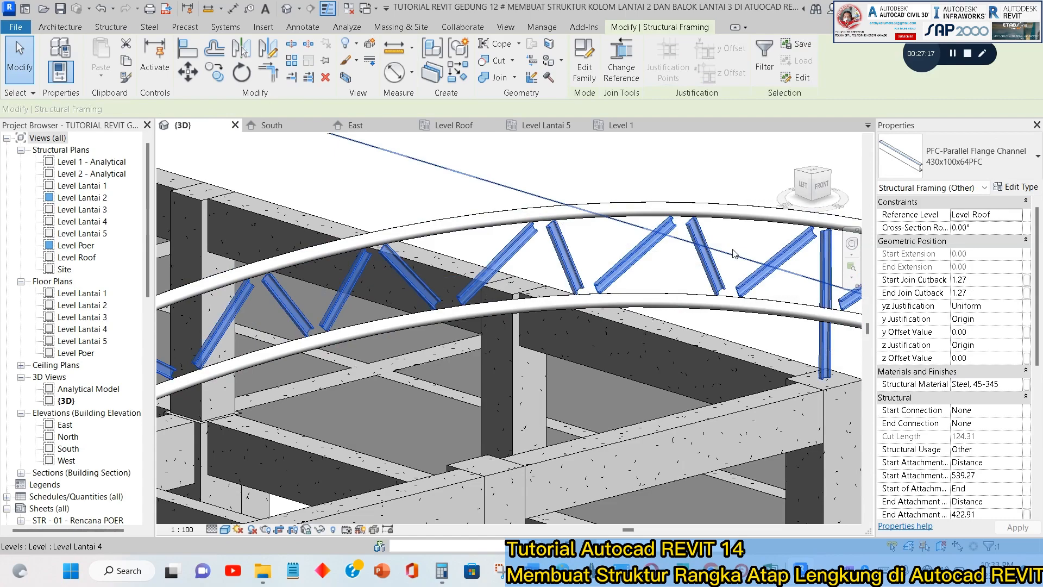
click(968, 164)
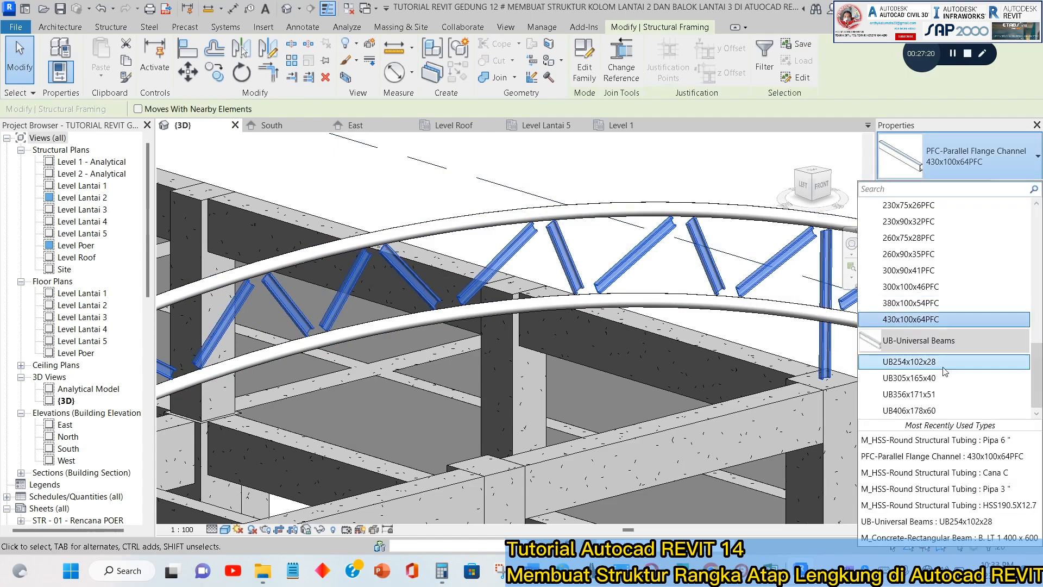
scroll(944, 372, down, 5)
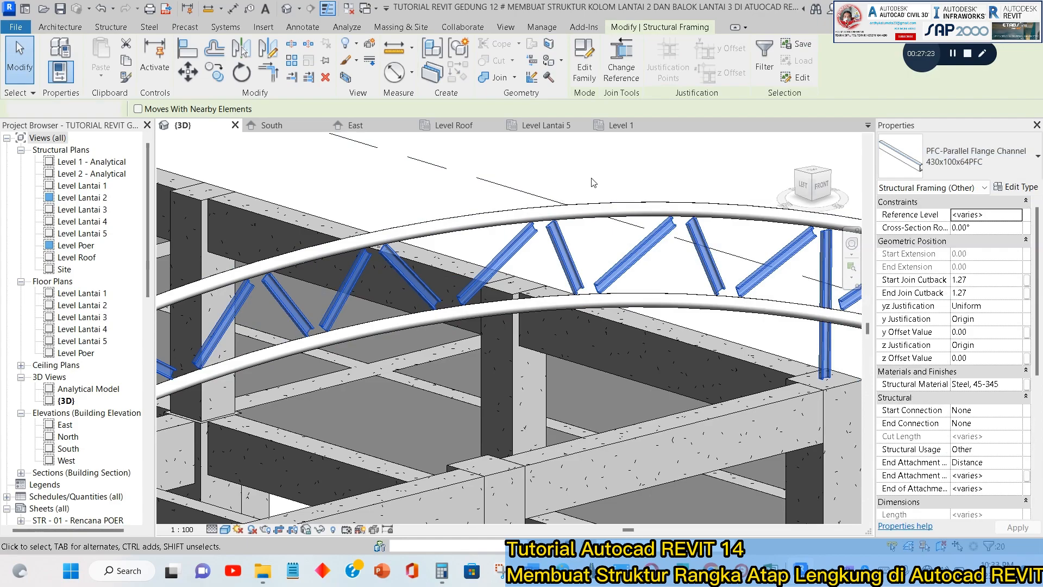
click(601, 187)
Check the pipe truss in 3D, then delete the 275.00 height dimension in the South elevation.
scroll(619, 179, down, 3)
shift+middle_drag(459, 270, 520, 240)
middle_drag(594, 238, 543, 312)
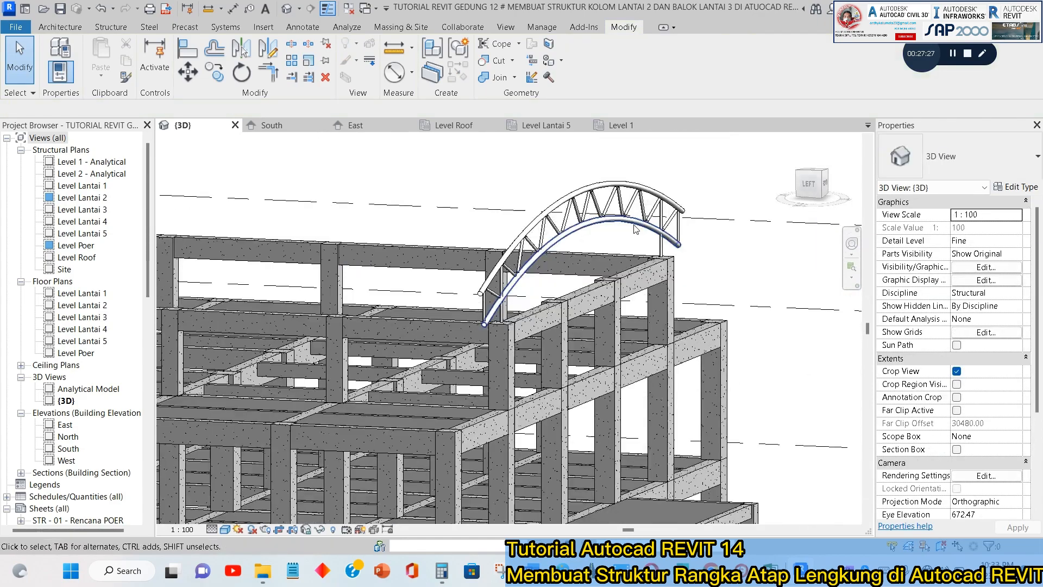
scroll(636, 229, up, 5)
scroll(679, 242, down, 4)
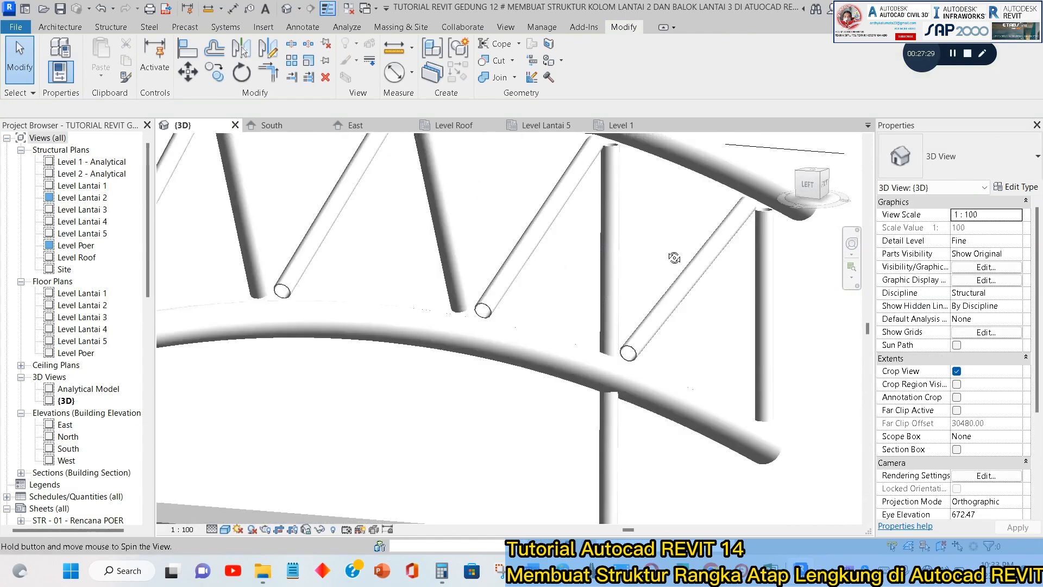
key(ctrl+Tab)
scroll(685, 273, down, 3)
middle_drag(435, 293, 657, 300)
click(657, 357)
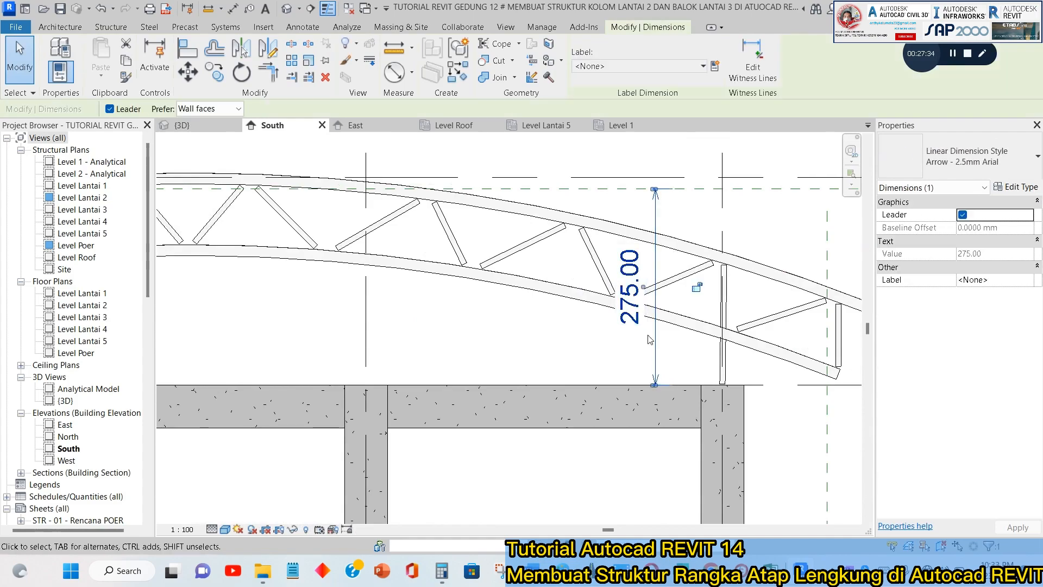
key(Delete)
Change the vertical web above the outer column in the South elevation to the Pipa 6" type.
scroll(732, 251, up, 2)
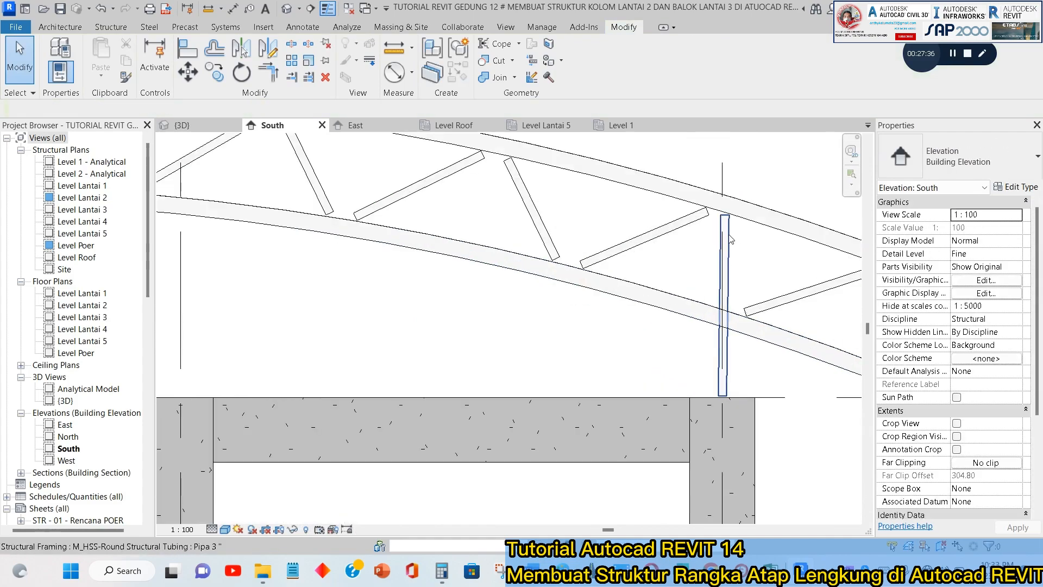
click(725, 239)
click(957, 157)
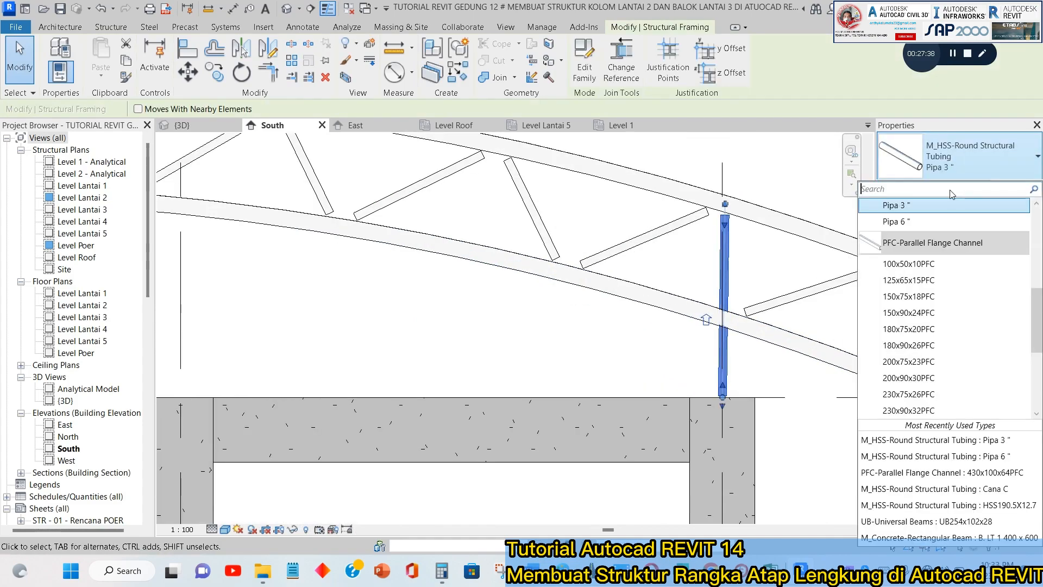
click(928, 221)
key(Escape)
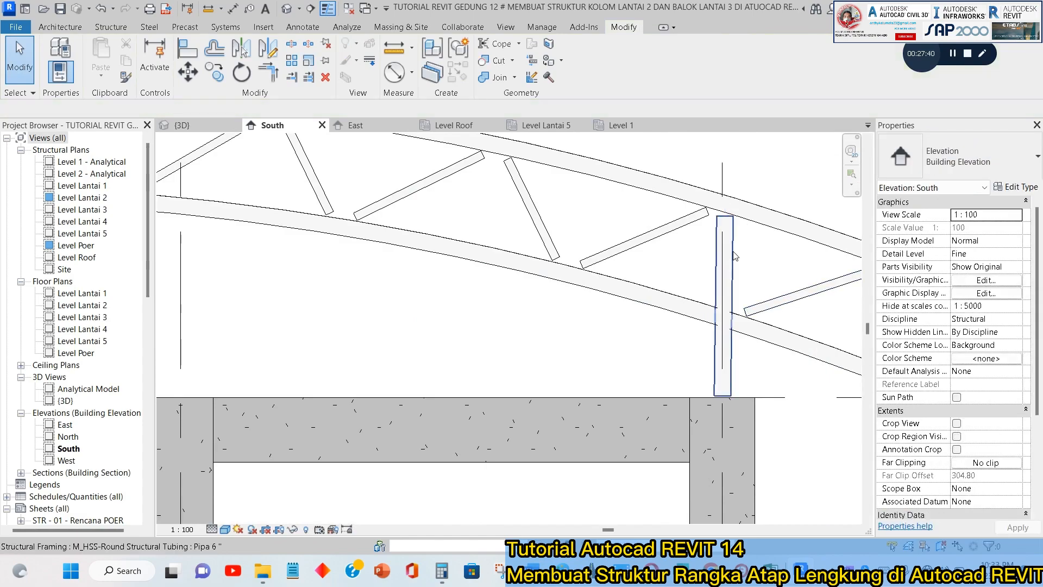
Stretch the lower end of the Pipa 6" vertical web down into the top of the outer column.
scroll(724, 409, up, 2)
drag(723, 391, 736, 390)
drag(724, 337, 721, 391)
scroll(642, 374, down, 2)
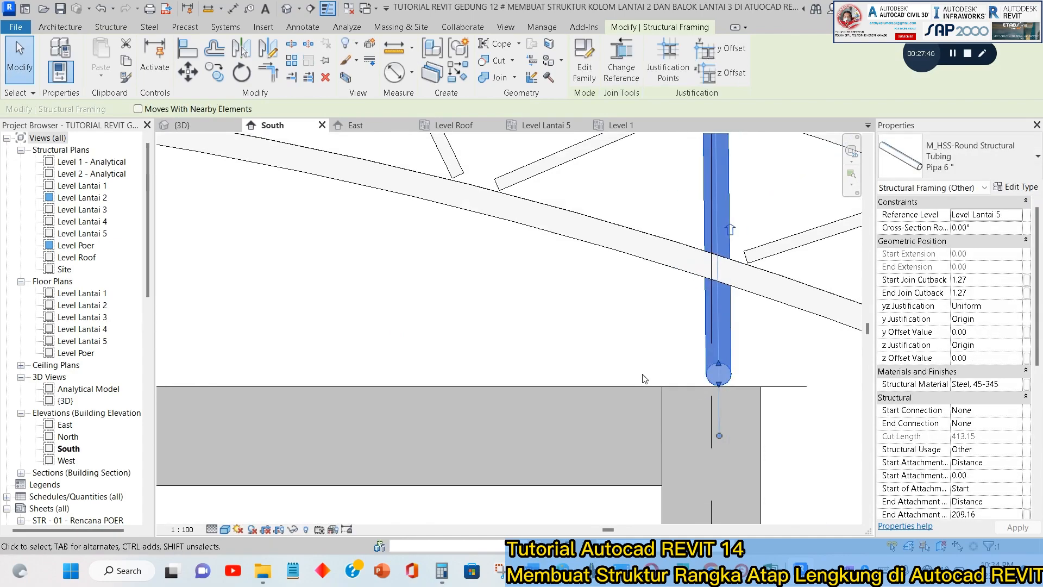
Open the vertical web's M_HSS-Round Structural Tubing family for editing, load it back into the project and close it, saving it.
click(698, 243)
click(692, 249)
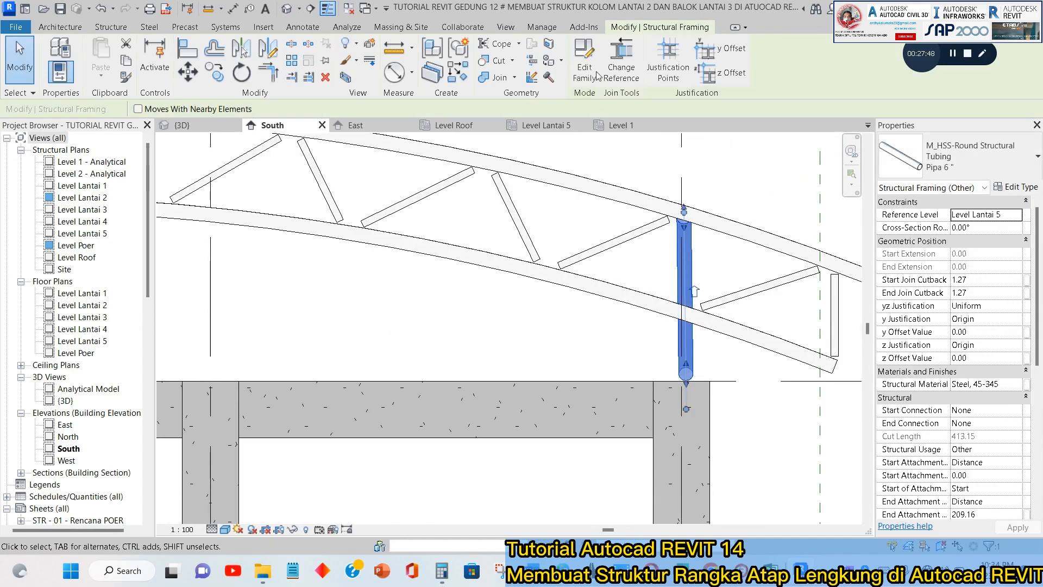
double_click(713, 220)
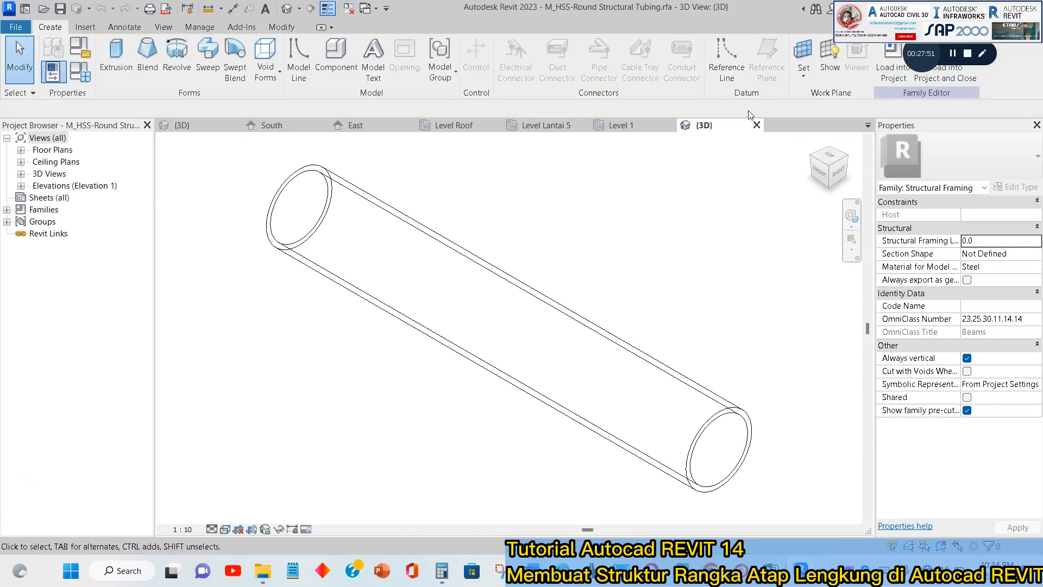
drag(925, 71, 941, 155)
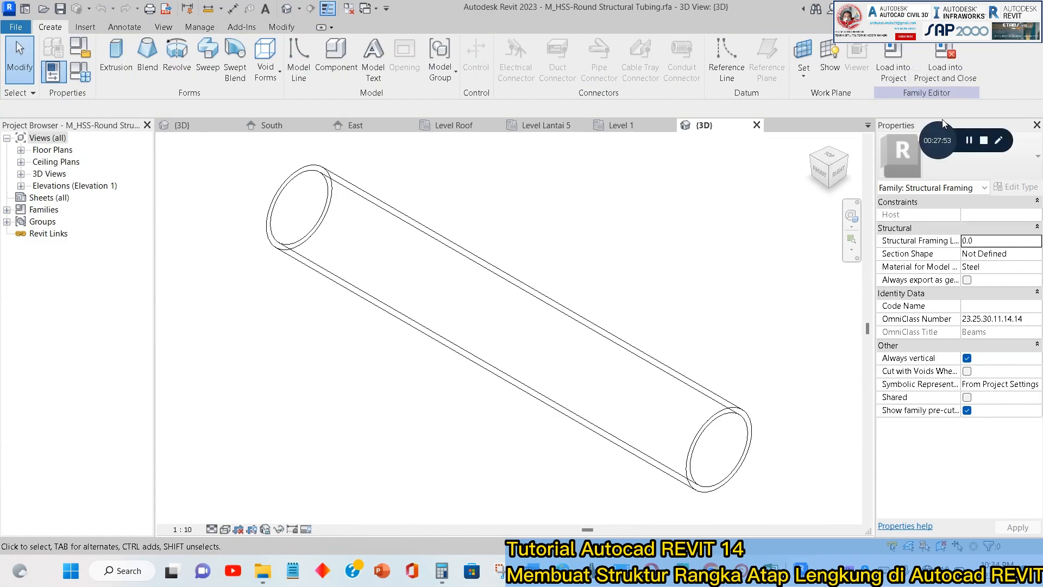
click(945, 59)
click(489, 386)
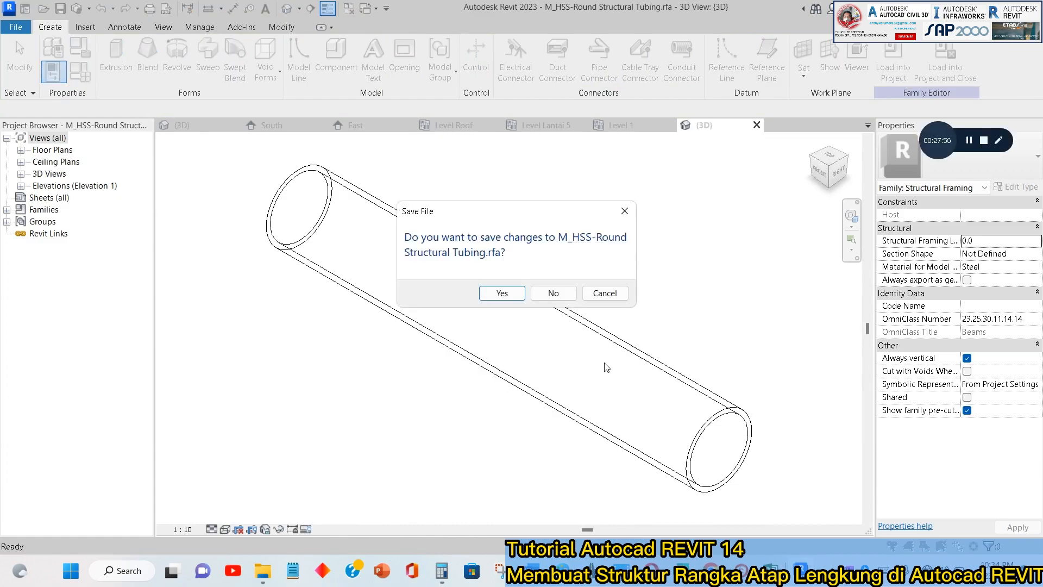
click(503, 297)
click(505, 300)
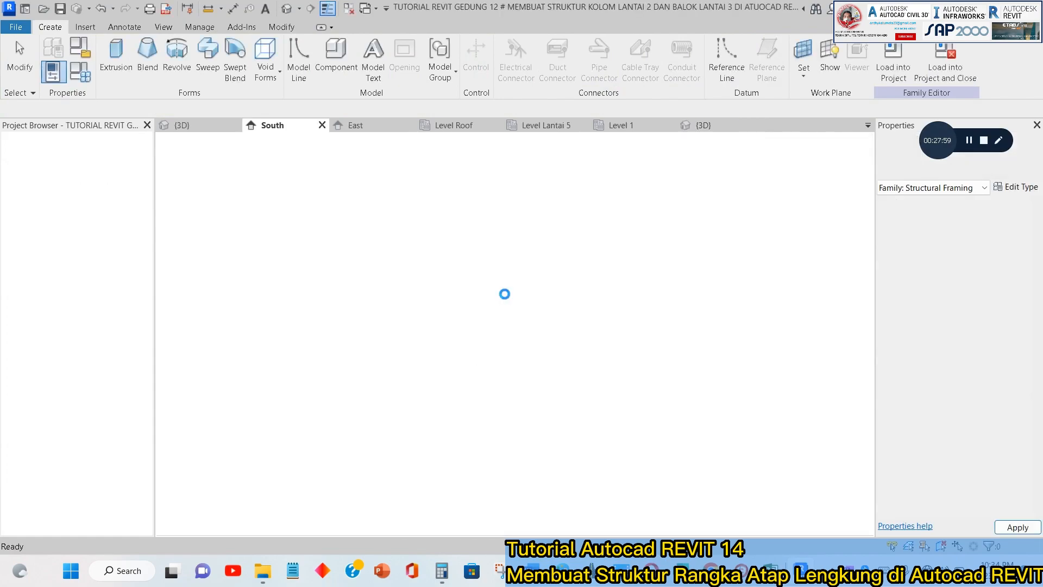
click(698, 351)
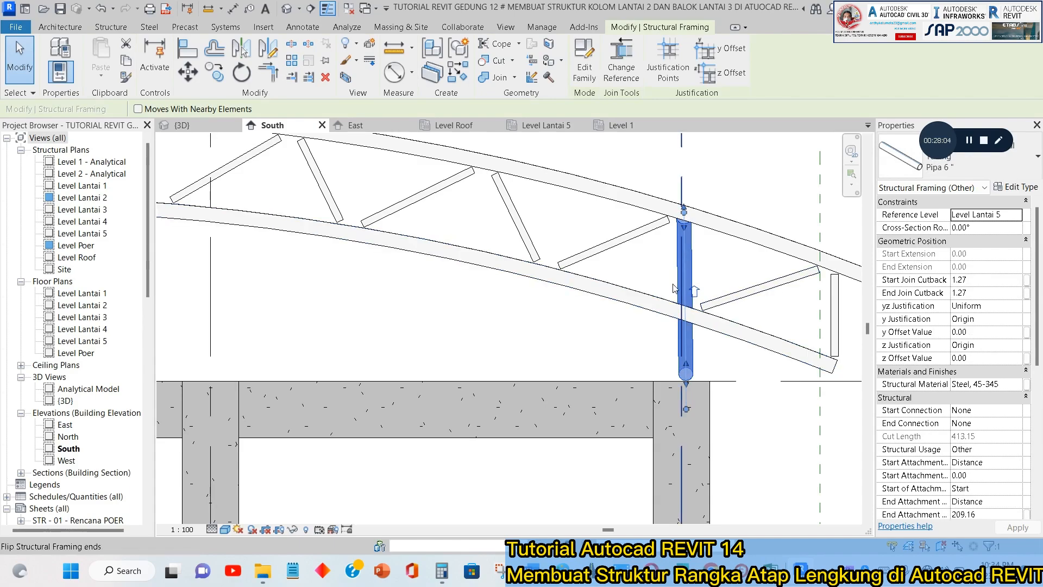
Delete the Pipa 6" vertical web above the grid E column in the South elevation.
scroll(660, 273, down, 2)
key(Delete)
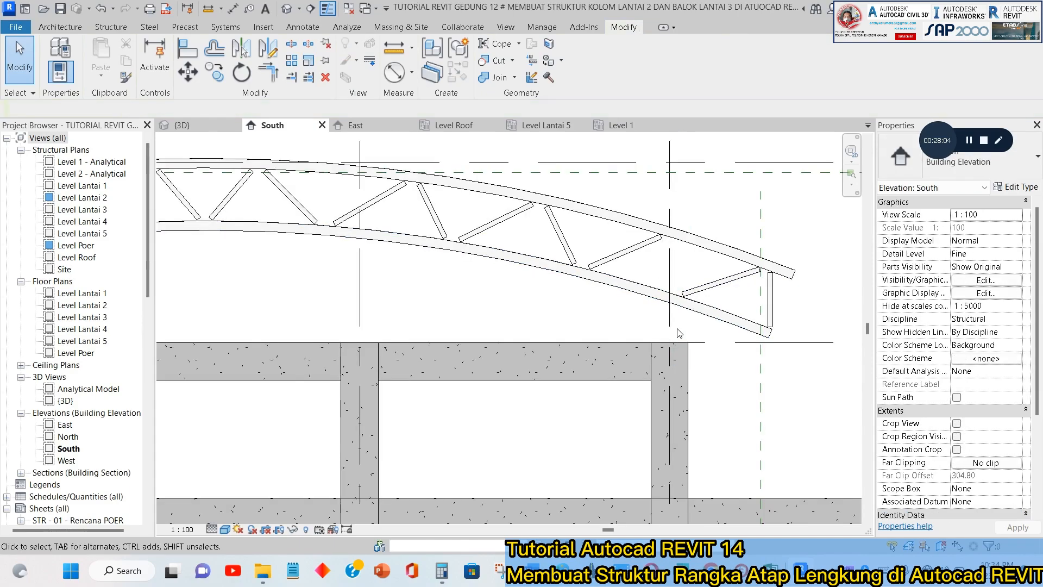
Try to draw a Pipa 6" beam vertically from the grid E column top up to the truss's top chord.
click(109, 29)
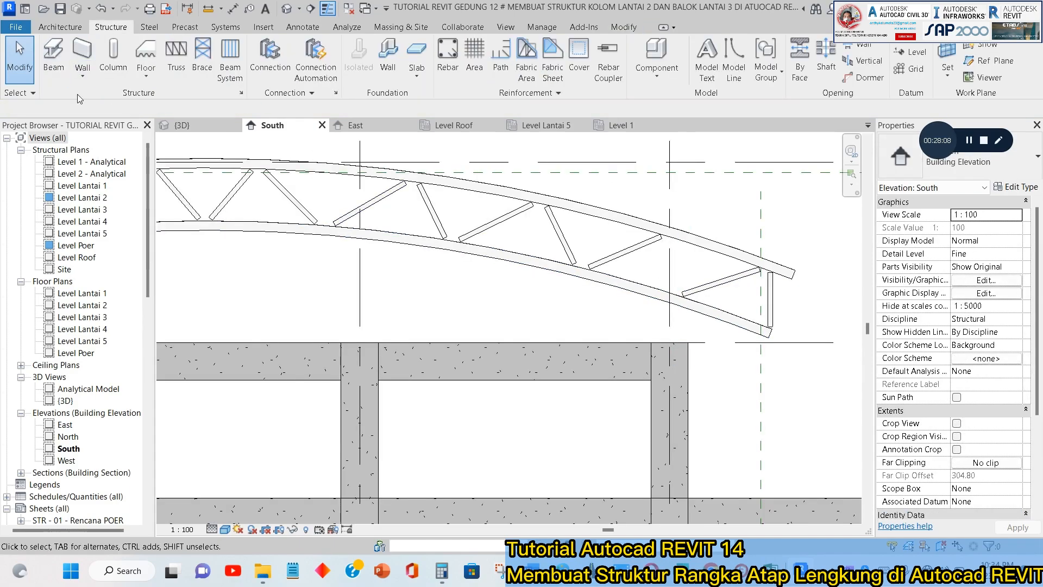
click(54, 59)
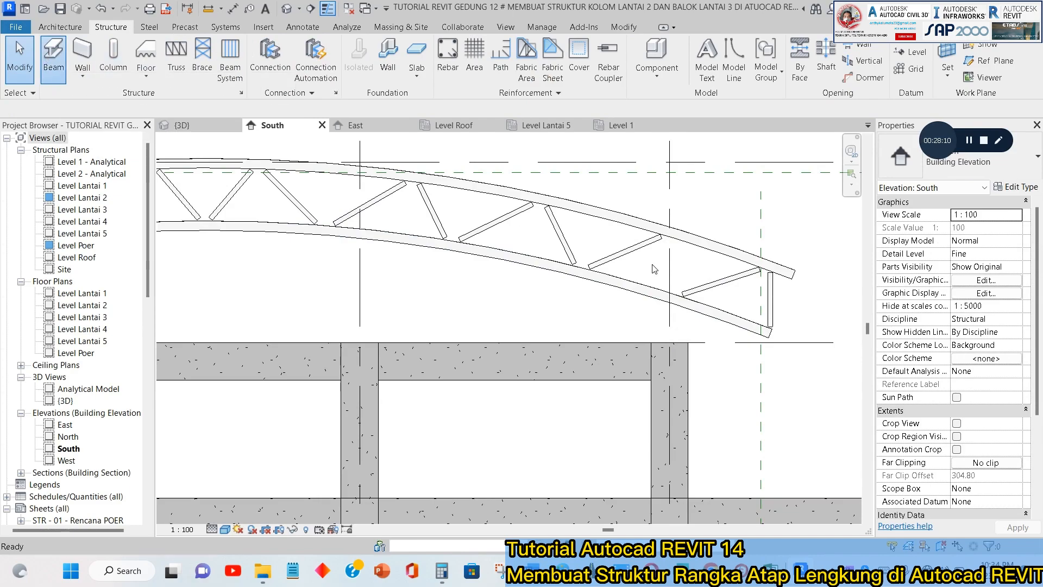
click(962, 158)
scroll(965, 224, up, 5)
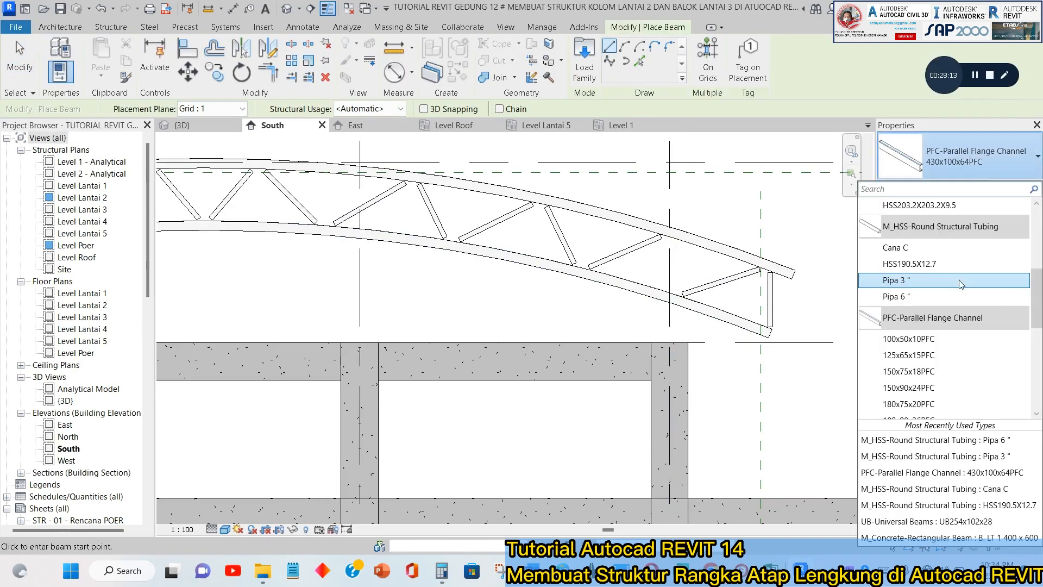
click(926, 298)
click(670, 337)
scroll(670, 234, up, 2)
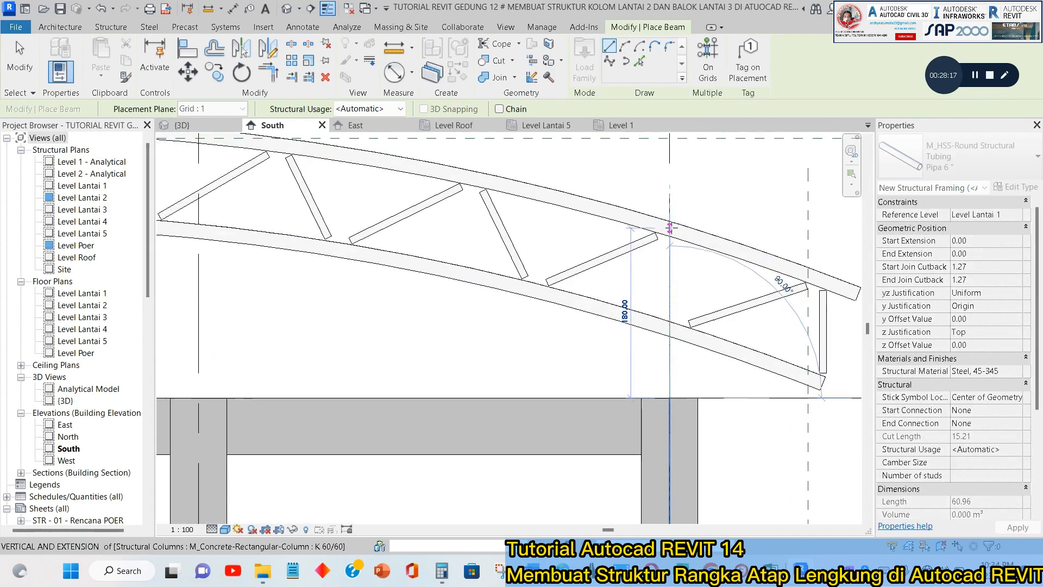
click(670, 227)
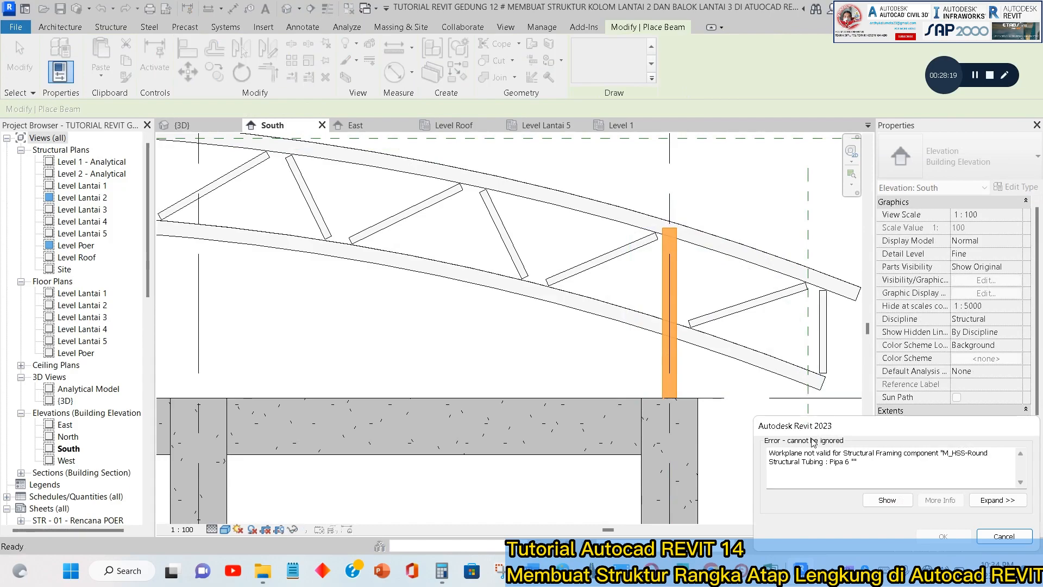
key(Escape)
key(Escape)
scroll(629, 262, down, 5)
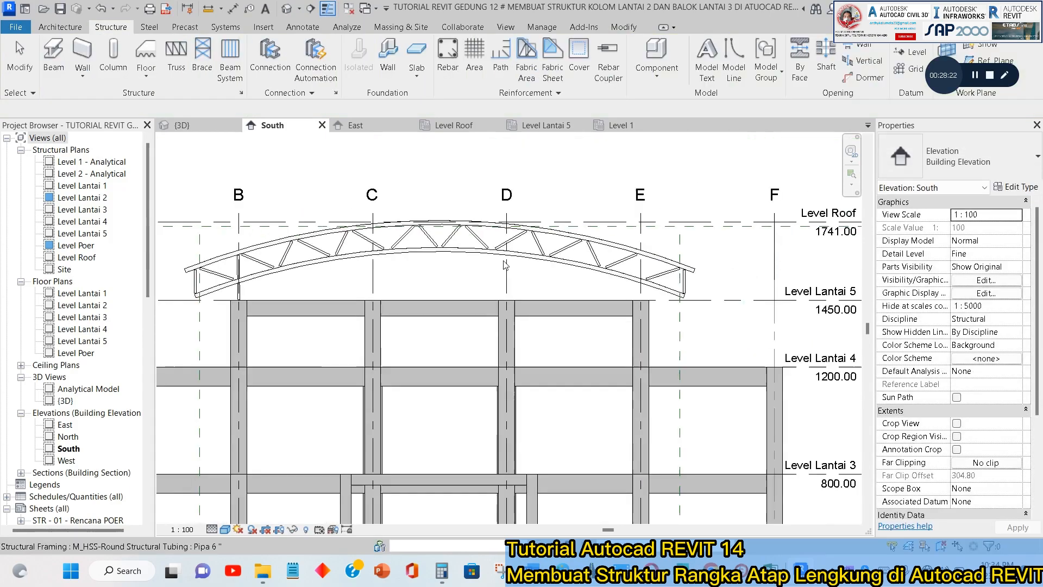
Shift the upper end of the Pipa 3" vertical web above the grid B column onto the grid line and check its lower end.
scroll(308, 279, down, 2)
middle_drag(308, 280, 520, 273)
scroll(520, 273, up, 4)
click(427, 236)
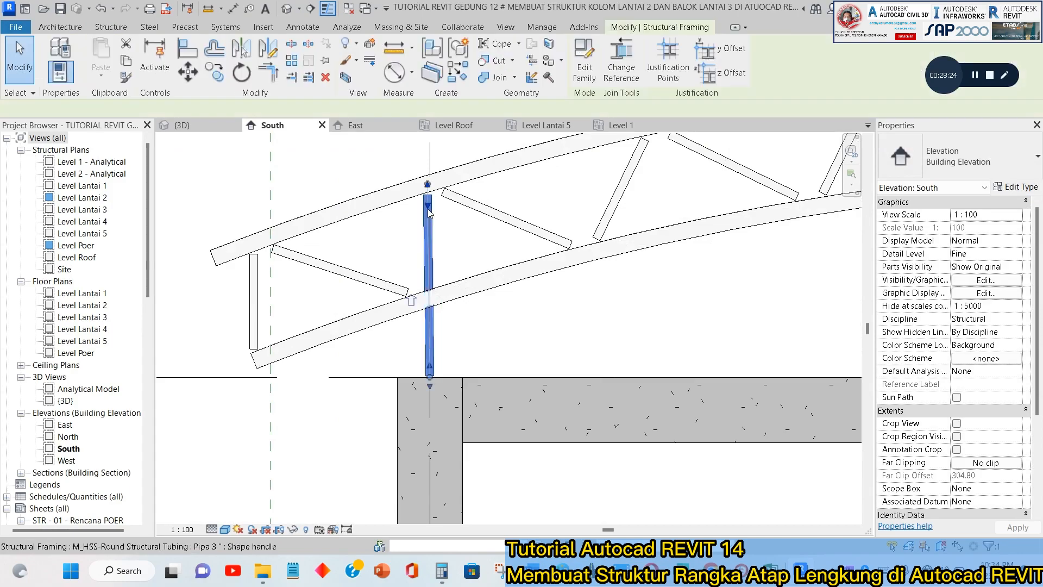
scroll(429, 217, up, 2)
scroll(432, 202, up, 1)
middle_drag(435, 202, 443, 250)
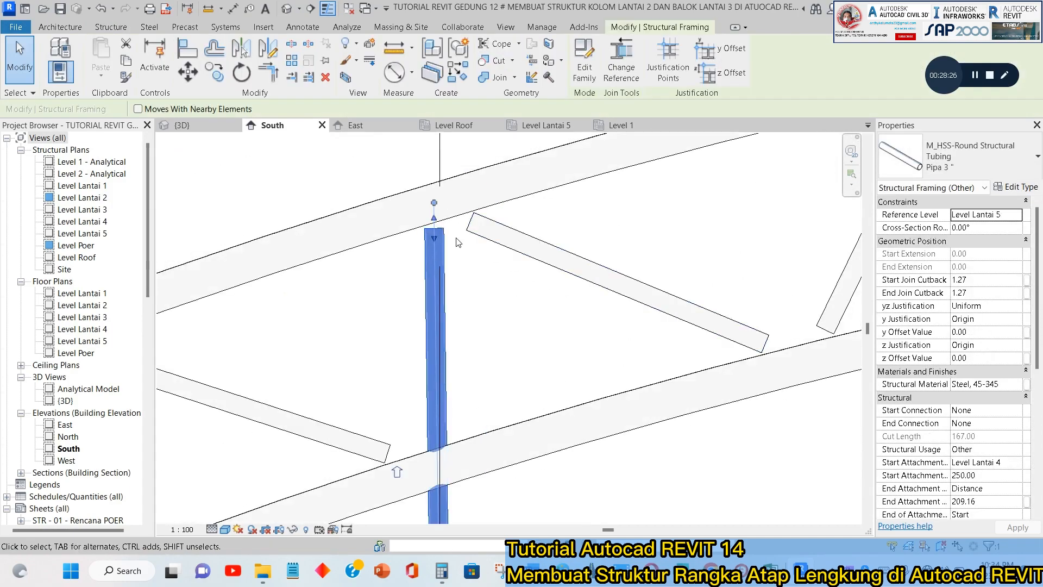
scroll(433, 215, down, 2)
scroll(433, 215, up, 4)
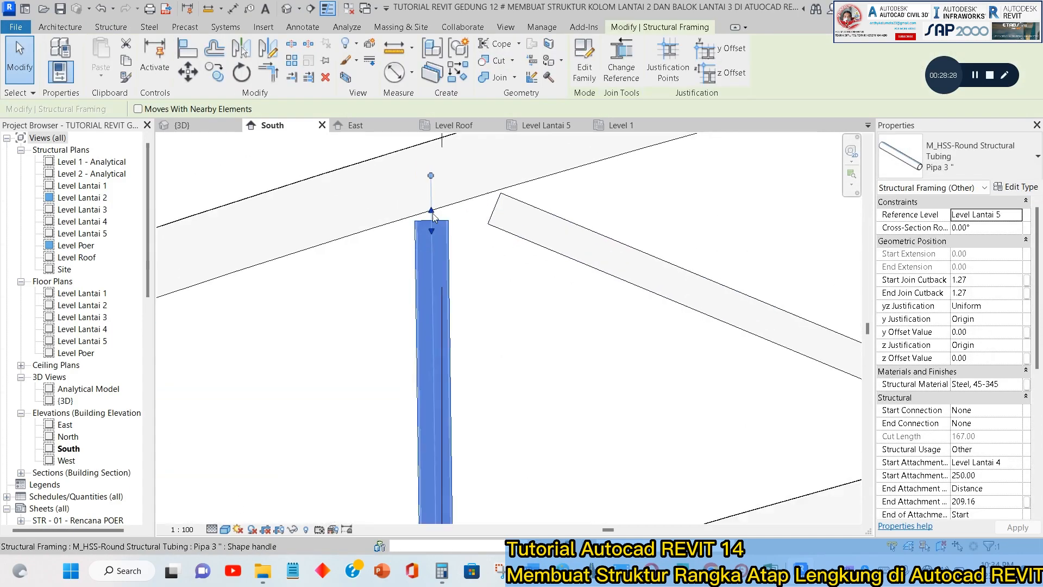
mouse_move(432, 177)
mouse_down()
mouse_move(441, 178)
mouse_move(421, 175)
mouse_move(450, 177)
mouse_up()
key(Escape)
scroll(454, 260, down, 4)
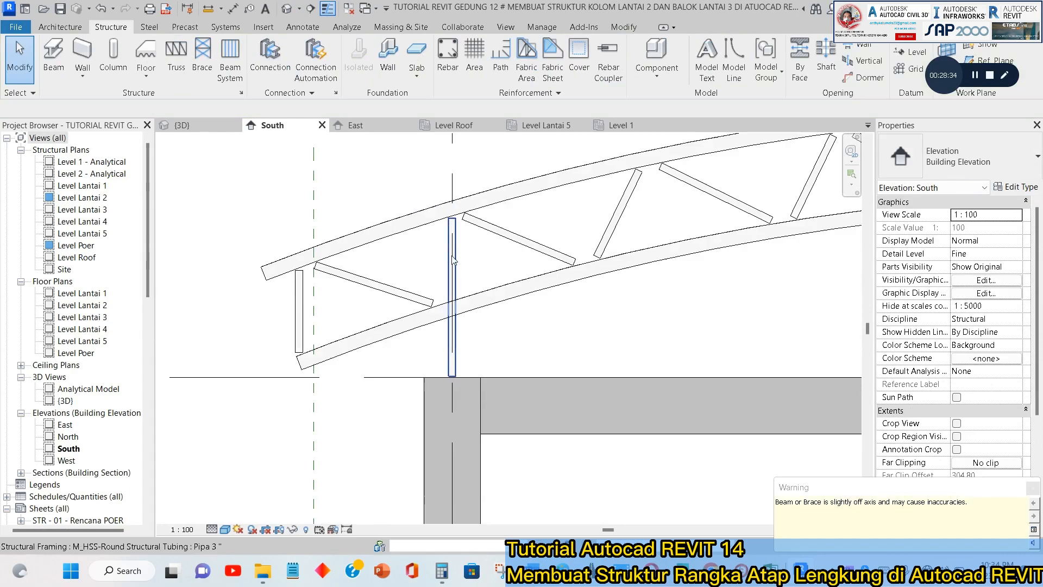
scroll(454, 259, up, 5)
click(476, 413)
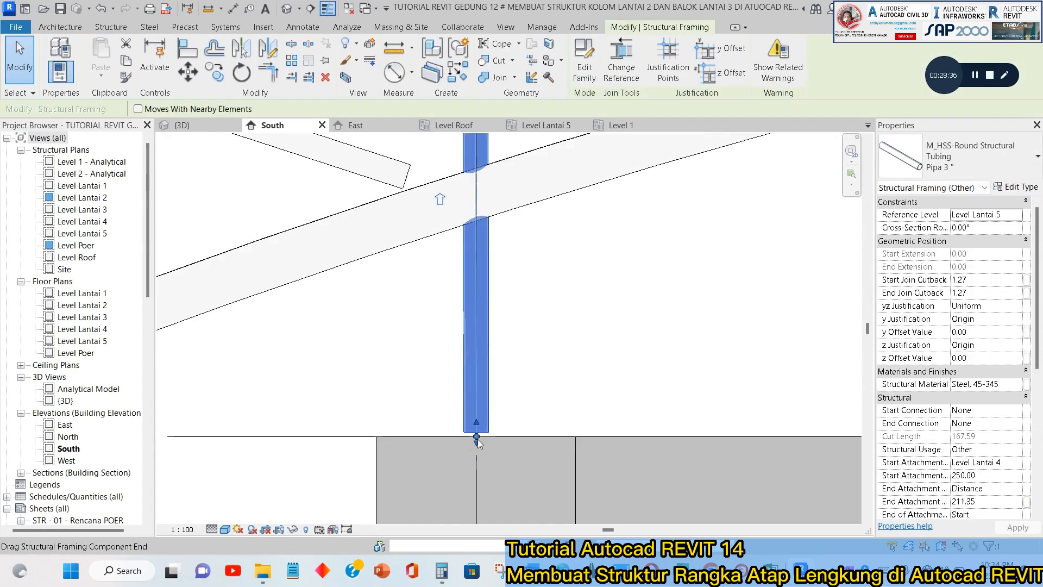
scroll(478, 439, up, 2)
key(Escape)
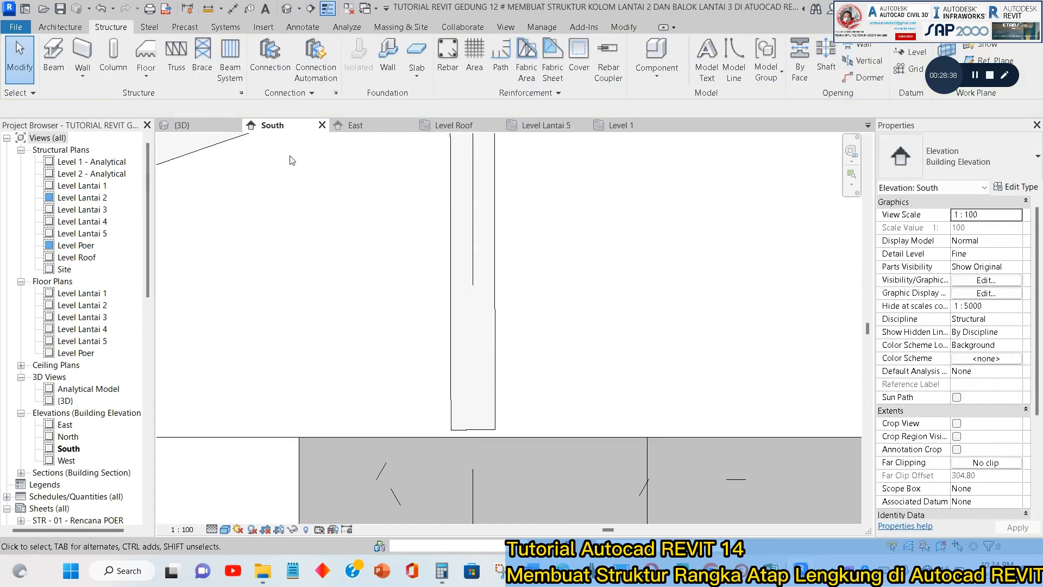
Inspect in 3D how the truss's vertical web meets the top of the outer column.
click(210, 126)
shift+middle_drag(379, 263, 521, 282)
mouse_move(521, 282)
middle_down()
mouse_move(487, 299)
mouse_move(522, 283)
middle_up()
shift+middle_drag(392, 272, 326, 228)
middle_drag(348, 239, 423, 249)
middle_drag(304, 261, 456, 276)
scroll(457, 276, up, 4)
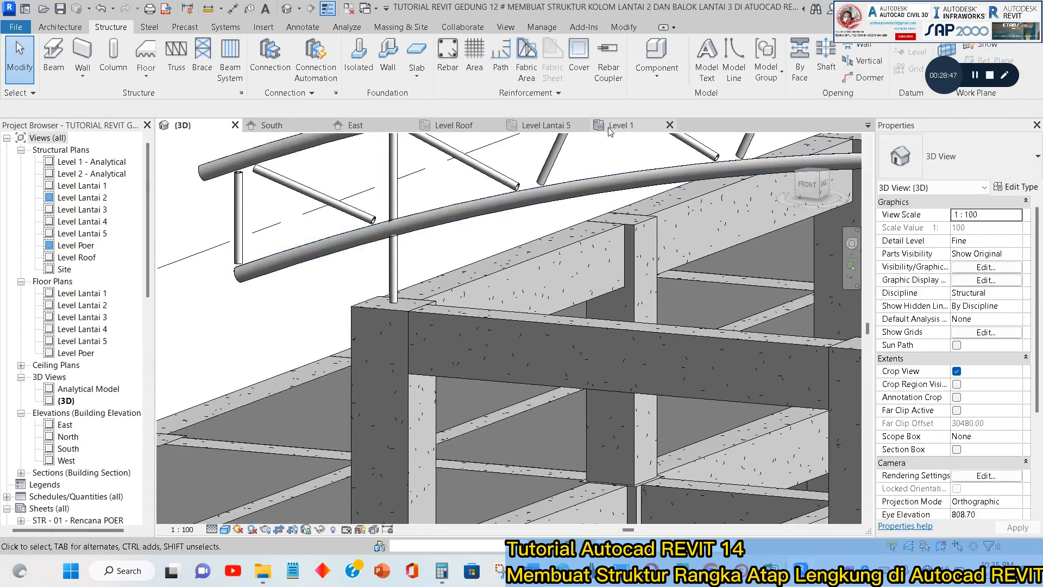
Delete the Pipa 3" vertical web above the grid B column in the South elevation.
click(269, 126)
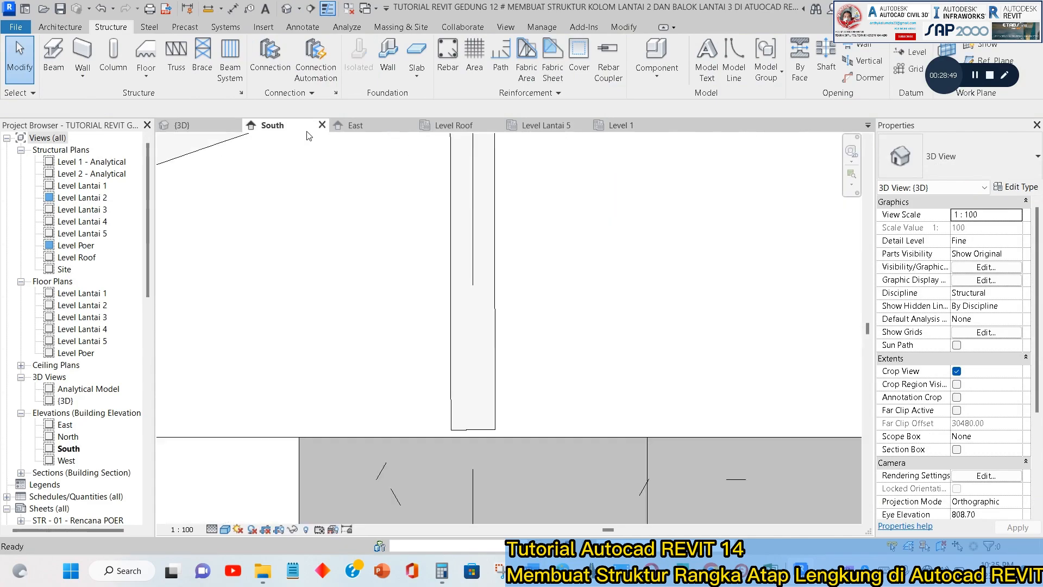
click(506, 226)
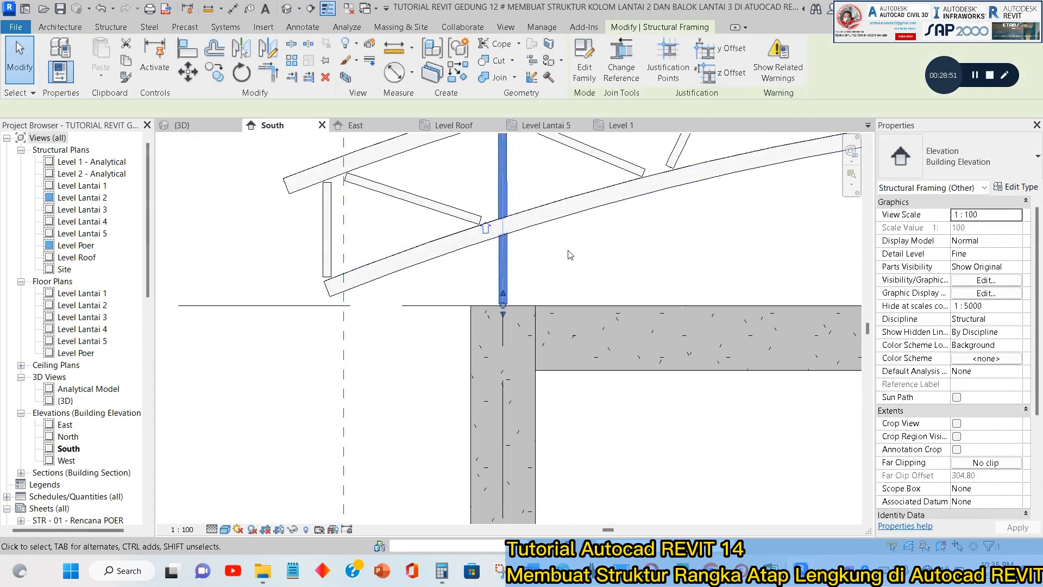
middle_drag(567, 251, 512, 325)
key(Escape)
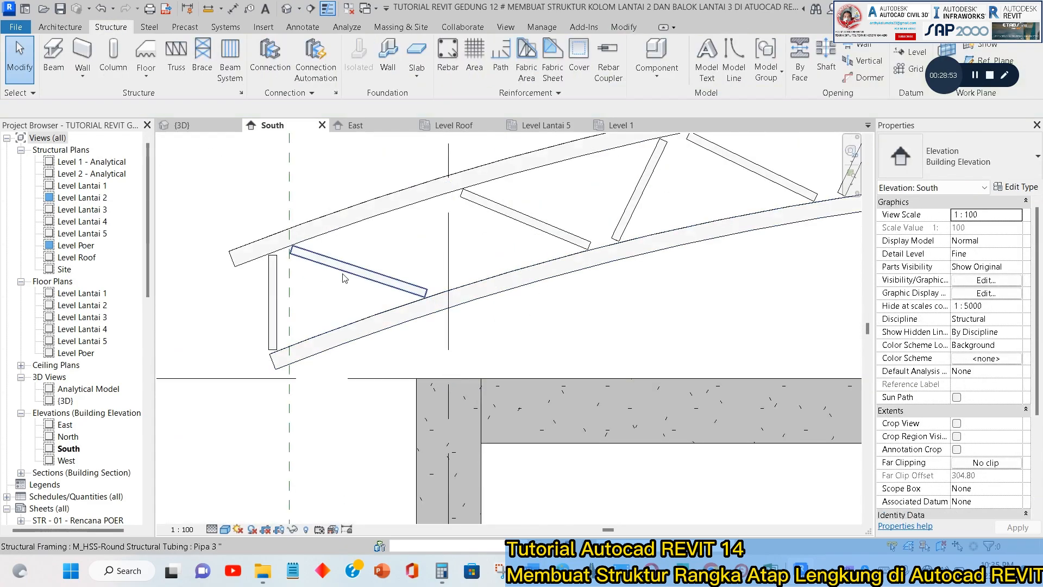
Copy the truss's end vertical web from its lower end onto the top centre of the grid B column.
click(264, 298)
click(280, 345)
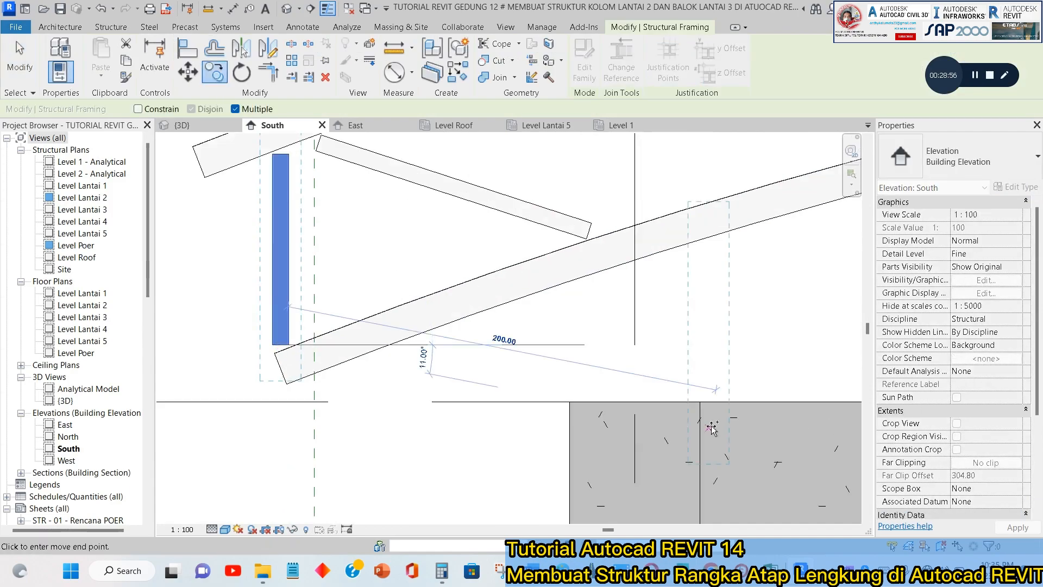
click(635, 403)
key(Escape)
scroll(661, 331, down, 2)
middle_drag(667, 284, 638, 344)
key(Escape)
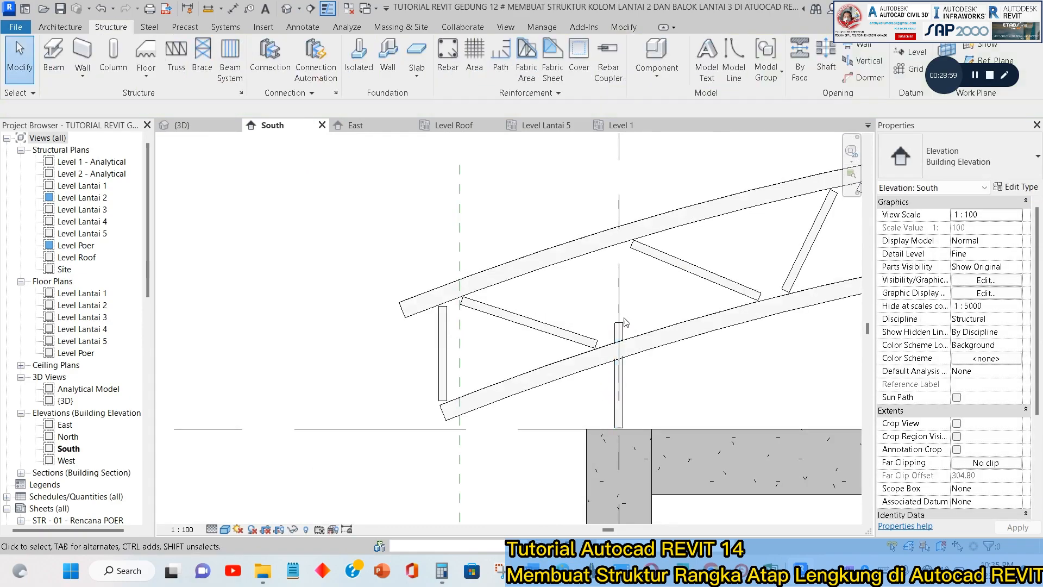
Stretch the copied web's upper end to the top chord and change the web to the Pipa 6" type.
click(622, 324)
drag(621, 315, 619, 235)
key(Escape)
click(619, 273)
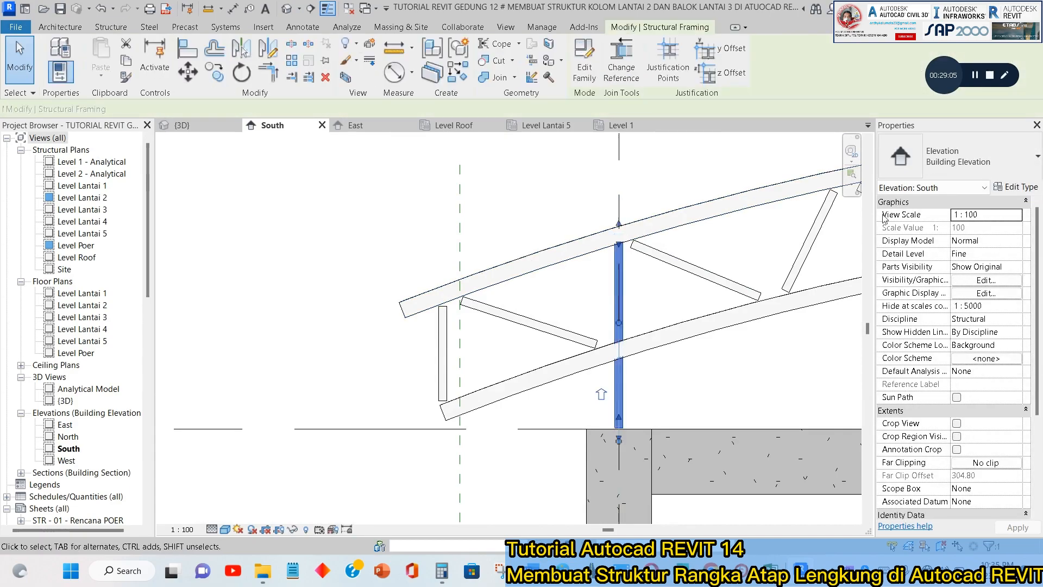
click(956, 158)
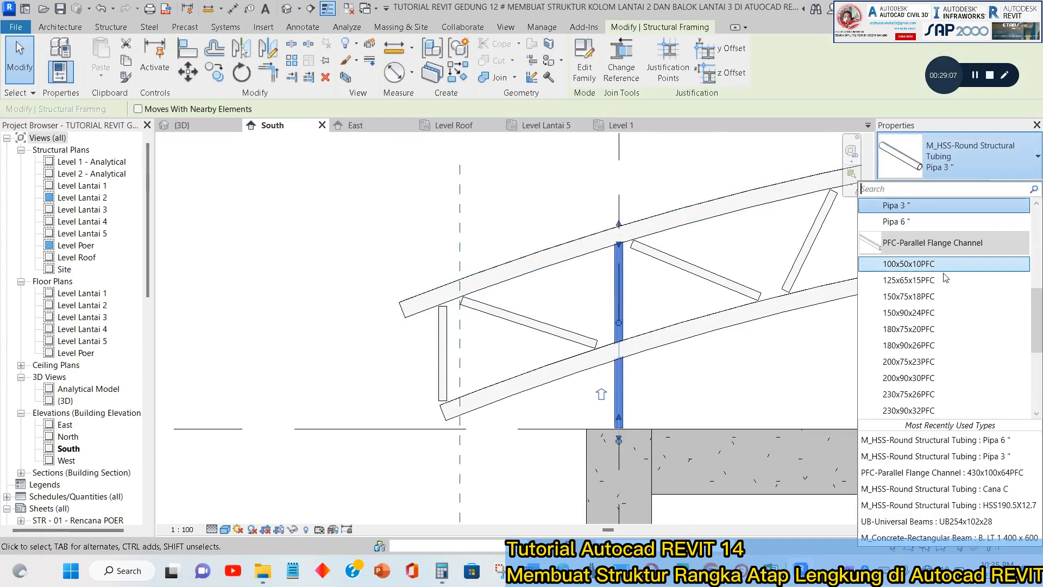
click(906, 222)
key(Escape)
Mirror a copy of the grid B Pipa 6" web to grid E about a vertical axis drawn midway between grids C and D.
scroll(662, 320, down, 3)
middle_drag(597, 303, 188, 261)
scroll(487, 290, down, 4)
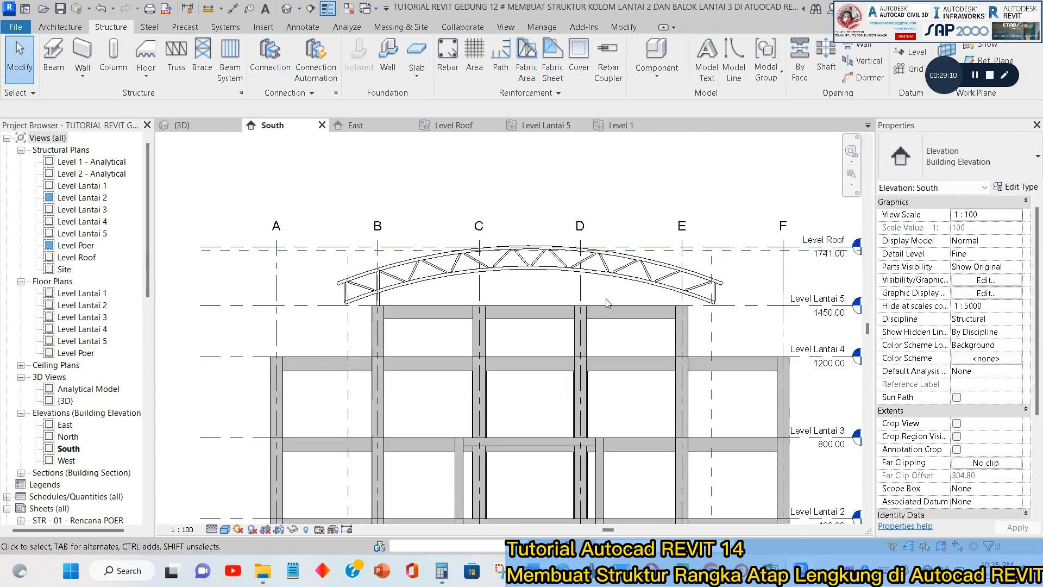
scroll(397, 286, up, 6)
click(335, 293)
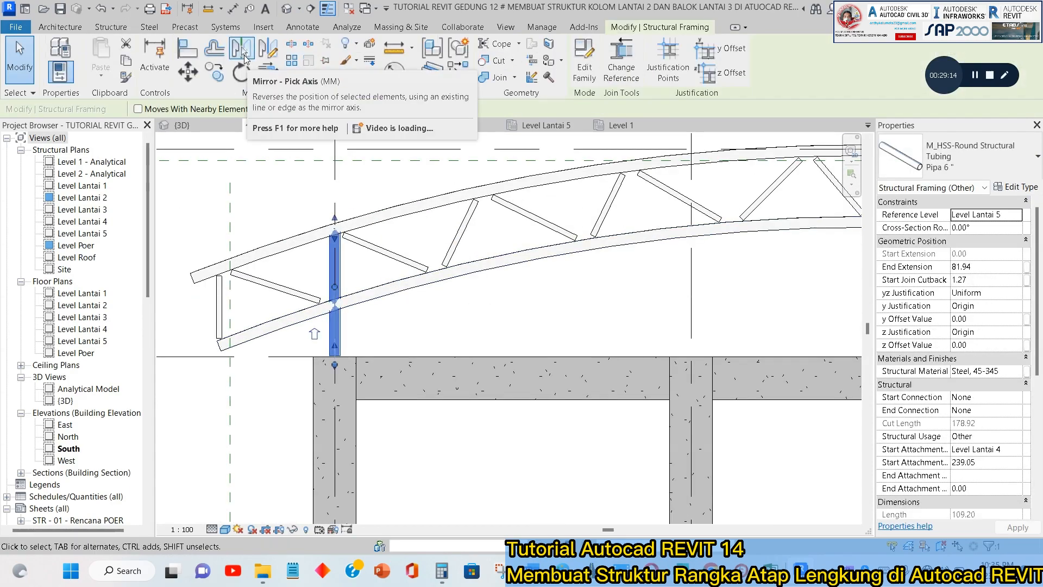
click(244, 59)
scroll(467, 219, down, 4)
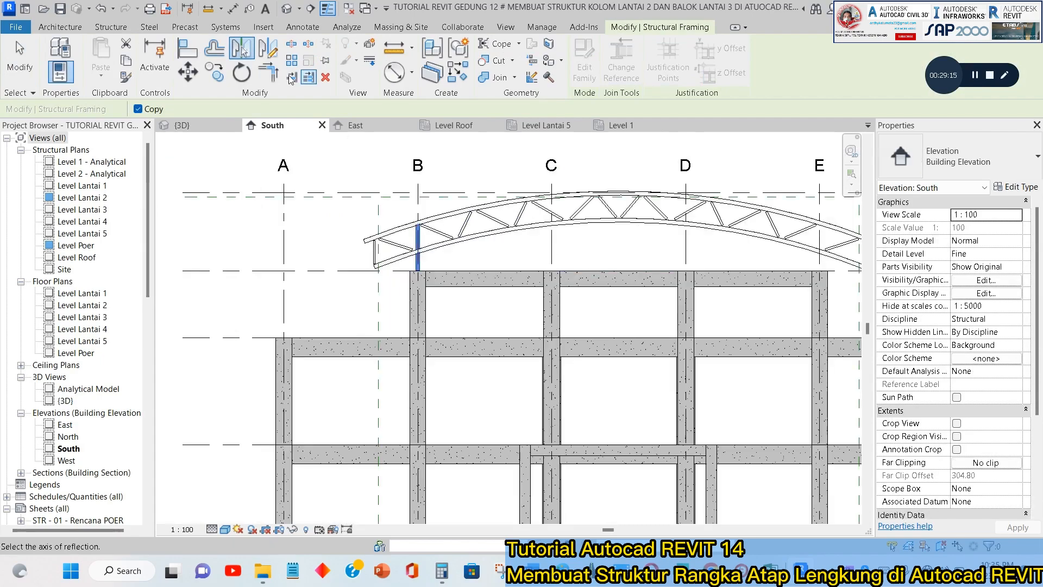
scroll(588, 244, down, 5)
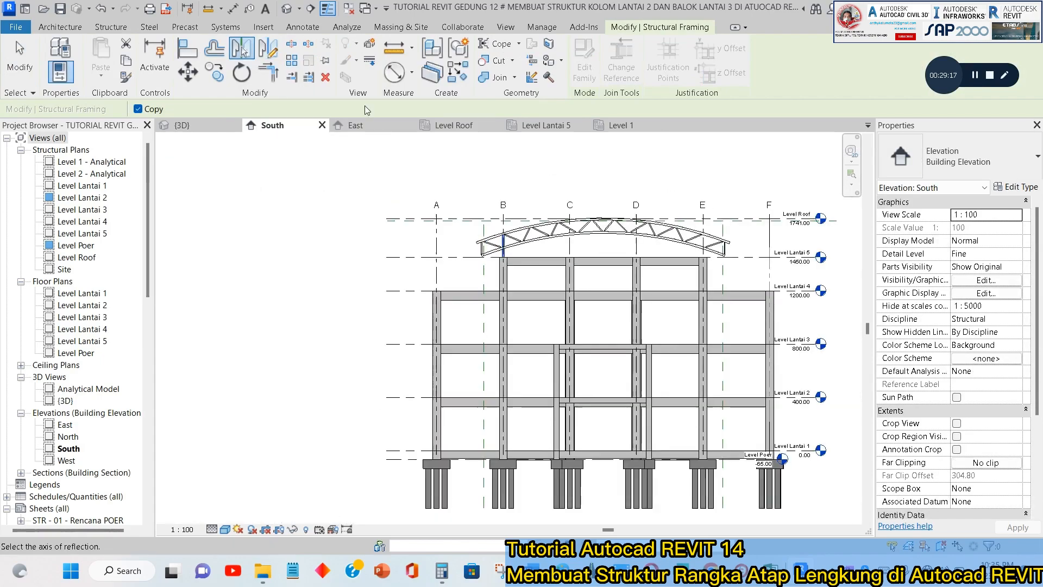
click(266, 50)
scroll(587, 246, up, 3)
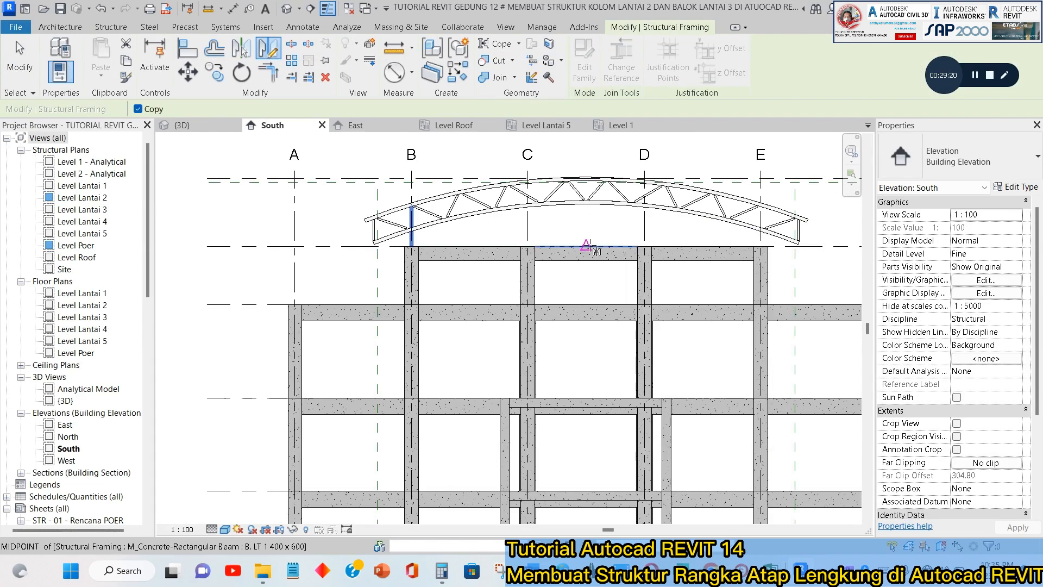
click(586, 345)
key(Escape)
Stretch the mirrored web's lower end down to meet the top of the grid E column.
scroll(767, 223, up, 5)
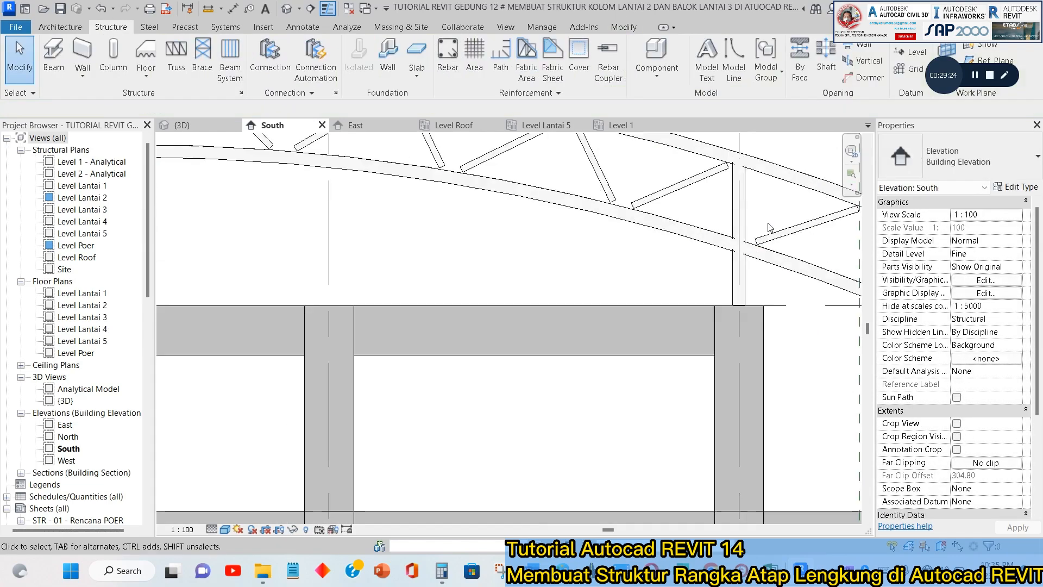
scroll(764, 235, up, 5)
click(734, 341)
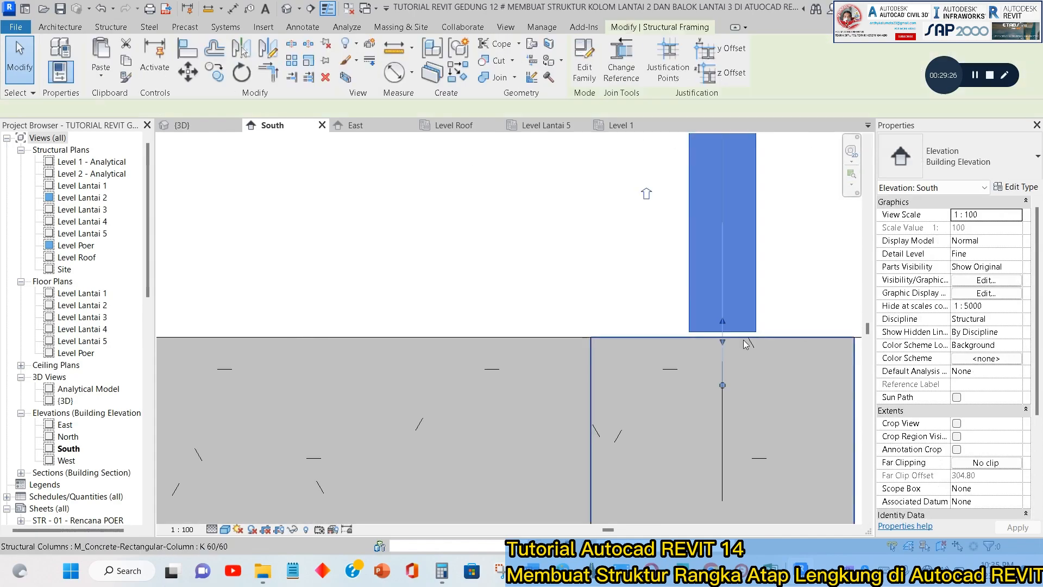
drag(723, 342, 725, 381)
key(Escape)
Stretch the lower end of the grid B Pipa 6" web down to meet the top of its column.
scroll(763, 343, down, 8)
middle_drag(256, 353, 787, 312)
scroll(787, 312, down, 2)
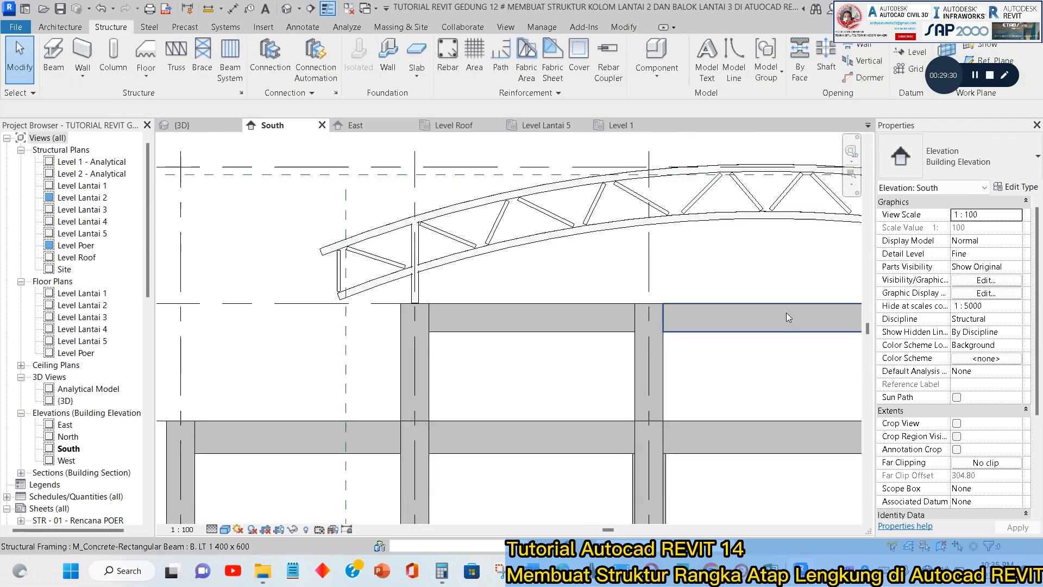
scroll(424, 293, up, 8)
click(362, 271)
drag(370, 339, 370, 410)
key(Escape)
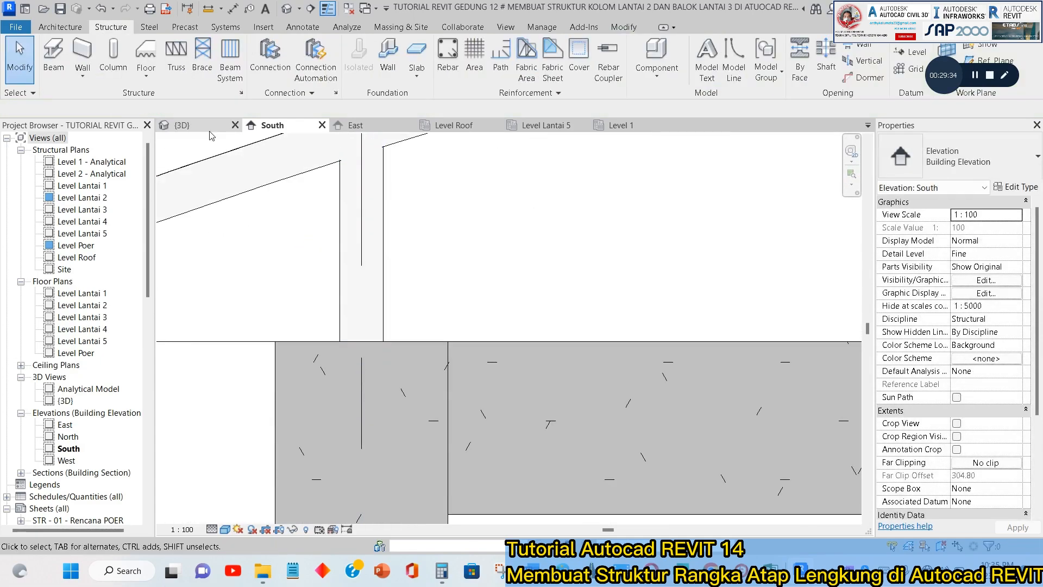
Examine the whole truss and its two vertical supports on the building in 3D.
click(207, 128)
scroll(311, 308, down, 3)
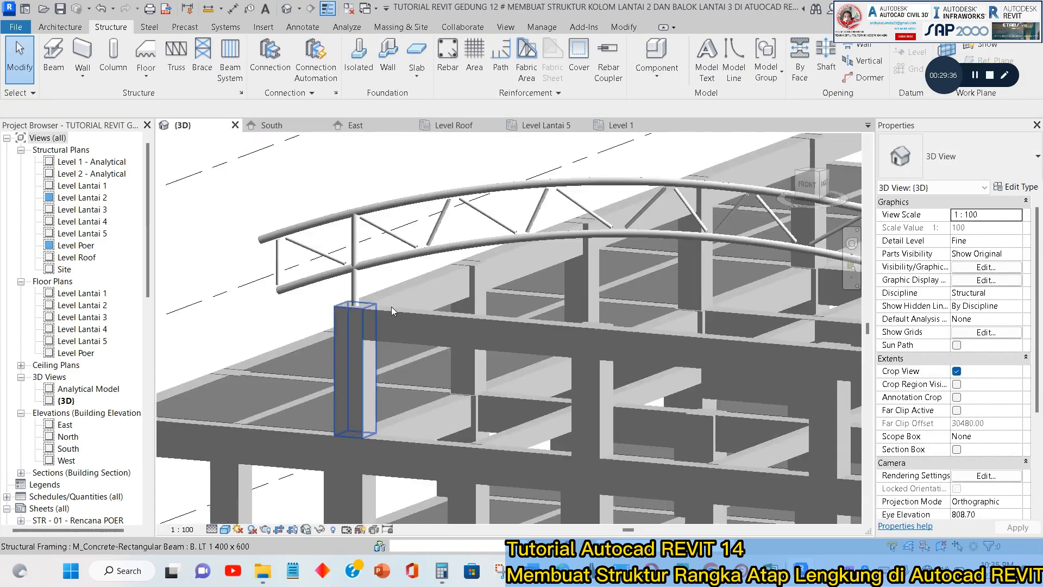
middle_drag(598, 266, 419, 293)
scroll(542, 282, down, 2)
shift+middle_drag(543, 282, 505, 342)
scroll(325, 288, up, 5)
scroll(333, 295, down, 4)
scroll(332, 294, down, 1)
middle_drag(332, 295, 412, 276)
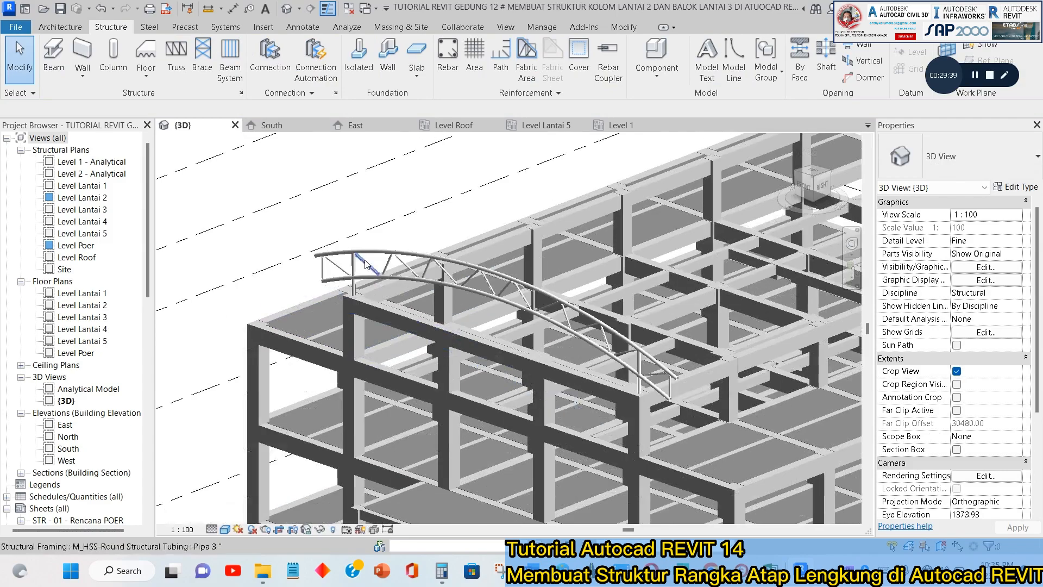
scroll(391, 258, up, 4)
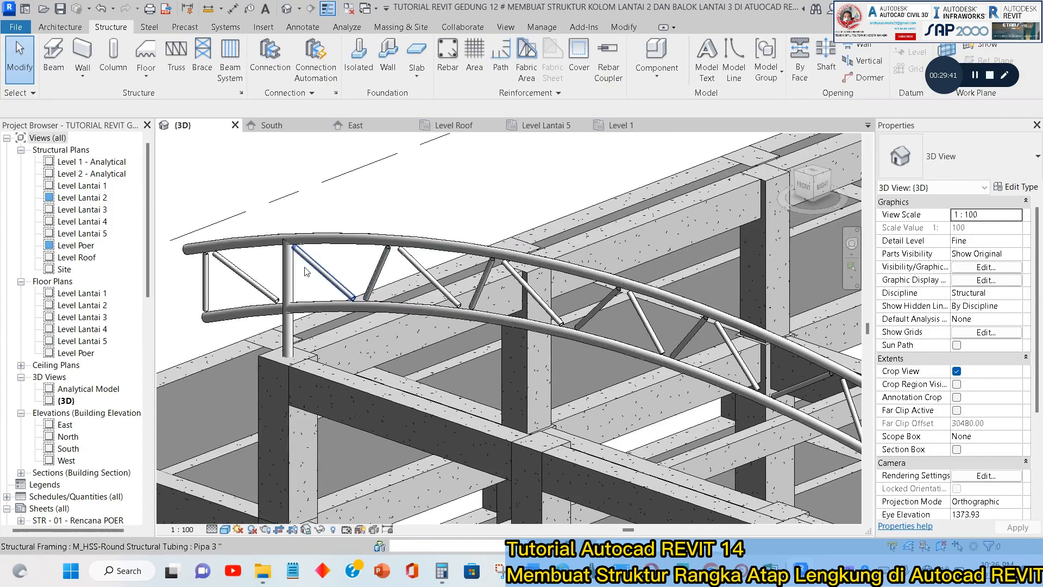
Override the graphics of all Pipa 6" members visible in the 3D view with a solid-fill blue foreground surface pattern.
click(348, 246)
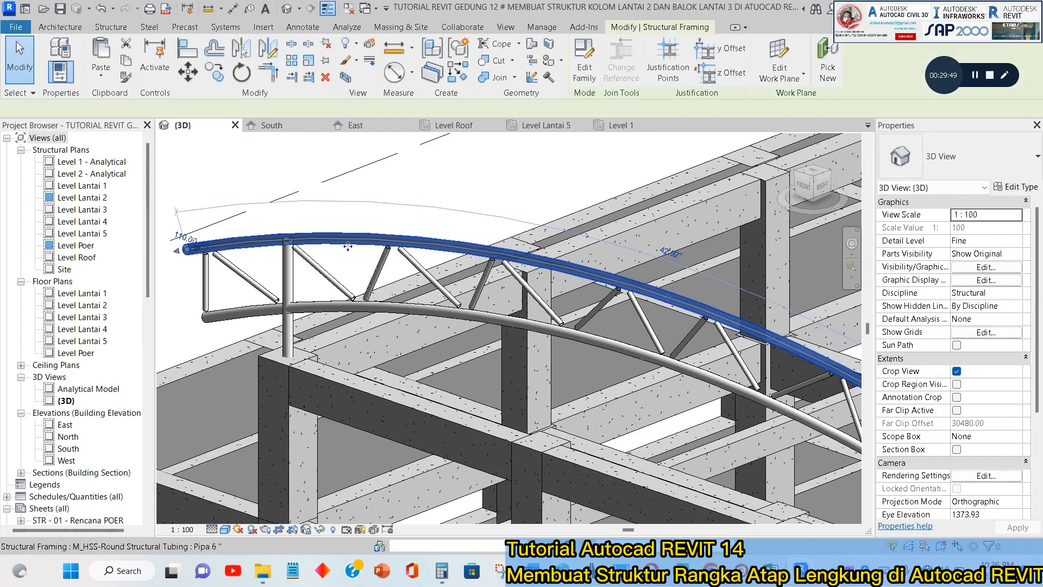
right_click(348, 246)
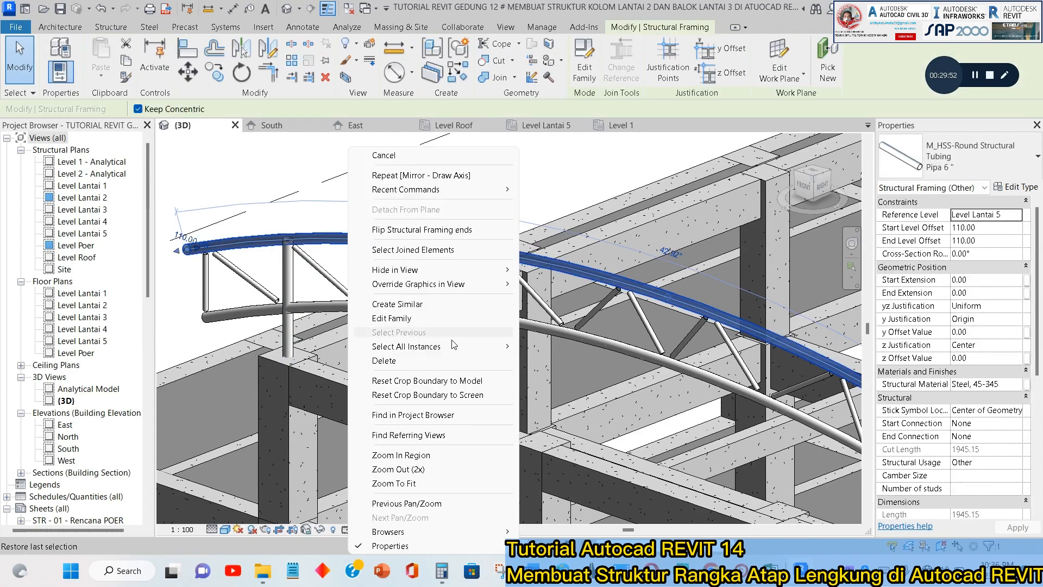
mouse_move(456, 346)
click(551, 347)
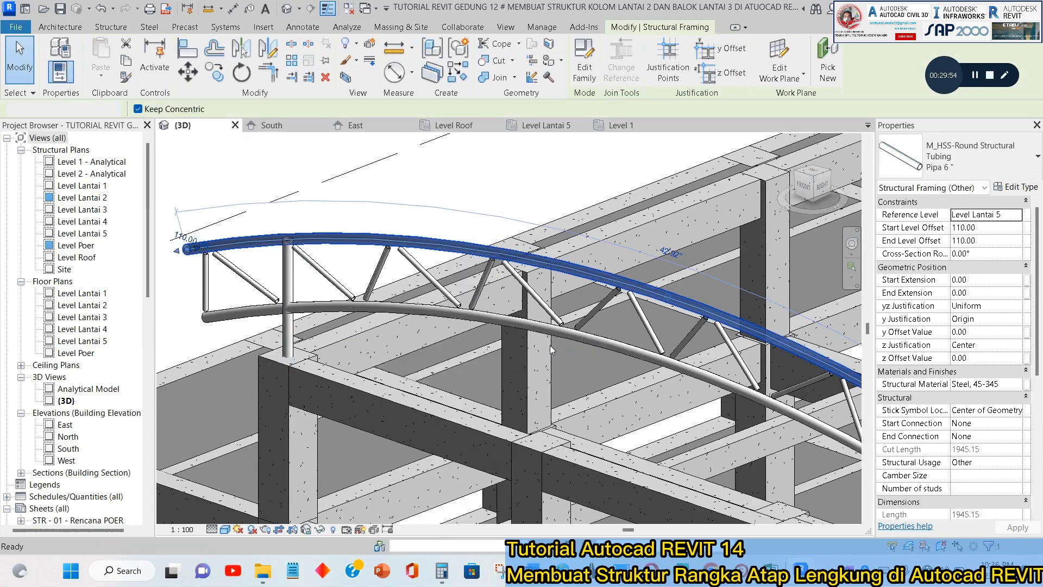
scroll(409, 223, down, 4)
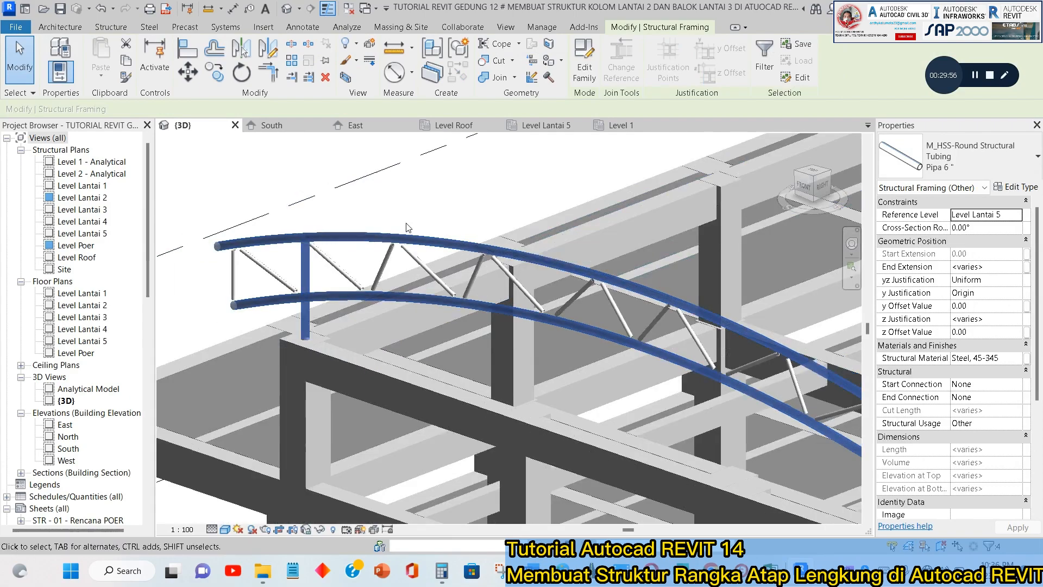
scroll(326, 230, up, 6)
right_click(324, 226)
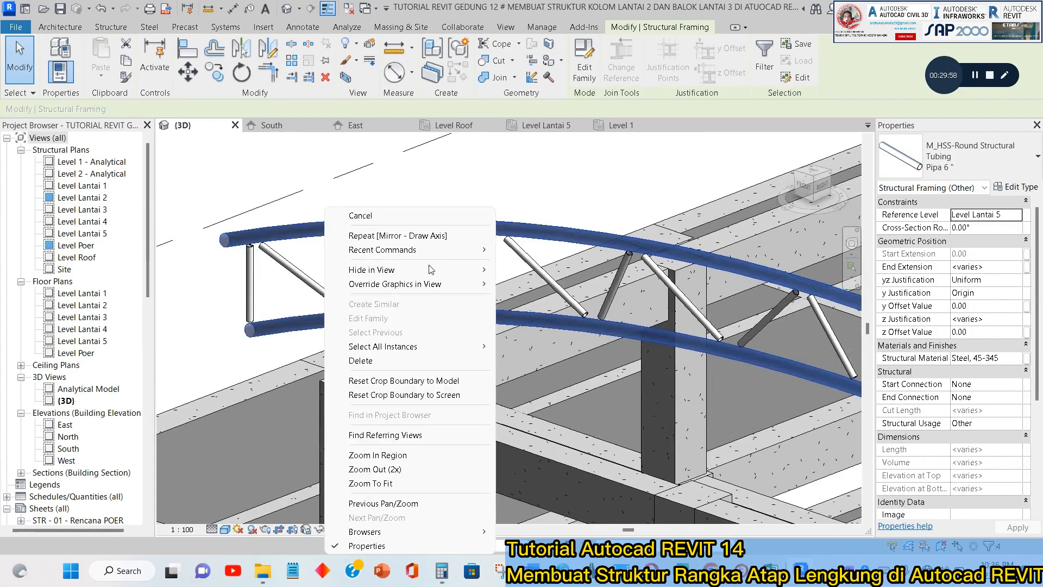
mouse_move(432, 292)
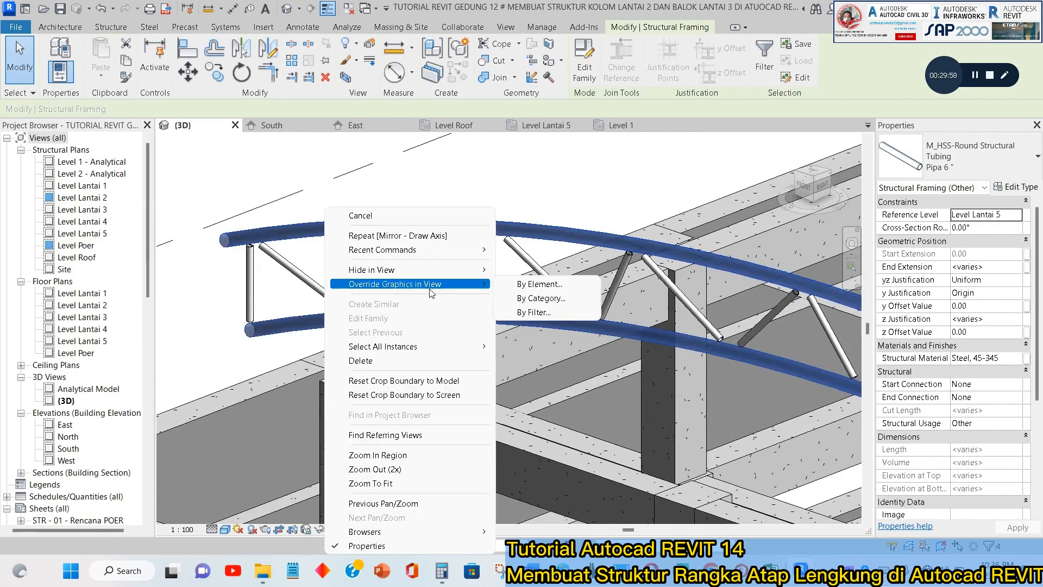
click(543, 290)
click(541, 165)
click(537, 187)
click(536, 185)
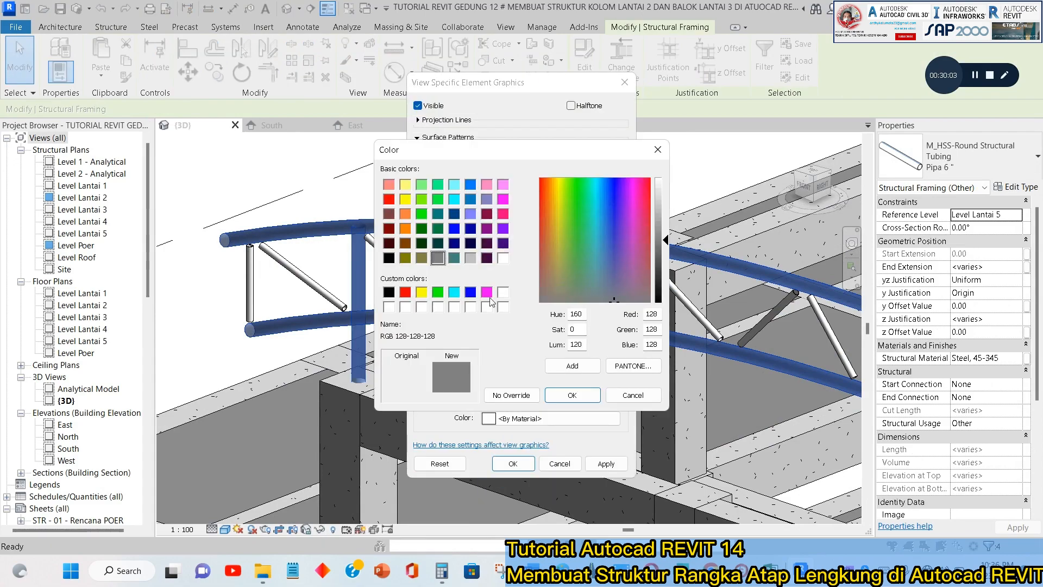
click(471, 293)
click(566, 397)
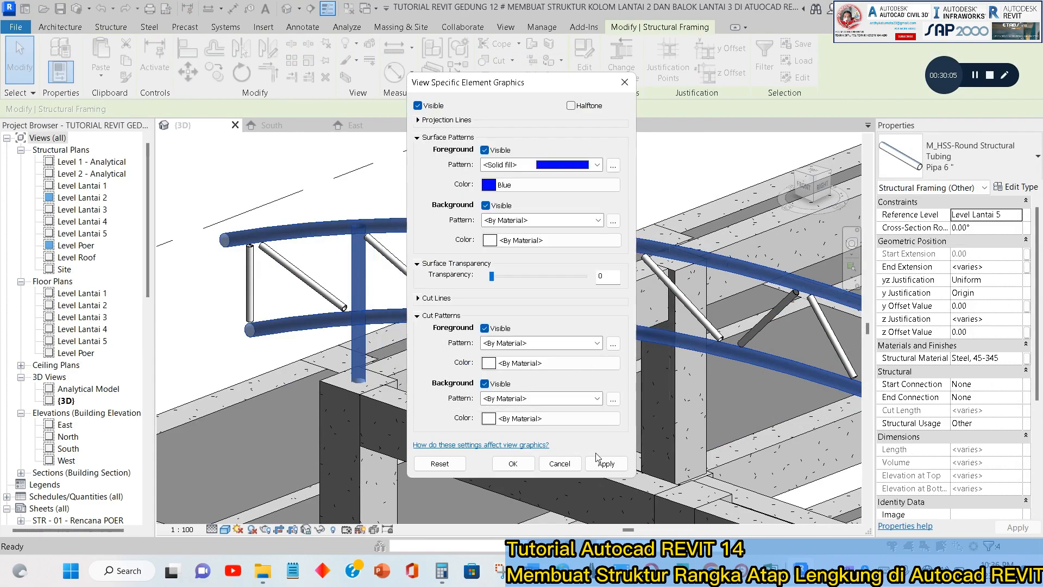
click(603, 463)
click(514, 464)
click(277, 288)
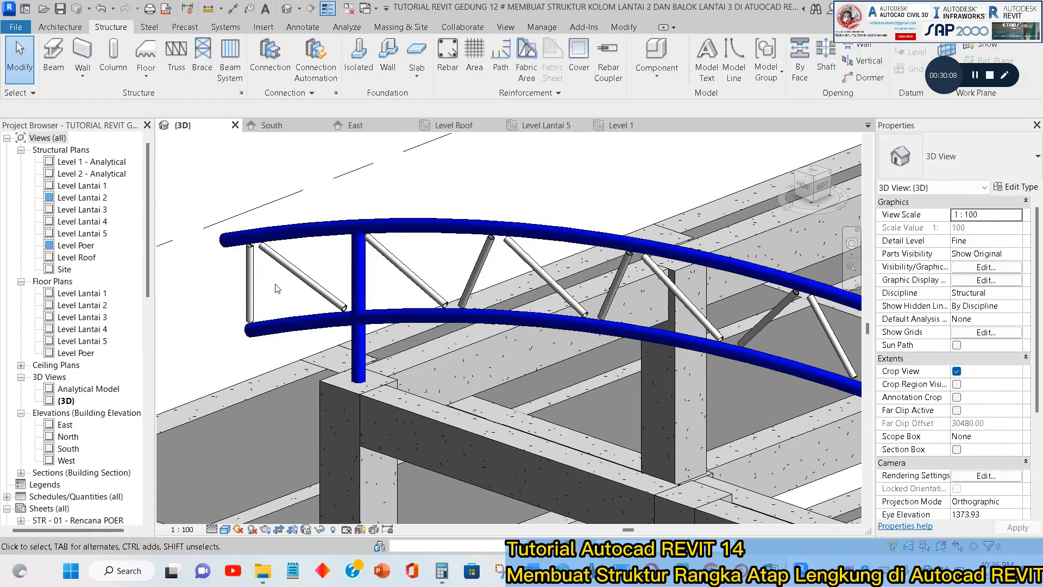
Override the graphics of all Pipa 3" web members visible in the 3D view with a solid-fill yellow foreground surface pattern.
click(250, 282)
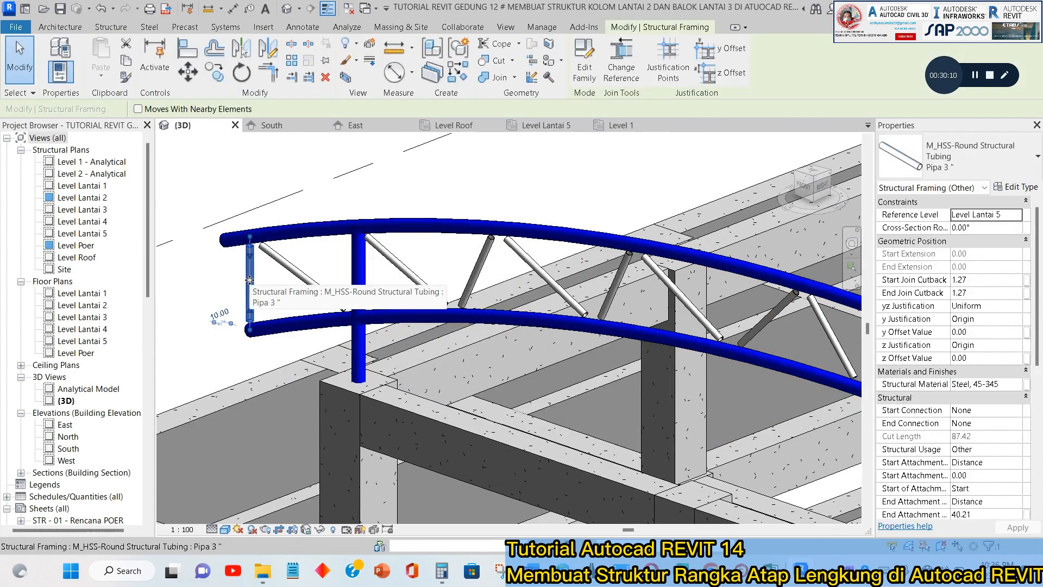
right_click(249, 280)
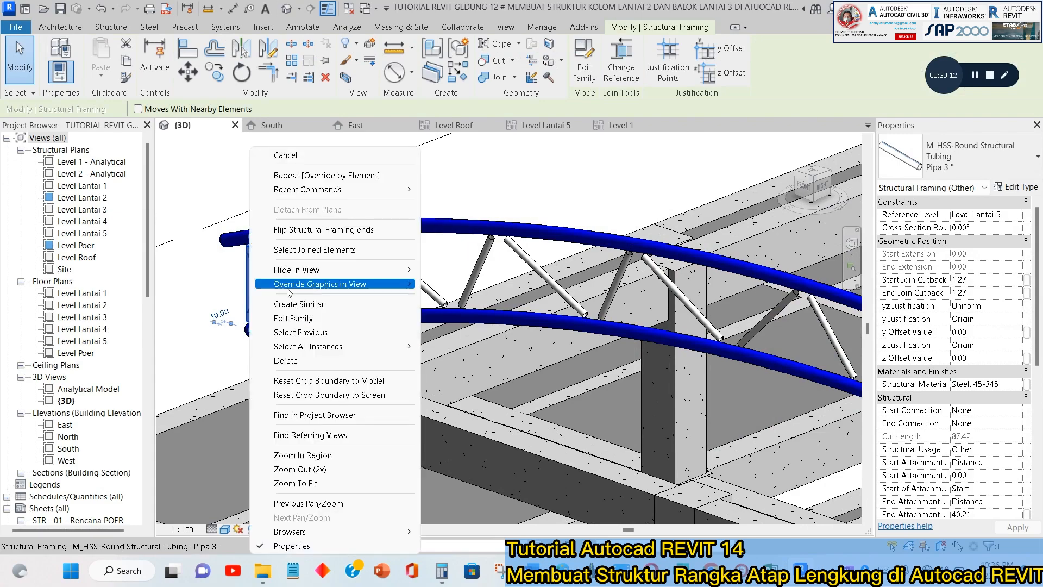
mouse_move(407, 346)
click(470, 360)
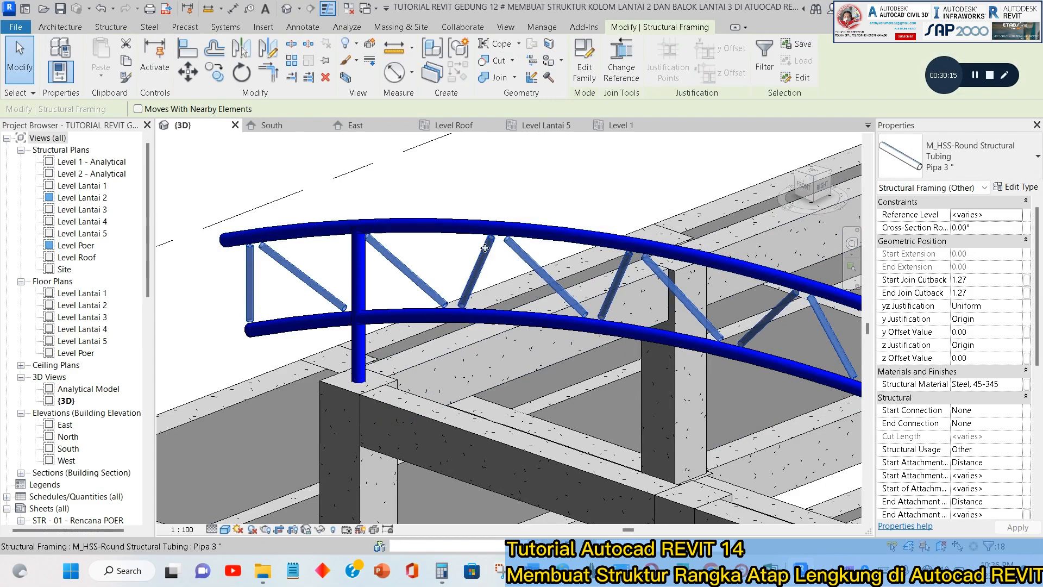
right_click(487, 225)
mouse_move(571, 284)
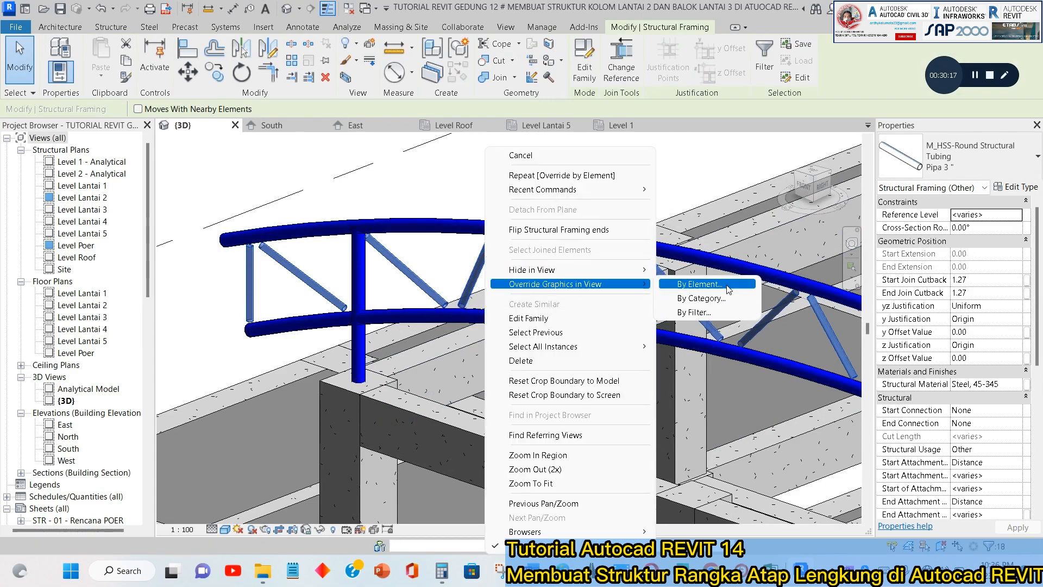
click(727, 286)
click(524, 166)
click(527, 182)
click(532, 190)
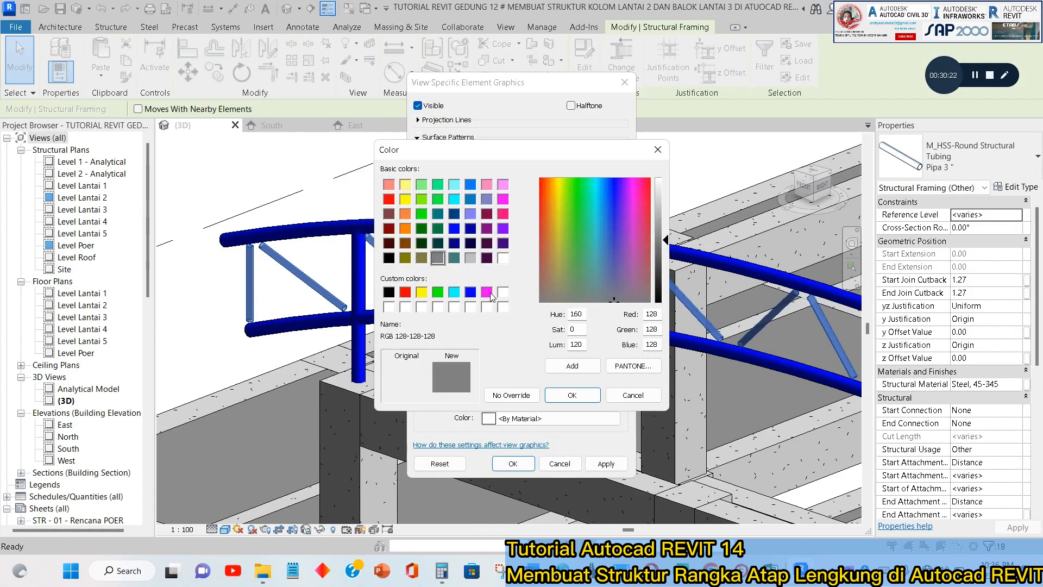
click(422, 293)
click(573, 395)
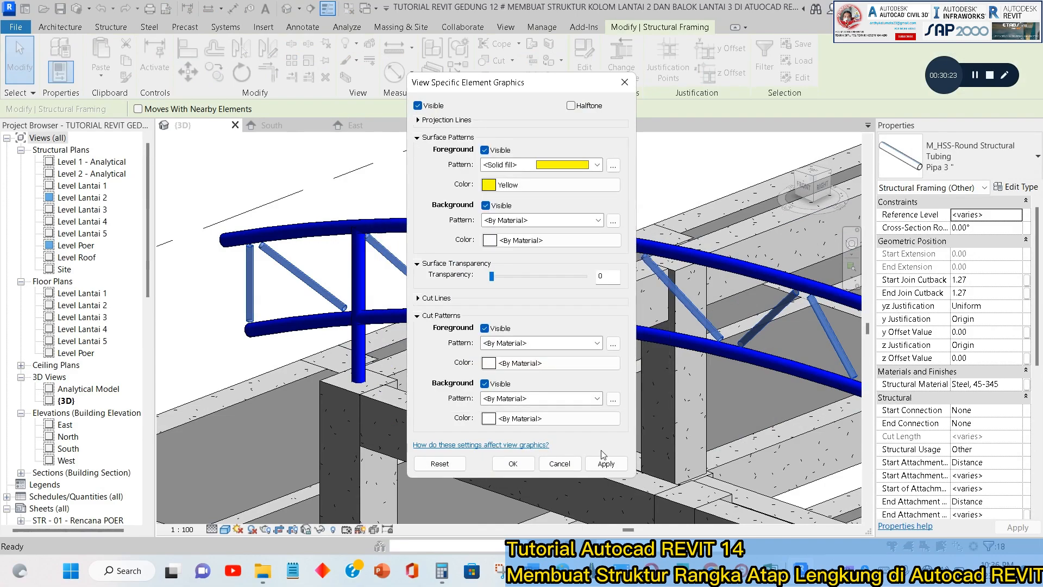
click(606, 464)
click(514, 463)
key(Escape)
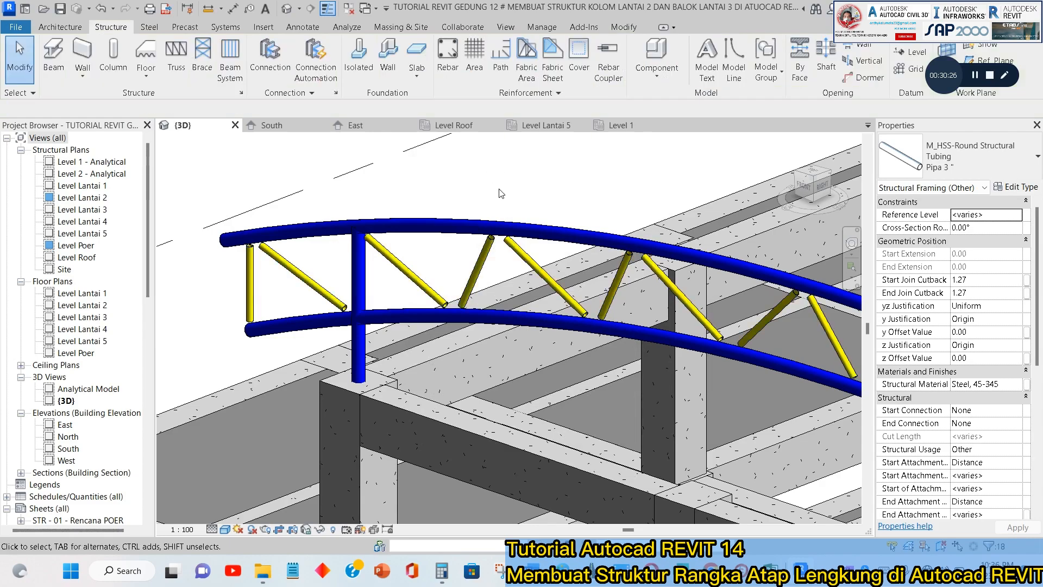
Open the South elevation at the truss's end and display it in the shaded visual style.
scroll(538, 305, down, 3)
middle_drag(502, 256, 536, 304)
scroll(652, 292, up, 5)
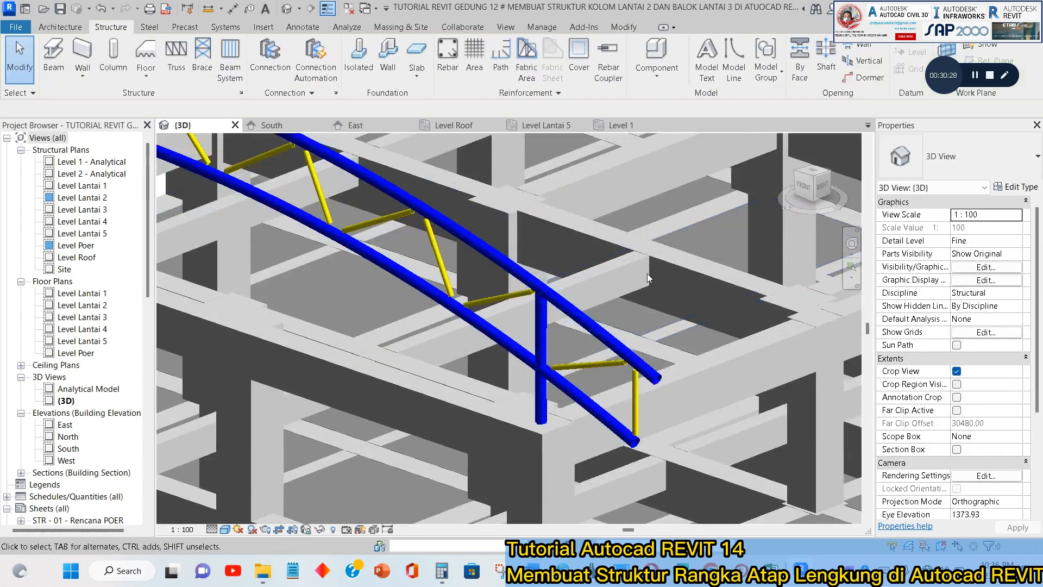
click(272, 126)
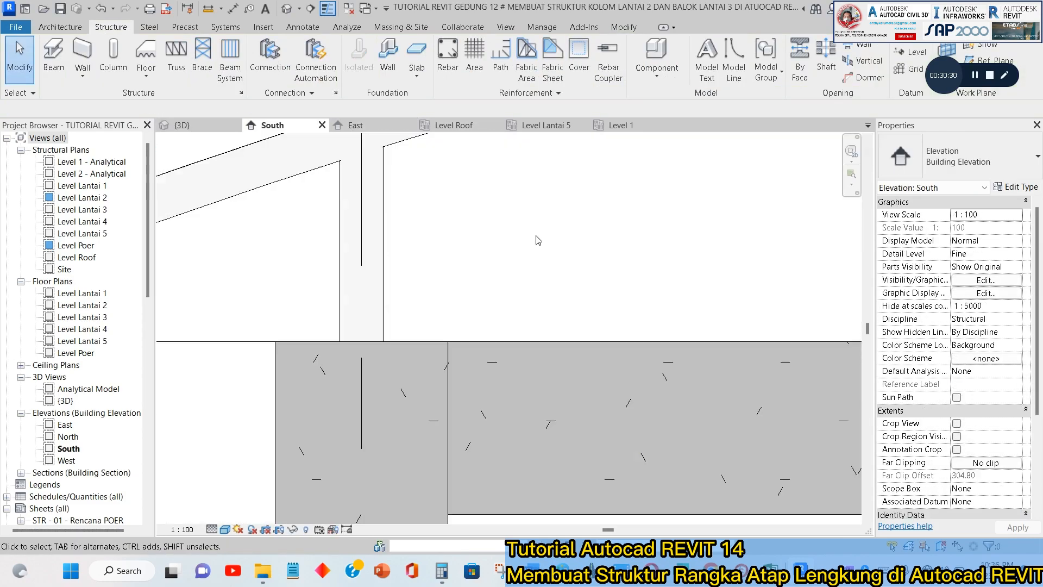
scroll(544, 250, down, 5)
middle_drag(558, 277, 553, 366)
scroll(387, 294, up, 3)
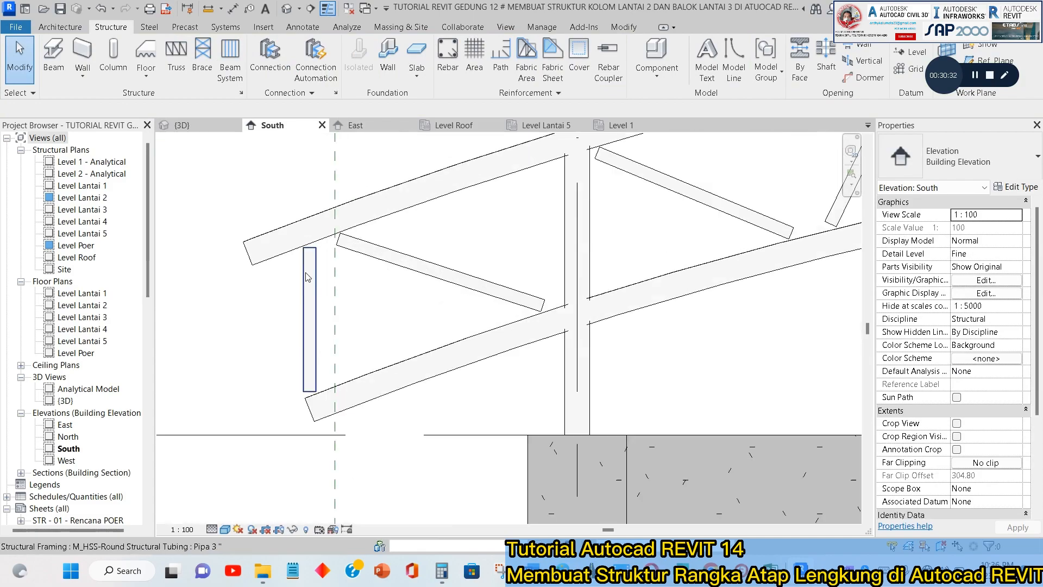
scroll(340, 358, up, 1)
middle_drag(356, 350, 335, 418)
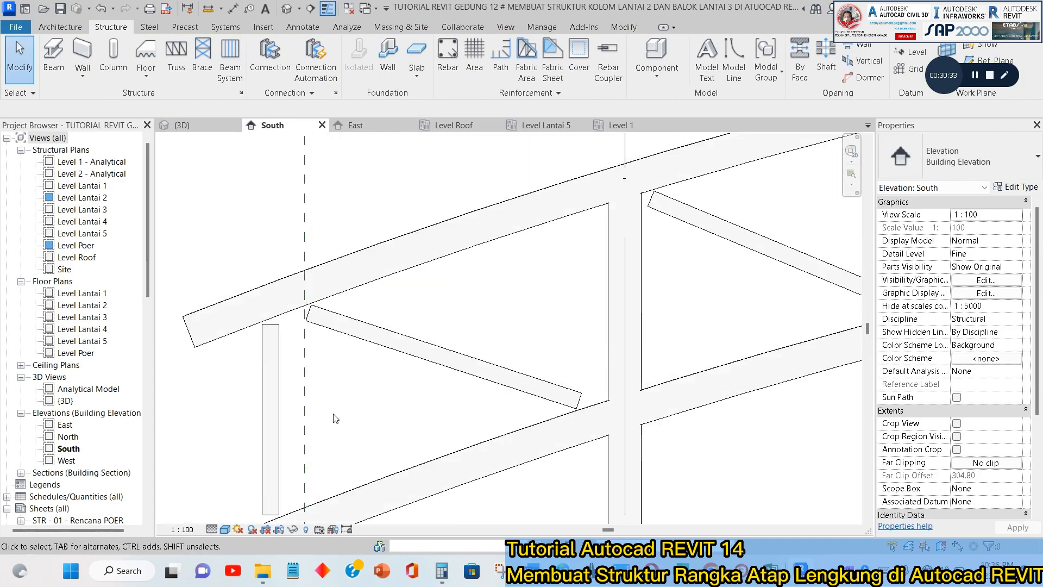
click(226, 530)
click(255, 490)
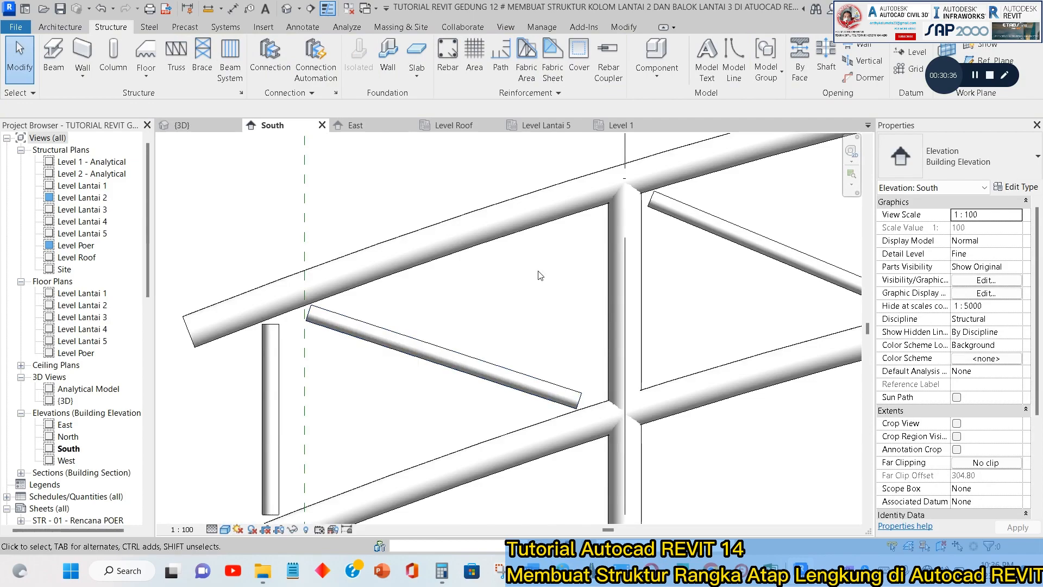
Select the diagonal Pipa 3" web nearest the truss's end and review its geometric position and attachment properties.
scroll(538, 275, down, 2)
scroll(452, 303, up, 3)
click(439, 273)
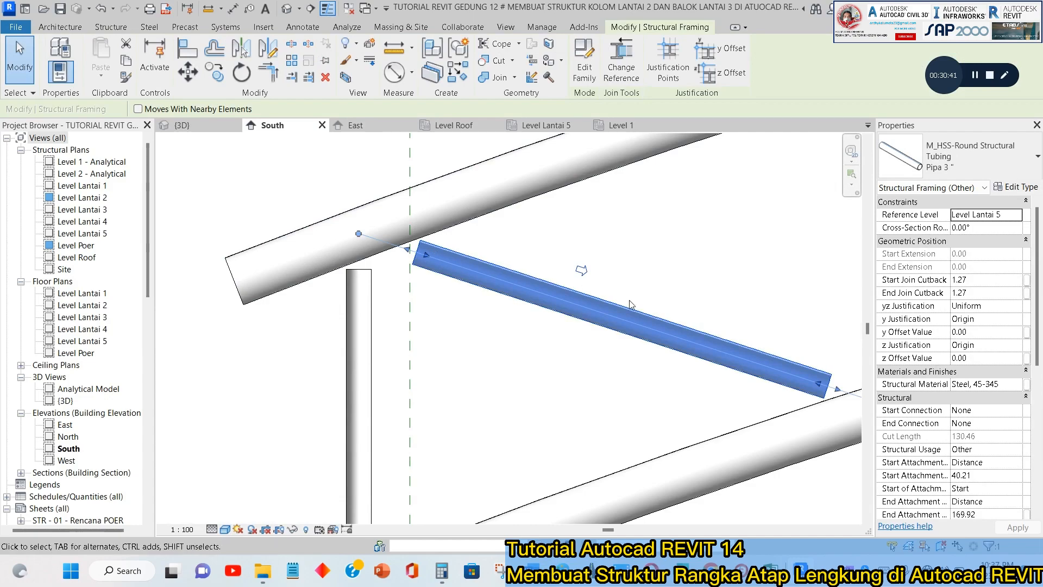
scroll(988, 364, down, 3)
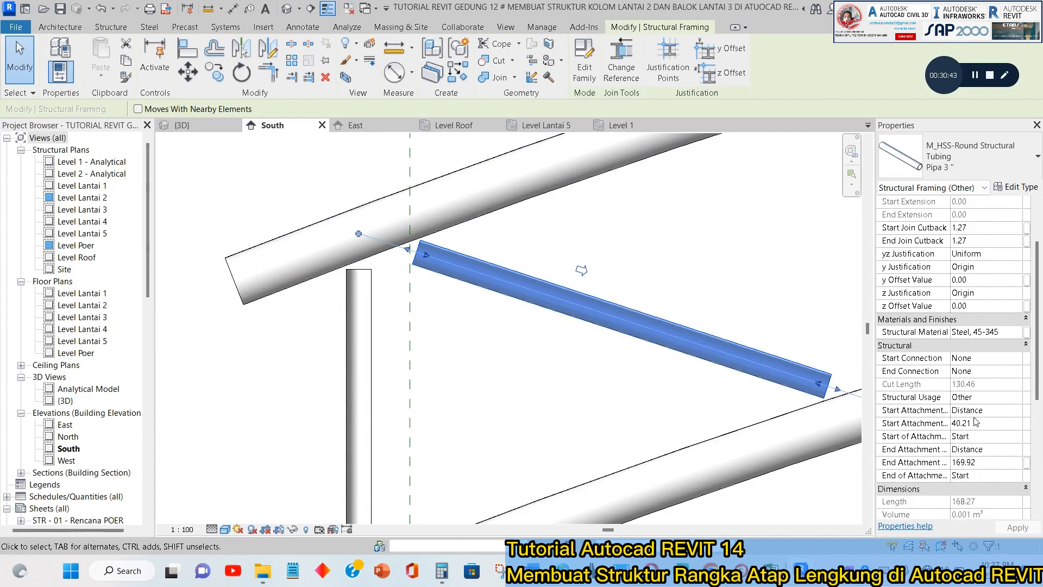
scroll(989, 364, up, 3)
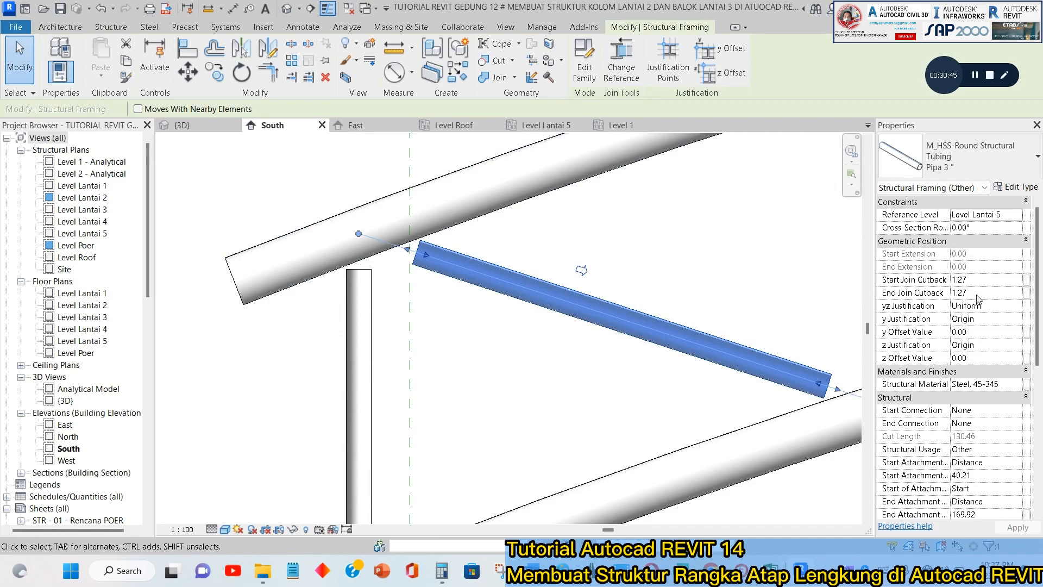
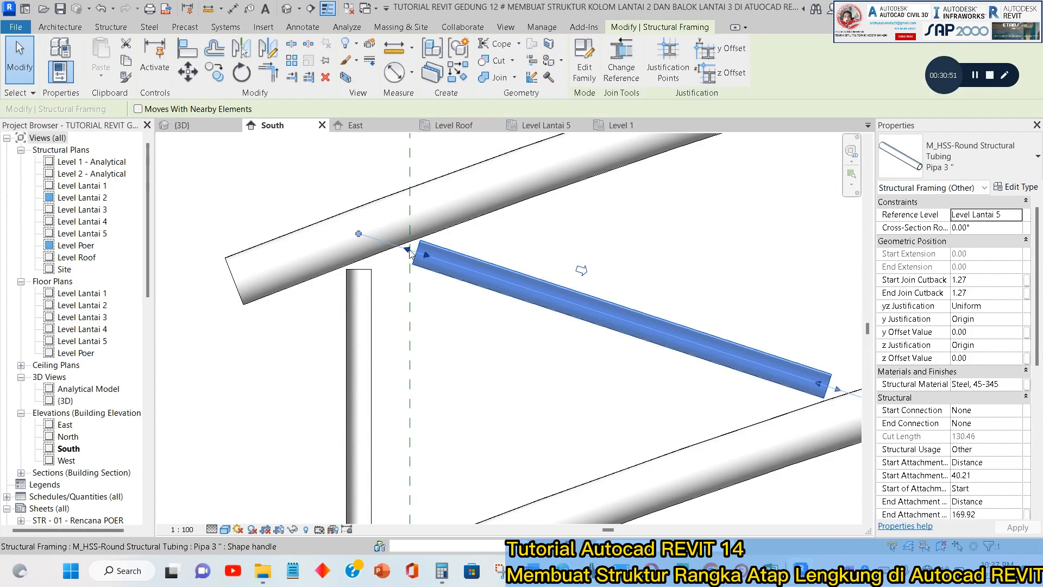
Extend both ends of the Pipa 3" diagonal web at the truss's left end to its nodes on the upper and lower chords.
drag(407, 251, 359, 234)
scroll(308, 229, down, 2)
scroll(713, 360, up, 3)
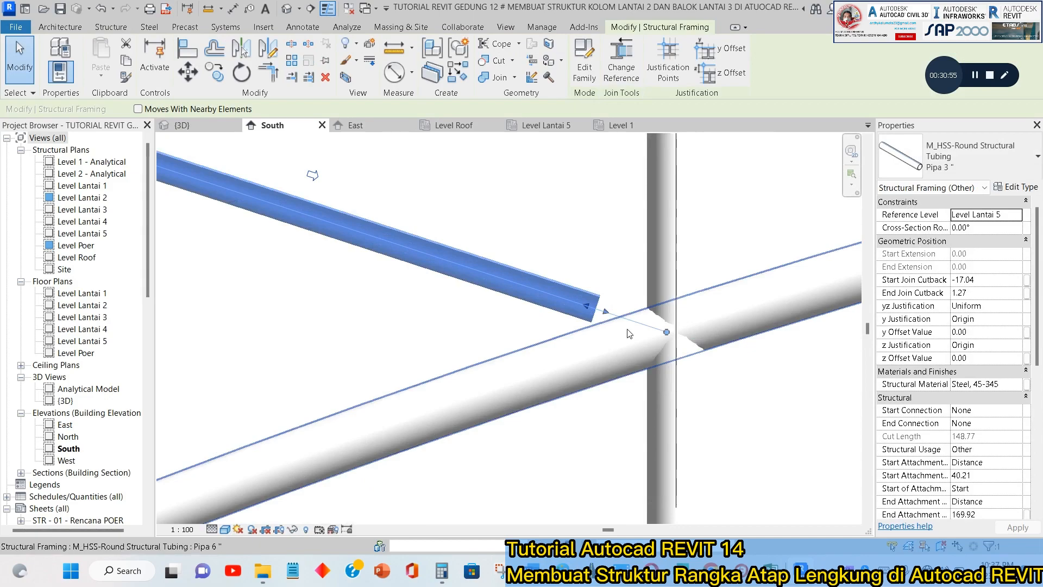
drag(611, 314, 639, 322)
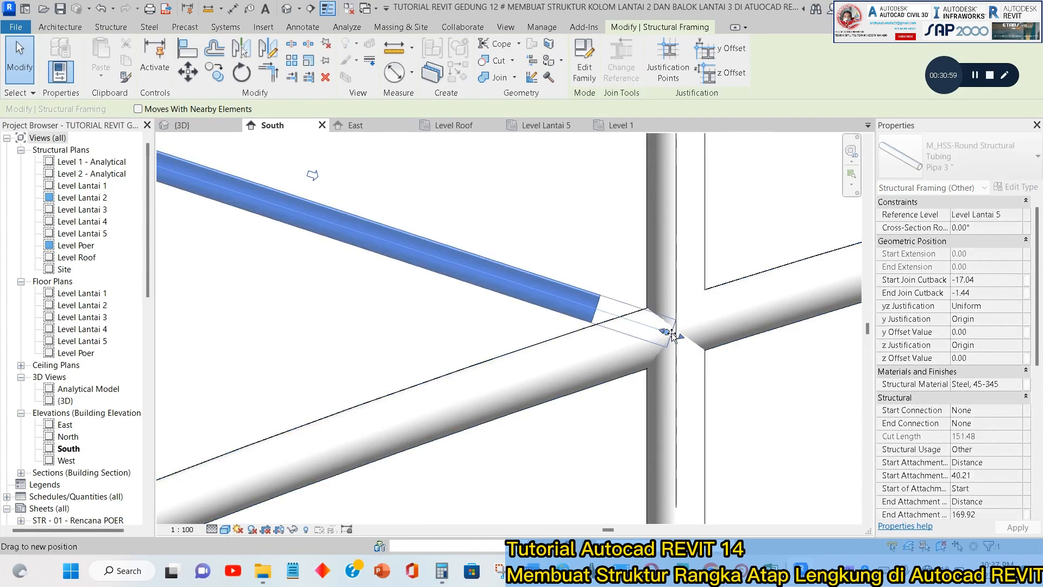
drag(673, 333, 671, 335)
scroll(633, 330, down, 3)
click(603, 261)
middle_drag(603, 261, 458, 317)
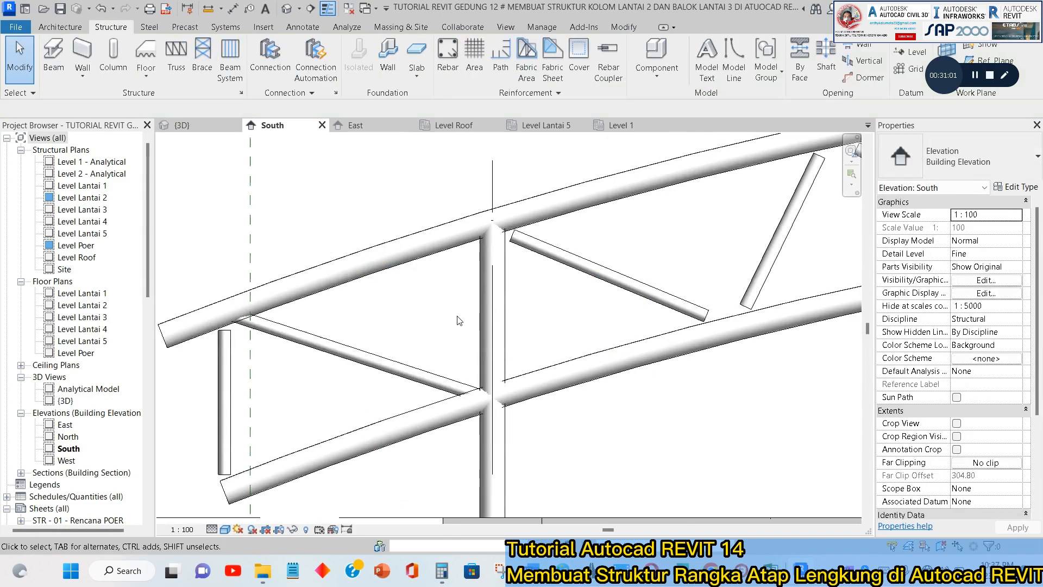
Extend both ends of the falling diagonal just right of the left-hand column to its nodes on the chord centrelines.
click(562, 255)
scroll(522, 234, up, 4)
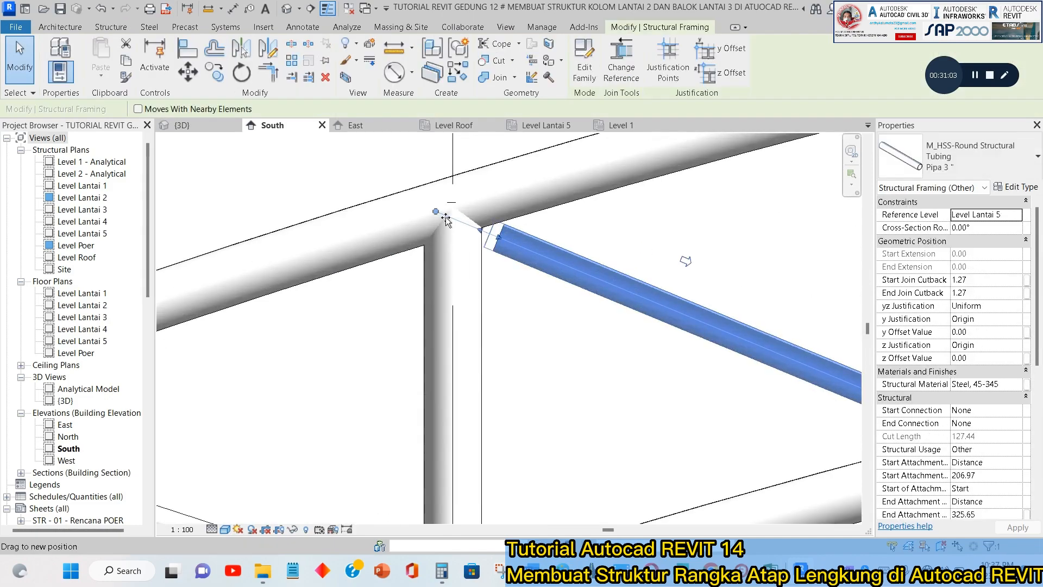
drag(445, 219, 438, 215)
scroll(439, 223, down, 3)
click(600, 261)
scroll(731, 345, up, 1)
click(721, 336)
mouse_move(738, 343)
mouse_down()
mouse_move(768, 354)
mouse_move(756, 344)
mouse_up()
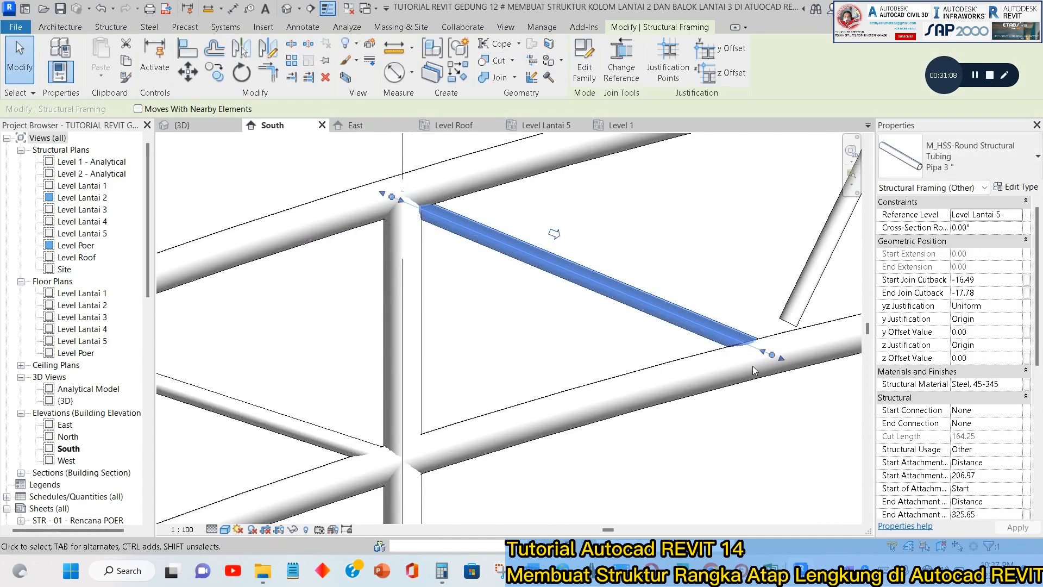
scroll(745, 374, down, 3)
click(741, 383)
Extend the third diagonal from the left, a rising web, up to the upper chord node and down to the neighbouring web's endpoint.
middle_drag(826, 255, 665, 349)
click(655, 334)
scroll(683, 289, up, 2)
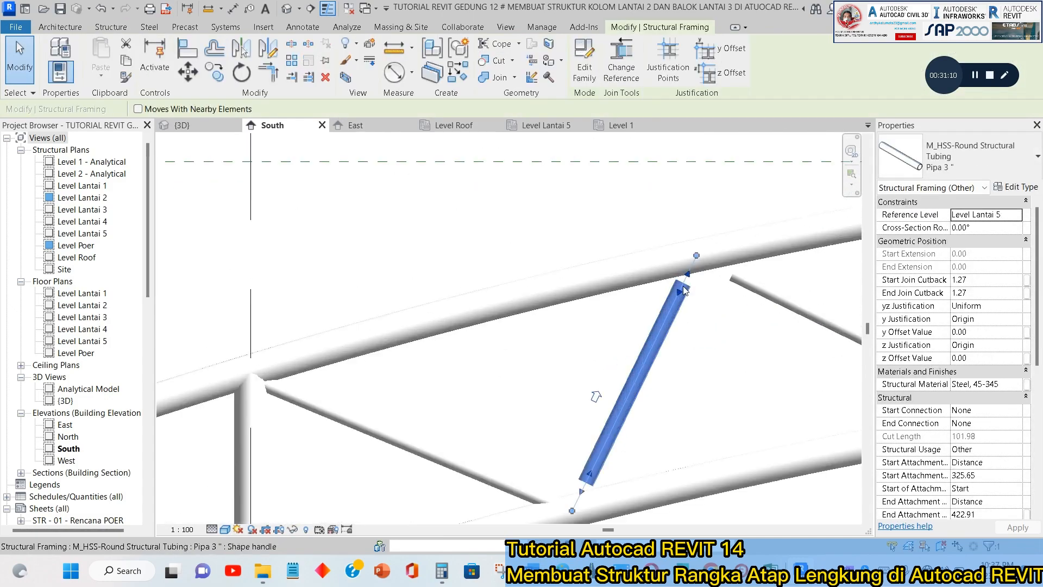
drag(688, 274, 698, 254)
click(697, 321)
mouse_move(654, 352)
middle_down()
mouse_move(664, 300)
mouse_move(646, 337)
middle_up()
click(644, 337)
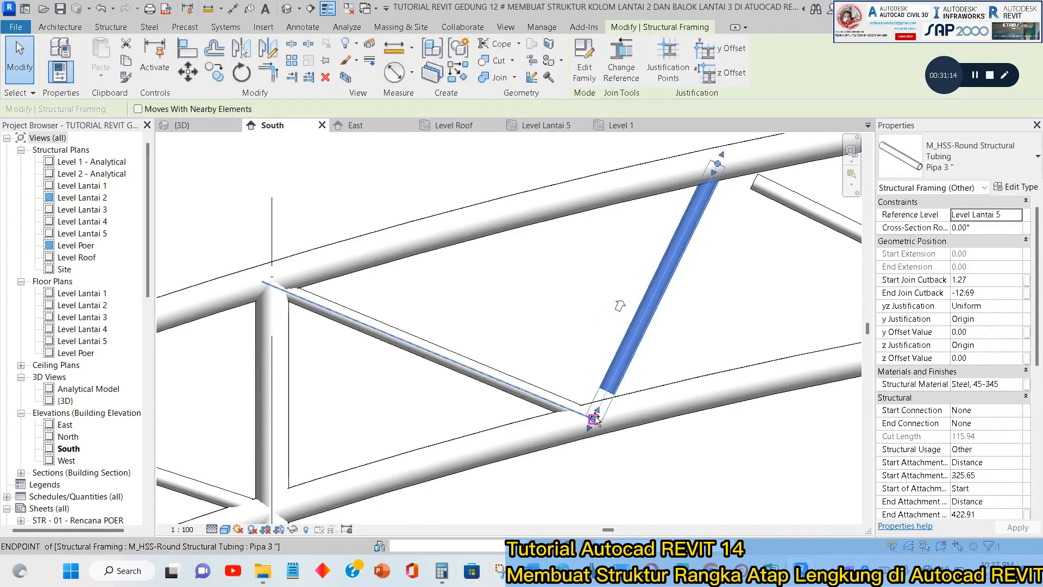
drag(595, 416, 594, 419)
click(655, 338)
Extend both ends of the fourth diagonal from the left, a falling web, to its nodes on the upper and lower chords.
scroll(677, 305, down, 3)
middle_drag(710, 289, 565, 334)
click(608, 279)
scroll(584, 267, up, 2)
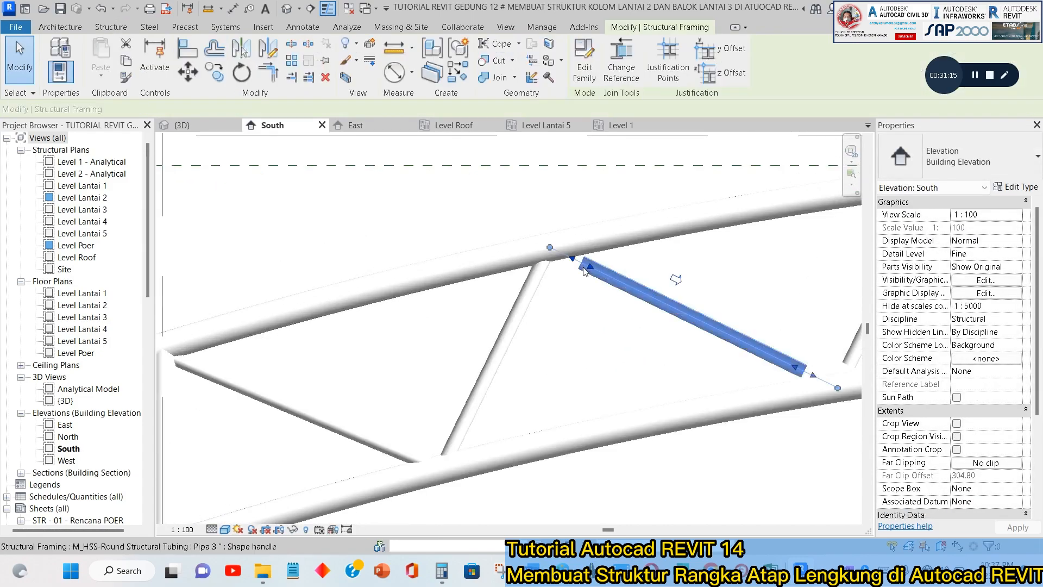
scroll(583, 267, up, 1)
drag(582, 265, 550, 249)
click(793, 337)
middle_drag(807, 346, 504, 271)
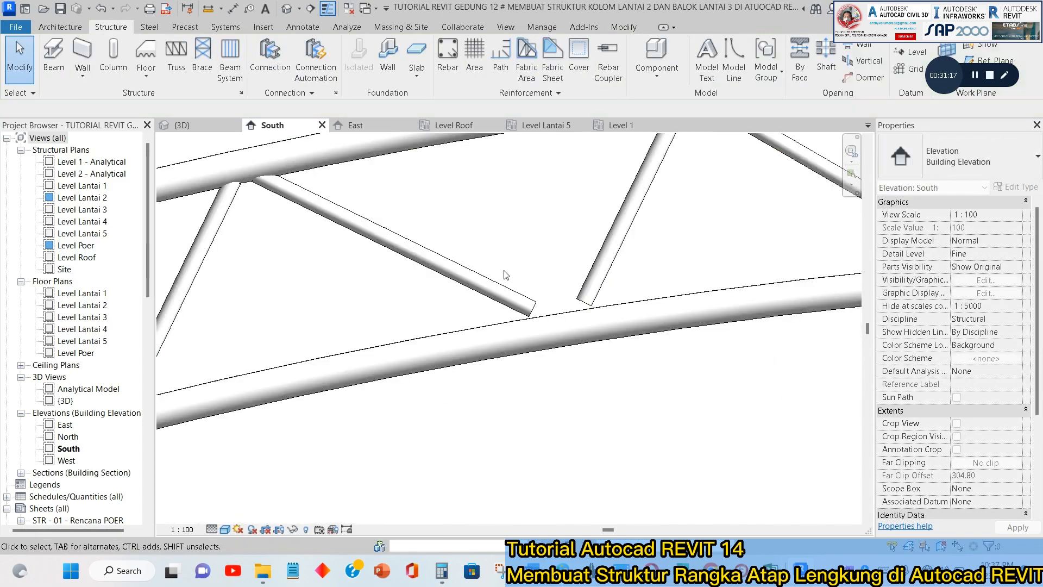
click(538, 311)
drag(540, 309, 571, 333)
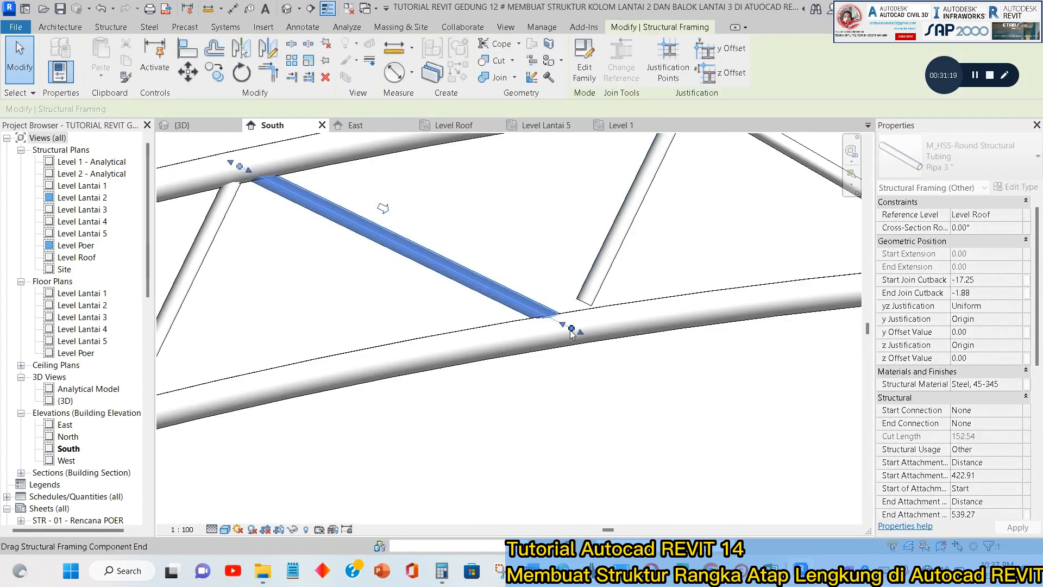
click(649, 271)
Extend both ends of the rising diagonal just left of the grid C web to its nodes on the chords.
scroll(660, 269, down, 3)
middle_drag(662, 268, 563, 342)
click(567, 259)
scroll(569, 253, up, 1)
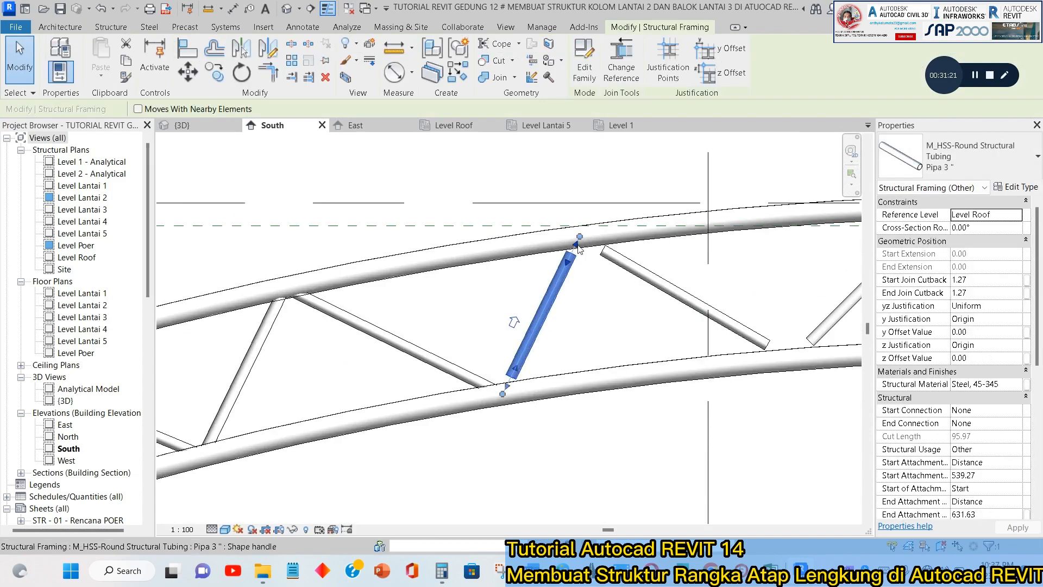
drag(578, 246, 582, 237)
scroll(509, 387, up, 2)
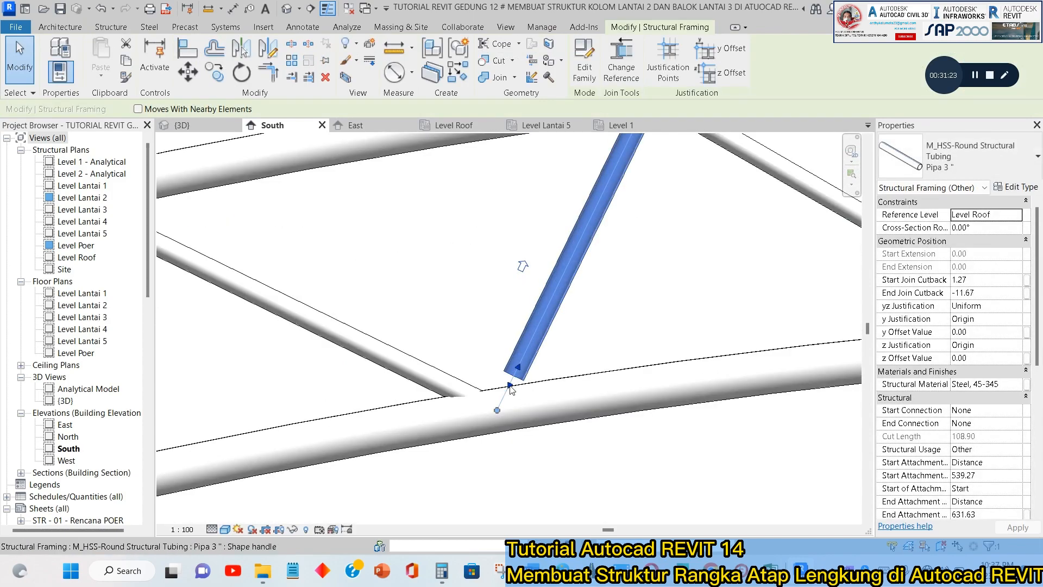
drag(511, 388, 496, 408)
key(Escape)
scroll(500, 402, down, 3)
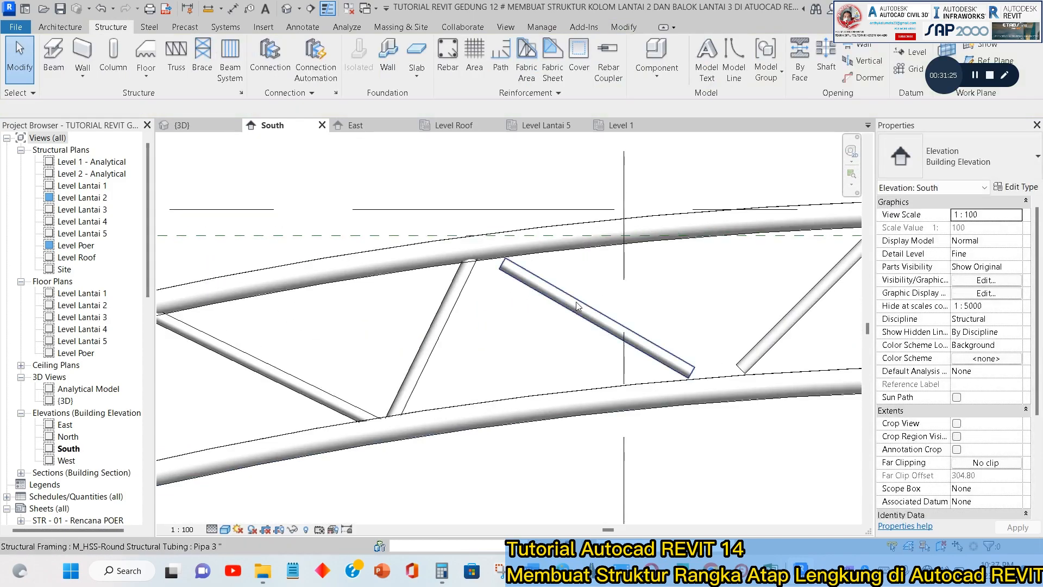
Extend the falling diagonal that crosses grid C to the neighbouring web's endpoint on the upper chord and to its lower chord node.
click(577, 306)
scroll(499, 263, up, 3)
drag(498, 265, 443, 231)
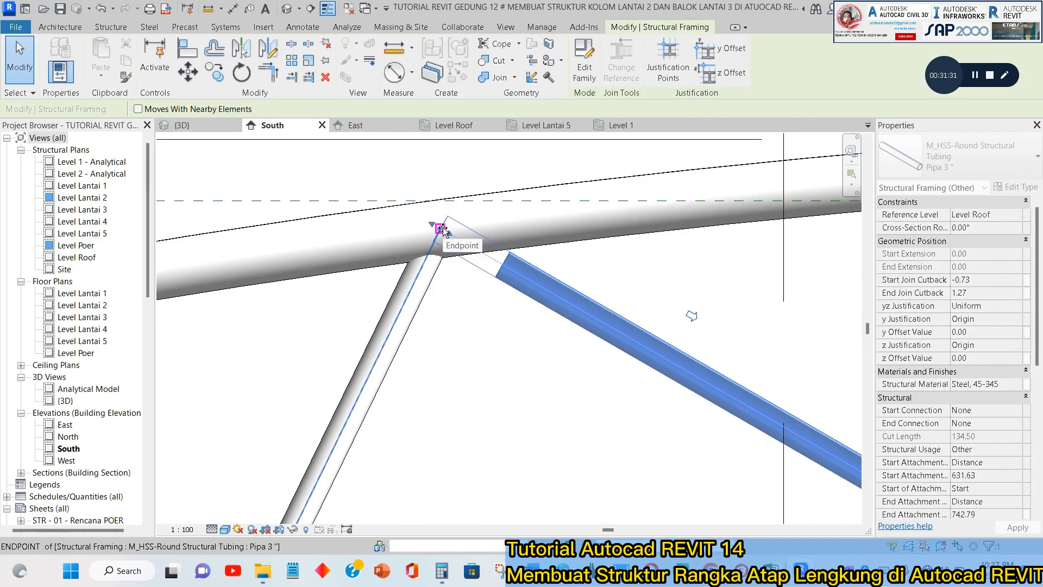
drag(443, 229, 441, 229)
scroll(446, 267, down, 5)
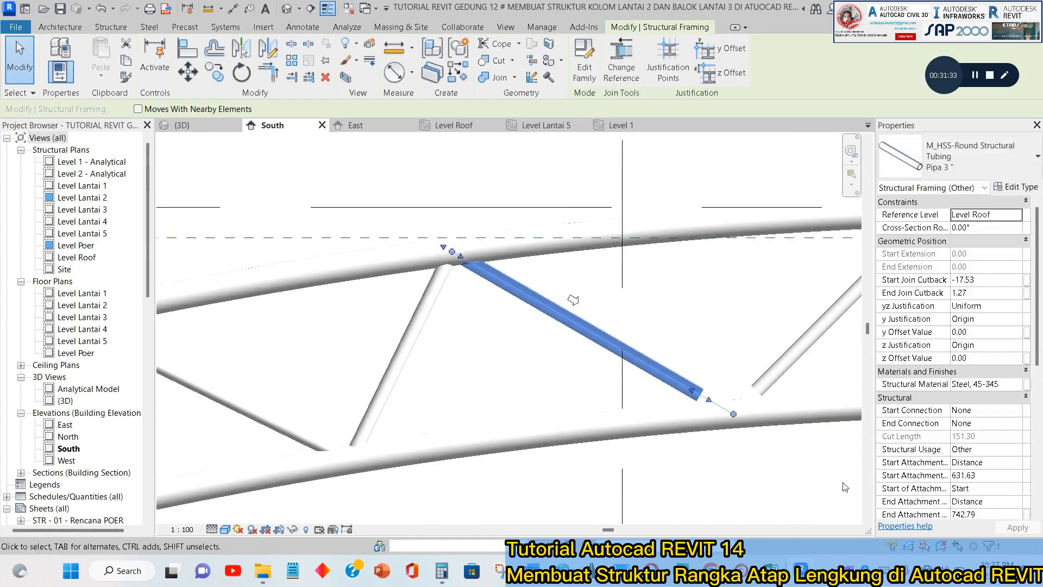
middle_drag(734, 415, 531, 338)
scroll(530, 339, up, 4)
drag(482, 315, 531, 340)
key(Escape)
Extend both ends of the first rising diagonal right of grid C to its lower and upper chord nodes.
click(578, 286)
key(Escape)
scroll(664, 344, down, 3)
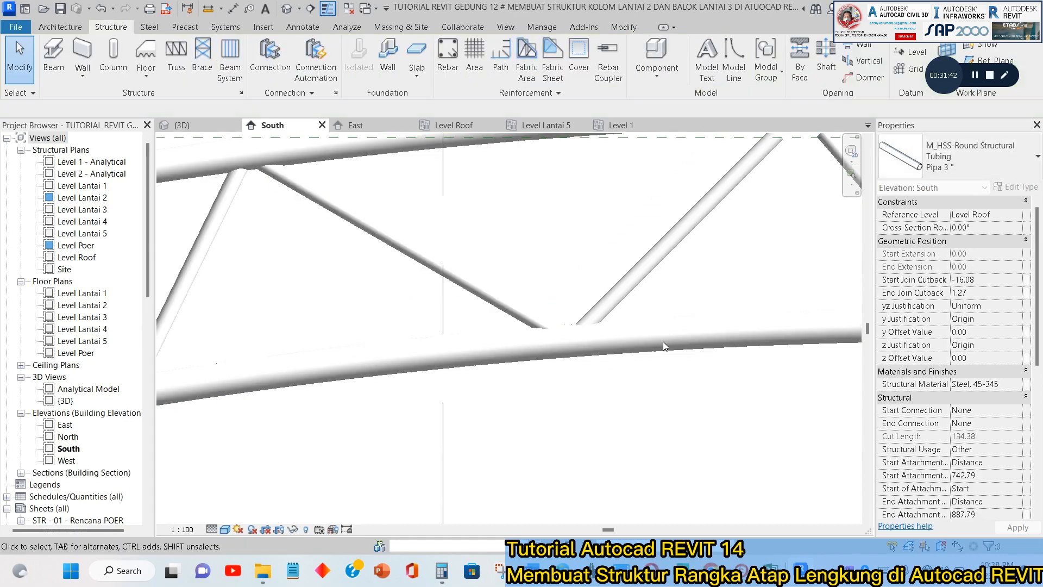
middle_drag(729, 244, 502, 347)
scroll(506, 327, up, 1)
click(508, 329)
scroll(541, 285, up, 1)
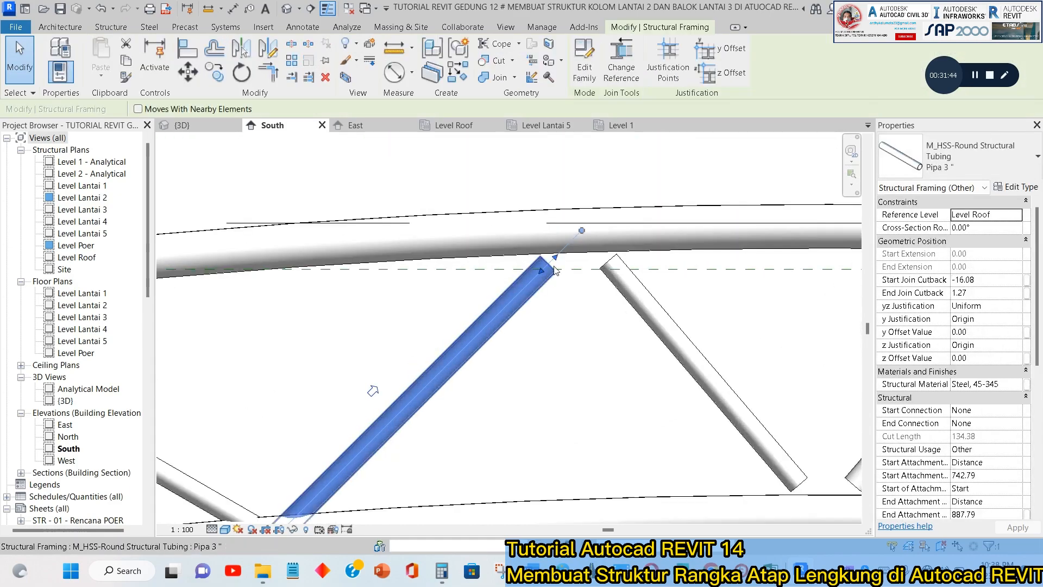
drag(558, 257, 581, 231)
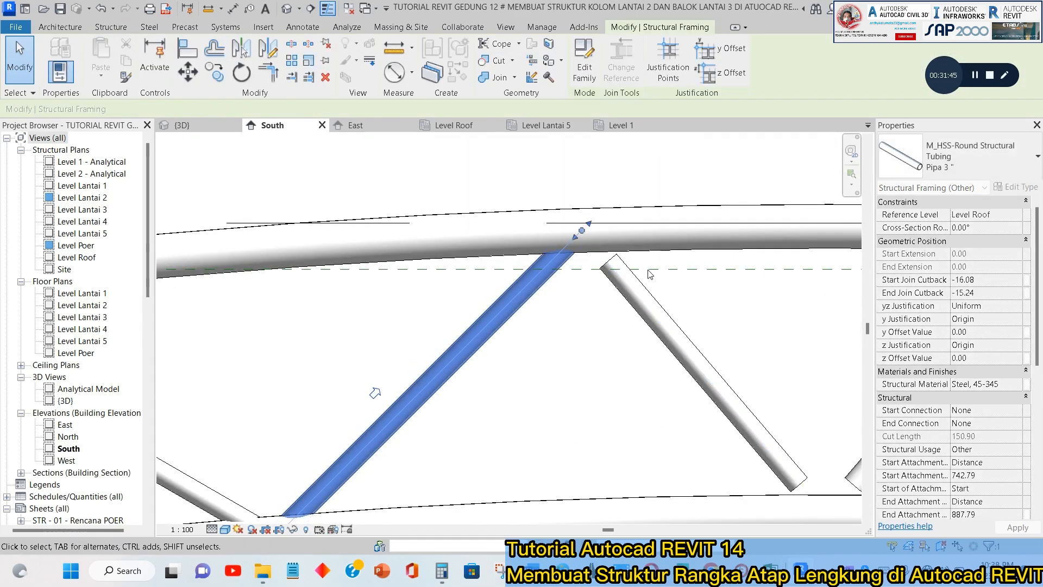
key(Escape)
Extend both ends of the falling diagonal left of the truss's midspan to its nodes on the upper and lower chords.
click(633, 287)
drag(596, 248, 582, 231)
key(Escape)
scroll(620, 309, down, 2)
middle_drag(618, 310, 420, 292)
scroll(542, 366, up, 1)
click(556, 390)
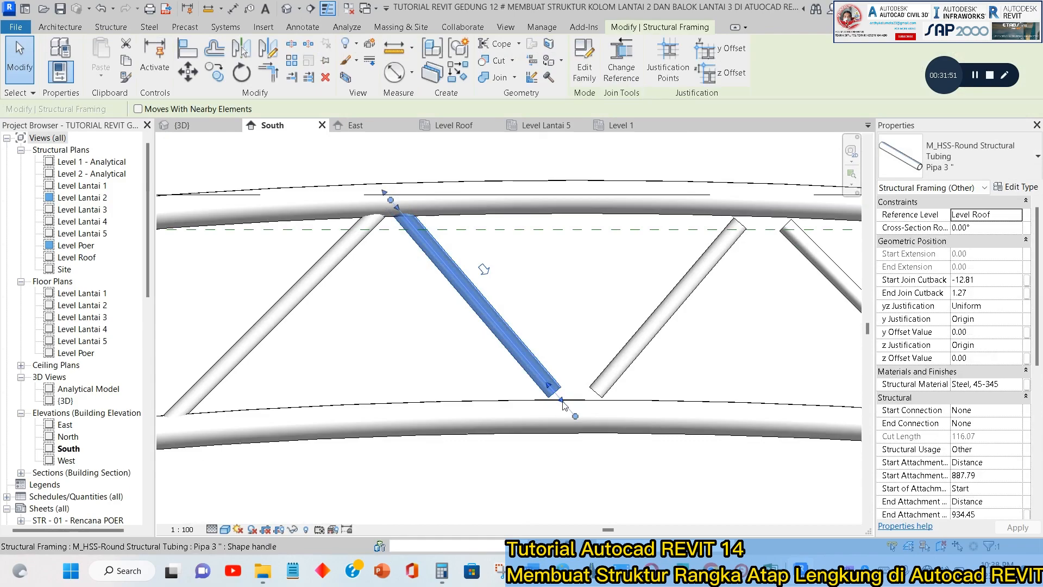
key(Escape)
Extend both ends of the rising diagonal right of the truss's midspan to its nodes on the lower and upper chords.
click(593, 403)
drag(574, 414, 570, 421)
click(673, 356)
middle_drag(678, 357, 565, 425)
click(612, 310)
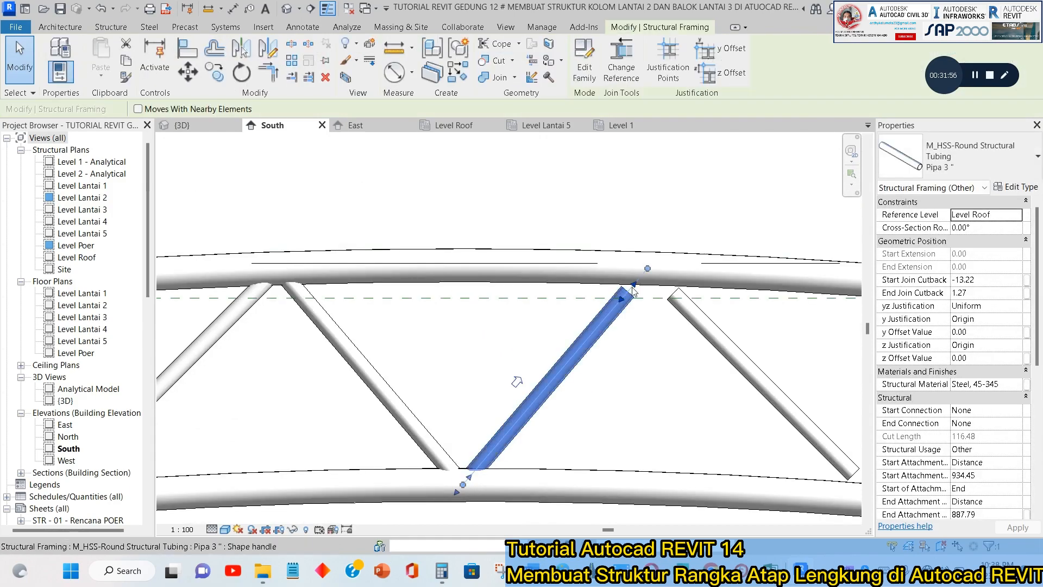
drag(644, 275, 647, 269)
key(Escape)
Extend both ends of the falling diagonal just left of grid D to its upper and lower chord nodes.
click(669, 292)
key(Escape)
scroll(453, 258, down, 2)
middle_drag(453, 258, 405, 221)
scroll(406, 221, down, 2)
scroll(519, 264, down, 3)
scroll(521, 264, up, 4)
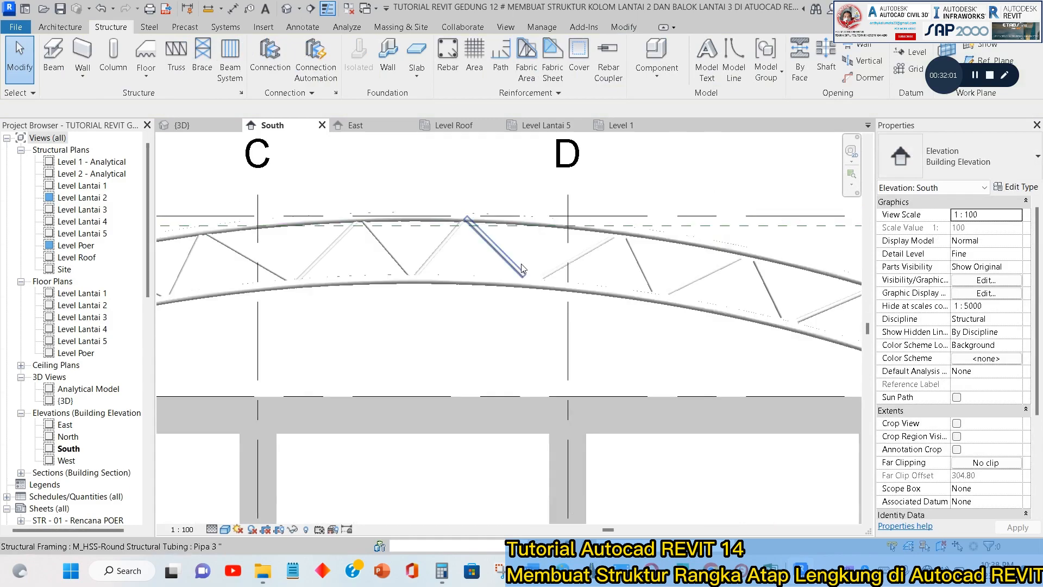
click(520, 274)
scroll(520, 273, up, 3)
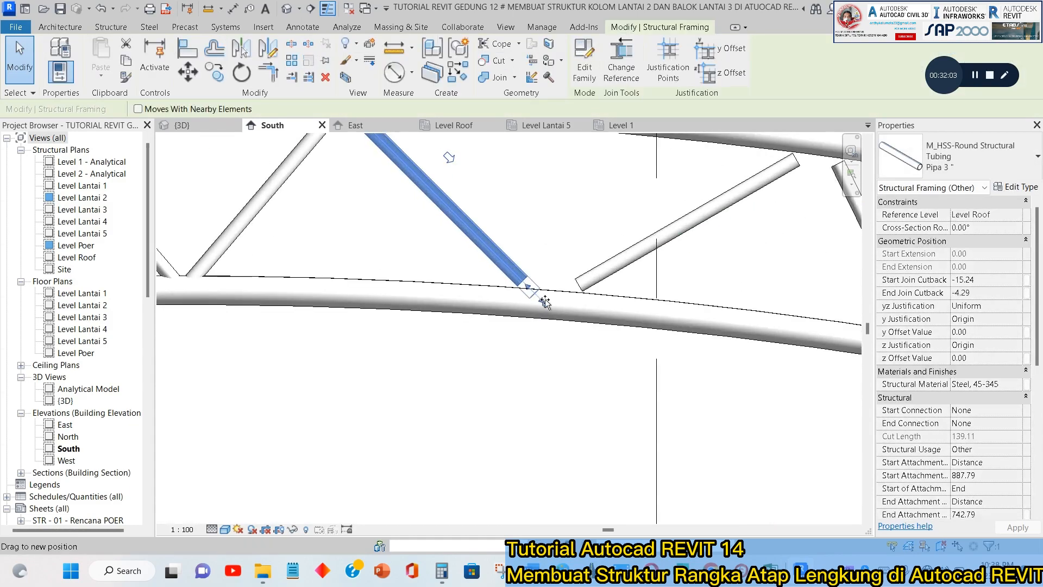
Extend the rising diagonal that crosses grid D to its lower chord node and to the next web's endpoint on the upper chord.
click(592, 283)
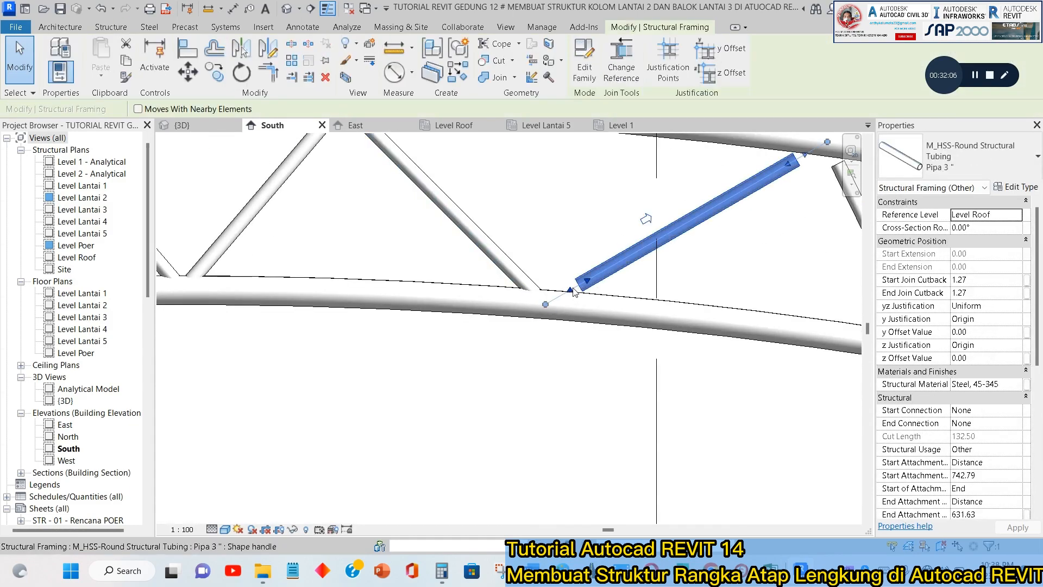
drag(568, 291, 546, 304)
click(652, 288)
middle_drag(657, 293, 488, 419)
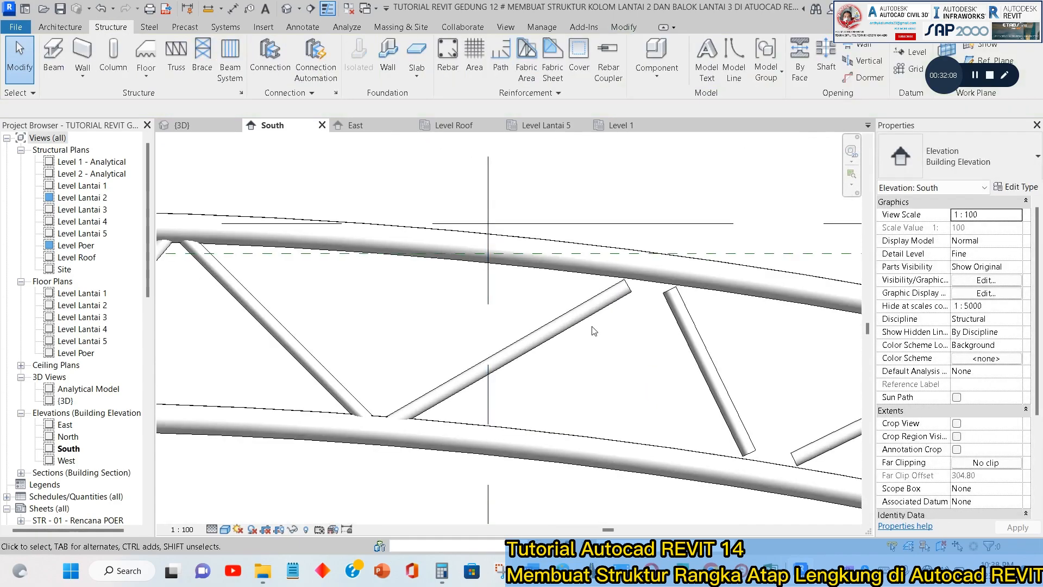
click(627, 294)
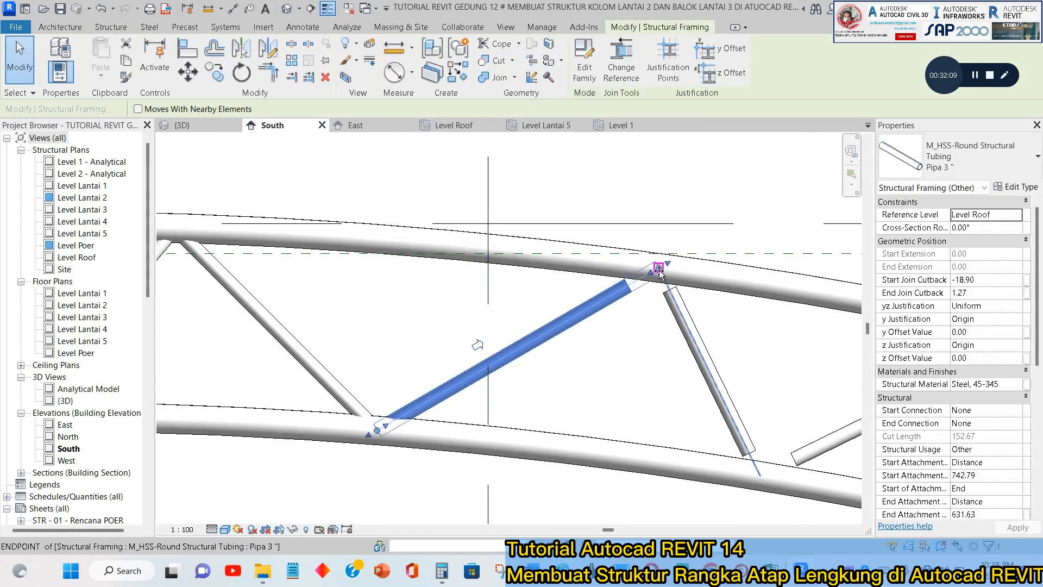
Extend both ends of the first falling diagonal right of grid D to its nodes on the chord centrelines.
click(669, 289)
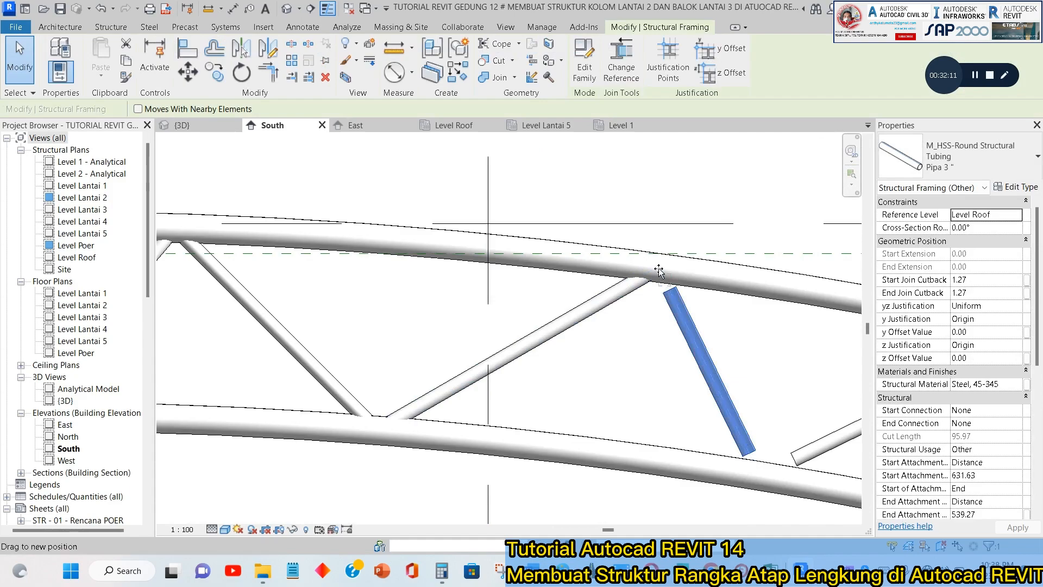
drag(659, 270, 657, 267)
click(766, 380)
scroll(765, 380, down, 3)
middle_drag(765, 380, 491, 298)
scroll(483, 298, up, 2)
click(475, 322)
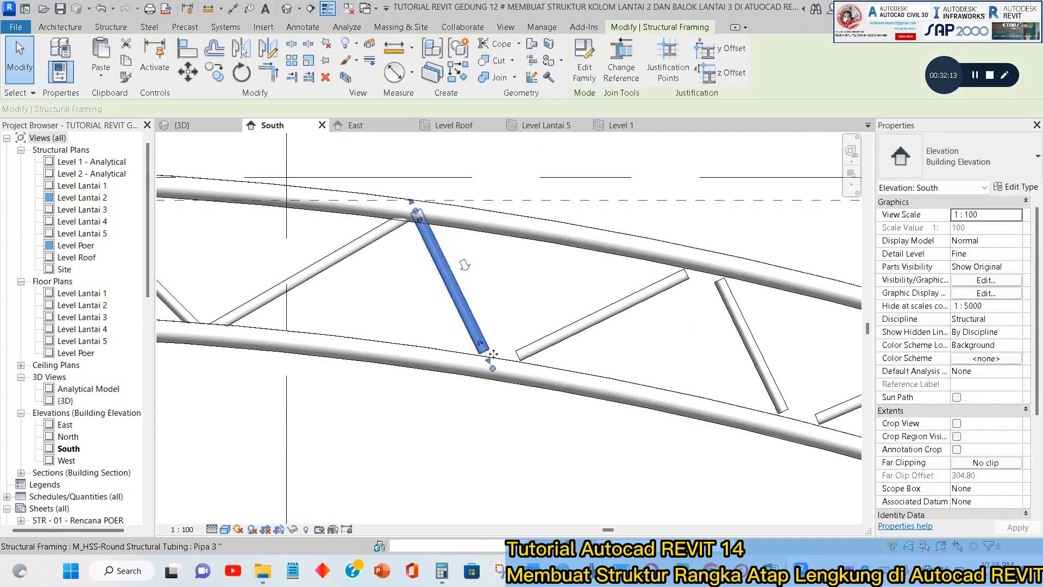
drag(492, 368, 487, 360)
drag(493, 369, 485, 370)
key(Escape)
Extend both ends of the second rising diagonal right of grid D's crossing web to its lower and upper chord nodes.
click(515, 356)
scroll(513, 357, up, 2)
click(627, 339)
middle_drag(627, 339, 296, 375)
click(383, 300)
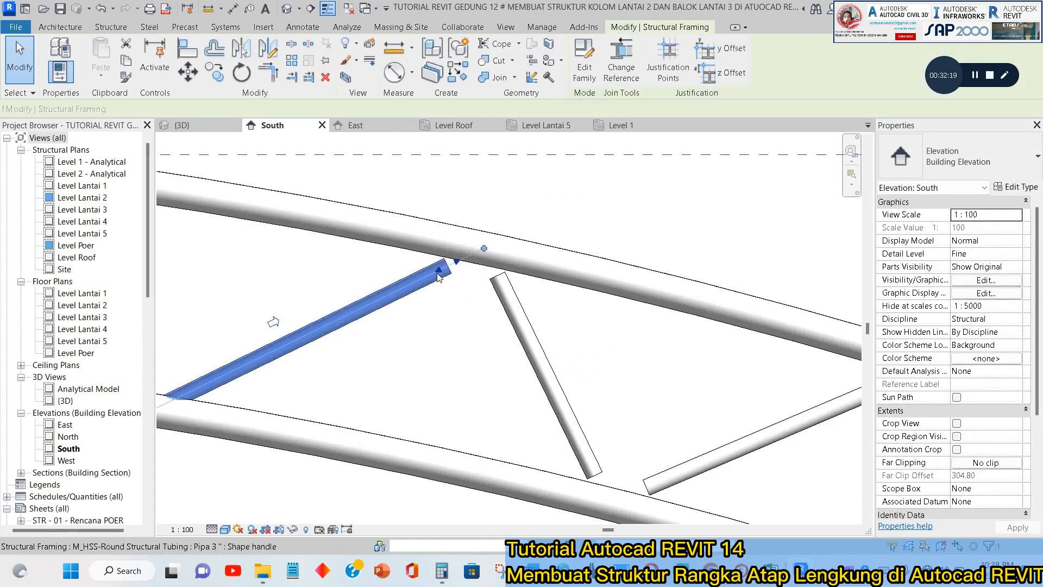
drag(459, 265, 484, 248)
key(Escape)
Extend both ends of the last falling diagonal before the right-hand column to its nodes on the upper and lower chords.
click(505, 292)
key(Escape)
scroll(499, 284, down, 2)
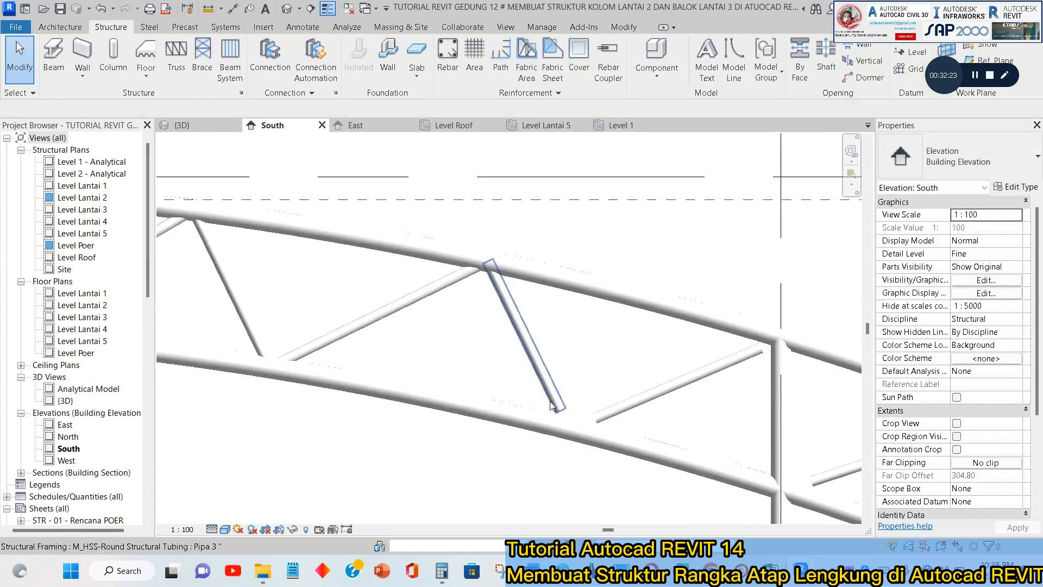
scroll(562, 412, up, 3)
click(570, 415)
drag(578, 435, 586, 452)
key(Escape)
Extend the rising diagonal beside the right-hand column to its lower chord node and to the upper chord's joint at the column.
click(643, 431)
key(Escape)
scroll(611, 387, down, 3)
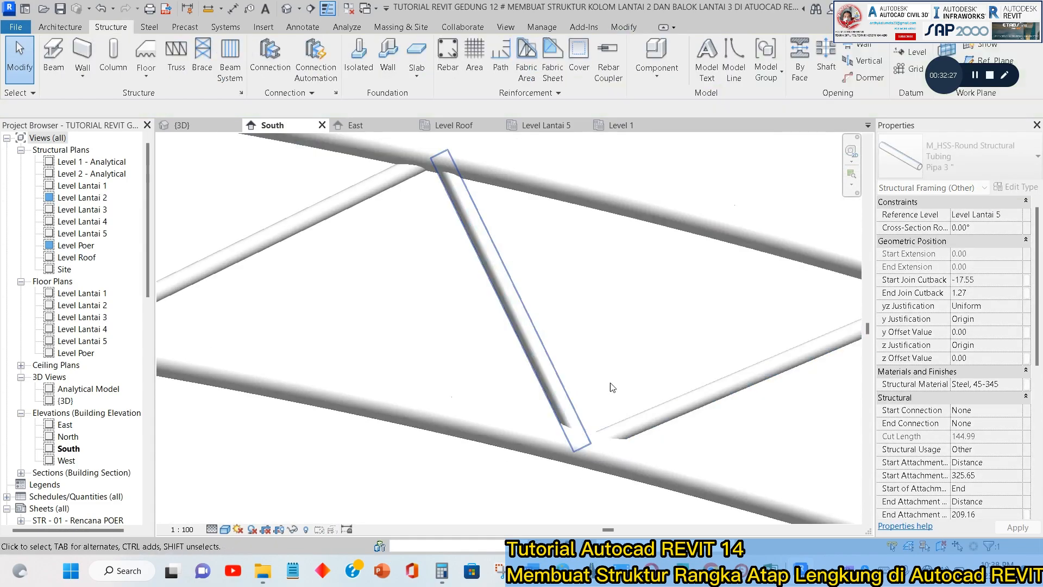
scroll(416, 341, up, 1)
click(422, 333)
scroll(476, 315, up, 2)
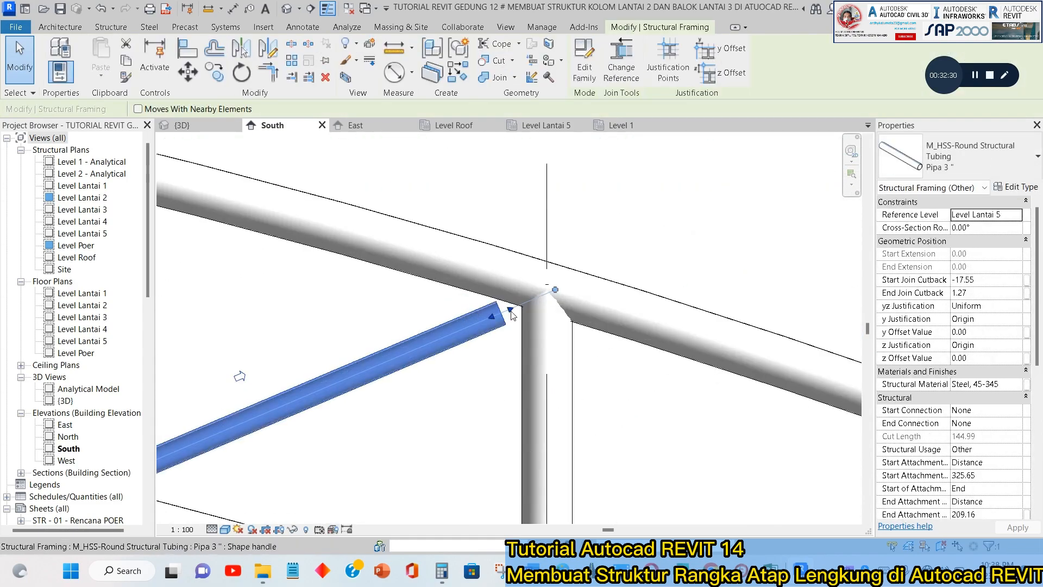
drag(511, 312, 563, 295)
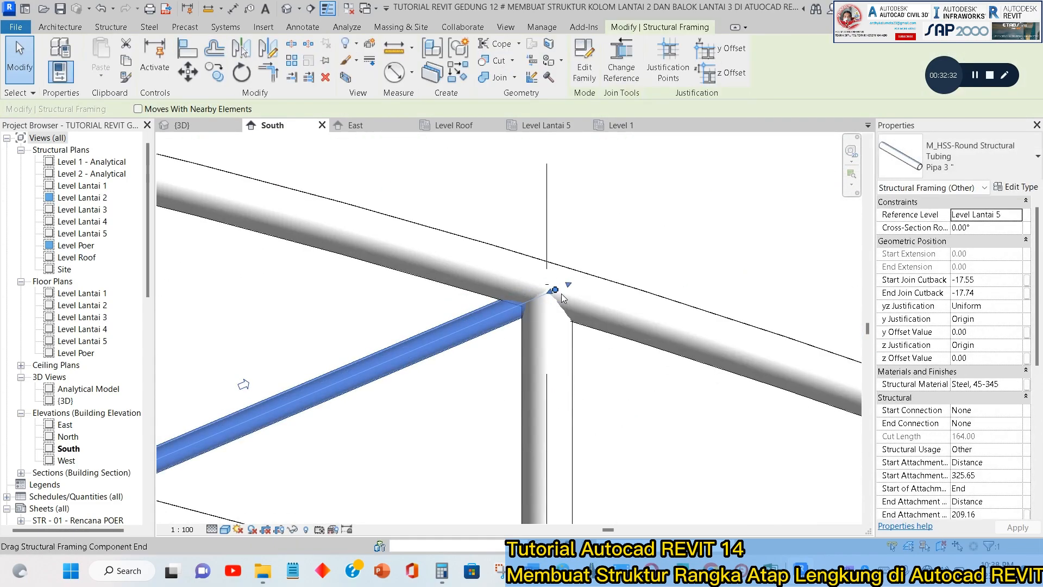
key(Escape)
Extend the lower end of the outermost diagonal at the truss's right end to the lower chord's joint at the right-hand column.
scroll(564, 294, down, 3)
scroll(543, 350, up, 3)
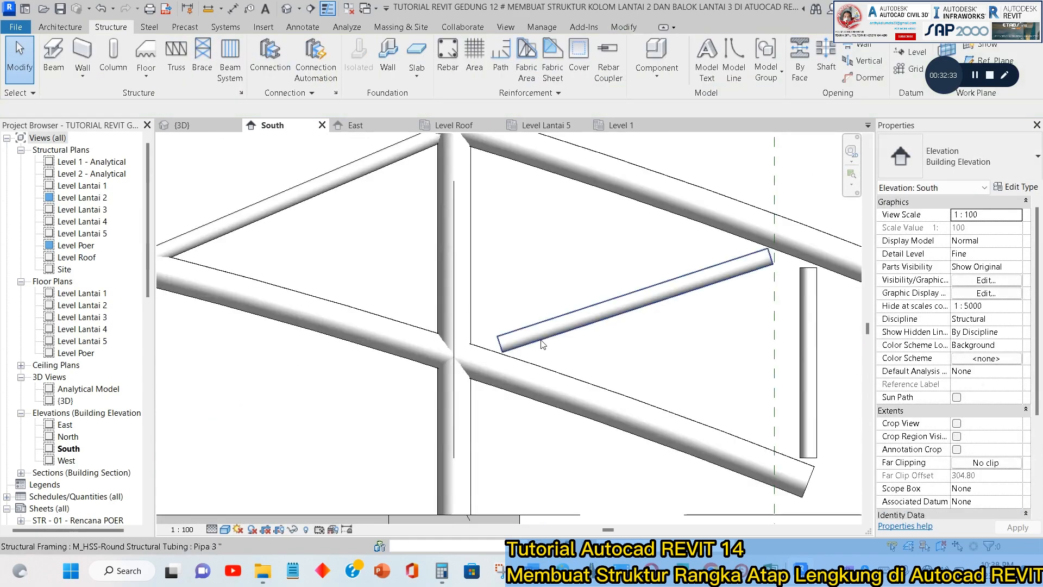
click(485, 352)
scroll(485, 352, up, 4)
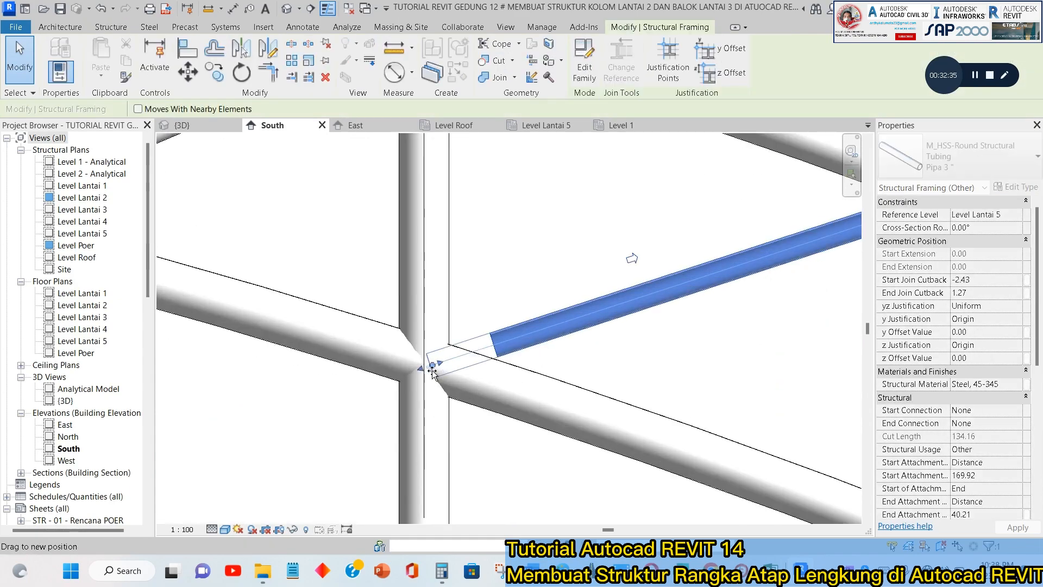
key(Escape)
scroll(538, 348, down, 3)
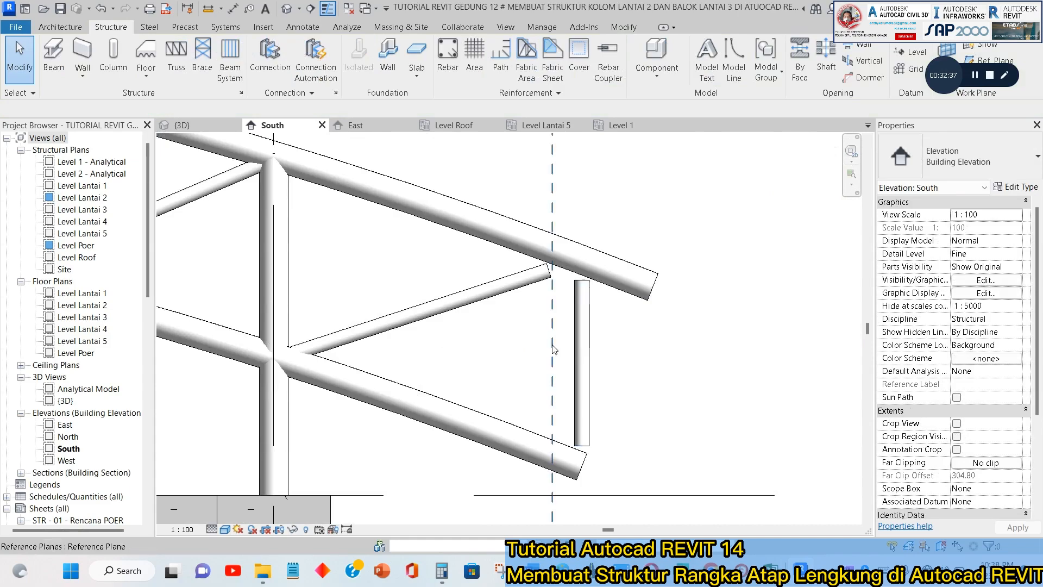
Extend the outermost right diagonal's upper end to the upper chord and the right end vertical's ends to both chords.
click(546, 271)
scroll(554, 269, up, 3)
drag(563, 270, 598, 255)
click(609, 309)
scroll(598, 220, down, 2)
scroll(598, 419, up, 3)
drag(590, 377, 590, 407)
click(638, 386)
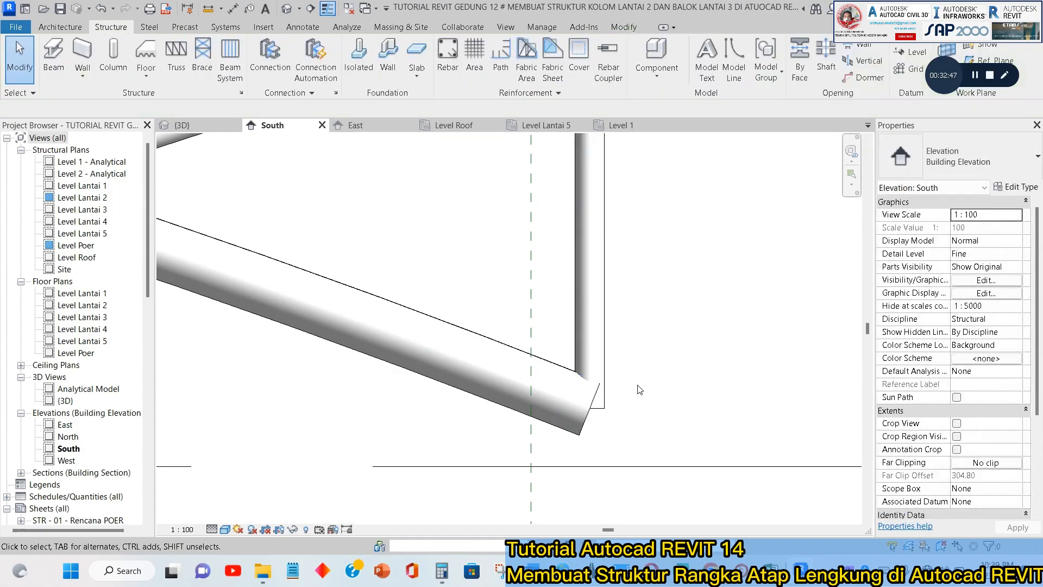
Extend the lower chord's right end about 4 cm so that it passes beyond the end vertical.
click(570, 430)
scroll(598, 419, up, 2)
drag(598, 405, 642, 413)
scroll(624, 421, down, 2)
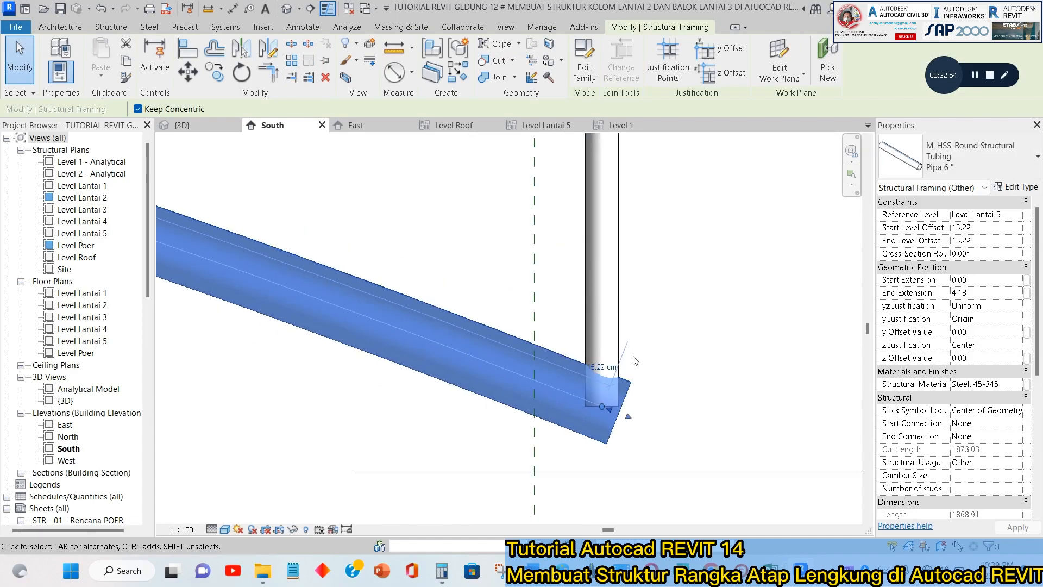
scroll(598, 422, up, 2)
scroll(593, 422, down, 3)
click(620, 310)
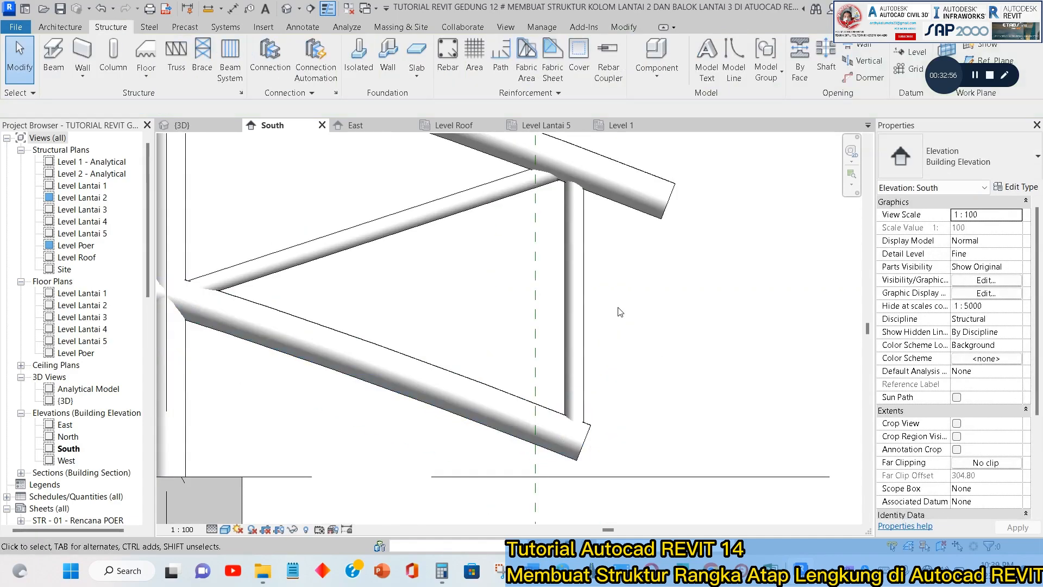
Extend the upper and lower ends of the vertical at the truss's left end into the upper and lower chords.
scroll(630, 323, down, 6)
middle_drag(701, 321, 885, 312)
scroll(761, 320, down, 2)
middle_drag(761, 319, 866, 310)
scroll(407, 242, up, 10)
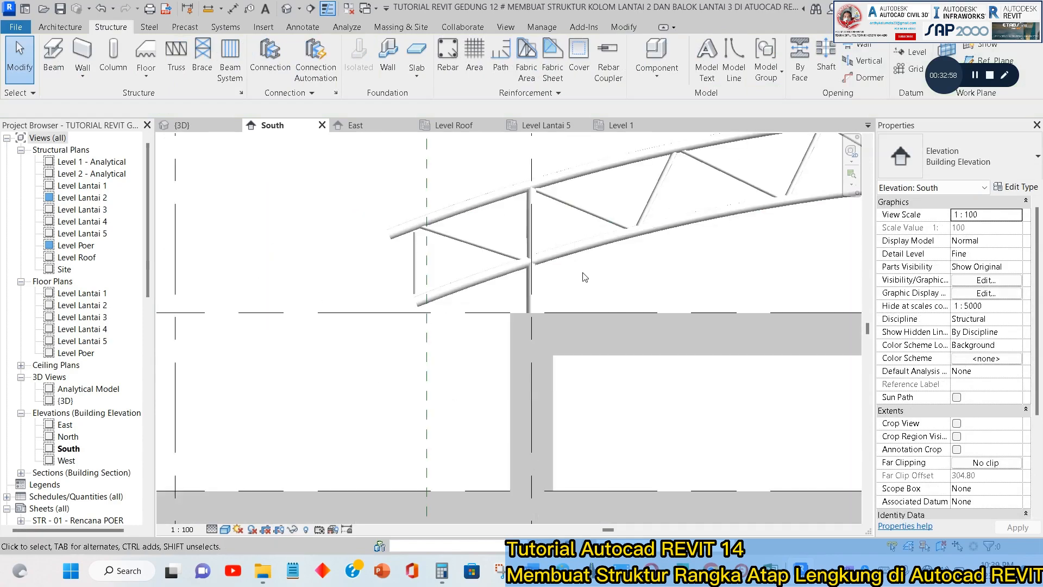
click(424, 250)
scroll(418, 219, up, 2)
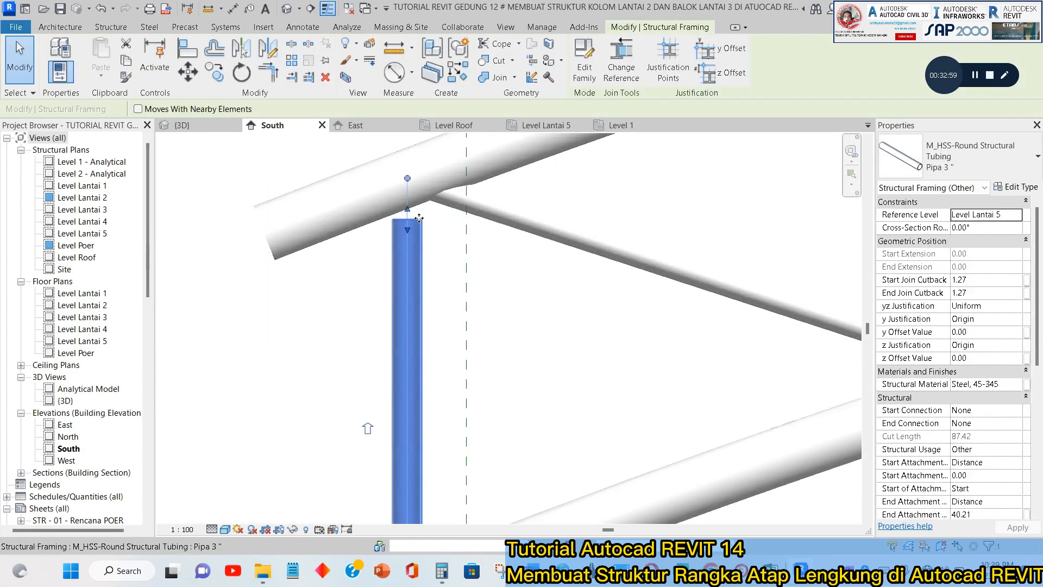
drag(406, 175, 405, 173)
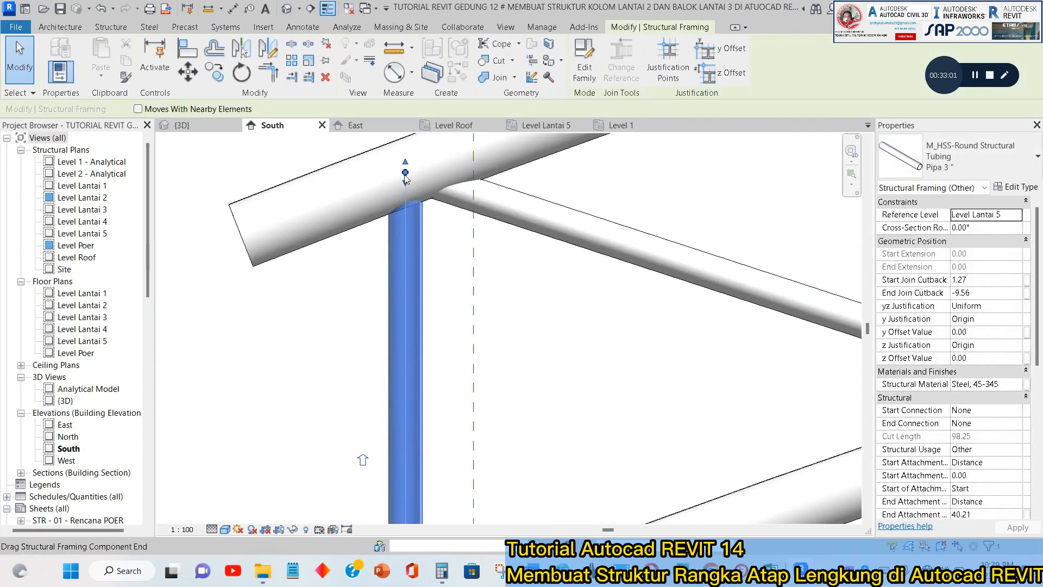
scroll(405, 173, down, 3)
scroll(410, 383, up, 3)
drag(414, 381, 409, 418)
key(Escape)
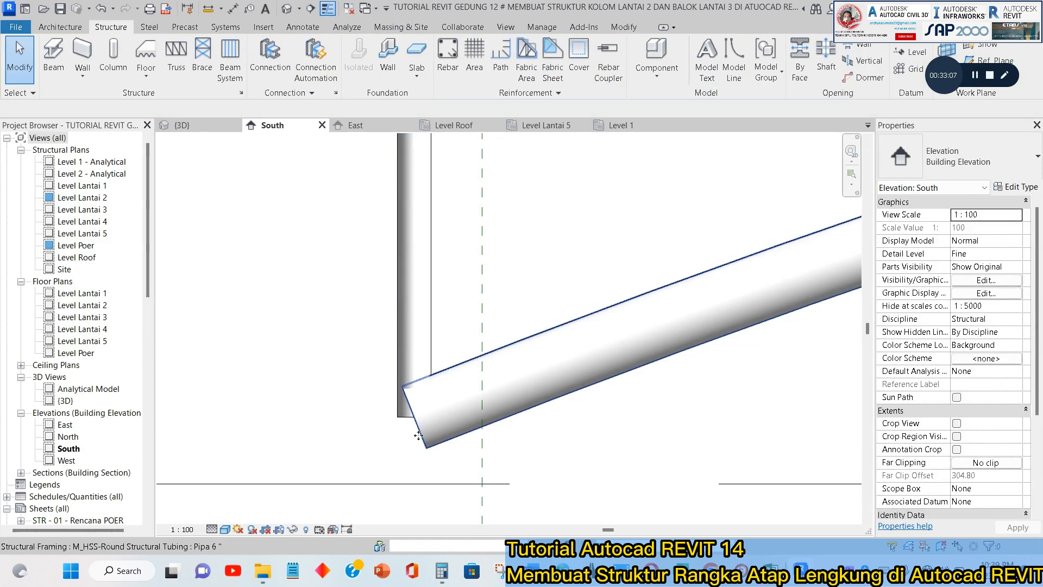
Extend the lower chord's left end slightly beyond the left end vertical.
click(429, 444)
drag(389, 428, 394, 428)
click(348, 387)
scroll(348, 385, down, 4)
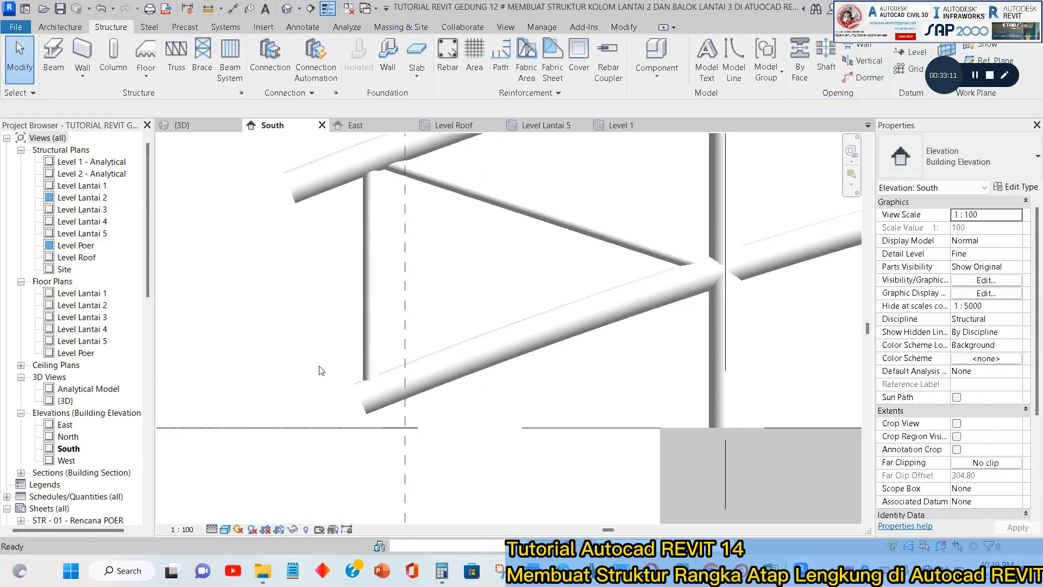
Examine the truss's joints and ends in the South elevation and then the whole truss in the 3D view.
scroll(538, 302, down, 2)
middle_drag(580, 308, 289, 349)
scroll(288, 349, down, 2)
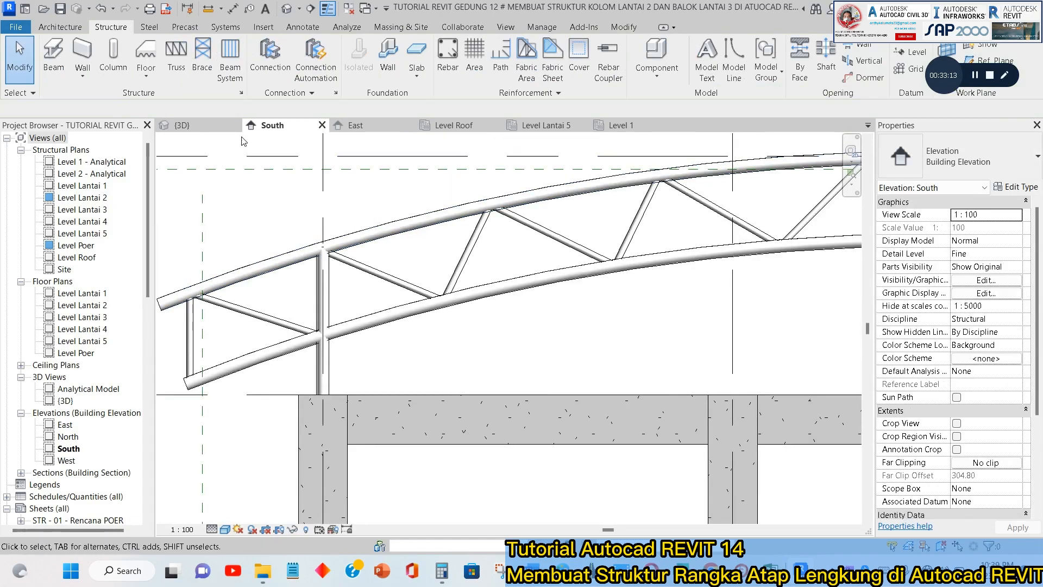
click(211, 125)
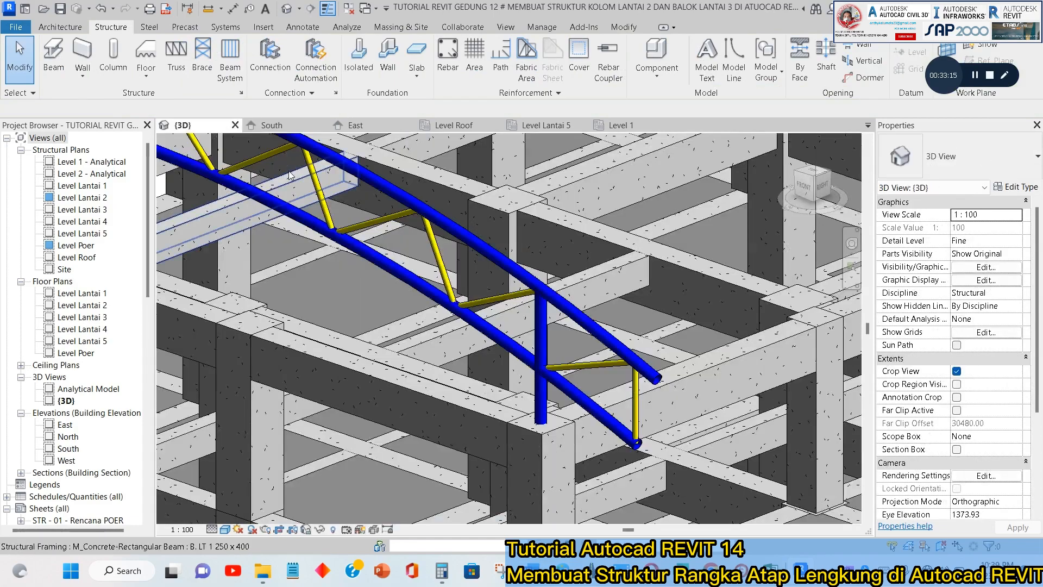
scroll(381, 304, down, 2)
scroll(411, 321, up, 3)
scroll(411, 321, down, 1)
middle_drag(411, 321, 372, 263)
mouse_move(462, 299)
shift+middle_down()
mouse_move(412, 243)
mouse_move(454, 284)
shift+middle_up()
middle_drag(455, 284, 507, 263)
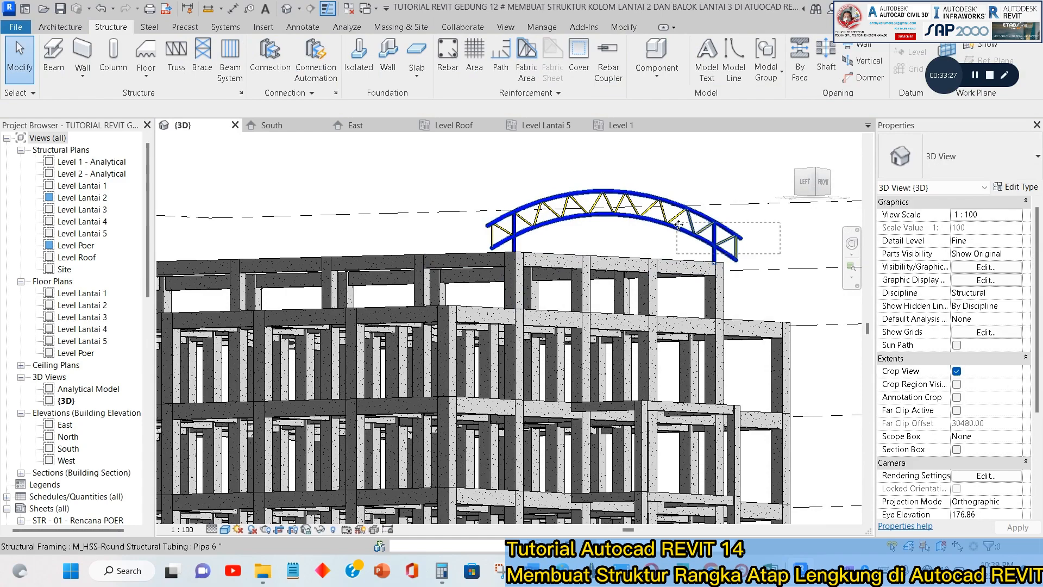
drag(679, 224, 677, 222)
scroll(691, 205, up, 3)
scroll(646, 244, down, 2)
shift+middle_drag(669, 245, 623, 256)
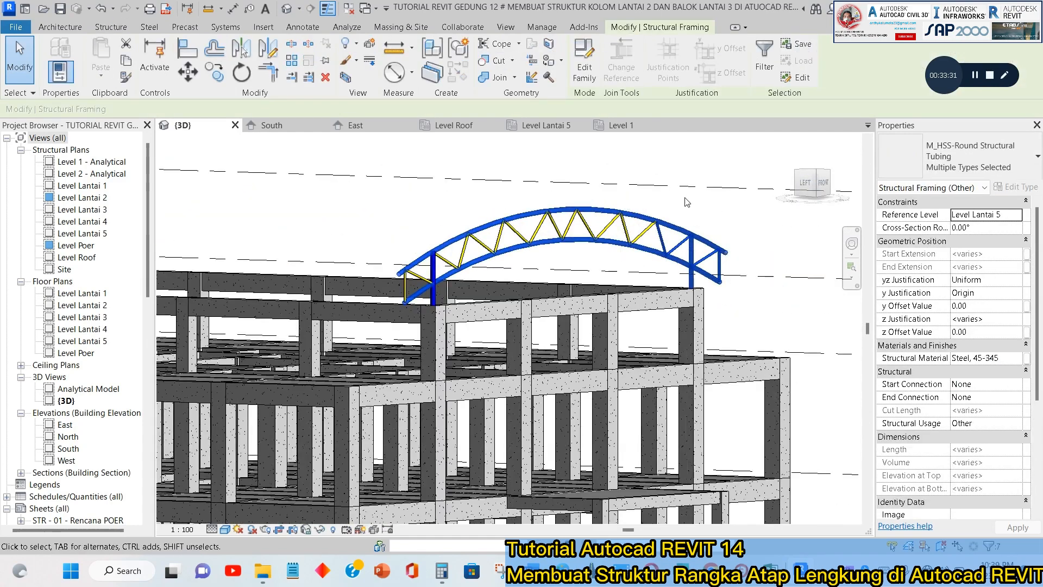
key(Escape)
Select all Pipa 6" and Pipa 3" members in the entire project and combine them into a model group named Atap Lengkung.
scroll(521, 217, up, 3)
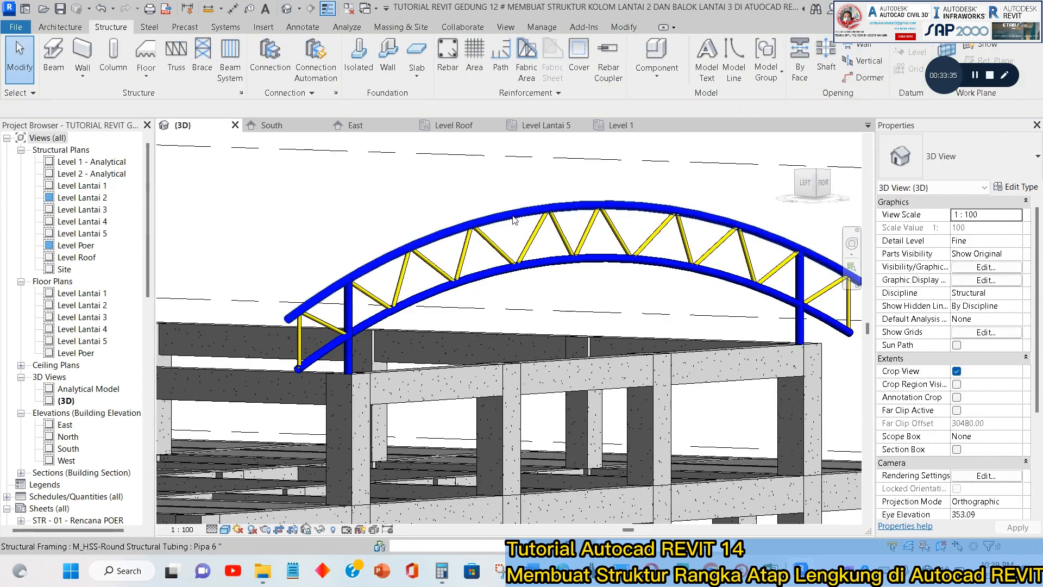
right_click(514, 219)
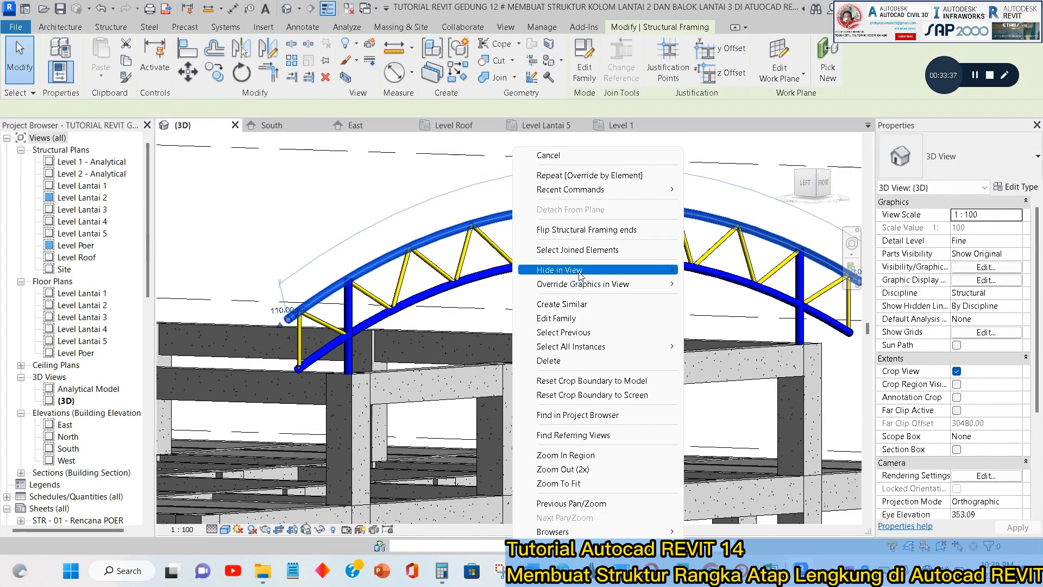
mouse_move(619, 349)
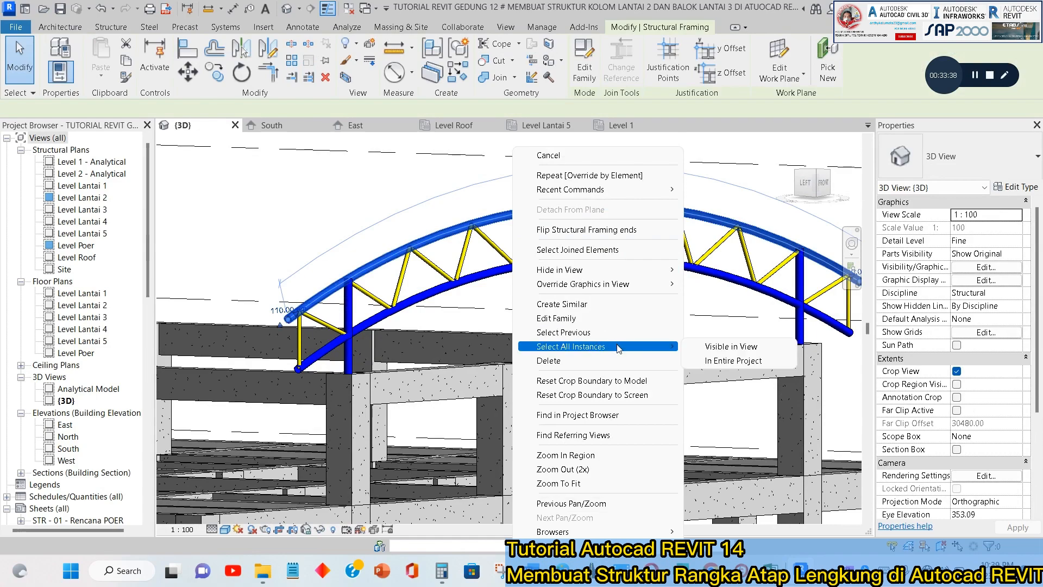
click(709, 363)
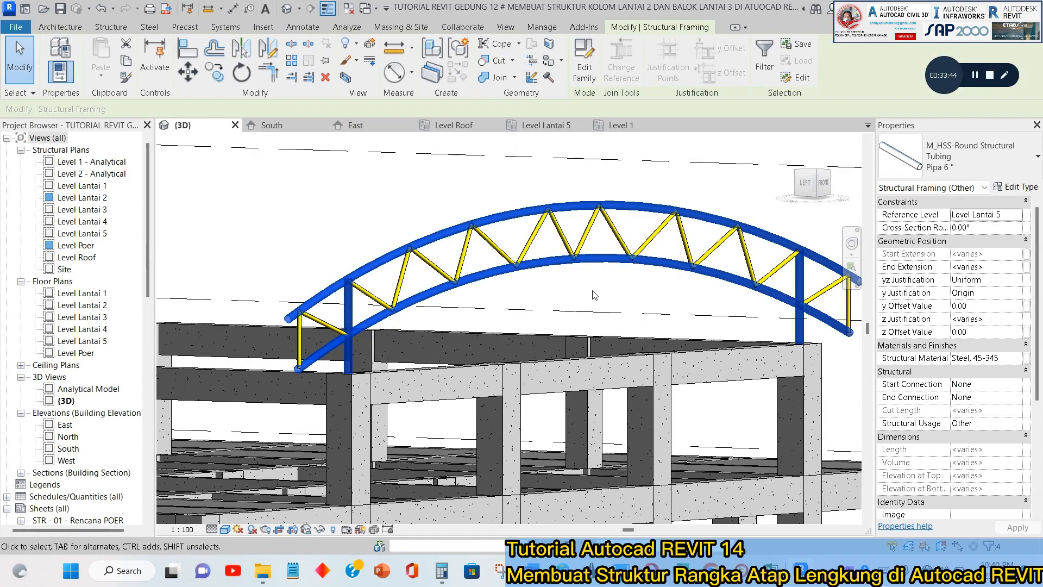
ctrl+click(564, 238)
right_click(564, 238)
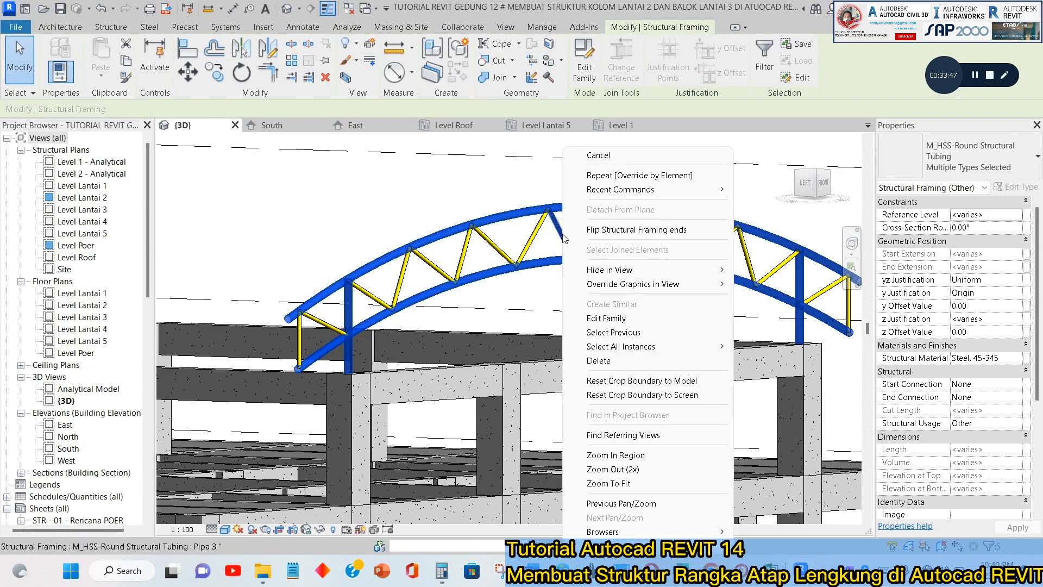
click(658, 334)
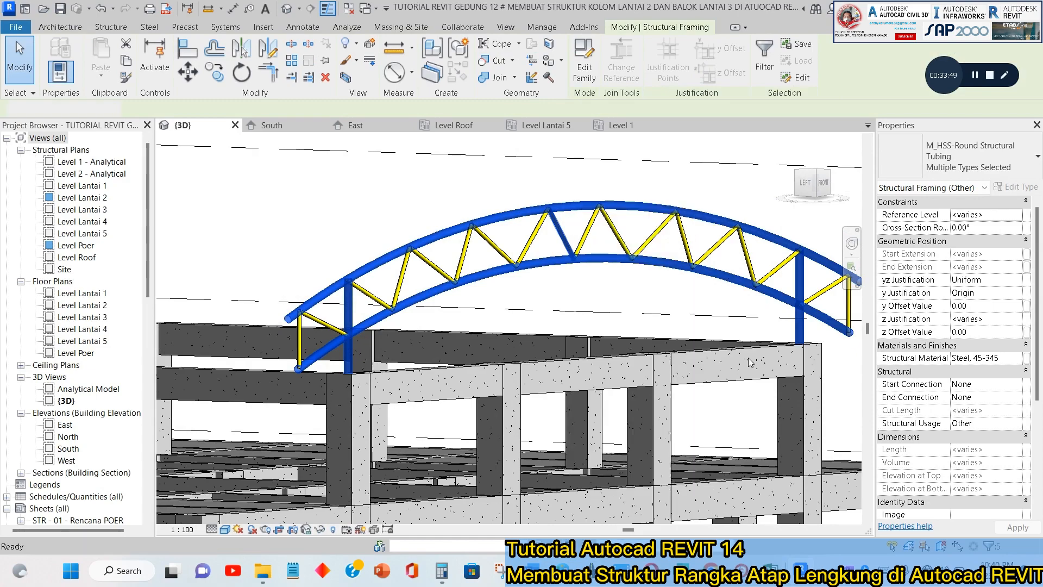
shift+middle_drag(602, 261, 527, 283)
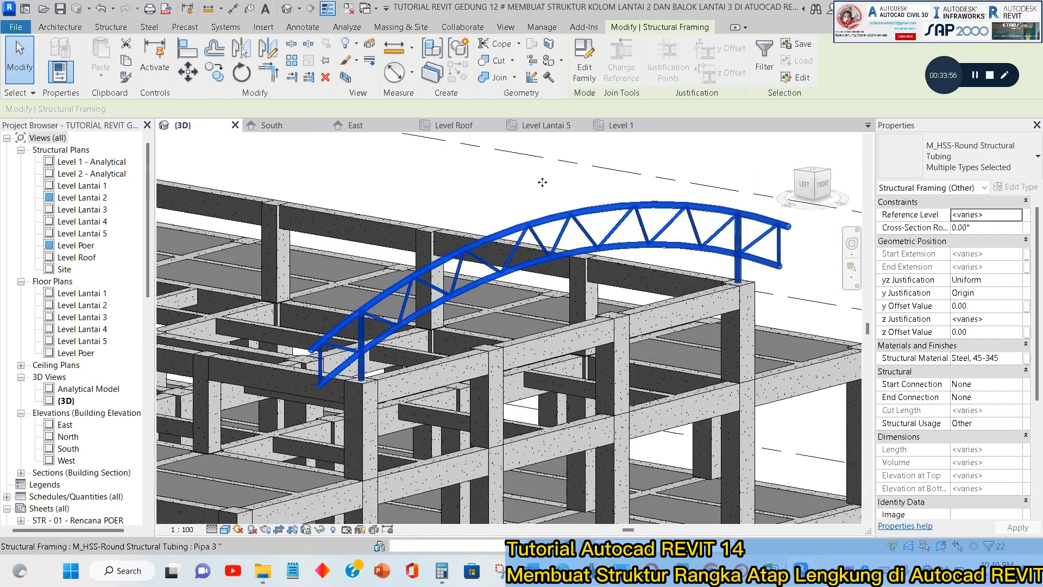
click(458, 50)
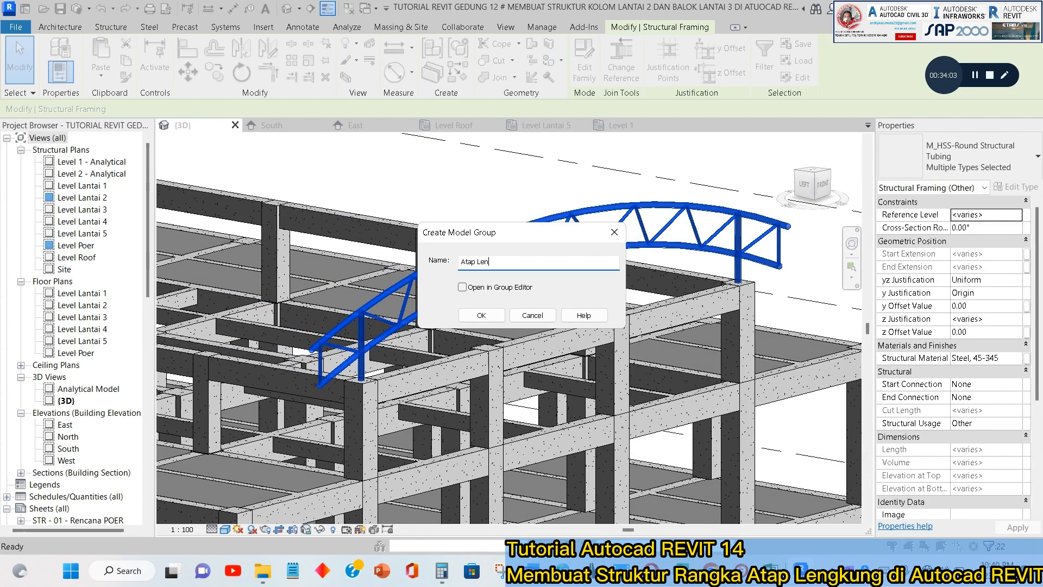
click(481, 315)
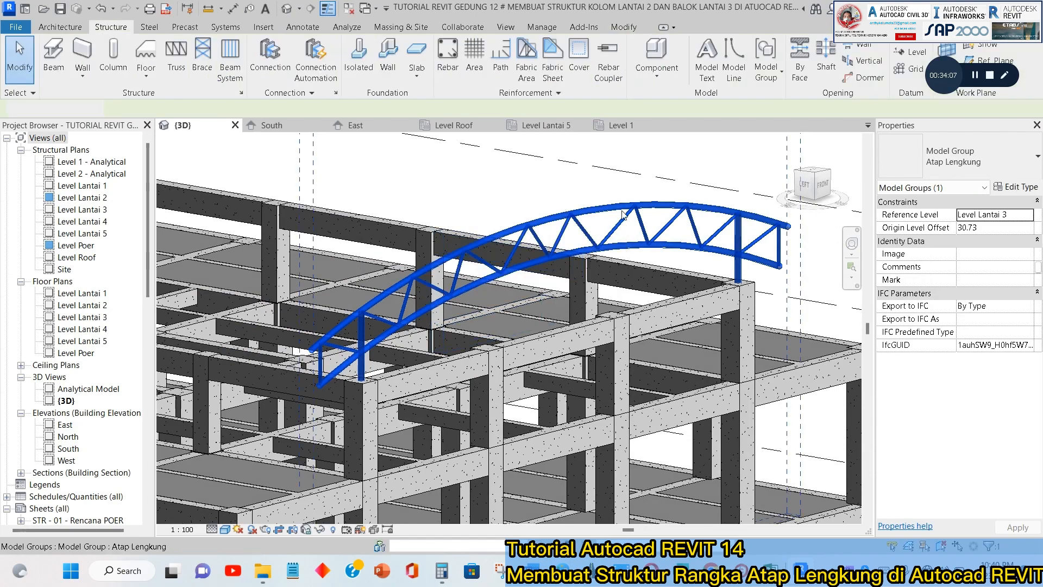
Copy the Atap Lengkung group from grid 2 to grid 3 in the Level Lantai 5 plan, with multiple copies enabled.
scroll(624, 216, down, 2)
click(657, 212)
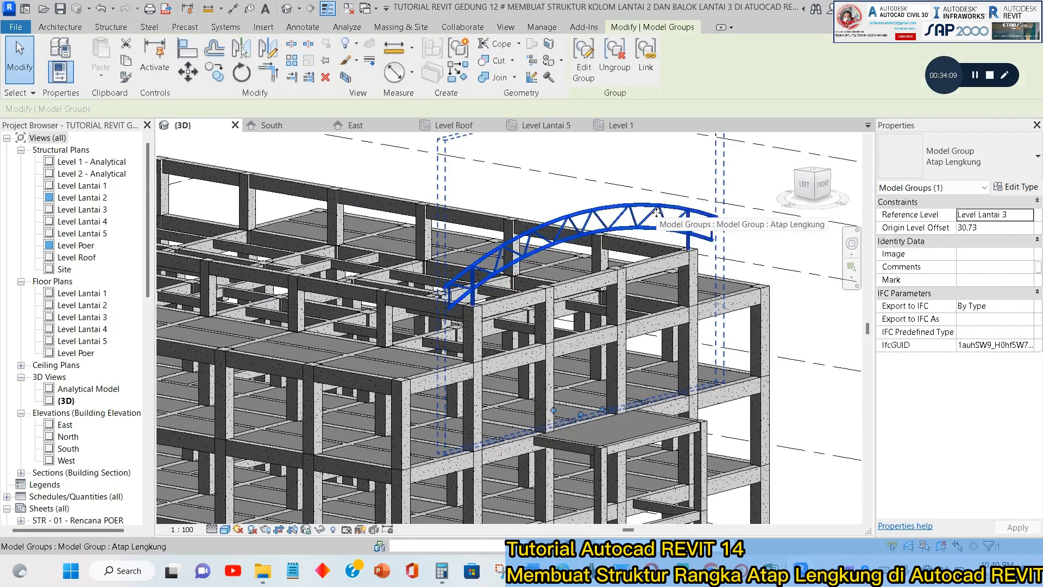
click(549, 124)
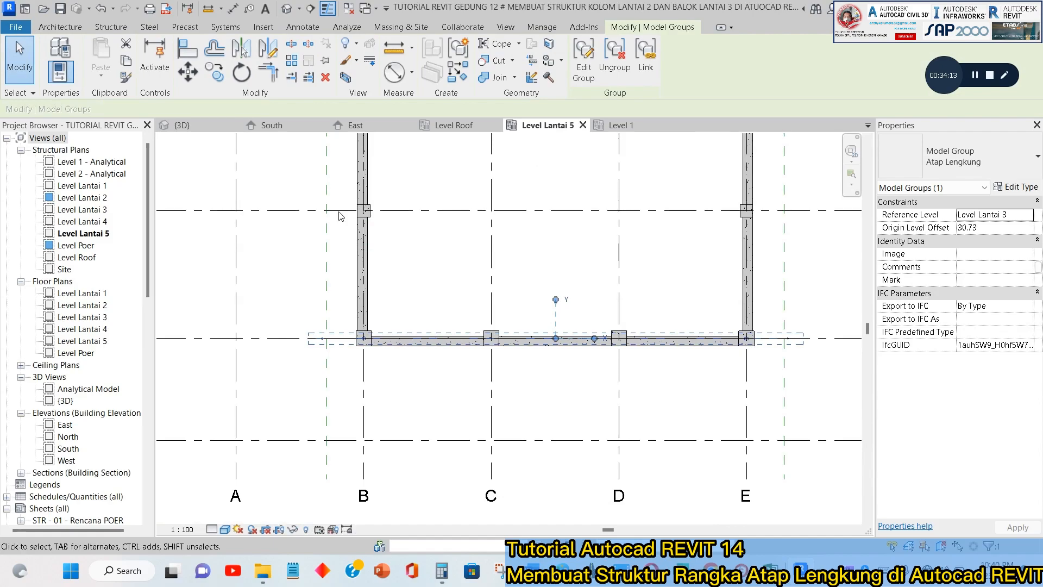
scroll(520, 305, down, 2)
middle_drag(521, 305, 335, 343)
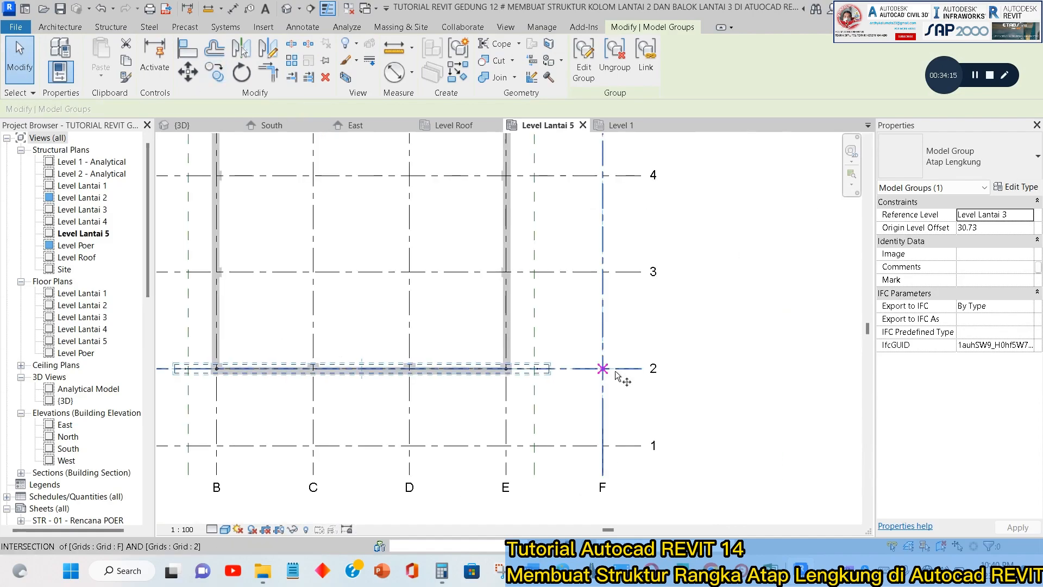
scroll(625, 373, up, 1)
click(645, 368)
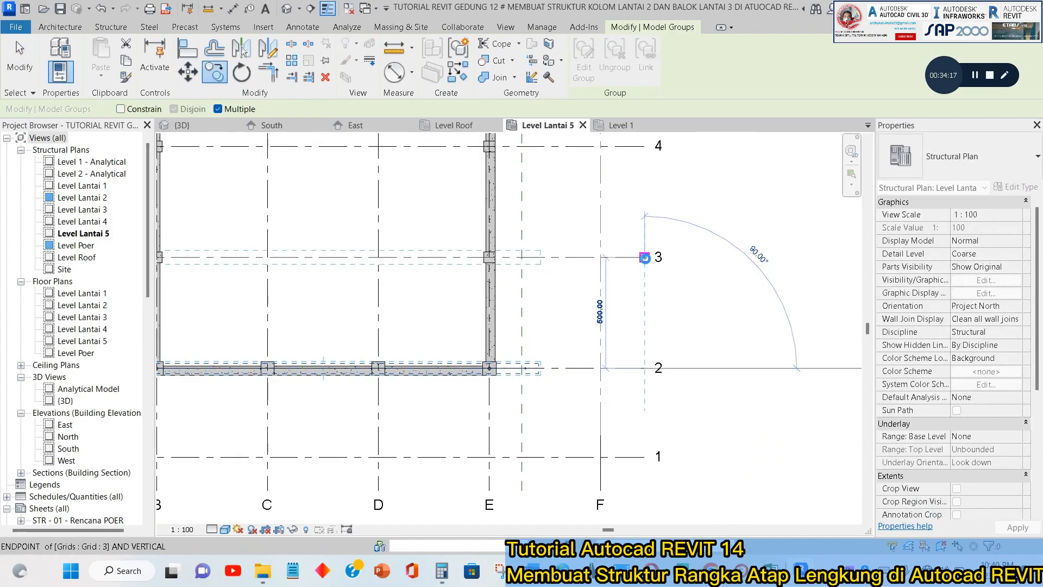
click(645, 258)
Place further copies of the Atap Lengkung group on grids 4, 5, 6, 7 and 8, then end the Copy command.
middle_drag(645, 258, 620, 461)
click(618, 352)
click(618, 240)
middle_drag(618, 241, 603, 408)
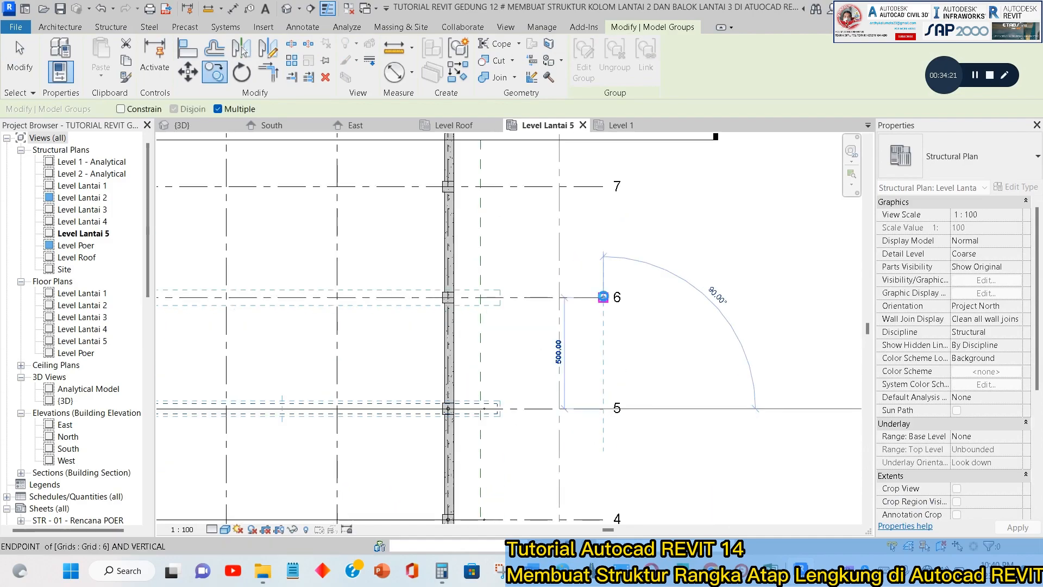
click(603, 297)
middle_drag(598, 205, 598, 377)
click(573, 250)
key(Escape)
key(Escape)
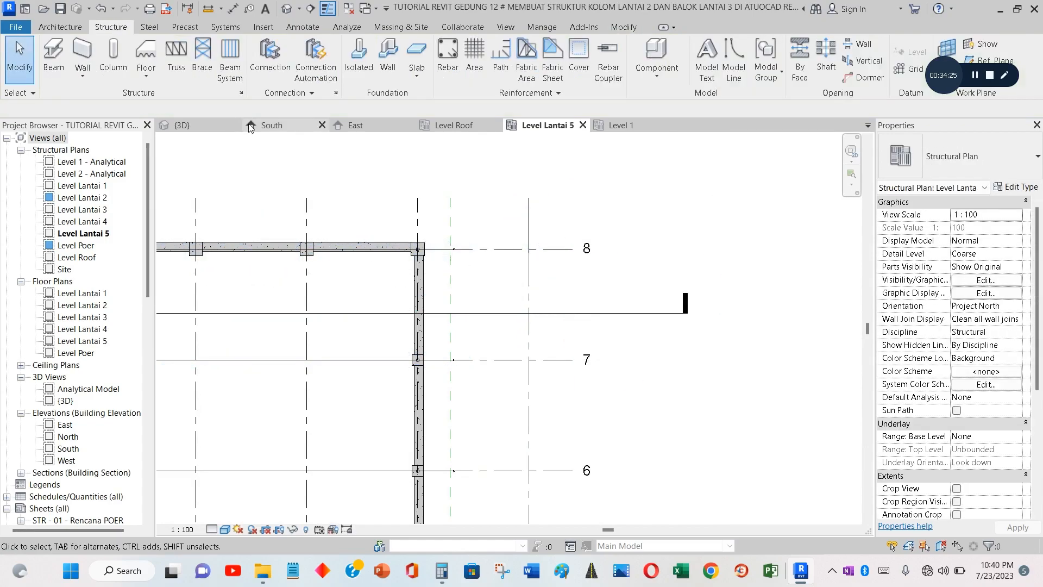
Examine the row of copied roof trusses along the building in the 3D view.
click(183, 125)
shift+middle_drag(637, 251, 655, 375)
scroll(649, 296, up, 1)
scroll(654, 359, up, 2)
shift+middle_drag(654, 299, 658, 306)
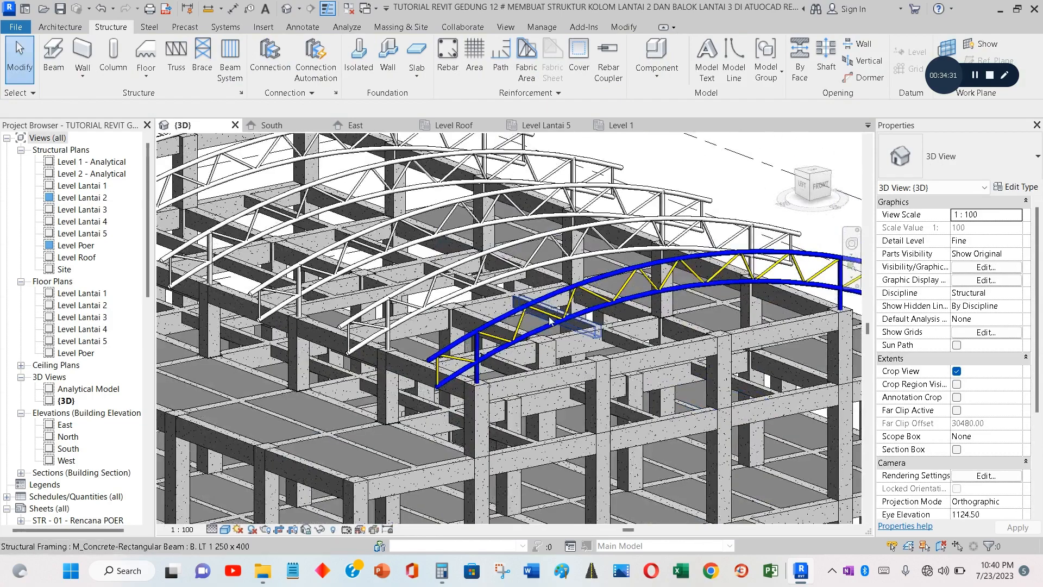
scroll(588, 328, down, 1)
middle_drag(589, 327, 675, 380)
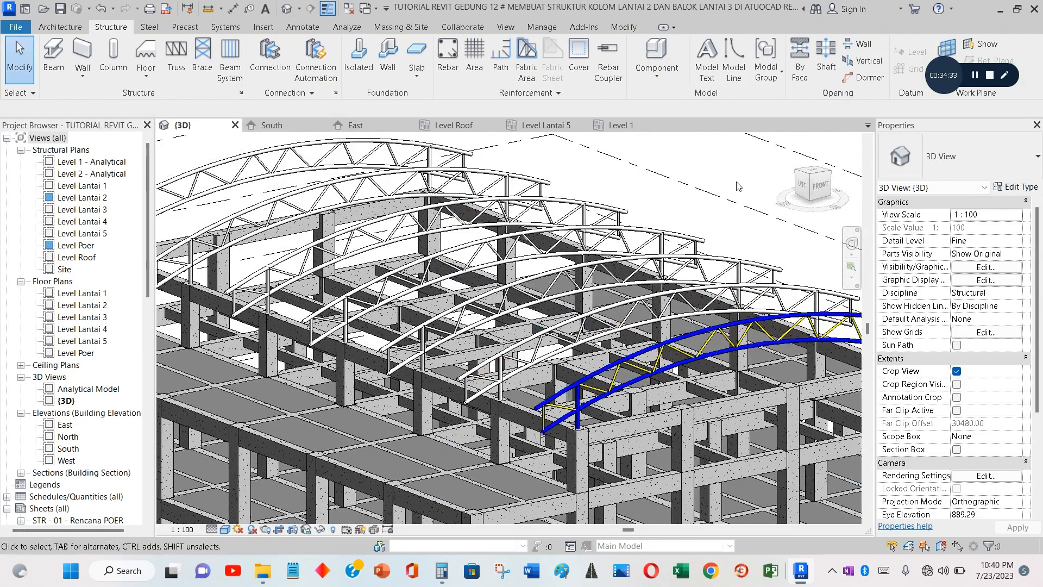